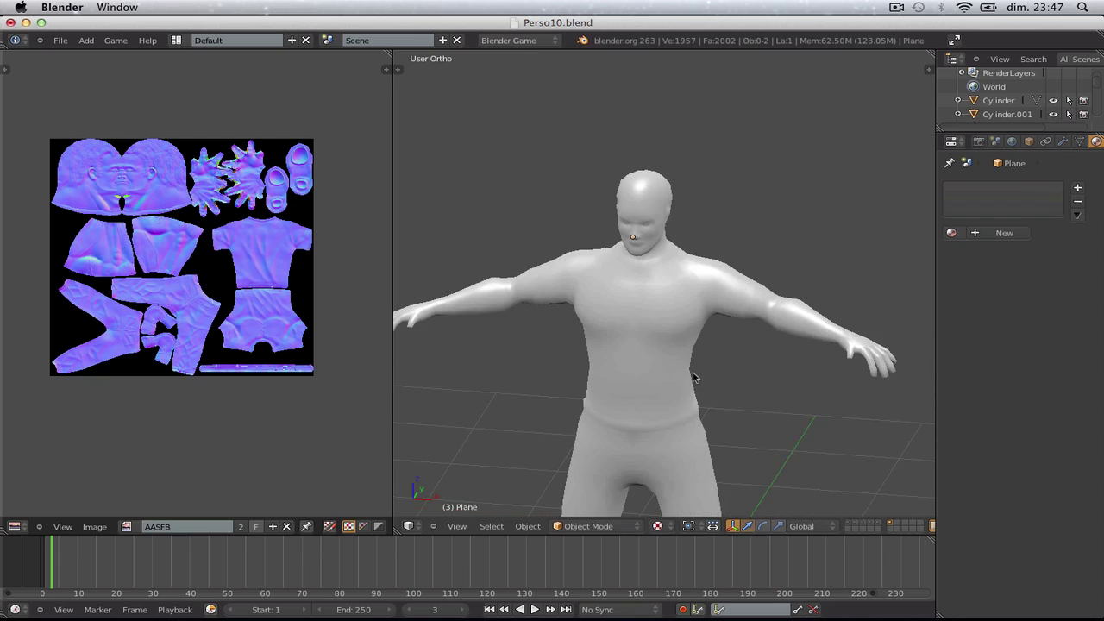
- Put the character mesh into Edit Mode and view it from the front
key(KP_1)
scroll(694, 377, up, 1)
key(Tab)
right_click(674, 341)
scroll(674, 340, down, 3)
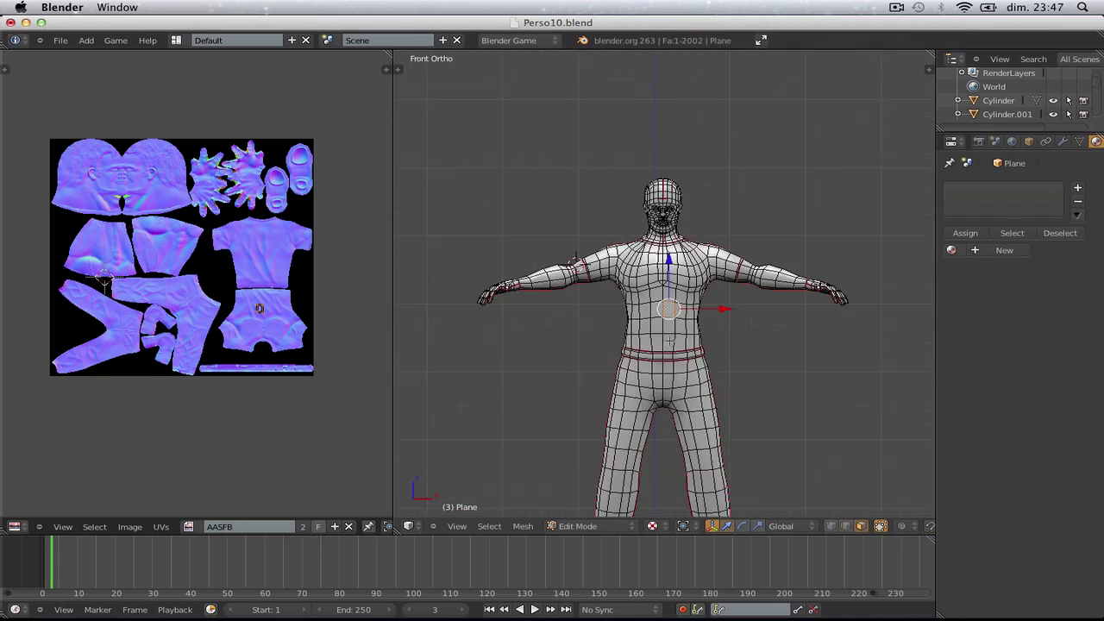
- Examine the character mesh's topology and seams from behind and up close from the front
scroll(709, 403, down, 2)
scroll(741, 310, up, 1)
middle_drag(741, 310, 603, 246)
scroll(690, 337, up, 3)
scroll(690, 336, down, 2)
scroll(859, 298, up, 2)
scroll(862, 296, down, 2)
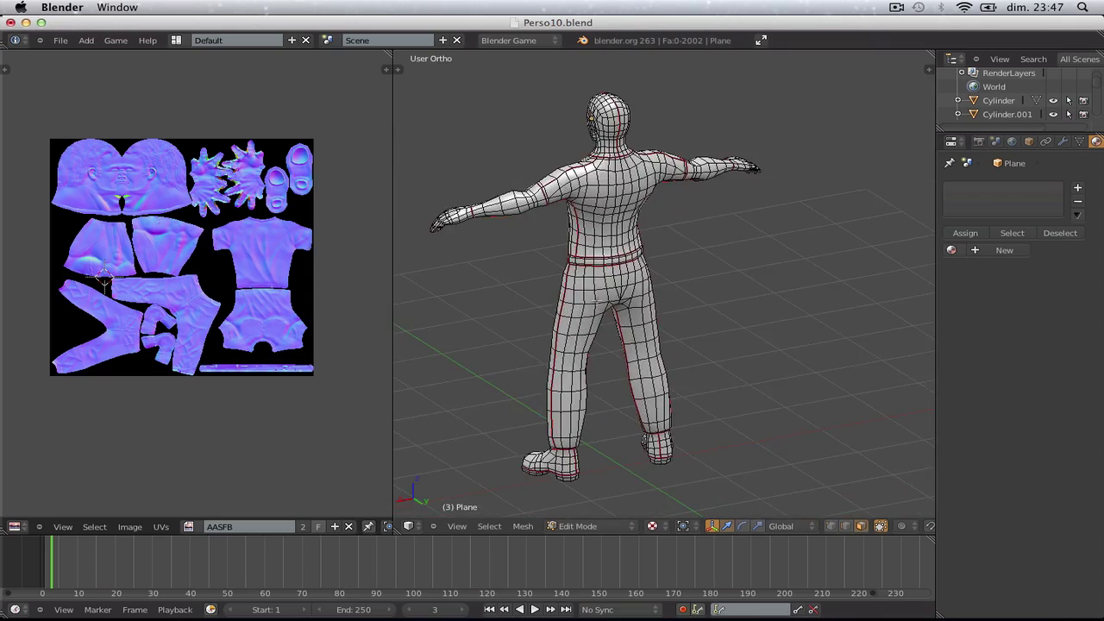
key(KP_1)
scroll(655, 268, up, 5)
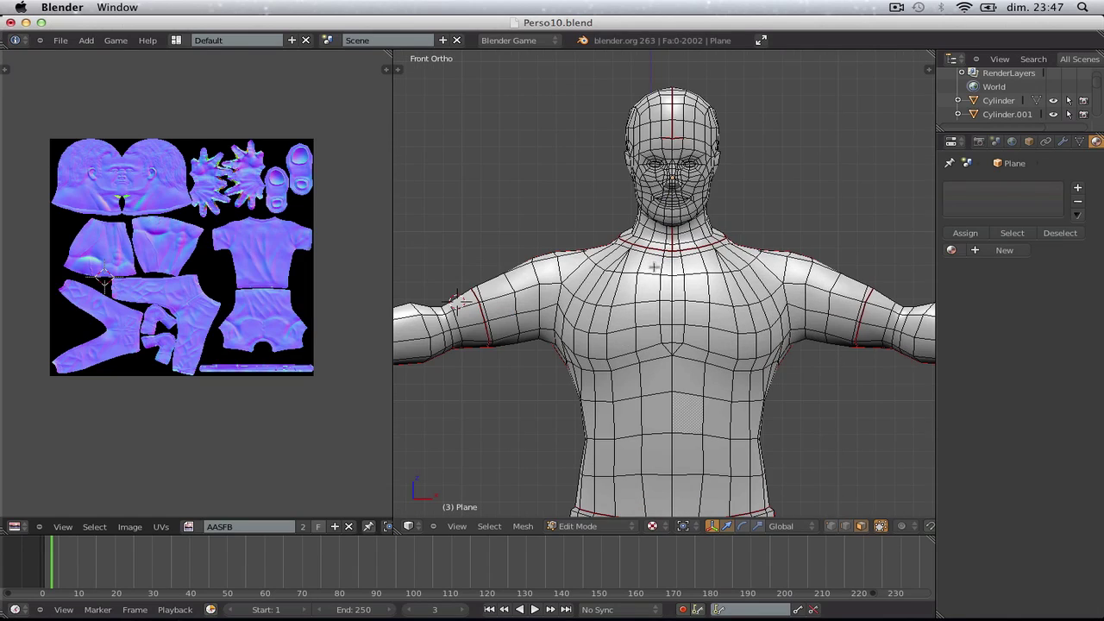
key(ctrl+Tab)
click(645, 319)
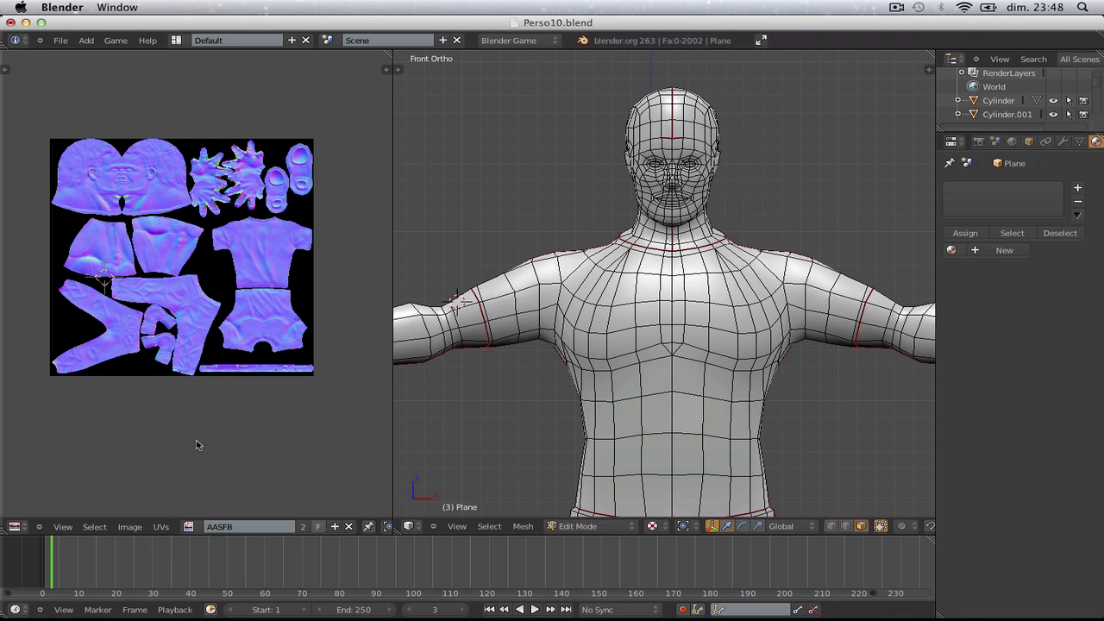
click(132, 525)
click(151, 515)
- Switch to Photoshop and copy the entire UV.png layout into the Texture.psd document
key(super+Tab)
click(557, 306)
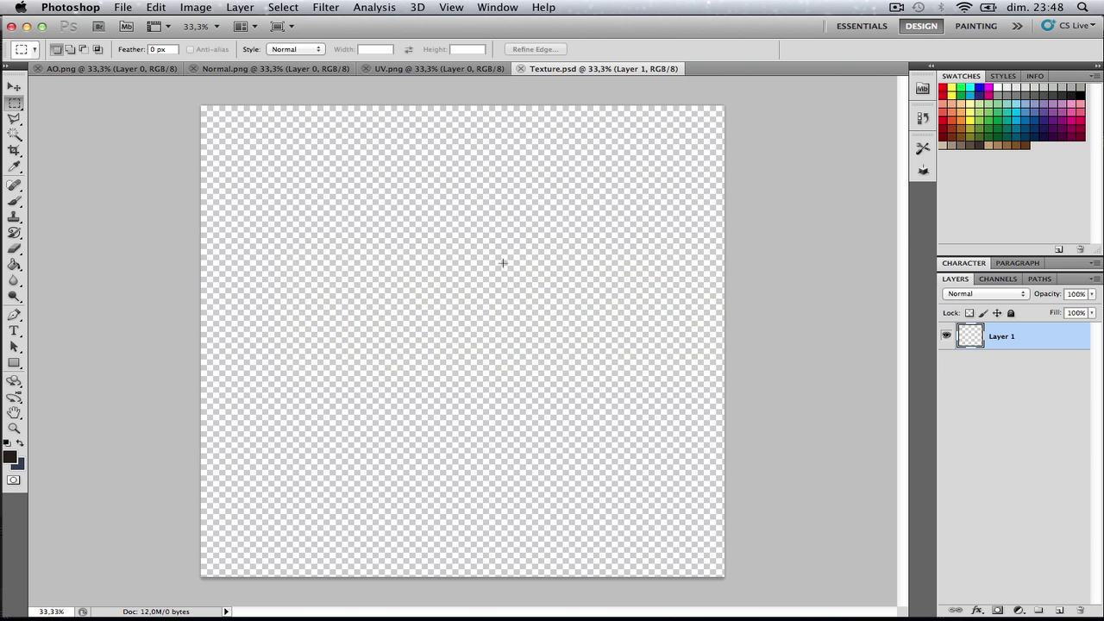
click(464, 67)
key(super+a)
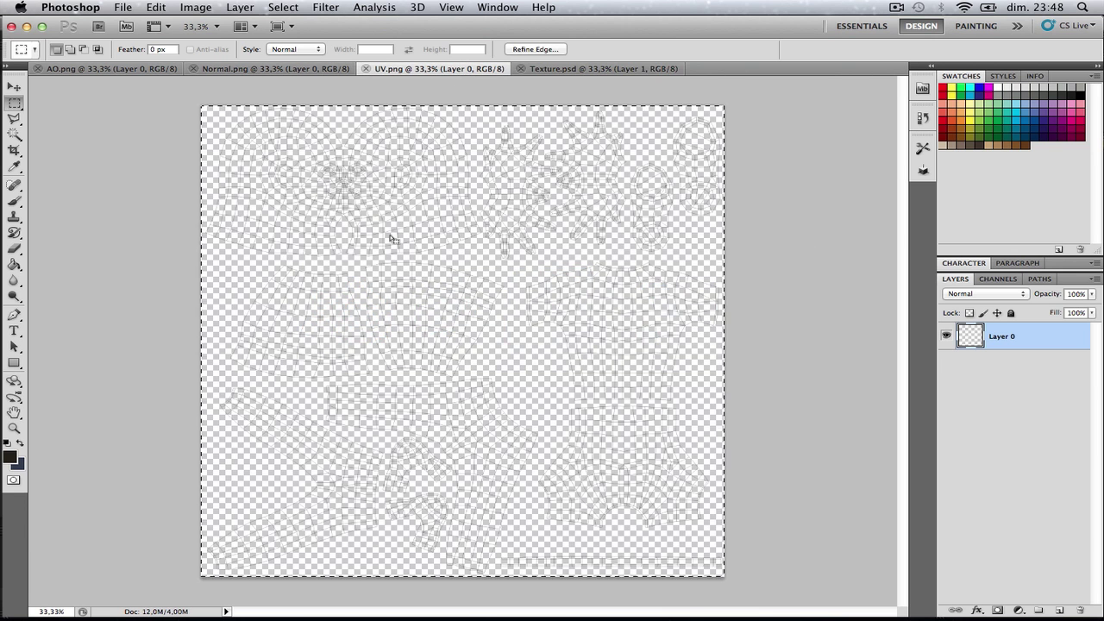
click(595, 69)
key(super+v)
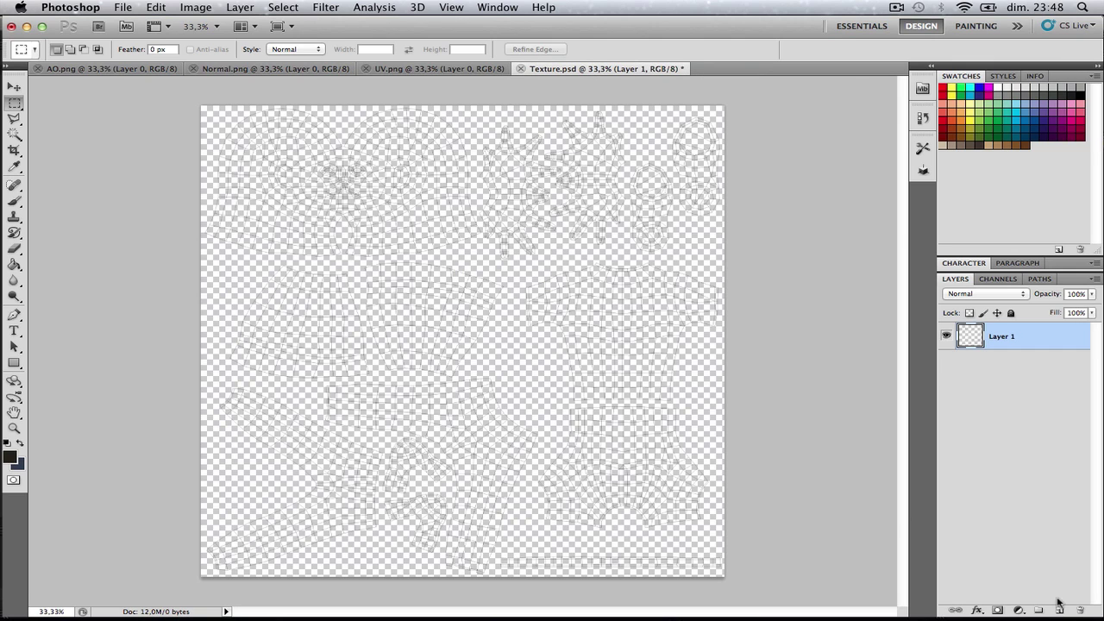
- Add a new layer beneath the UV layout layer and name it Fond
click(1062, 611)
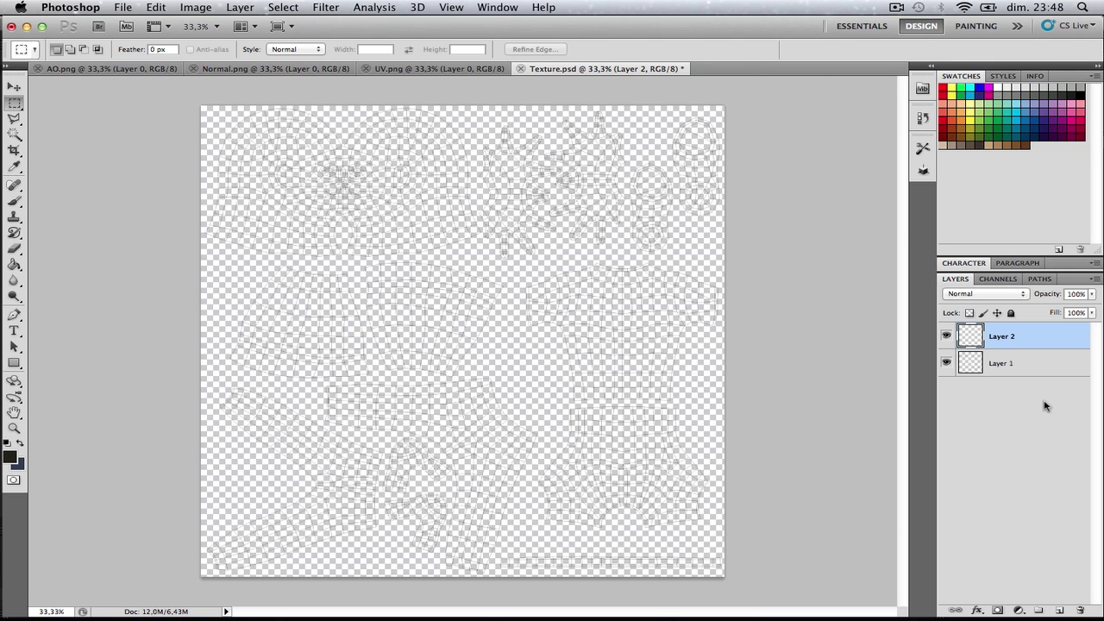
drag(1019, 345, 1014, 366)
double_click(1001, 363)
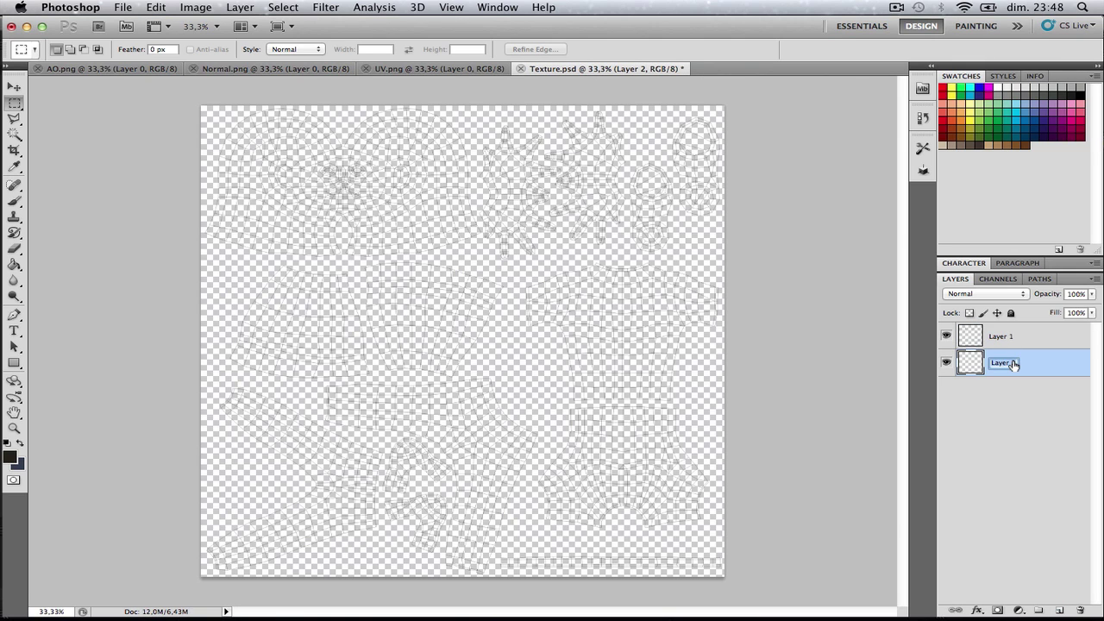
text(Fond)
key(Return)
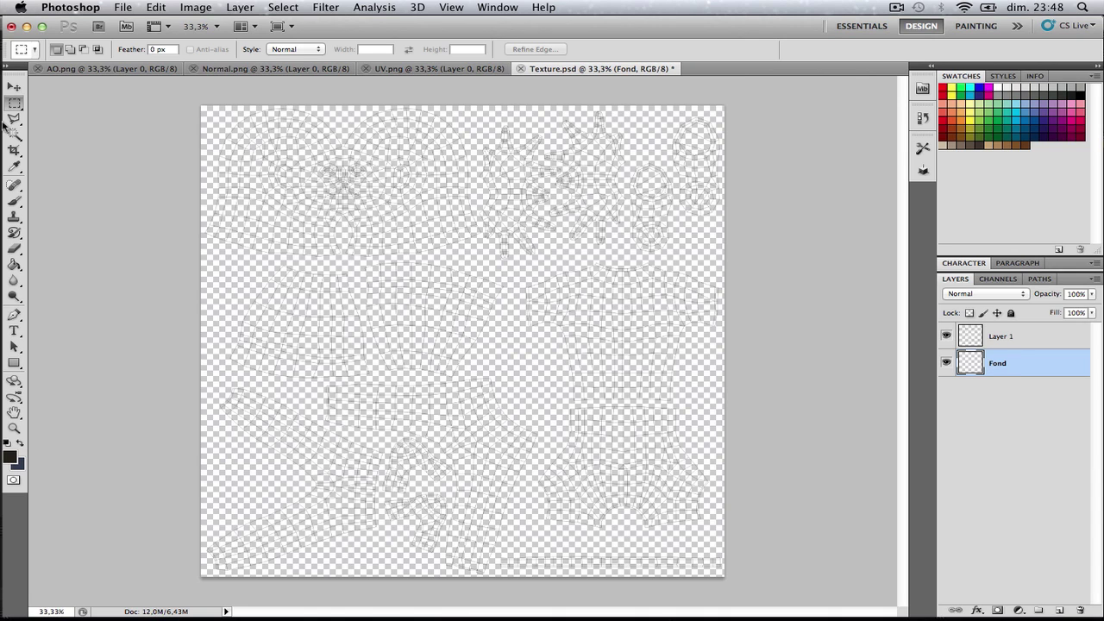
- Fill the Fond layer with white using the Paint Bucket
click(13, 265)
click(9, 463)
drag(695, 432, 523, 352)
key(Return)
click(513, 356)
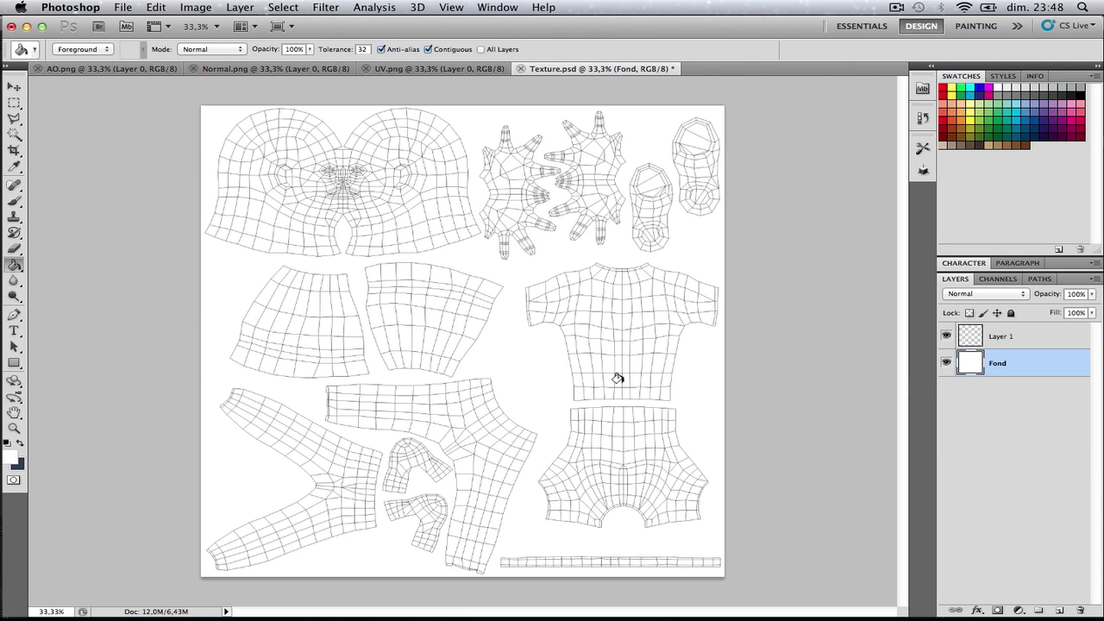
alt+scroll(617, 378, up, 3)
alt+scroll(628, 370, down, 5)
alt+scroll(628, 370, up, 3)
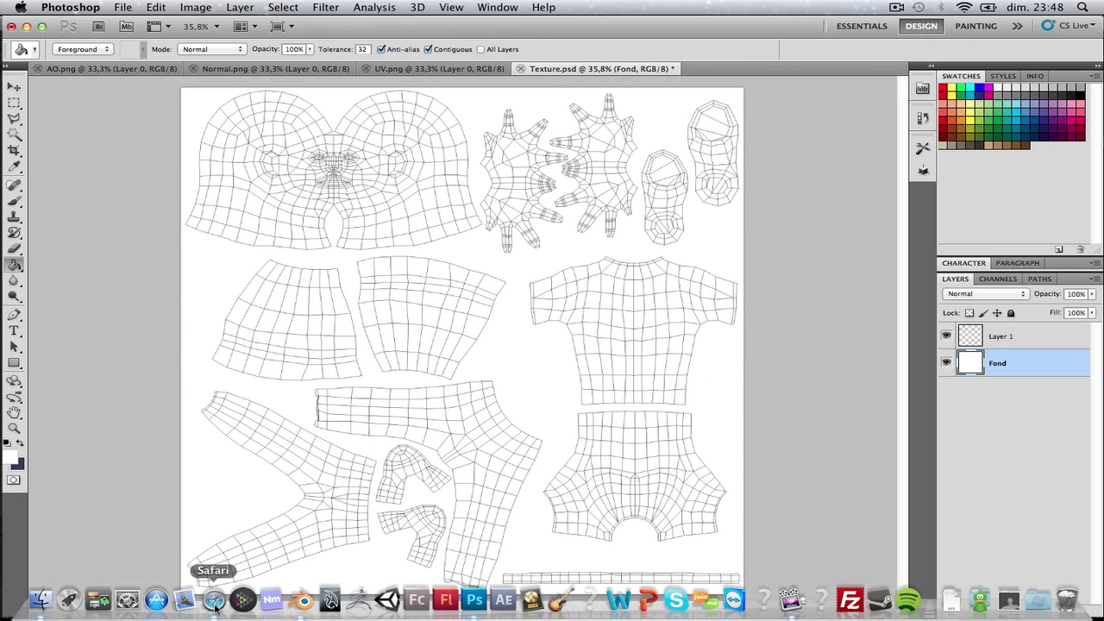
- Switch to Safari and load the website cgtextures.com
click(217, 605)
click(149, 39)
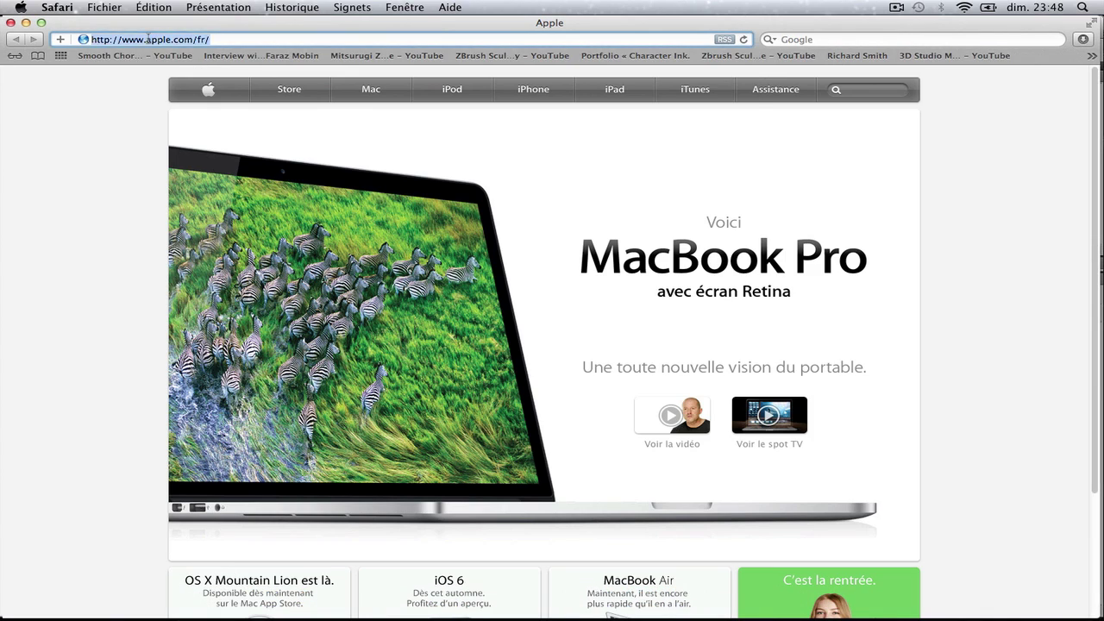
text(cgtextures.com/)
key(Return)
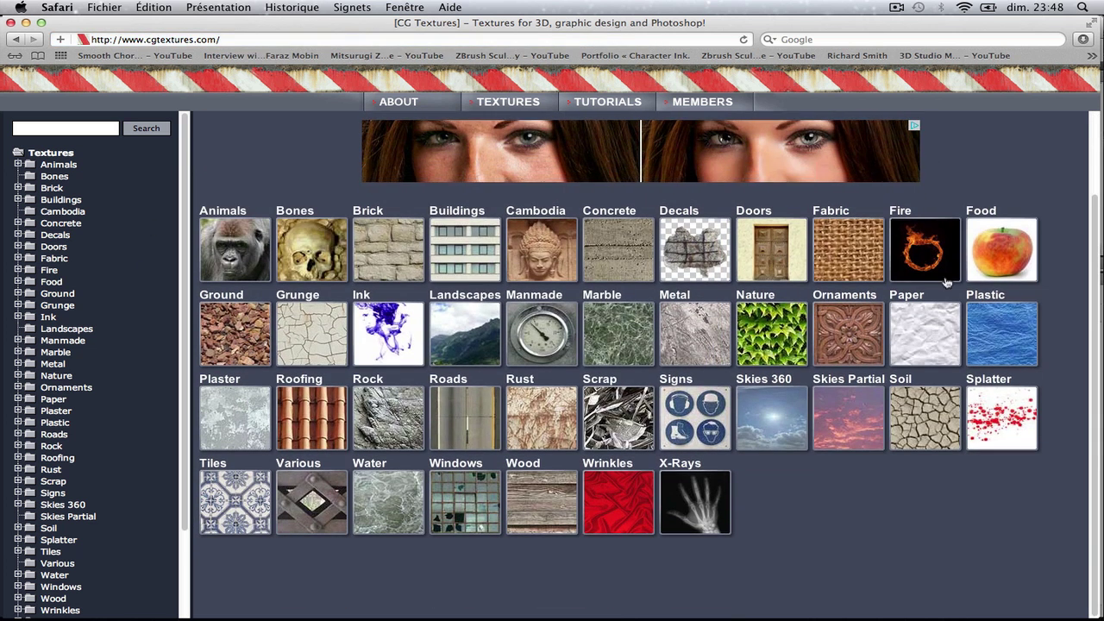
- Open the Plain Fabric sub-category of the Fabric textures
mouse_move(839, 261)
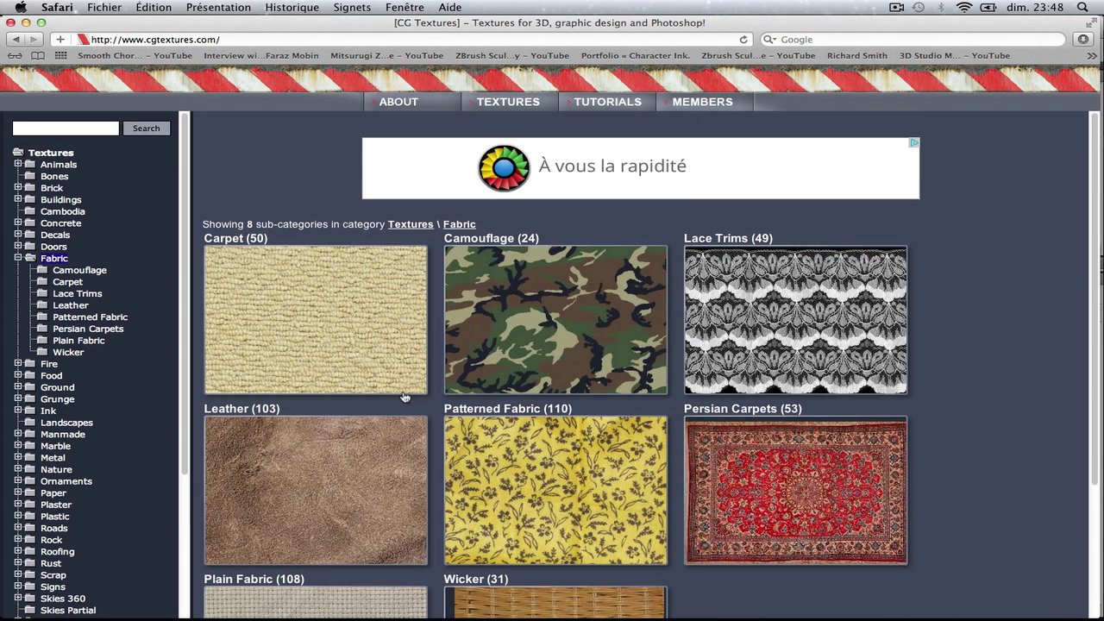
scroll(375, 403, down, 4)
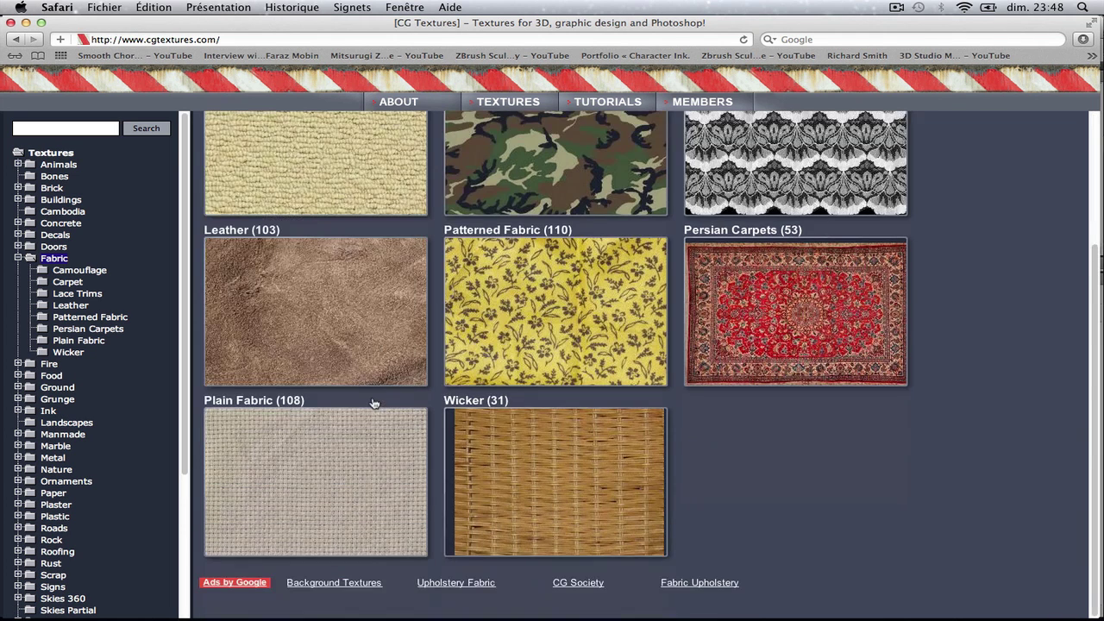
click(342, 434)
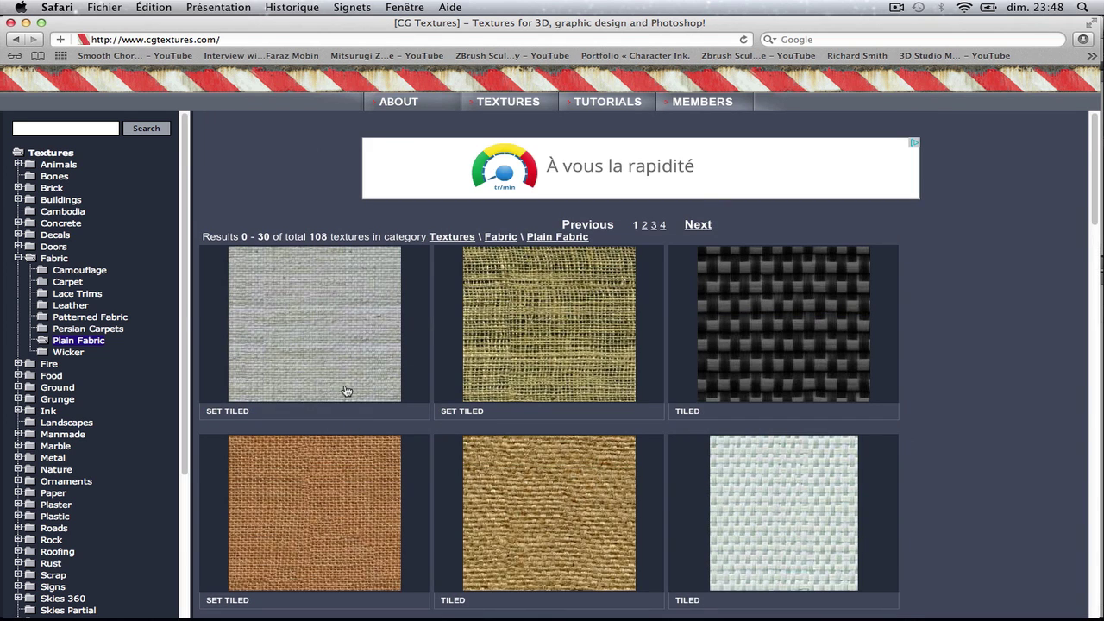
- Look through the first page of plain fabric textures for a suitable cloth
scroll(345, 391, down, 7)
scroll(346, 391, down, 8)
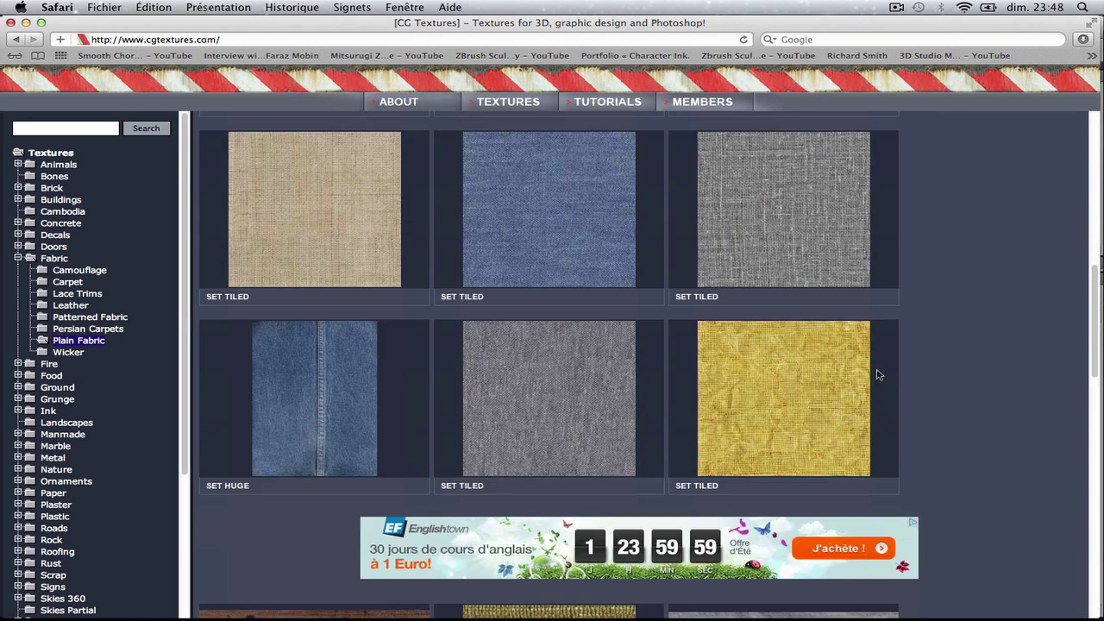
scroll(655, 401, up, 4)
click(360, 335)
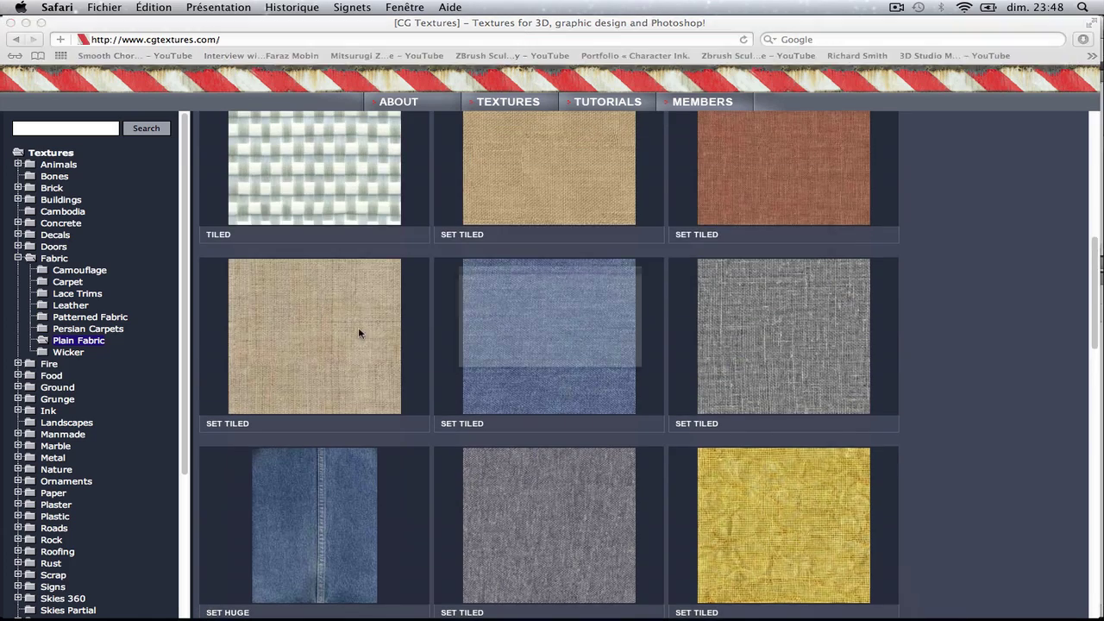
click(15, 39)
scroll(549, 383, up, 6)
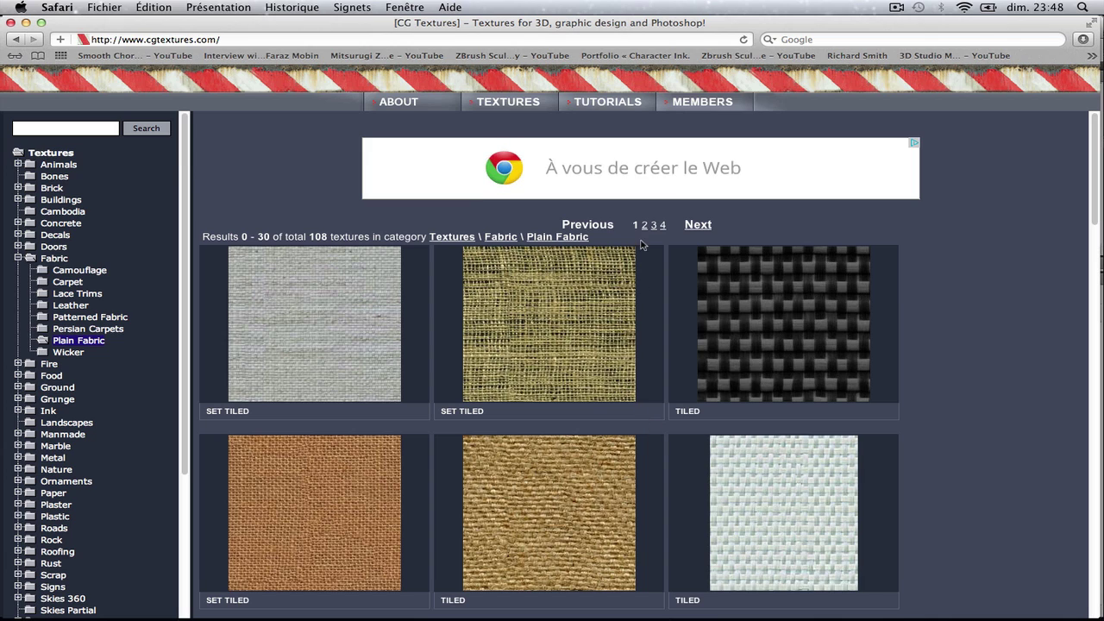
- Look through page 2 of the plain fabric textures for a suitable cloth
click(645, 226)
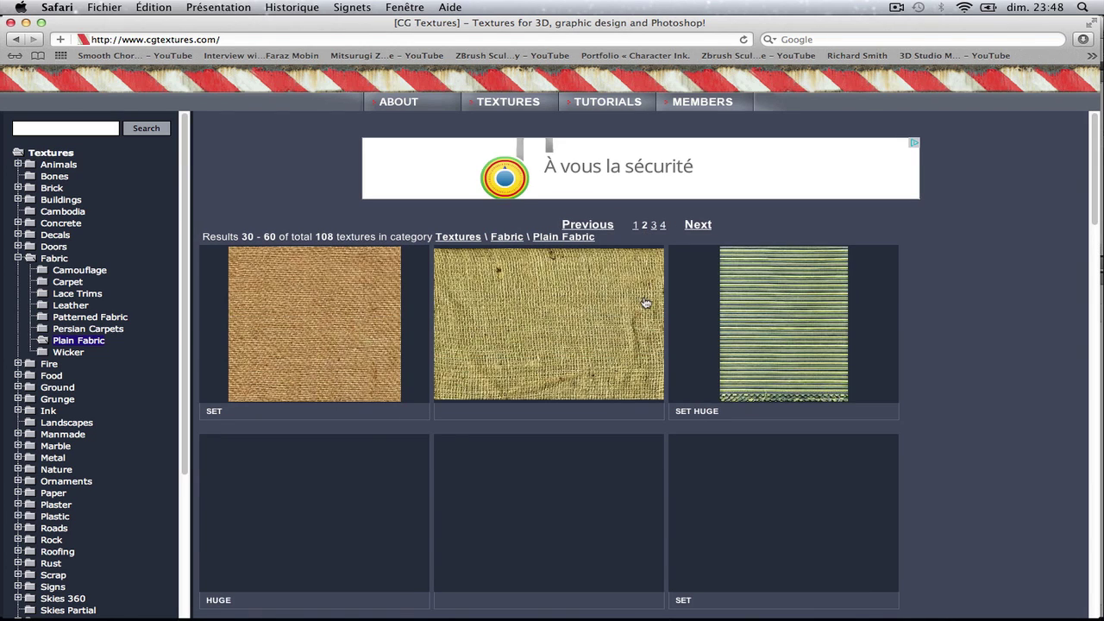
scroll(628, 296, down, 2)
scroll(628, 295, down, 5)
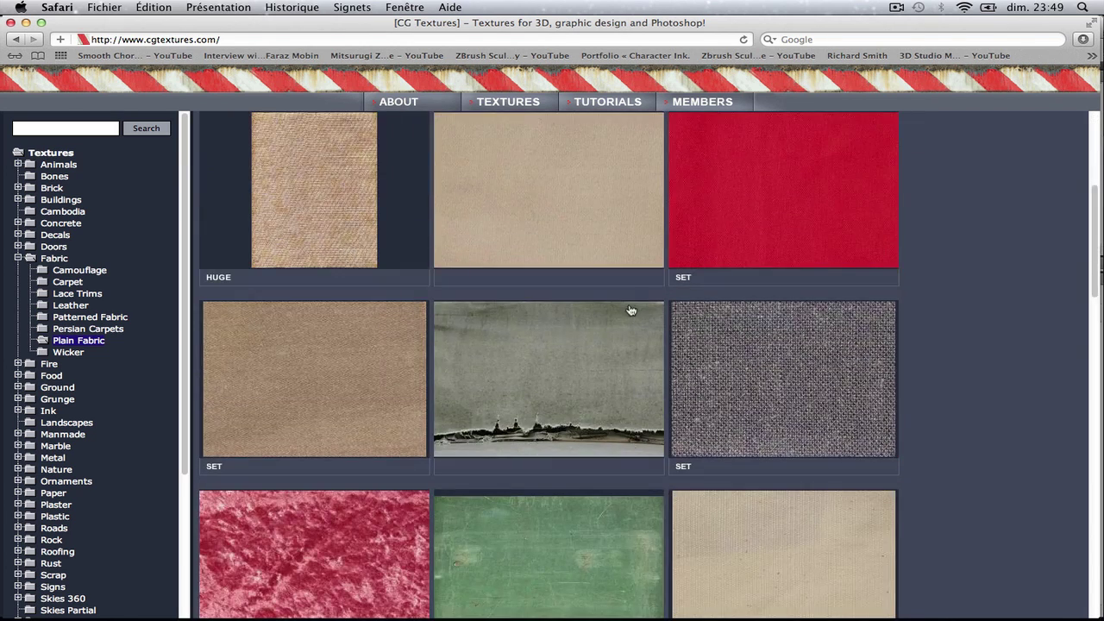
scroll(616, 312, down, 1)
scroll(778, 371, down, 3)
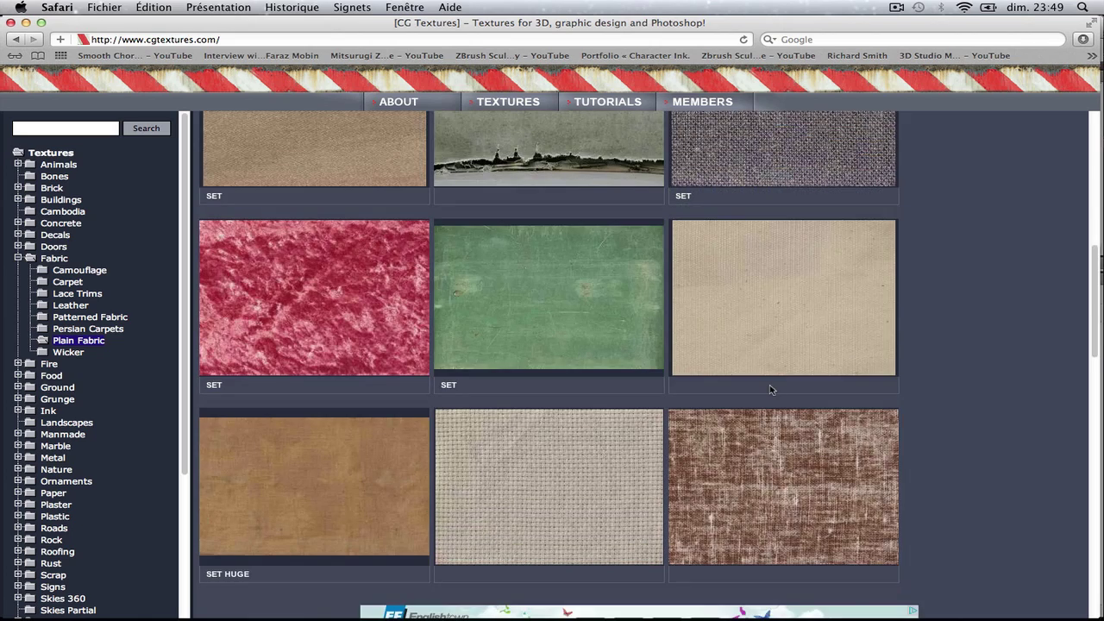
scroll(766, 393, down, 6)
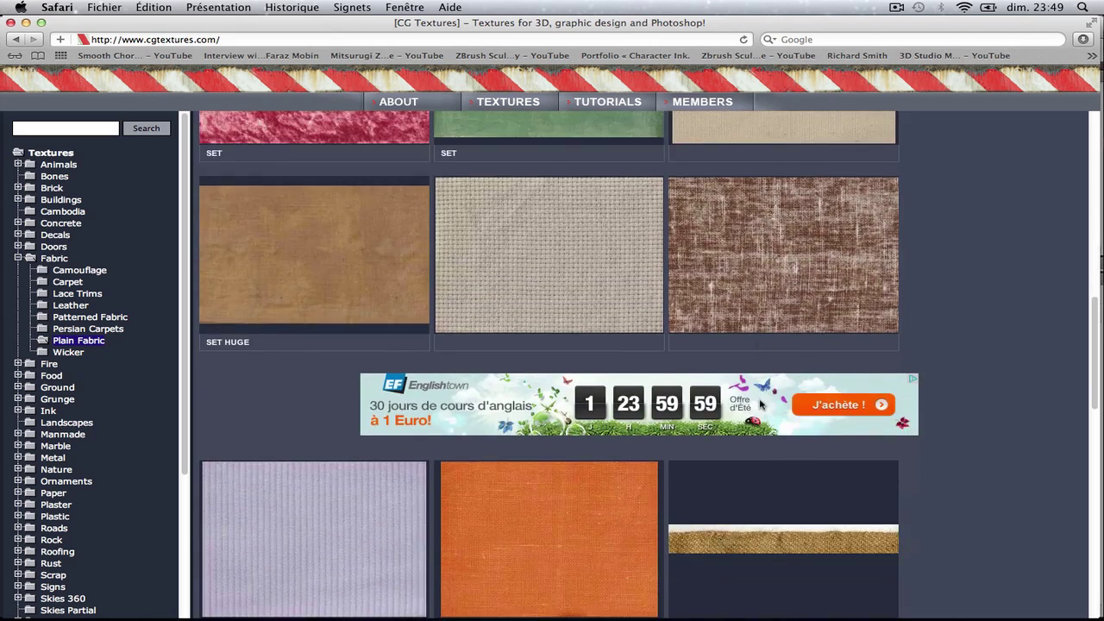
scroll(757, 403, down, 5)
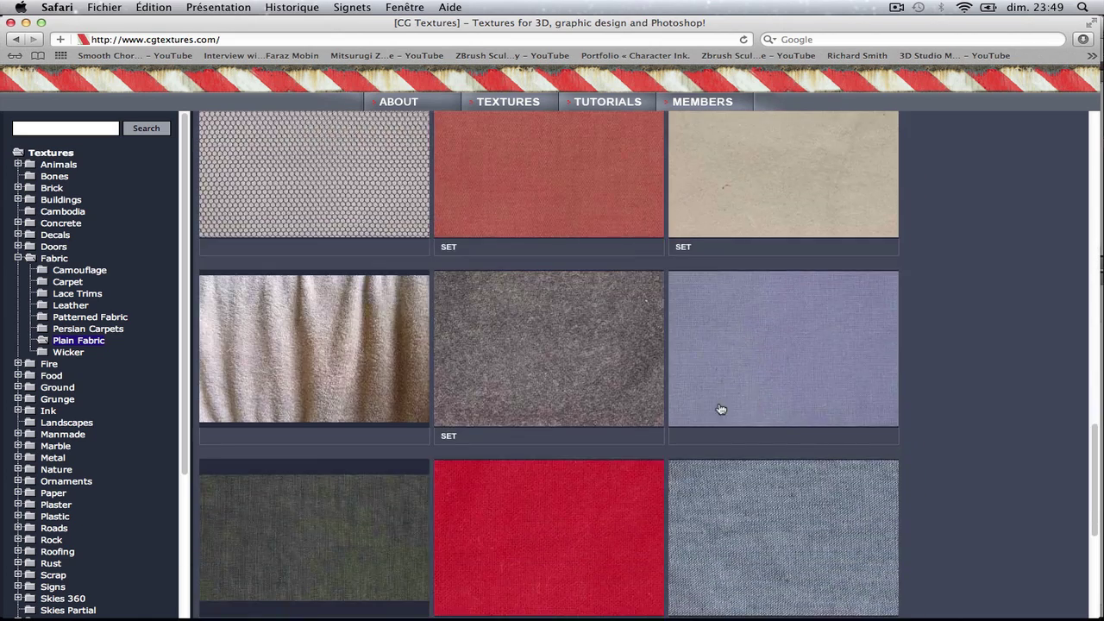
scroll(725, 408, down, 4)
scroll(673, 422, down, 2)
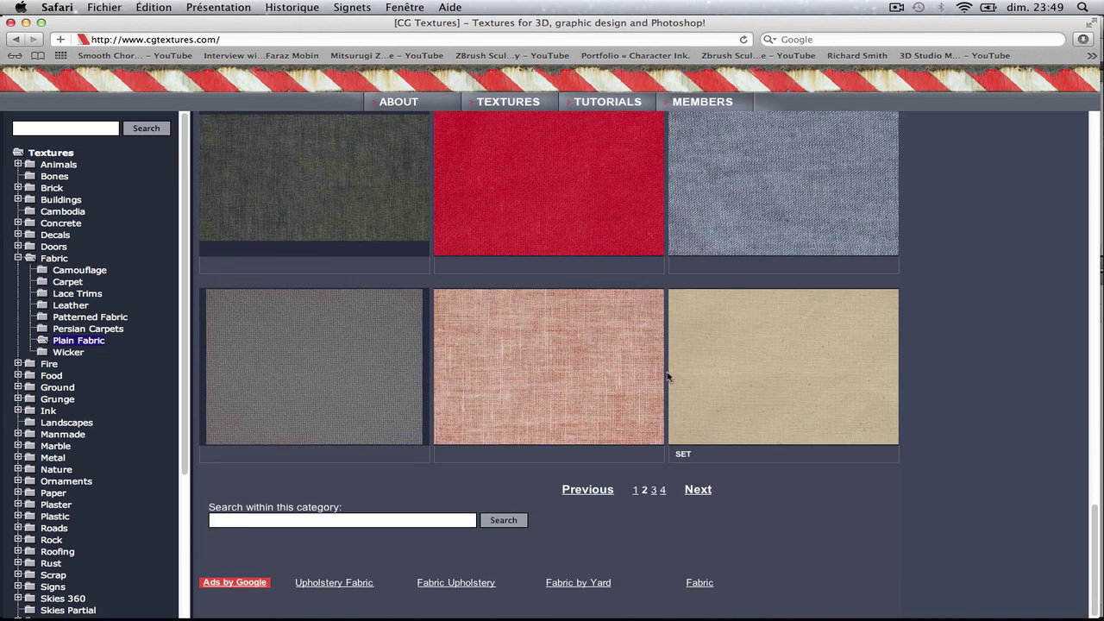
- Look through page 3 of the plain fabric textures for a suitable cloth
click(657, 490)
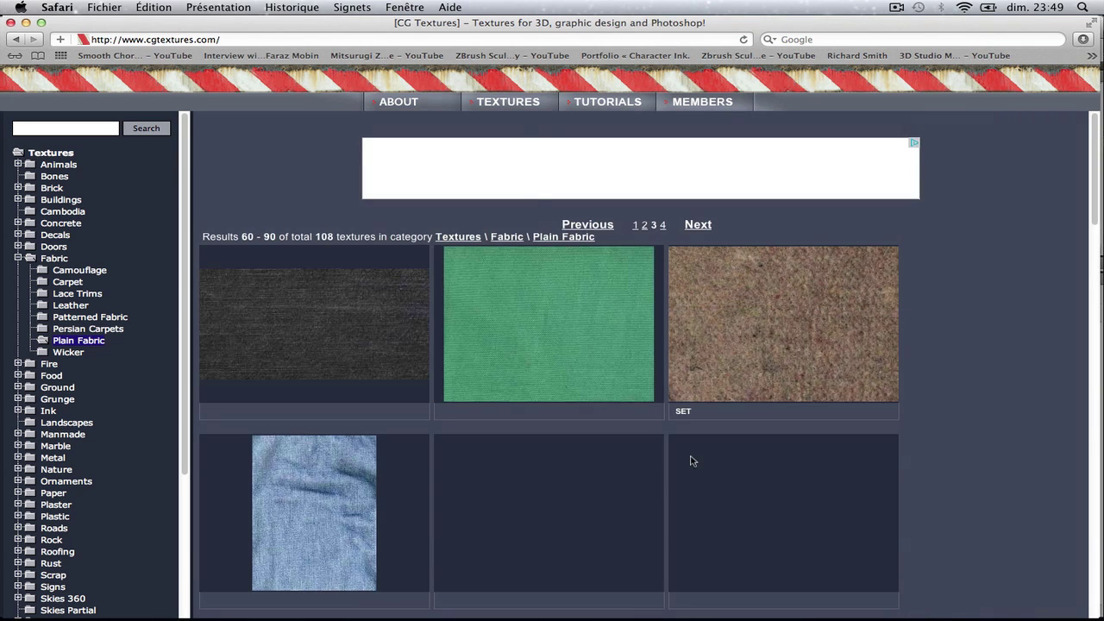
scroll(699, 461, down, 3)
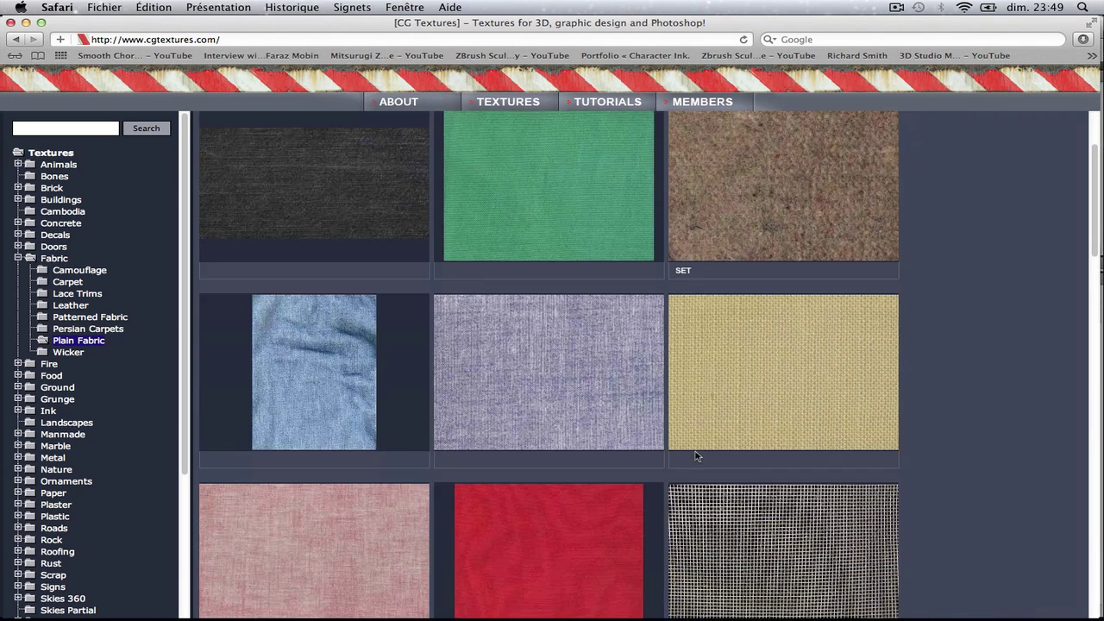
scroll(697, 456, down, 4)
scroll(694, 465, down, 10)
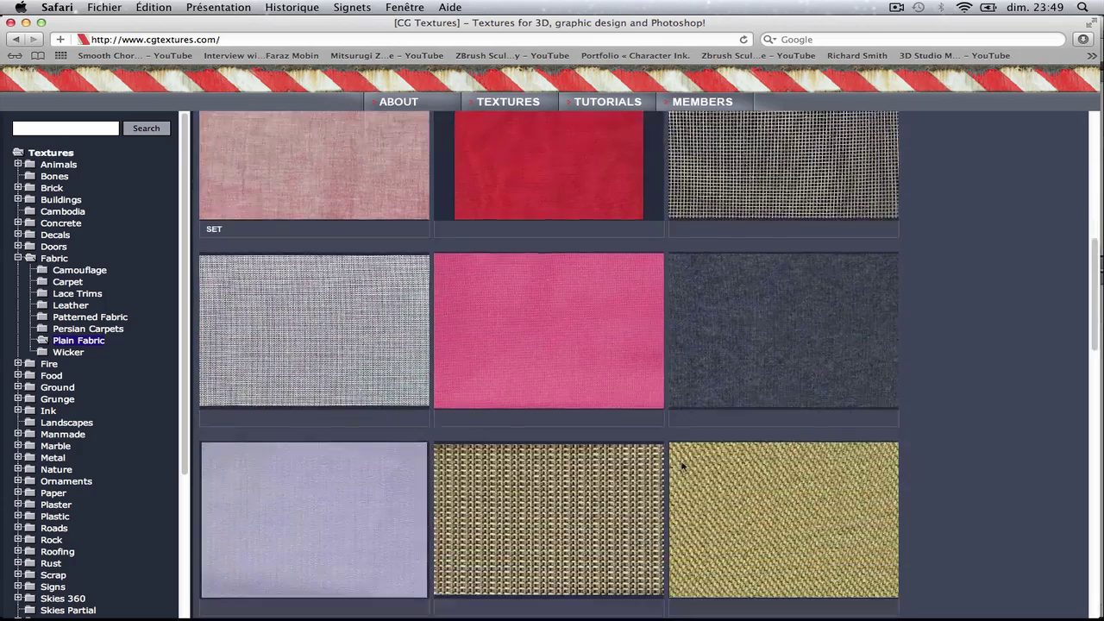
scroll(681, 471, down, 3)
scroll(671, 469, down, 8)
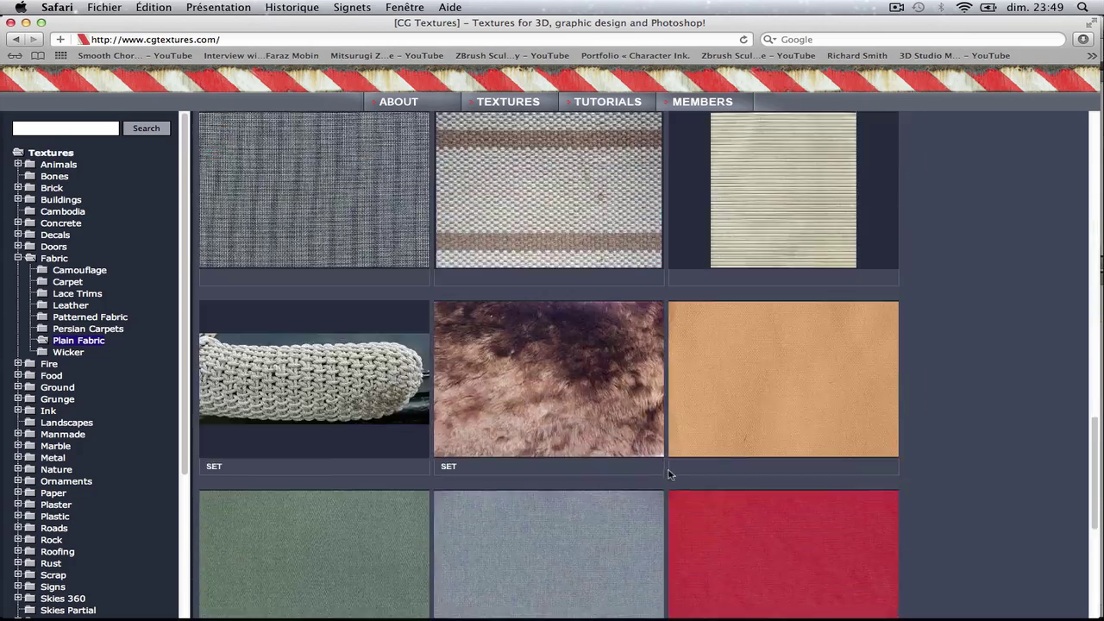
scroll(654, 535, up, 4)
scroll(776, 483, down, 5)
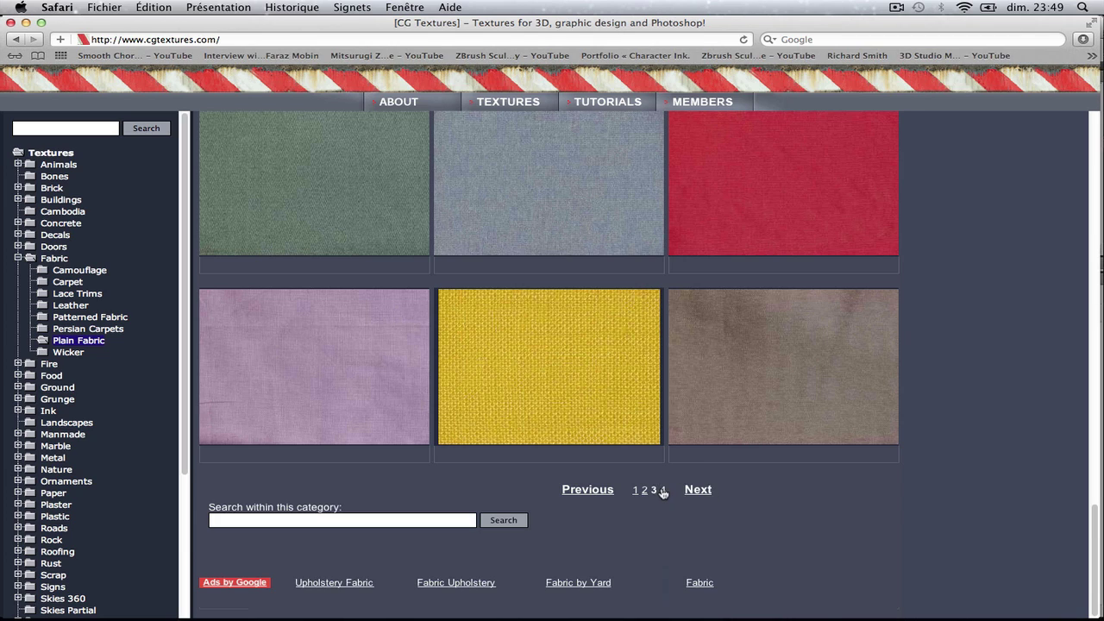
- Go to page 4 of the plain fabrics and open the small image of the grey-blue FabricPlain0037 texture
click(662, 490)
scroll(819, 474, down, 1)
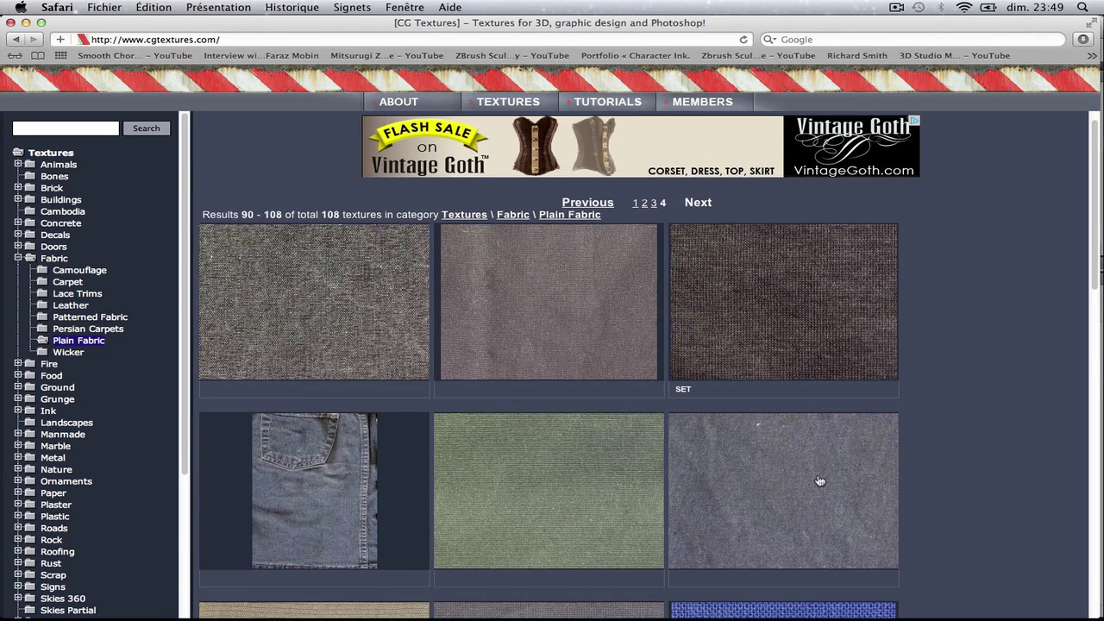
scroll(820, 480, down, 3)
scroll(821, 476, down, 1)
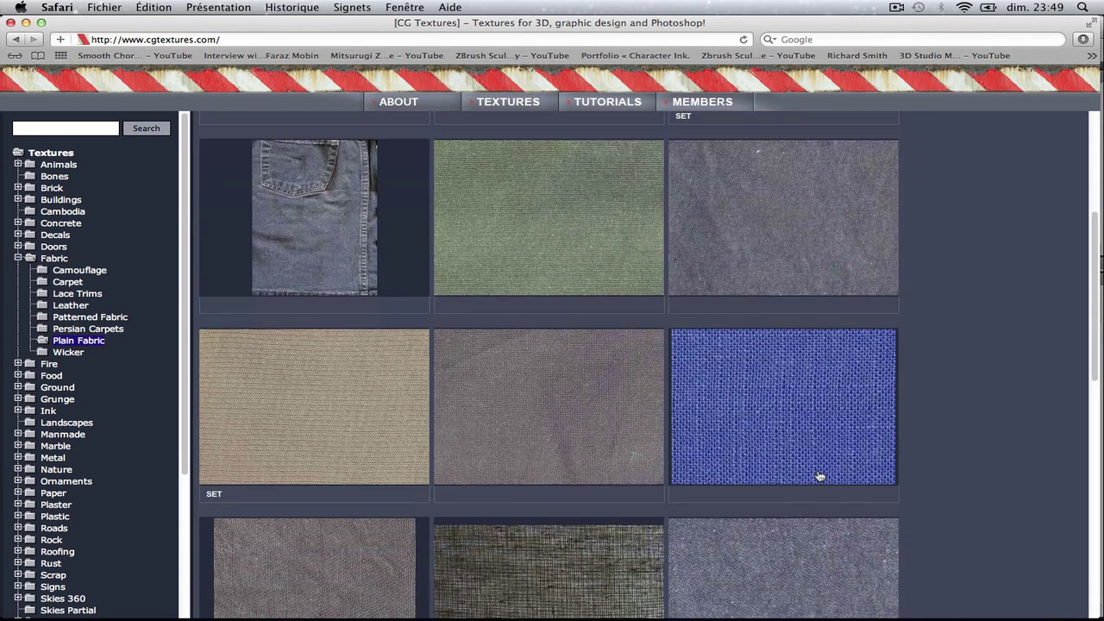
click(801, 229)
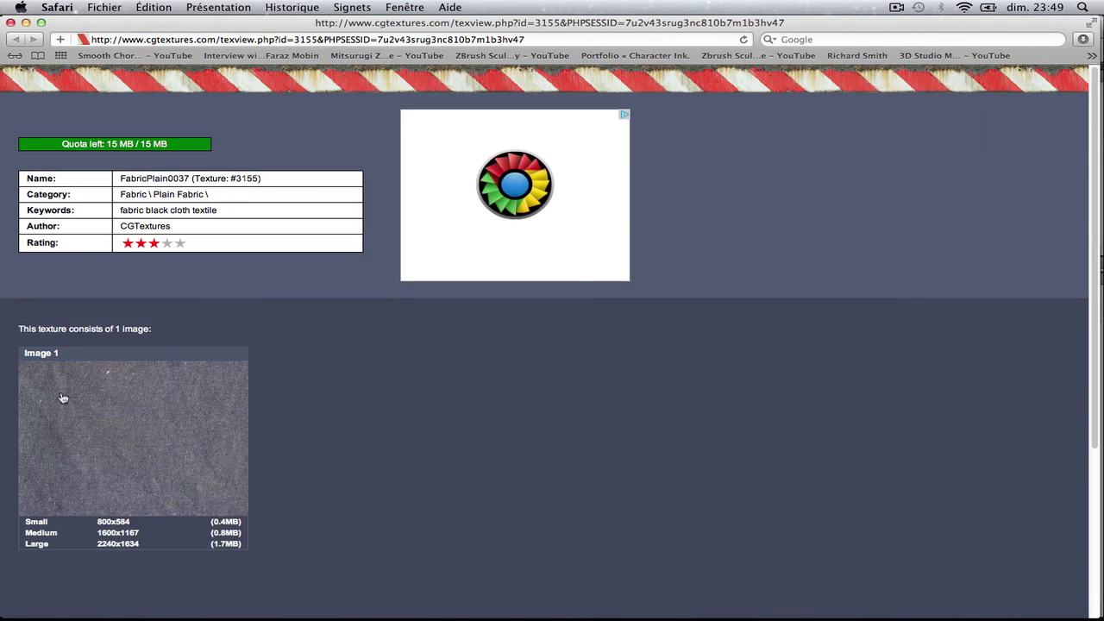
click(214, 409)
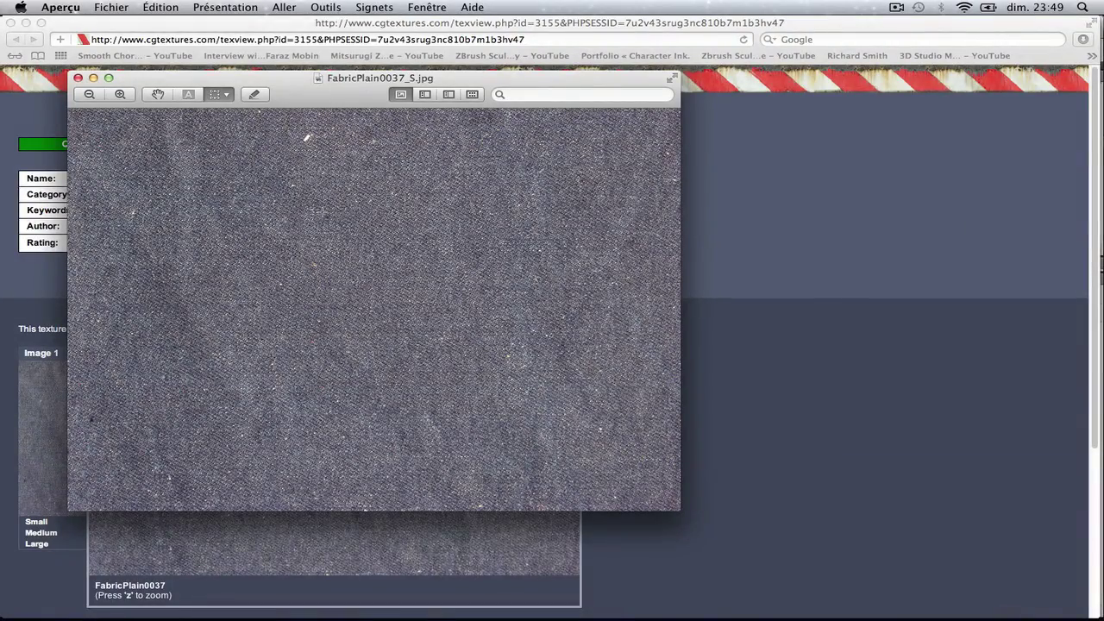
- Duplicate the FabricPlain0037_S image in the preview and close both windows without saving the copy
click(121, 8)
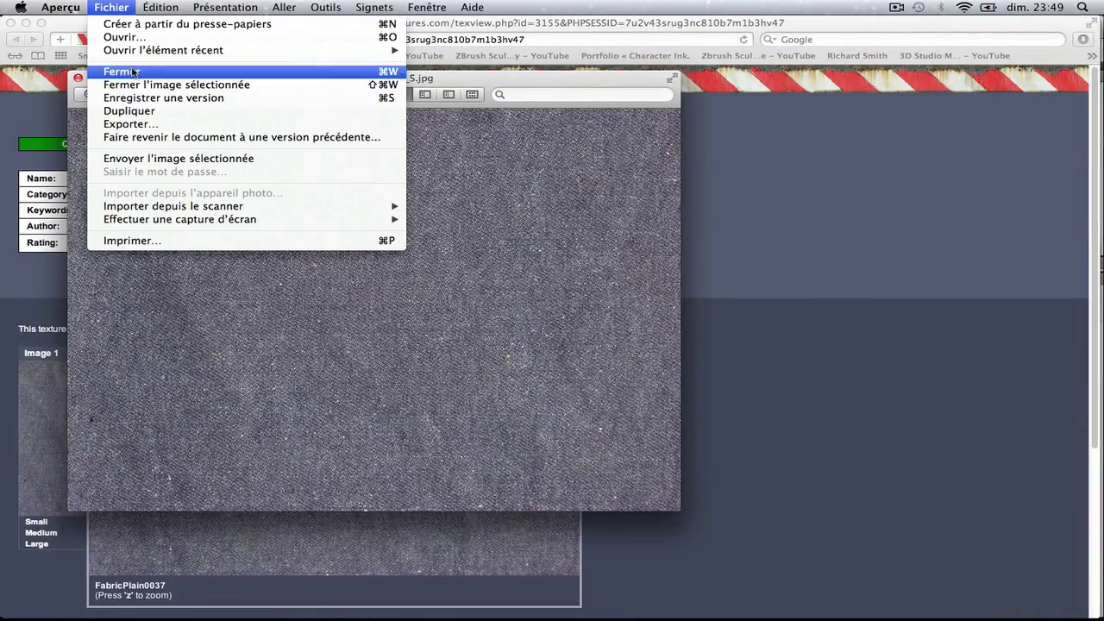
click(181, 112)
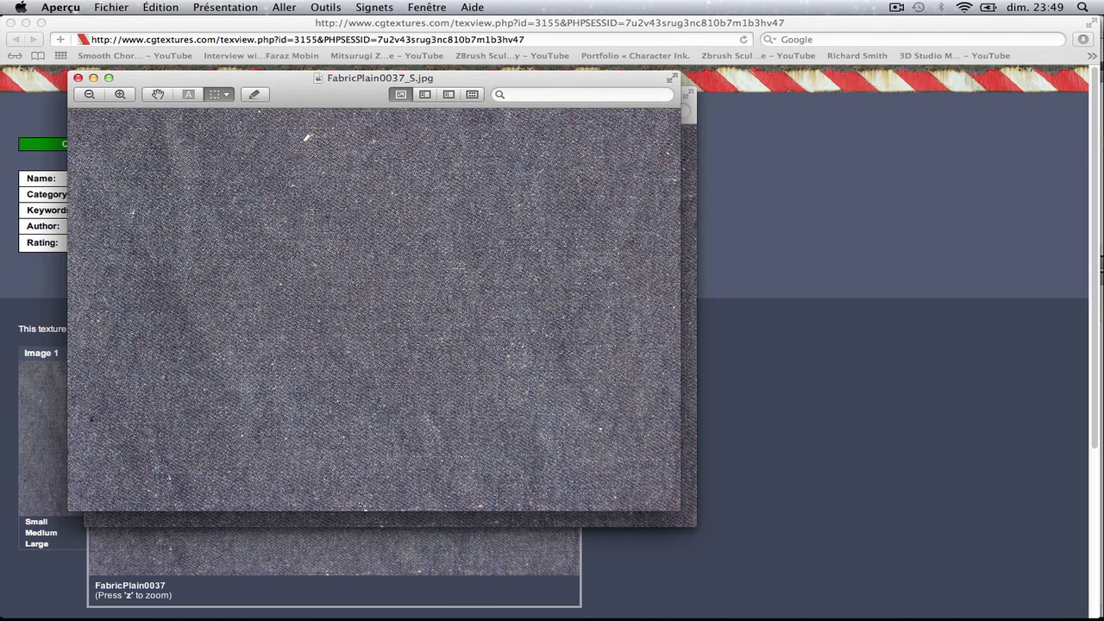
key(super+Tab)
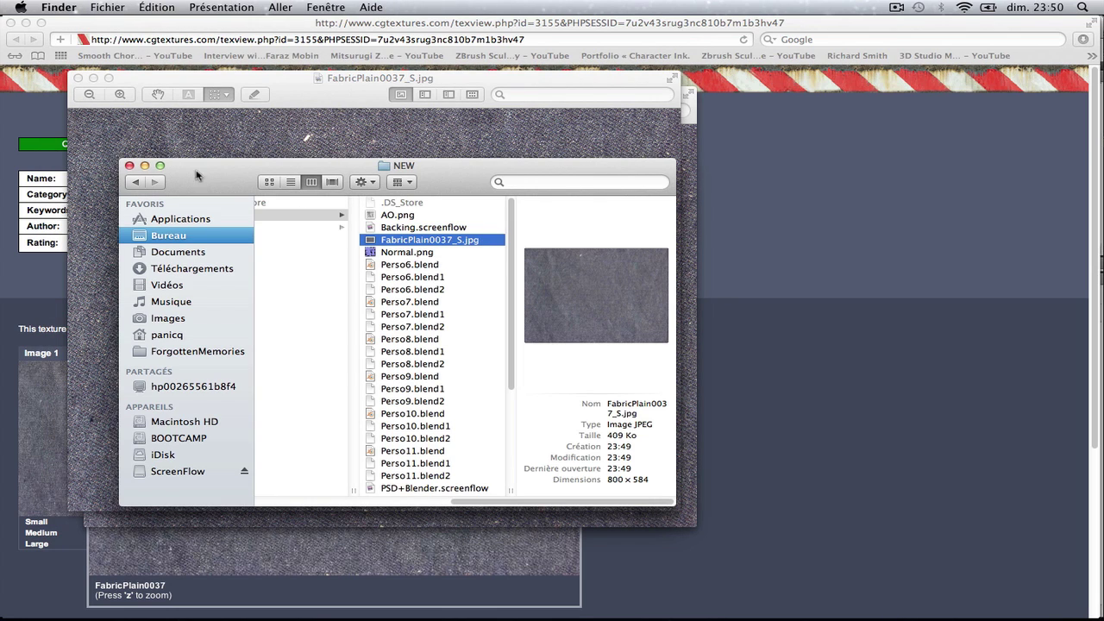
click(79, 78)
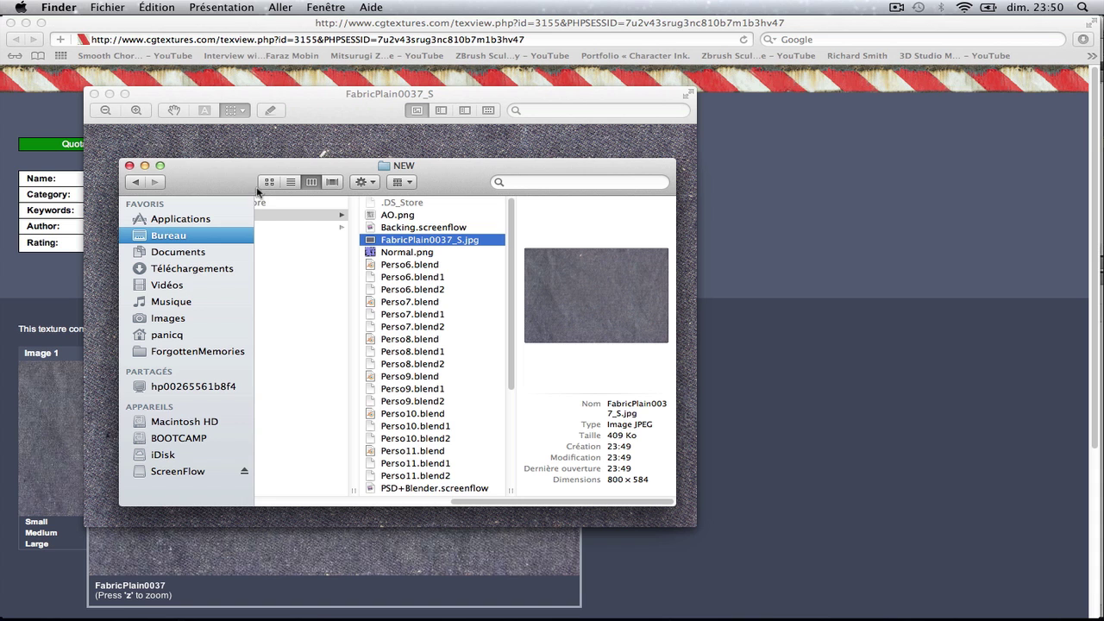
click(95, 93)
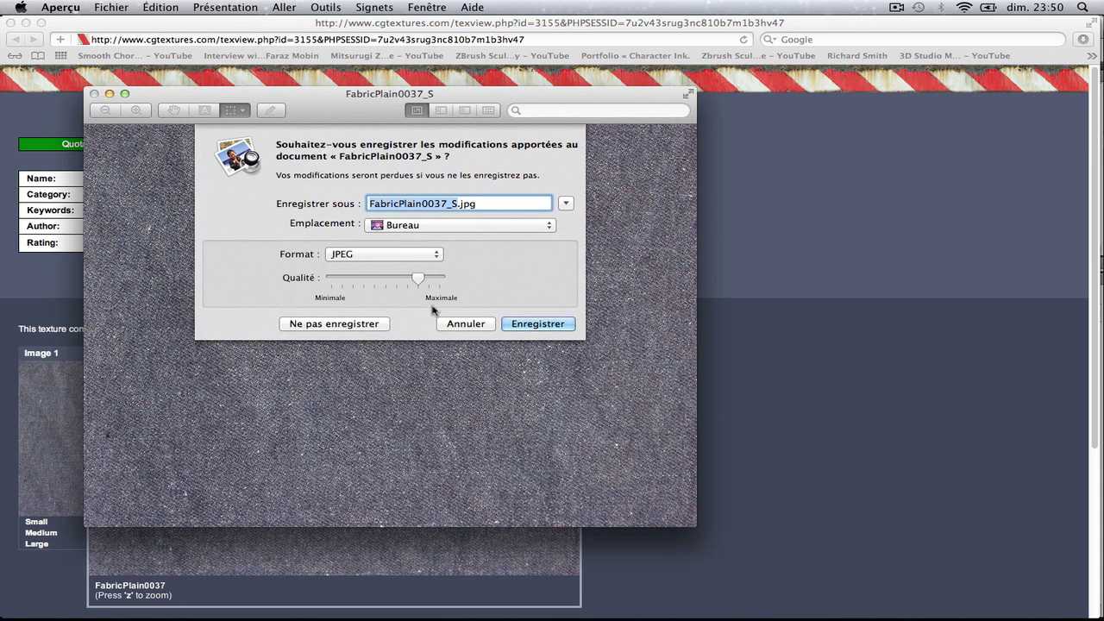
click(444, 321)
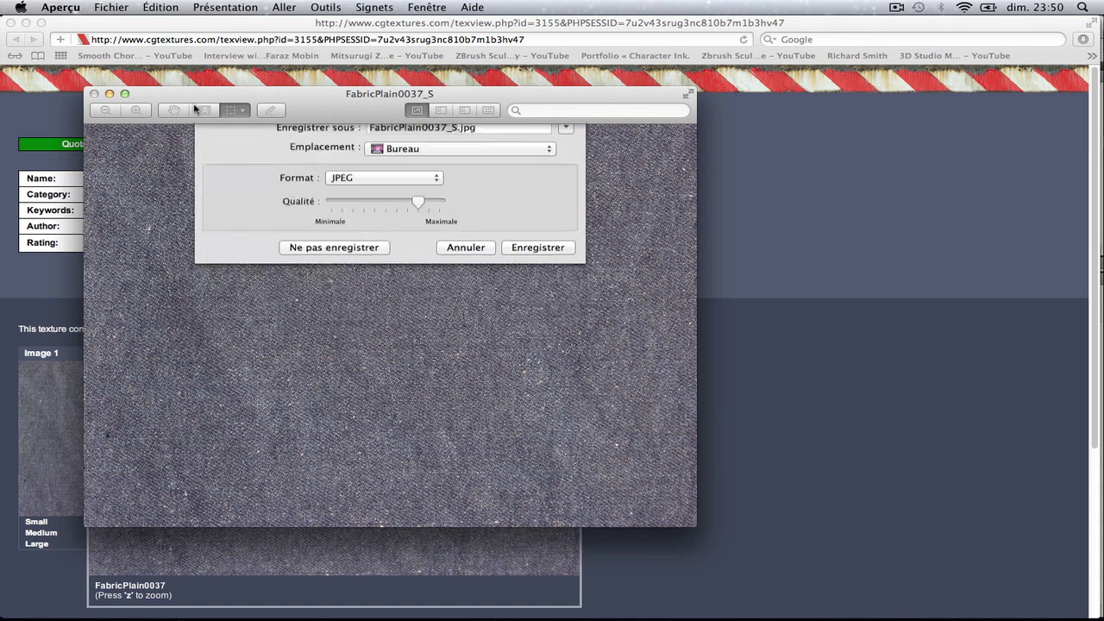
click(95, 93)
click(366, 323)
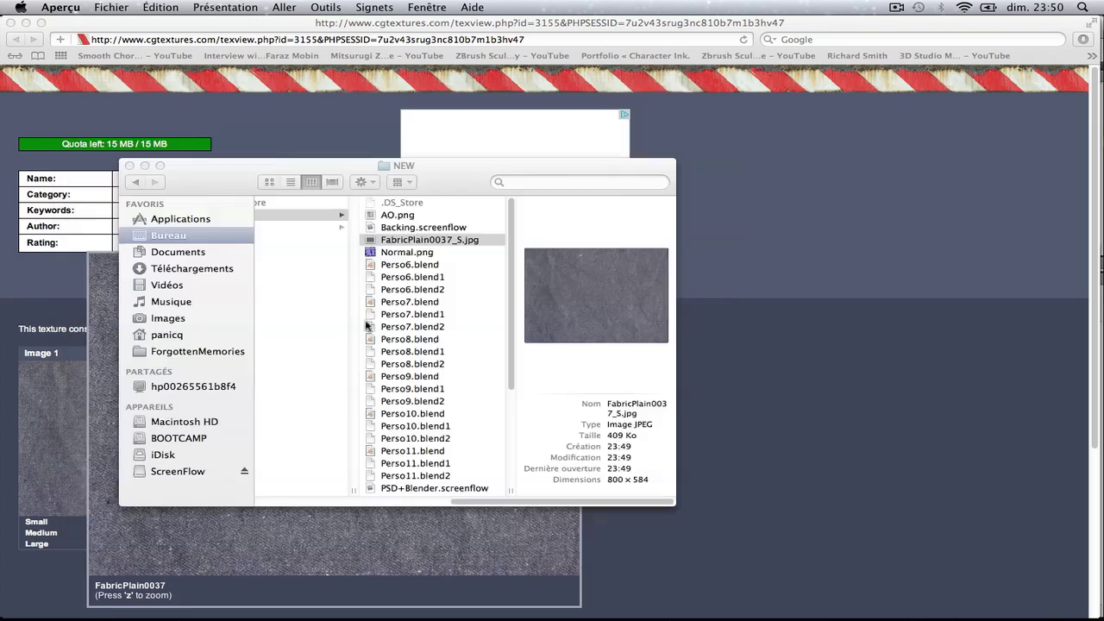
- Switch to Photoshop and place FabricPlain0037_S.jpg from the NEW folder into Texture.psd
key(super+Tab)
key(super+Tab)
key(super+Tab)
key(super+Tab)
key(super+Tab)
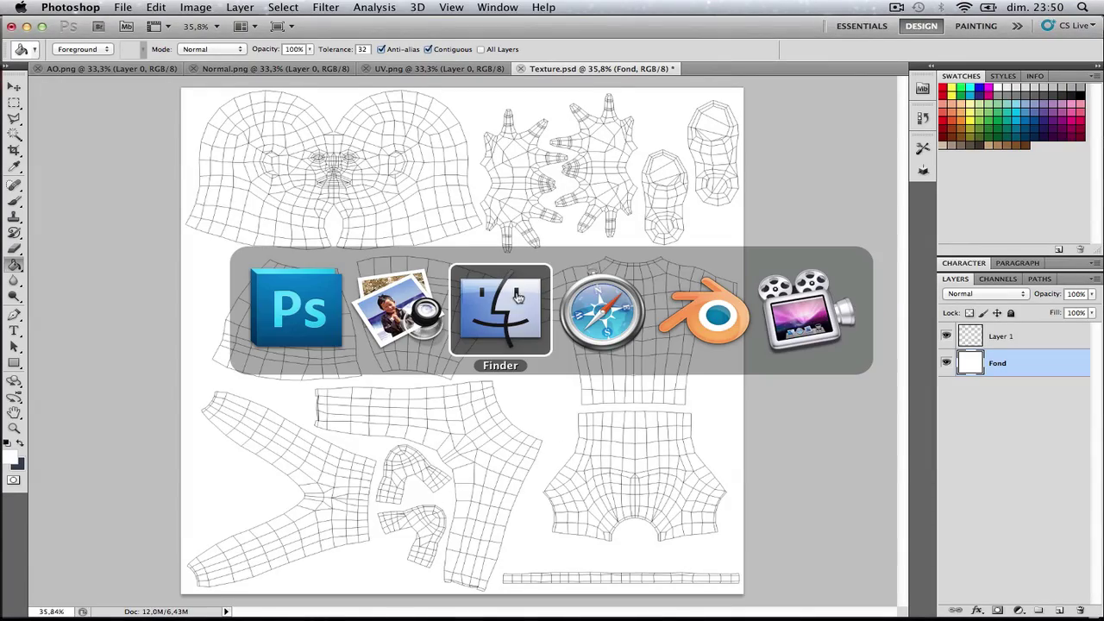
drag(427, 244, 730, 78)
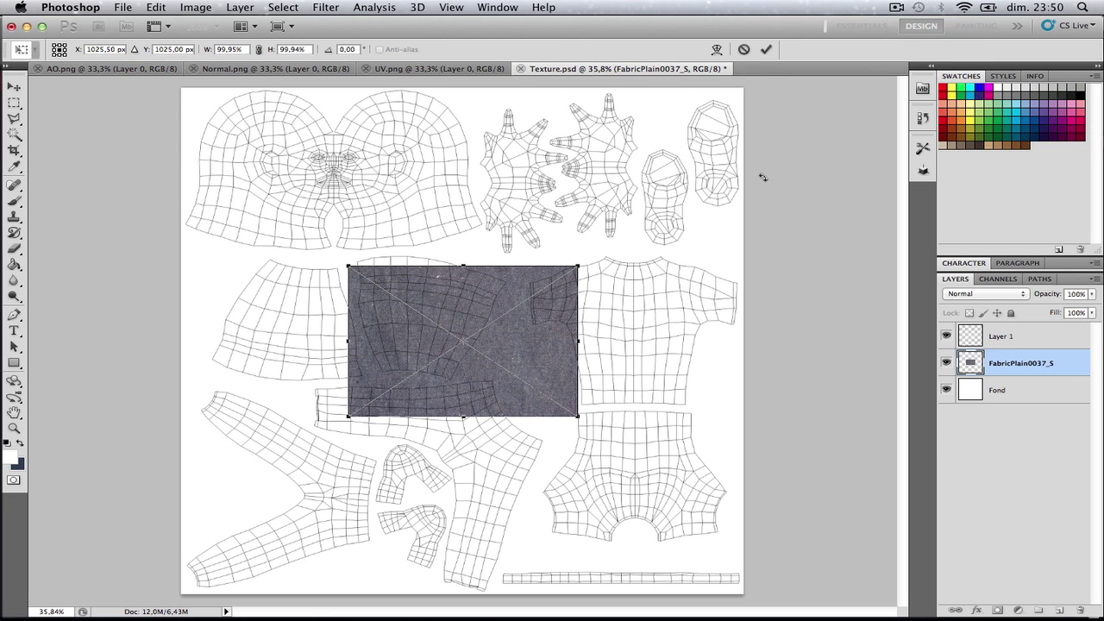
- Move the placed fabric over the T-shirt UV island and apply the placement
drag(475, 319, 637, 302)
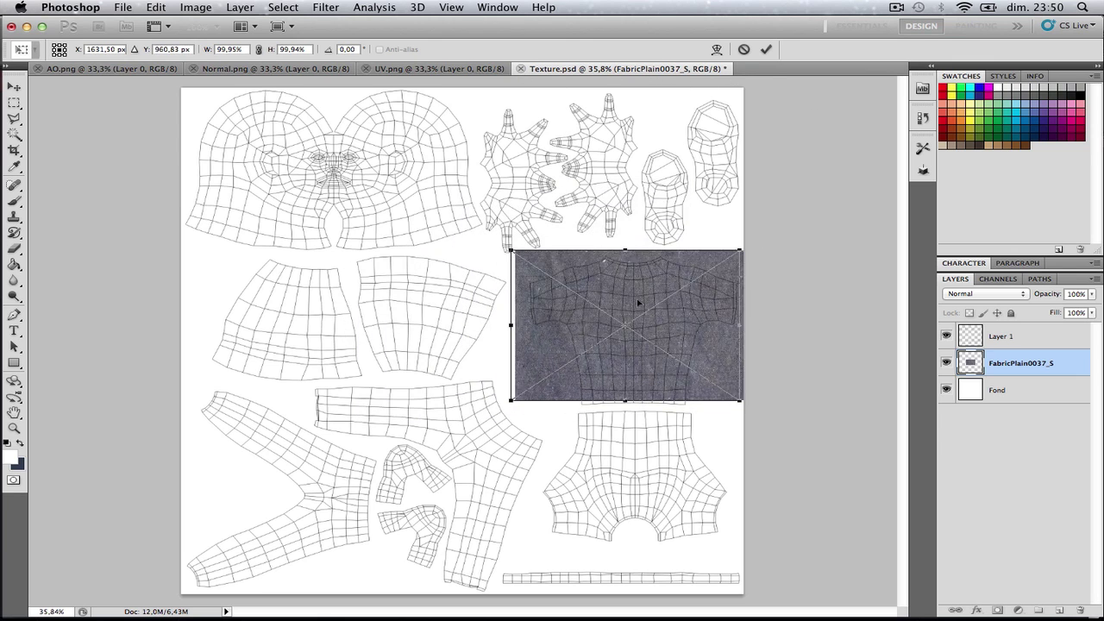
alt+scroll(695, 318, up, 5)
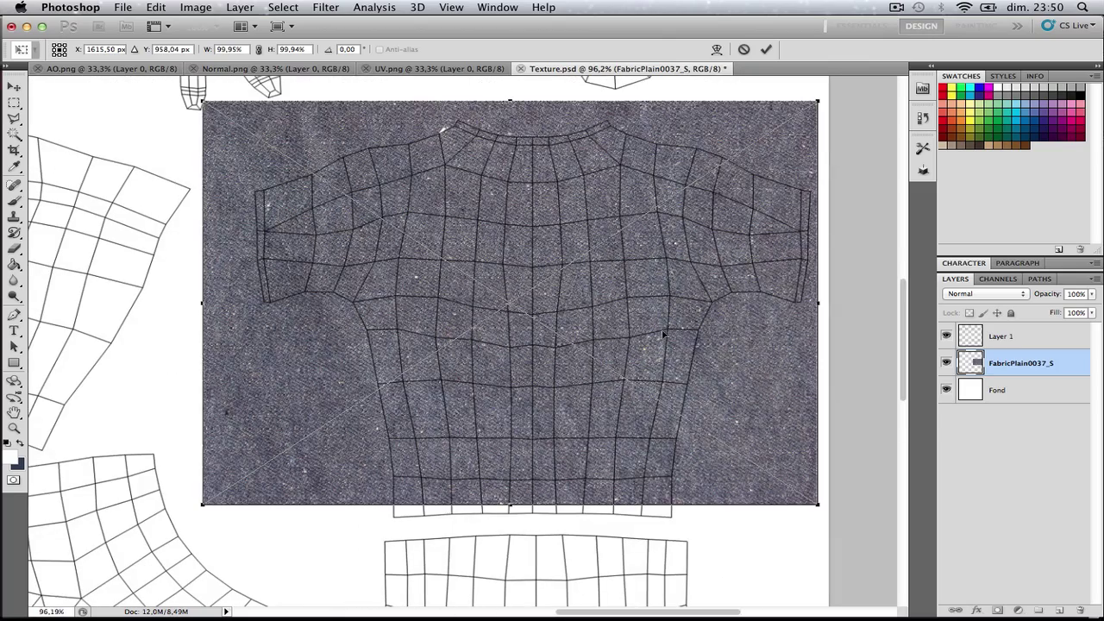
alt+scroll(663, 335, down, 3)
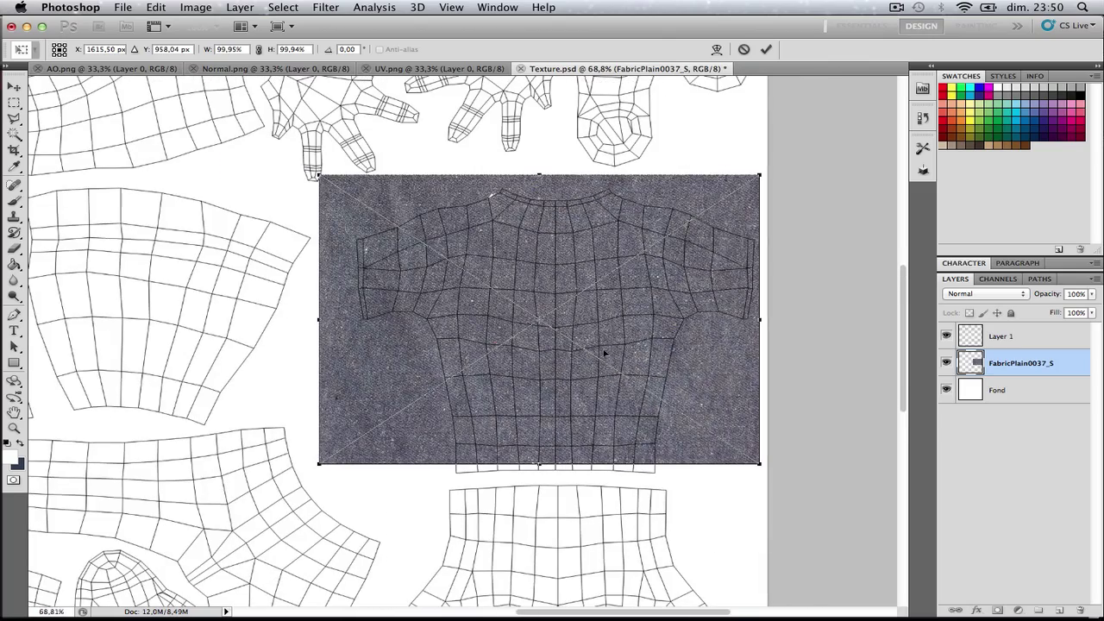
click(13, 87)
key(Return)
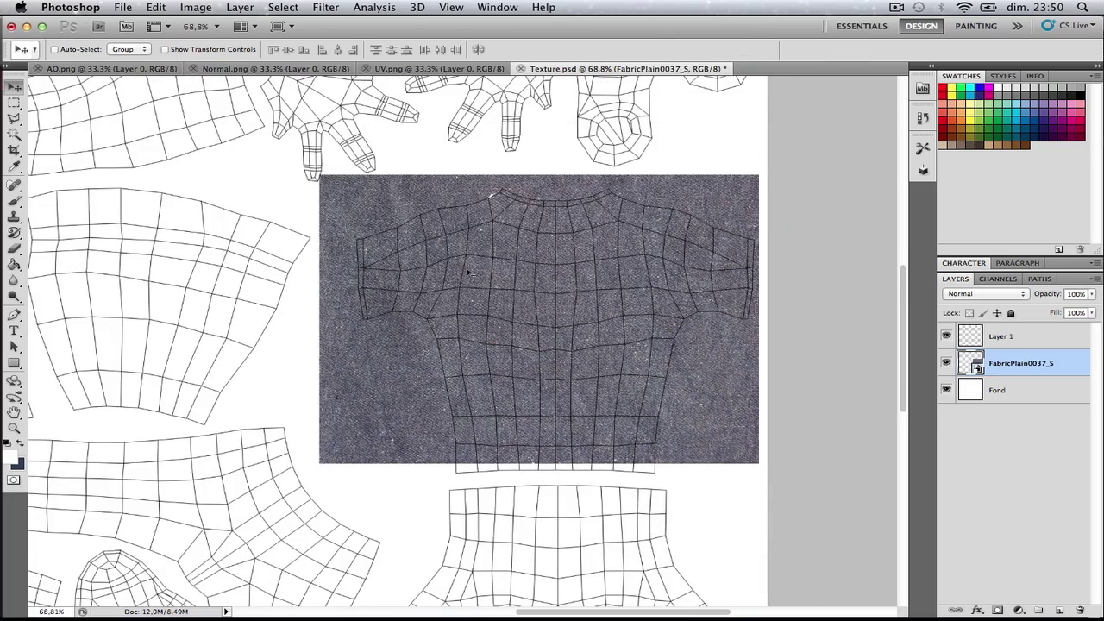
- Delete the placed FabricPlain0037_S layer from Texture.psd
scroll(569, 326, down, 1)
alt+scroll(575, 363, down, 2)
alt+scroll(572, 393, up, 1)
scroll(566, 392, down, 2)
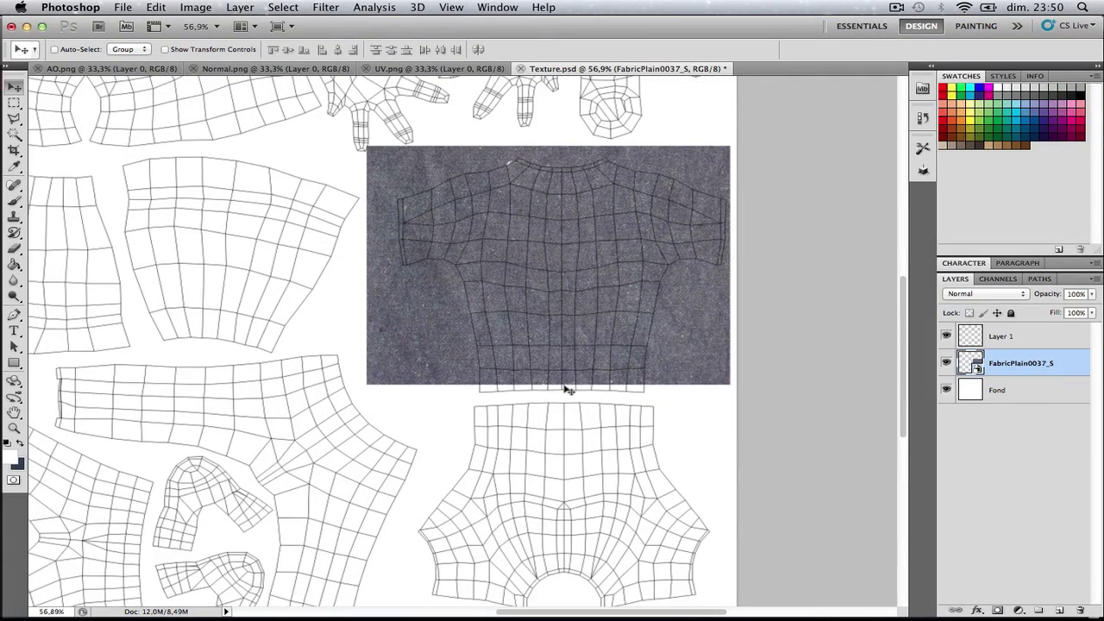
alt+scroll(565, 393, down, 3)
alt+scroll(530, 382, up, 1)
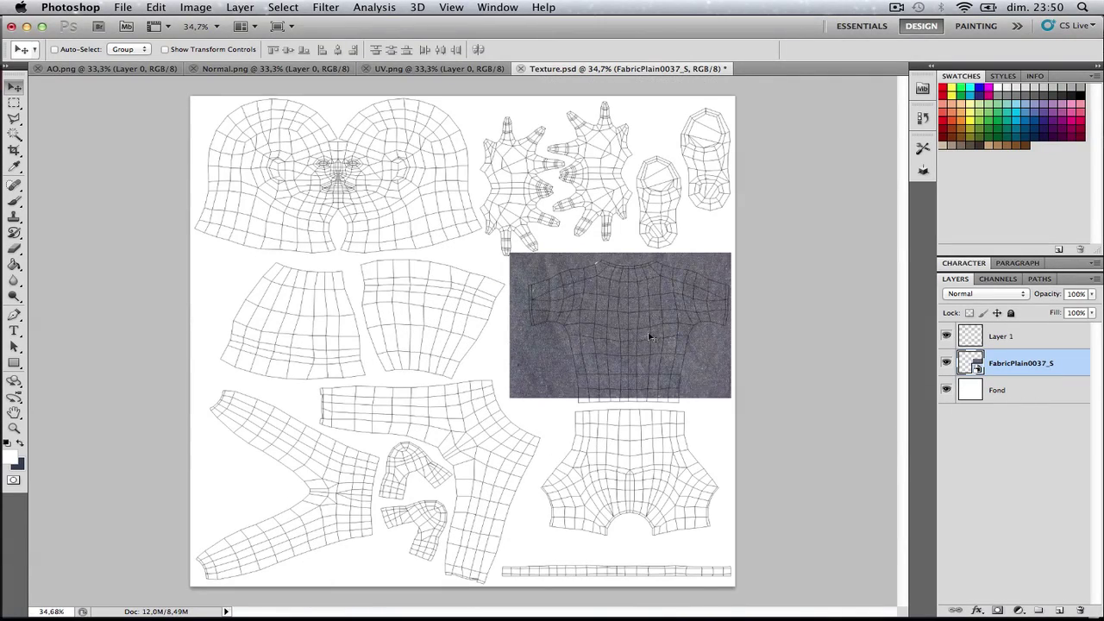
key(Delete)
- Open FabricPlain0037_S.jpg as its own document and copy the whole image into Texture.psd as a new layer
key(super+o)
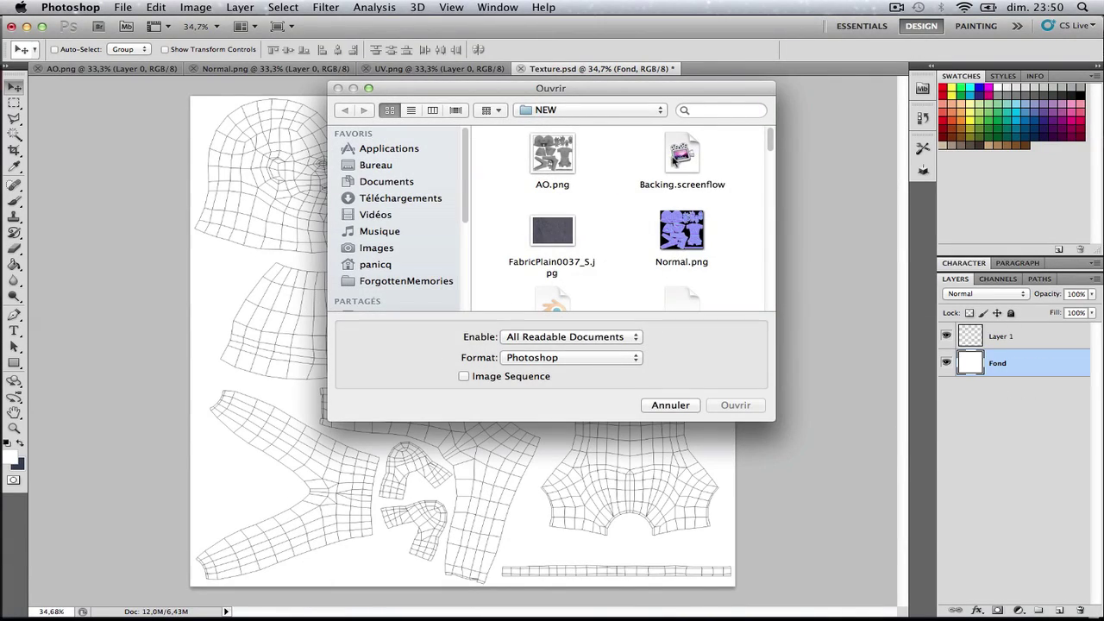
double_click(566, 240)
key(super+a)
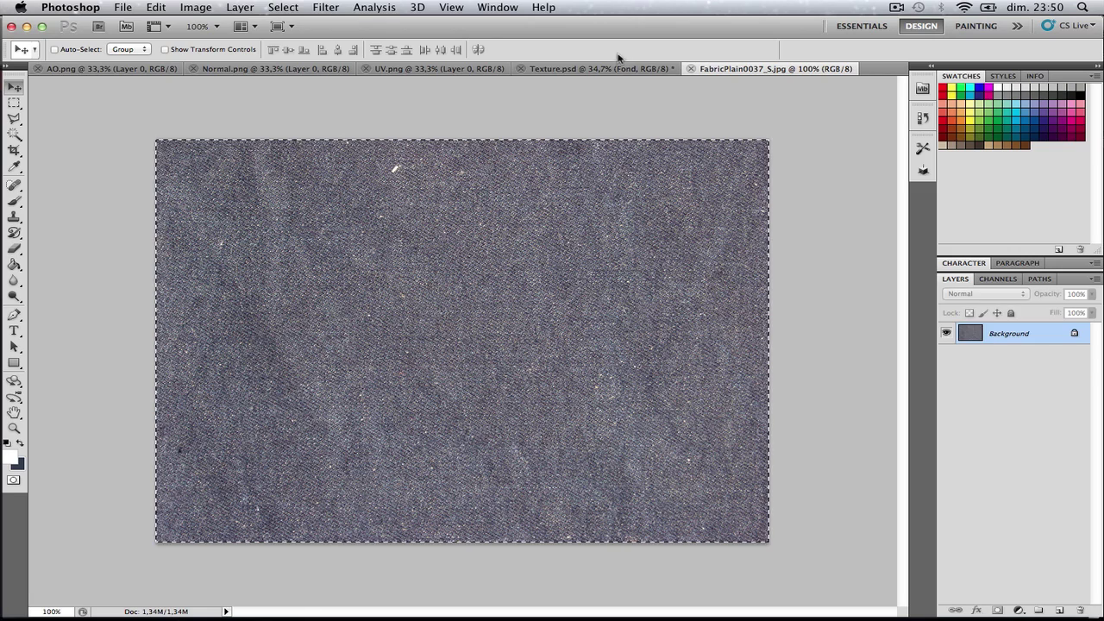
click(604, 71)
key(super+v)
- Scale the pasted fabric proportionally to about 210% and position it over the T-shirt UV island and the piece beneath it
key(super+t)
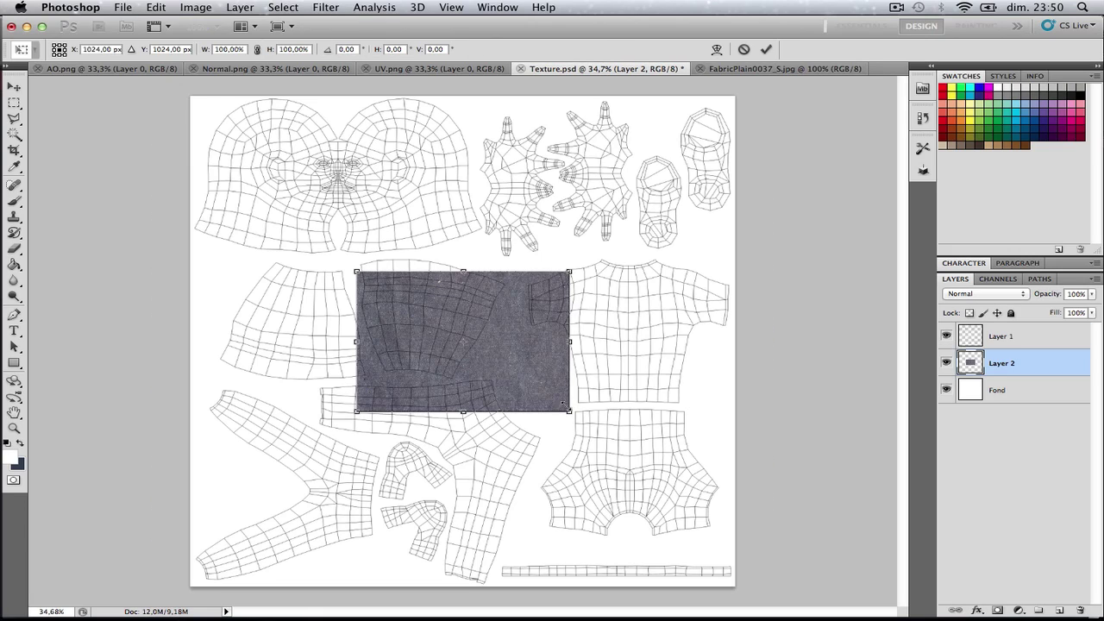
shift+drag(568, 410, 804, 566)
drag(689, 447, 691, 428)
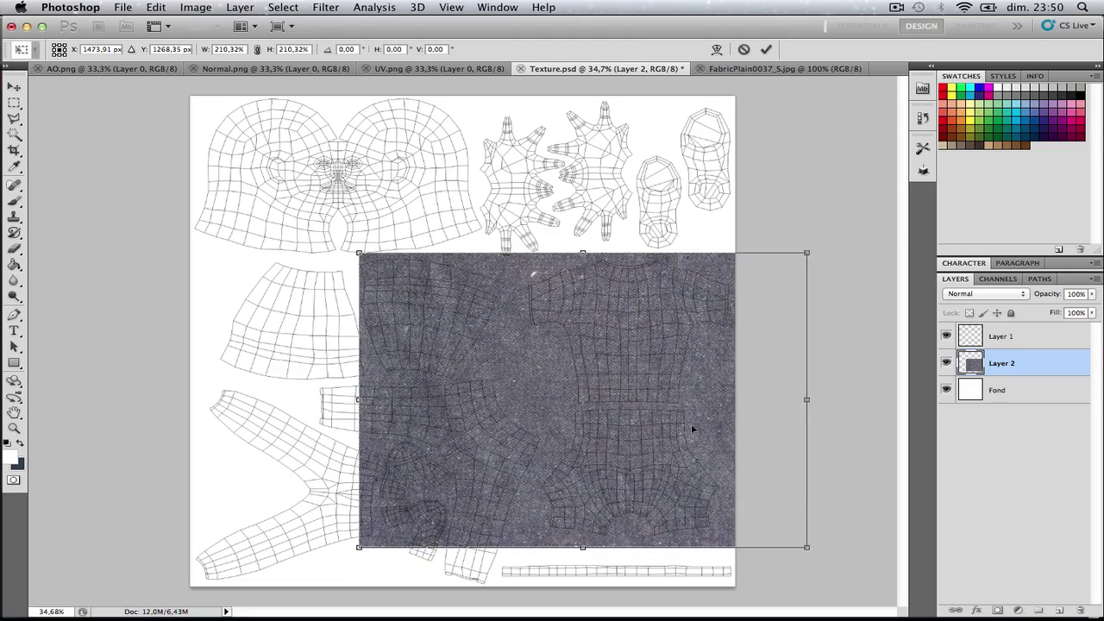
ctrl+scroll(705, 422, up, 3)
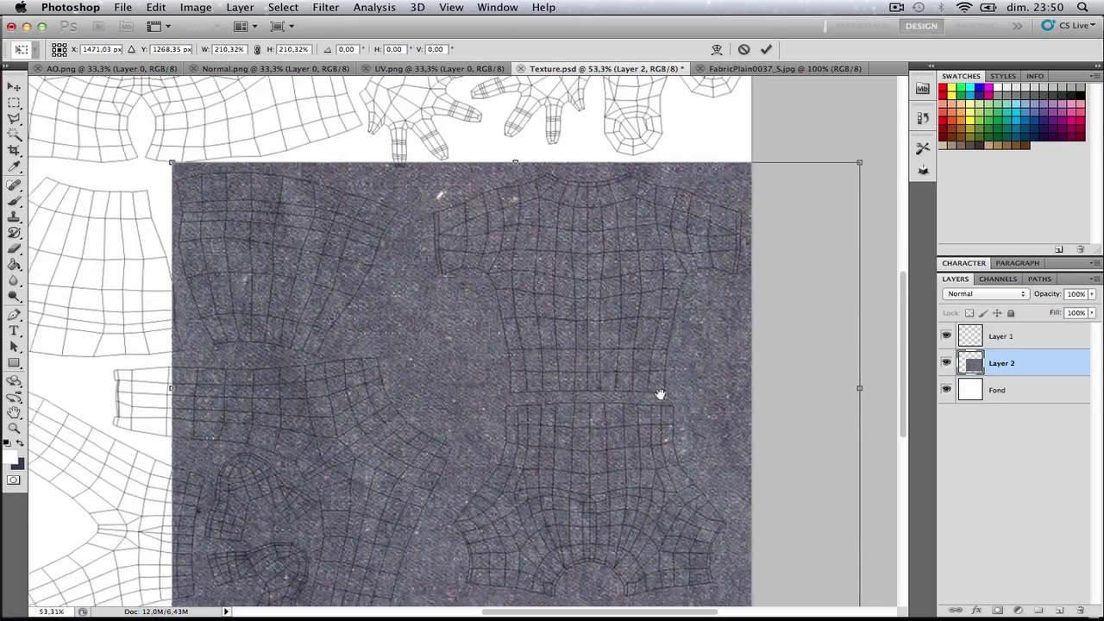
drag(660, 394, 601, 352)
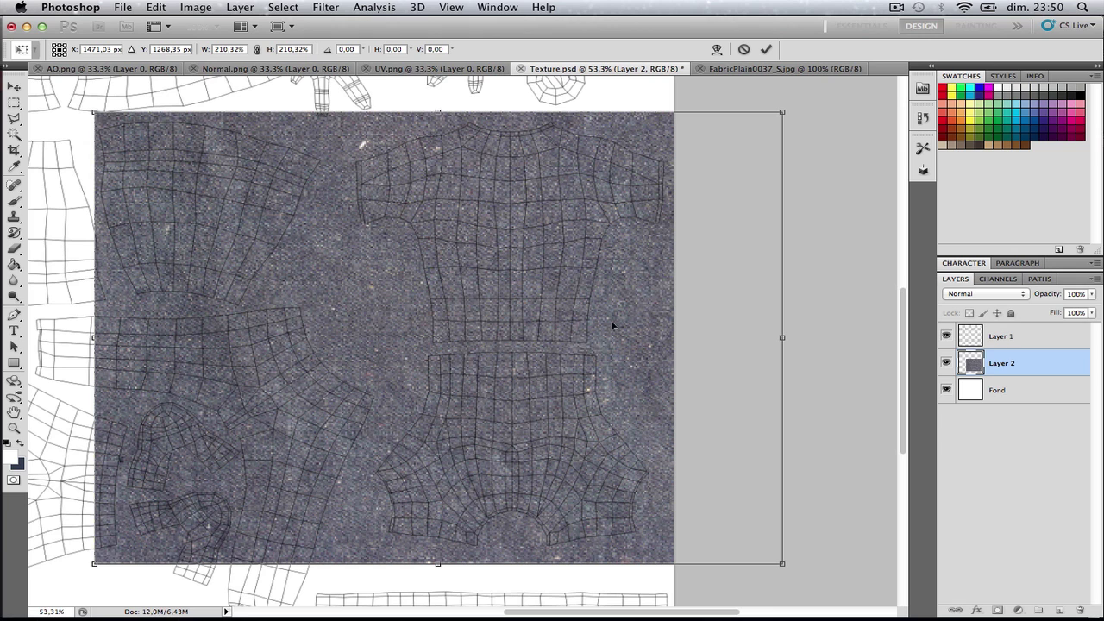
scroll(355, 185, up, 2)
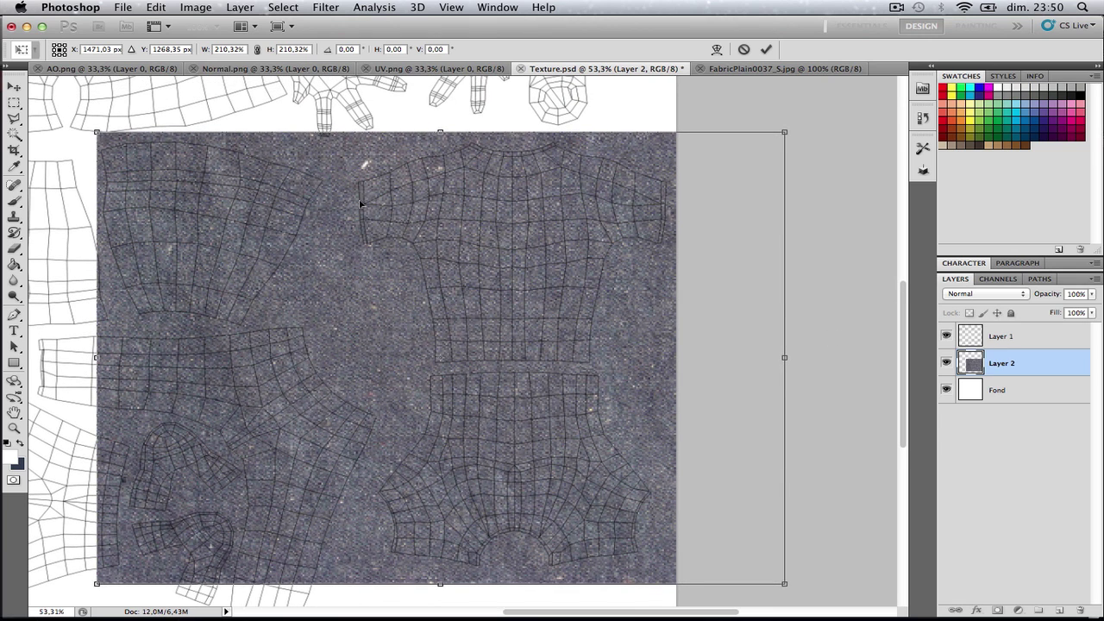
ctrl+scroll(385, 354, down, 1)
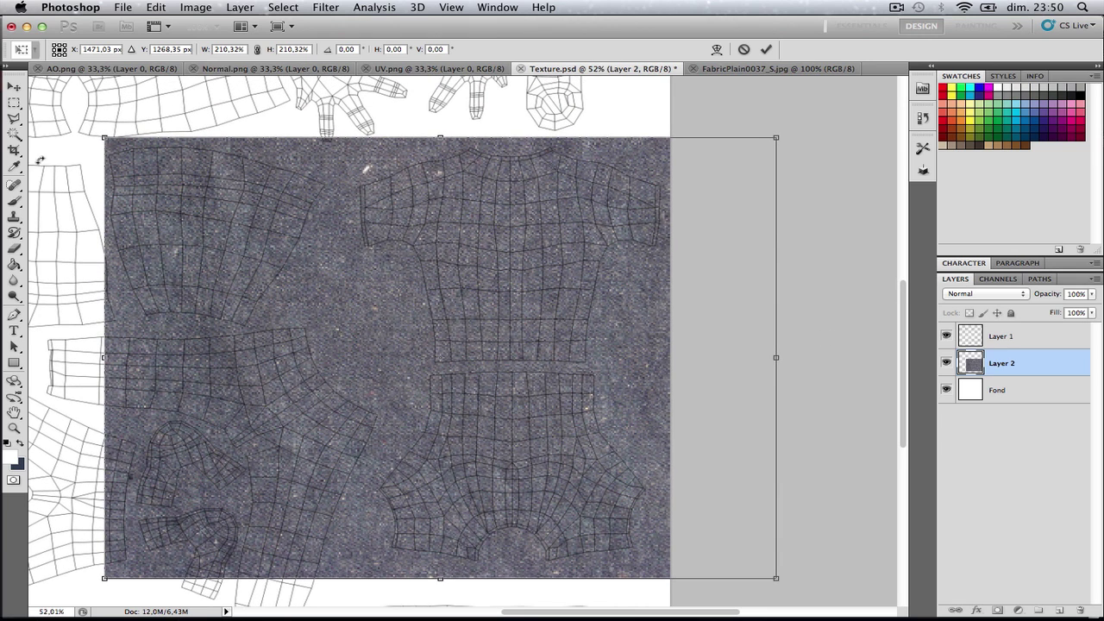
click(13, 87)
key(Return)
- Apply a Hue/Saturation adjustment to the fabric layer with Hue +99, Saturation +20 and Lightness -34
ctrl+scroll(624, 349, up, 1)
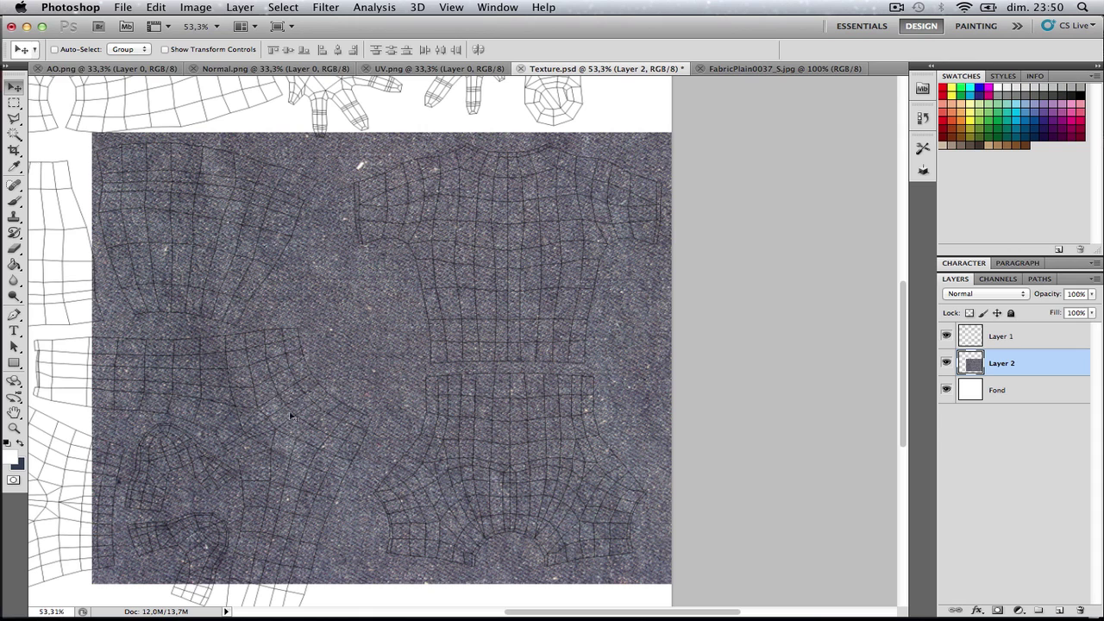
click(192, 8)
mouse_move(222, 50)
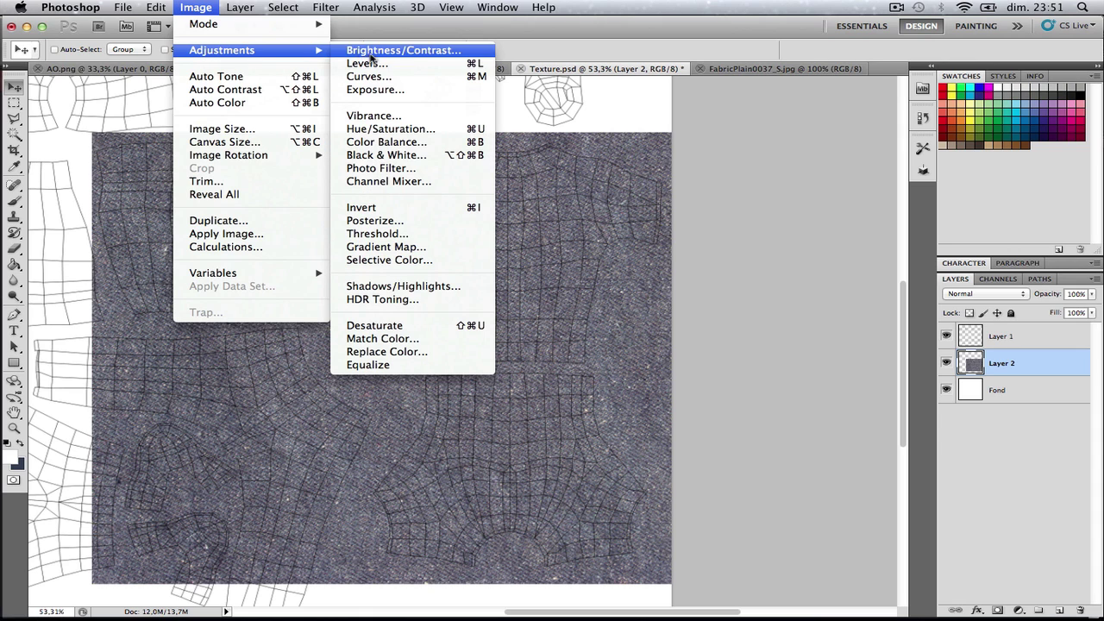
click(413, 130)
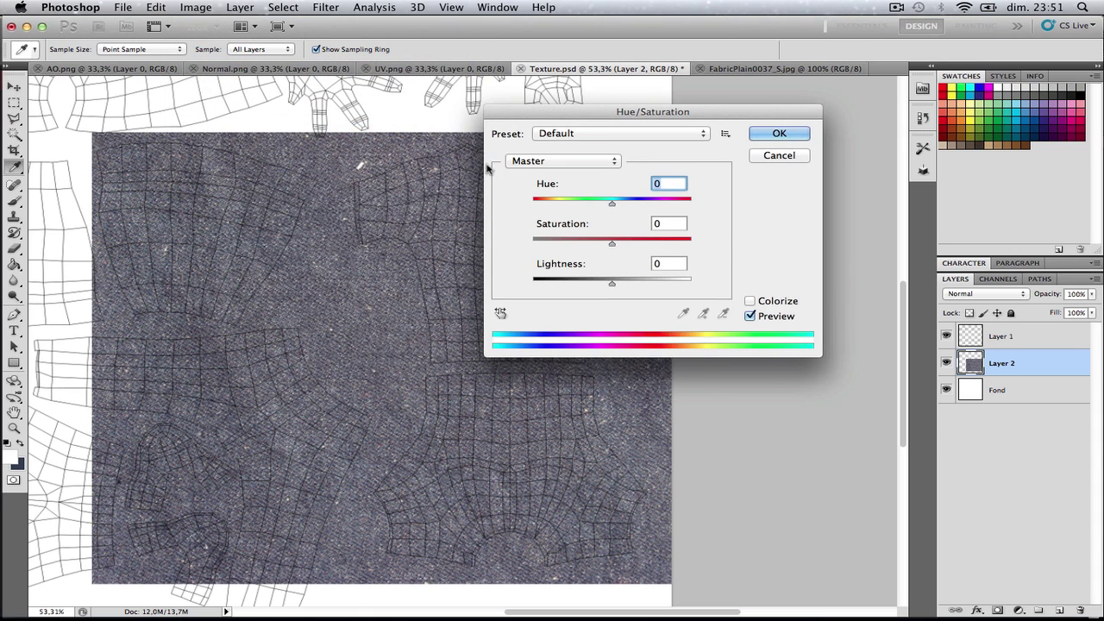
drag(609, 204, 557, 206)
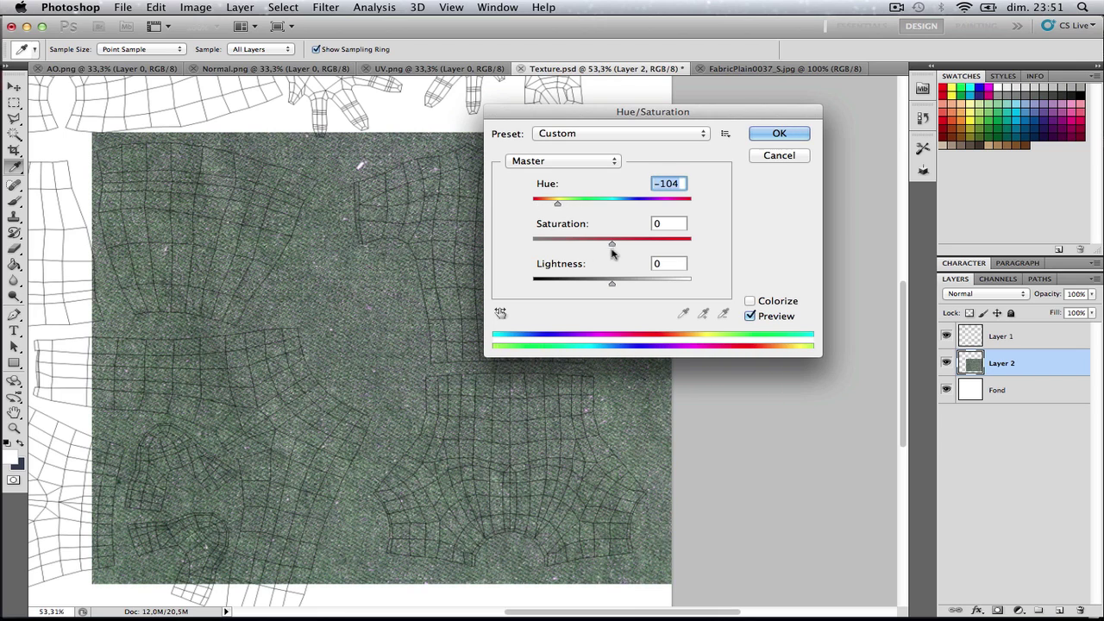
drag(611, 243, 515, 247)
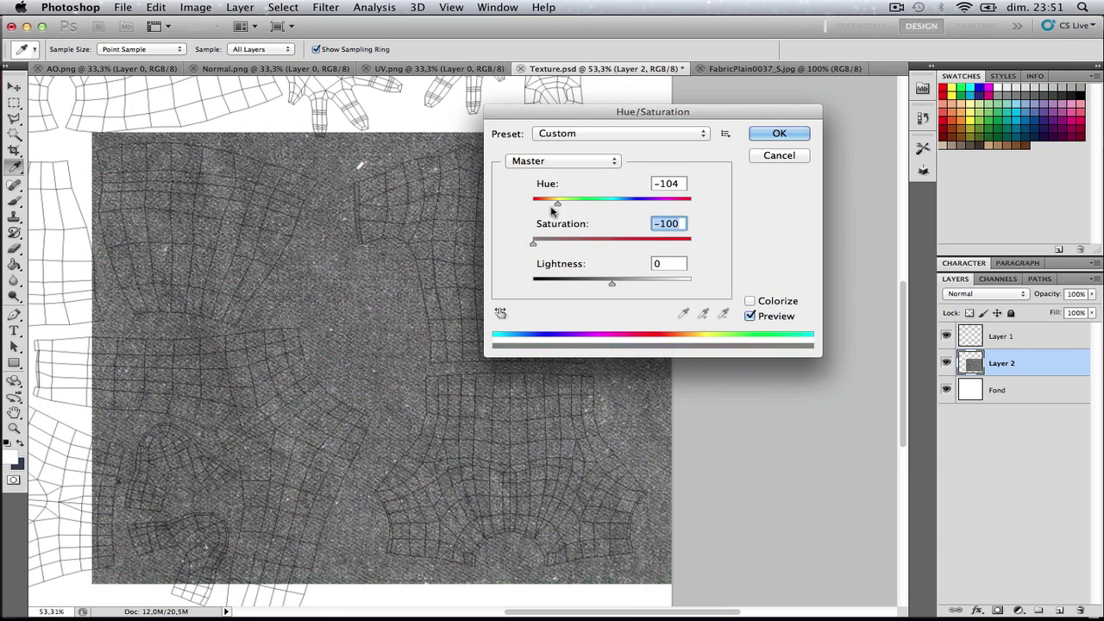
drag(615, 289, 581, 286)
drag(572, 208, 640, 205)
drag(529, 245, 615, 244)
drag(641, 208, 664, 216)
mouse_move(617, 250)
mouse_down()
mouse_move(669, 248)
mouse_move(626, 248)
mouse_up()
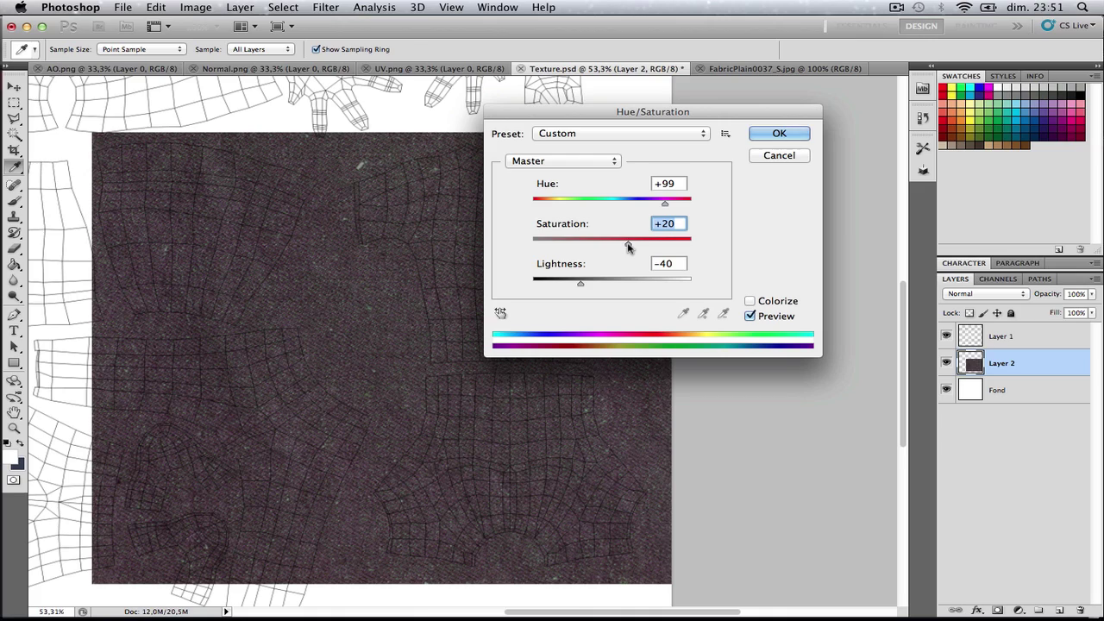
mouse_move(582, 287)
mouse_down()
mouse_move(603, 284)
mouse_move(568, 286)
mouse_move(585, 287)
mouse_up()
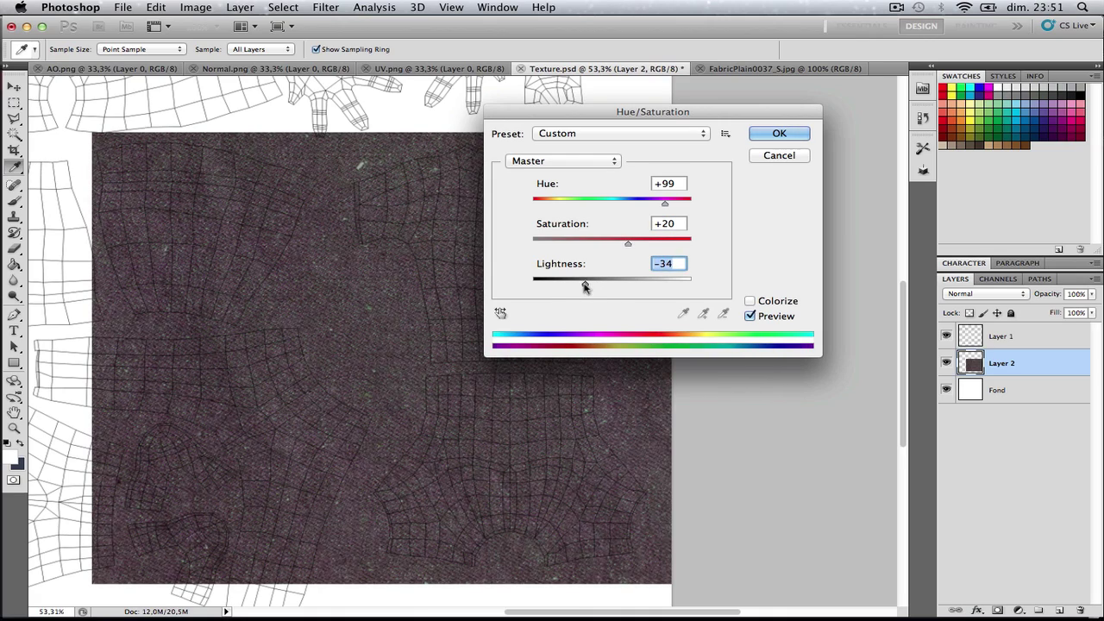
click(779, 134)
- Rename the fabric layer as Texture
double_click(1002, 363)
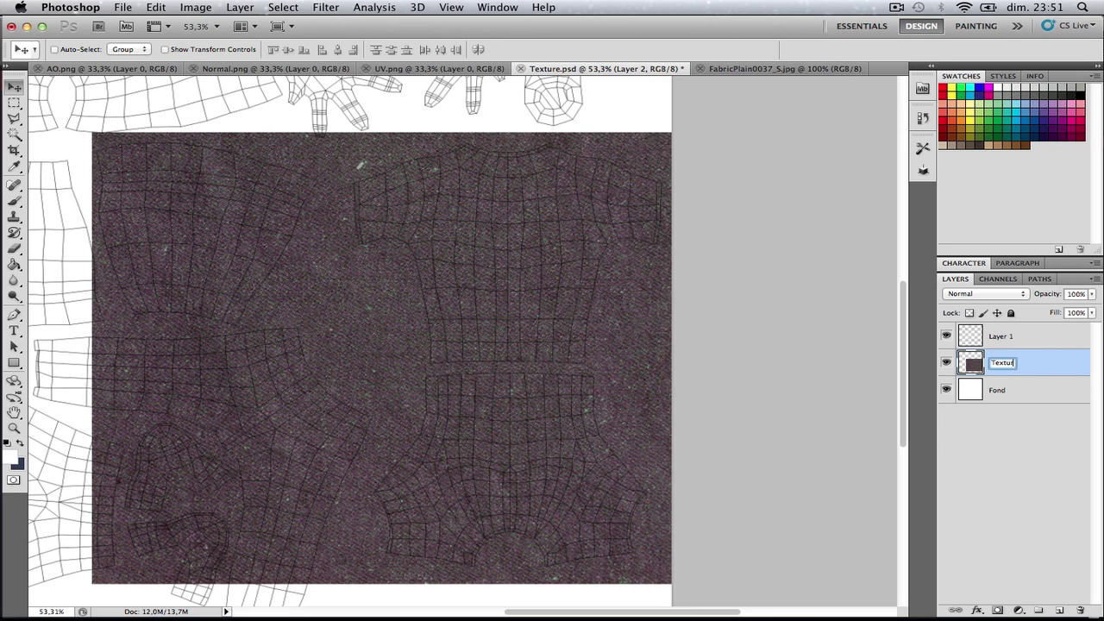
text(e)
key(Return)
- Convert the Texture layer to greyscale with the default Black & White adjustment
click(205, 7)
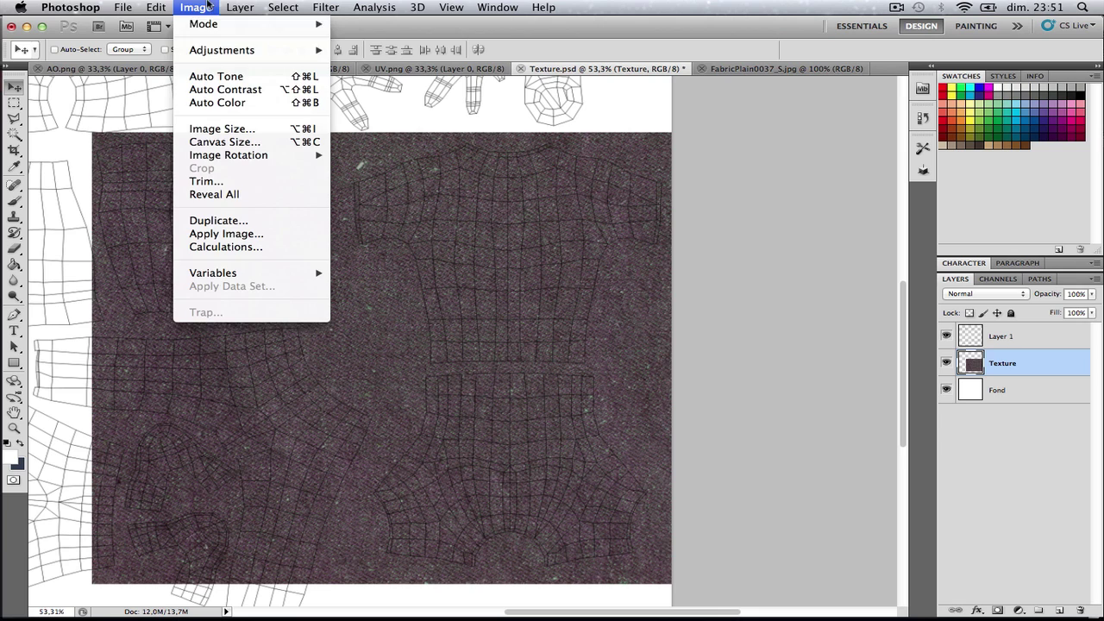
mouse_move(269, 54)
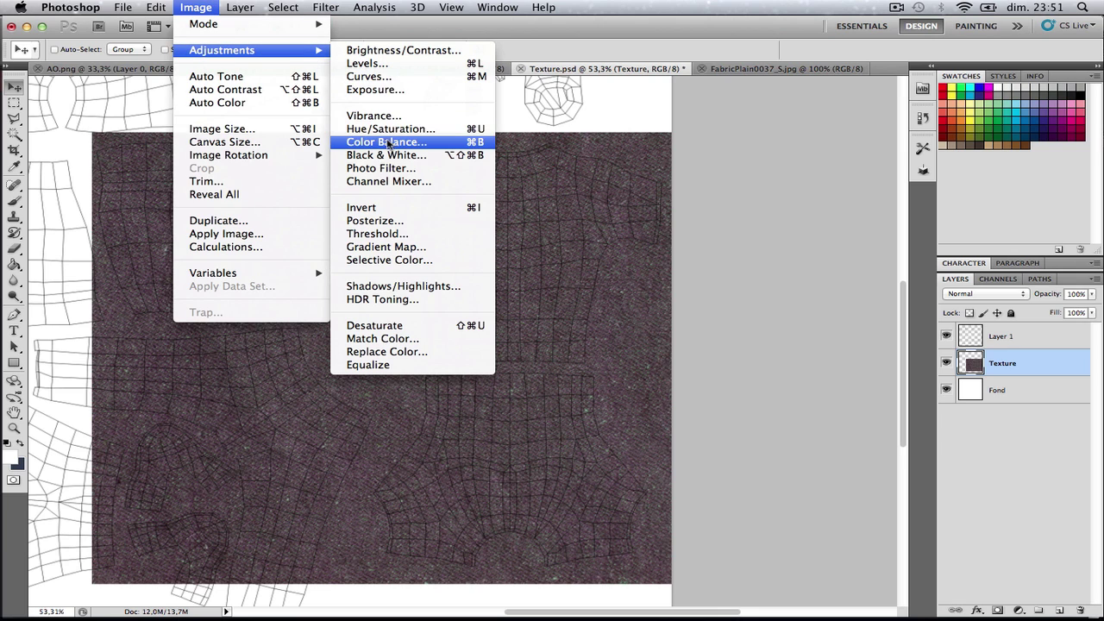
click(429, 157)
key(Return)
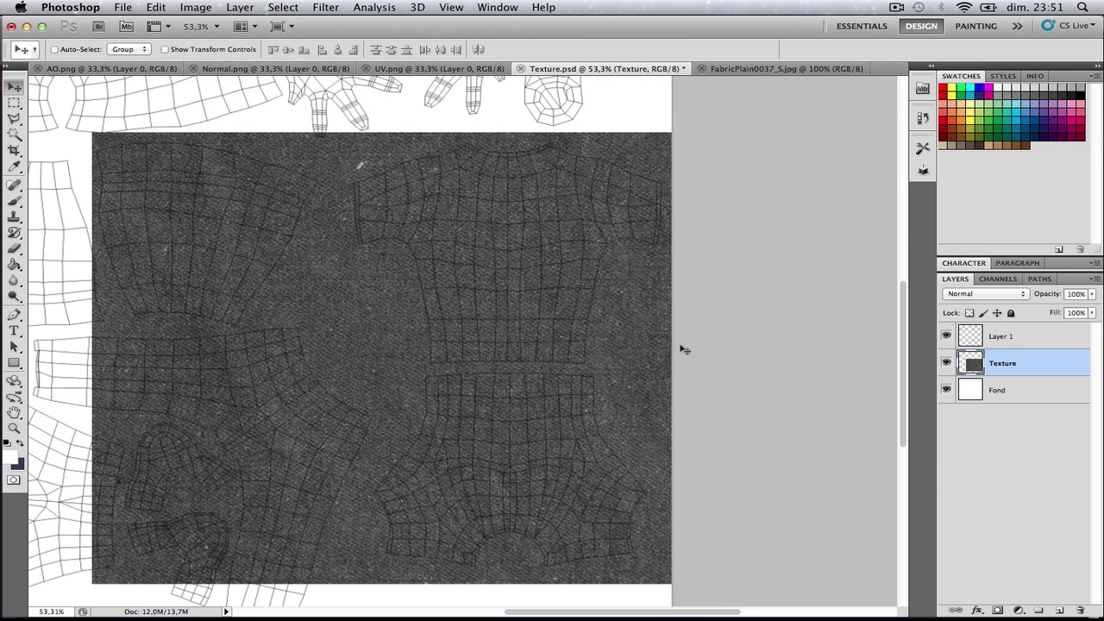
- Add a new empty layer directly above the Texture layer
click(1060, 611)
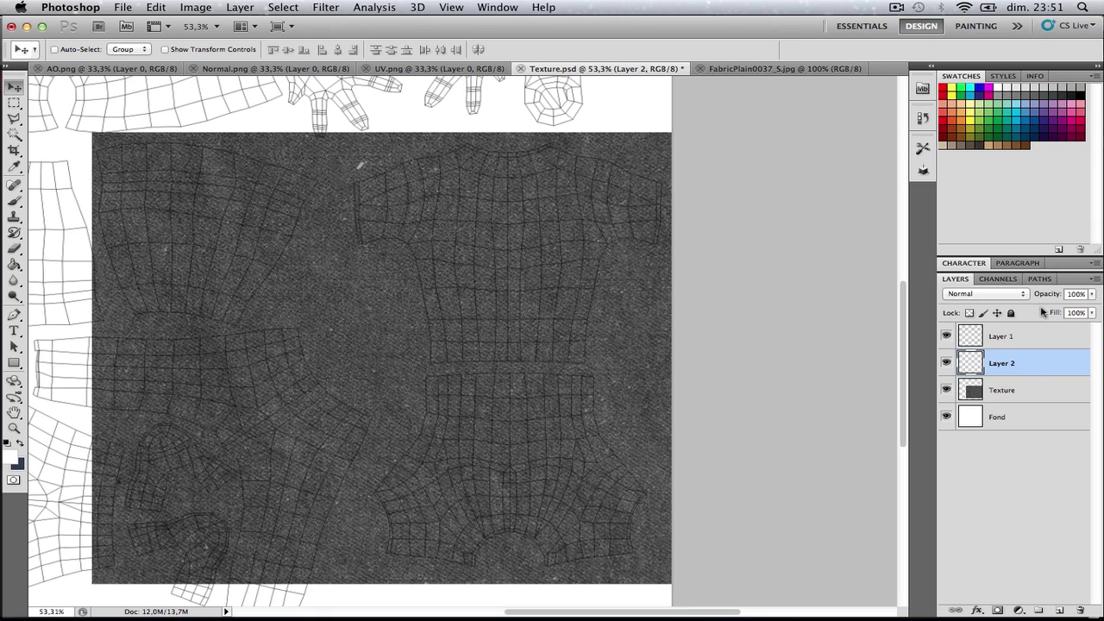
- Move the new empty layer below the Texture layer and rename it Color
drag(1031, 371, 1023, 395)
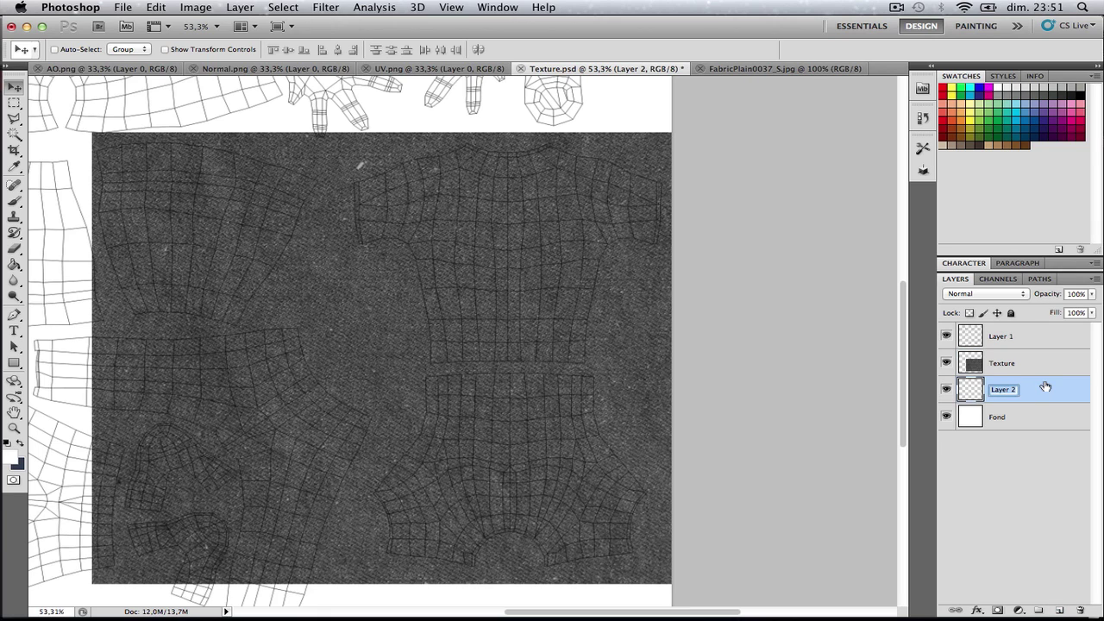
text(or)
key(Return)
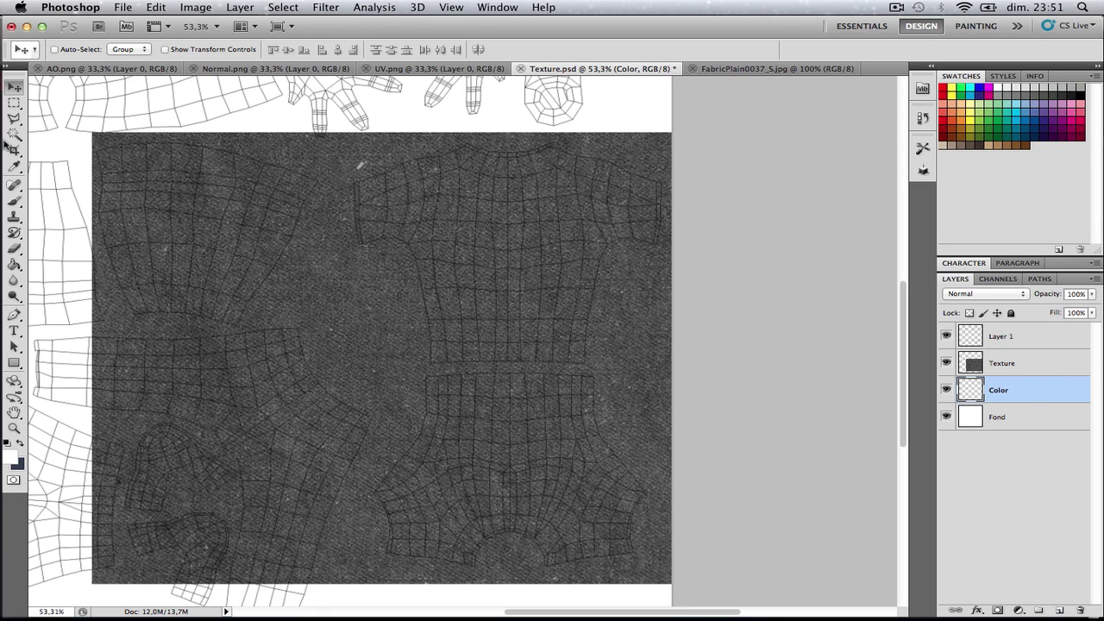
- Outline the T-shirt and hips UV islands with a closed Polygonal Lasso selection, leaving a margin around the wireframe
click(15, 118)
click(345, 162)
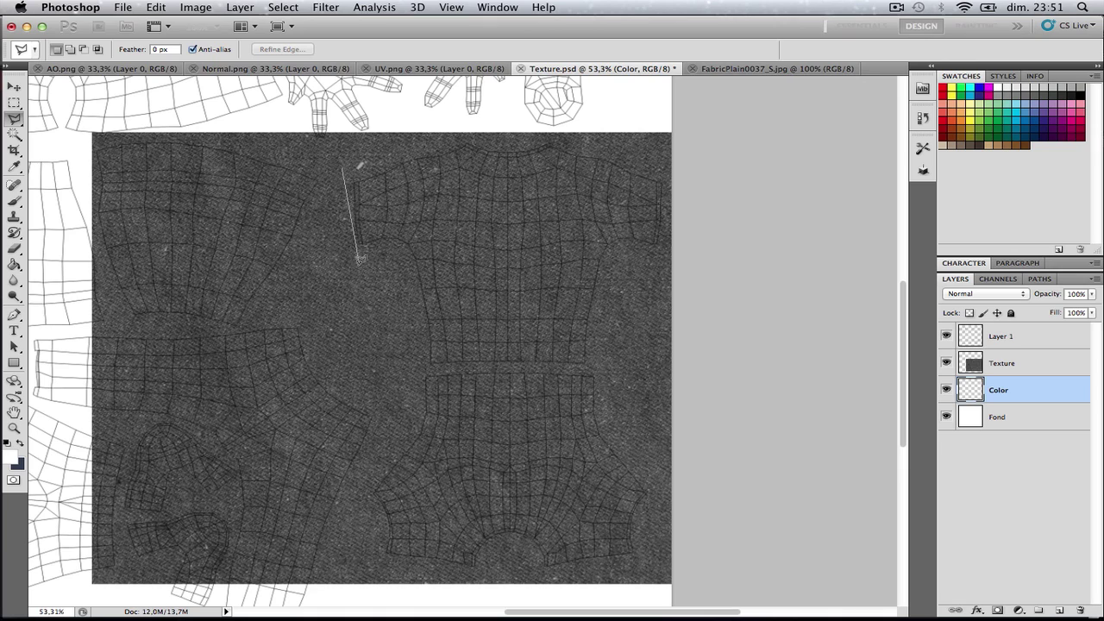
click(356, 263)
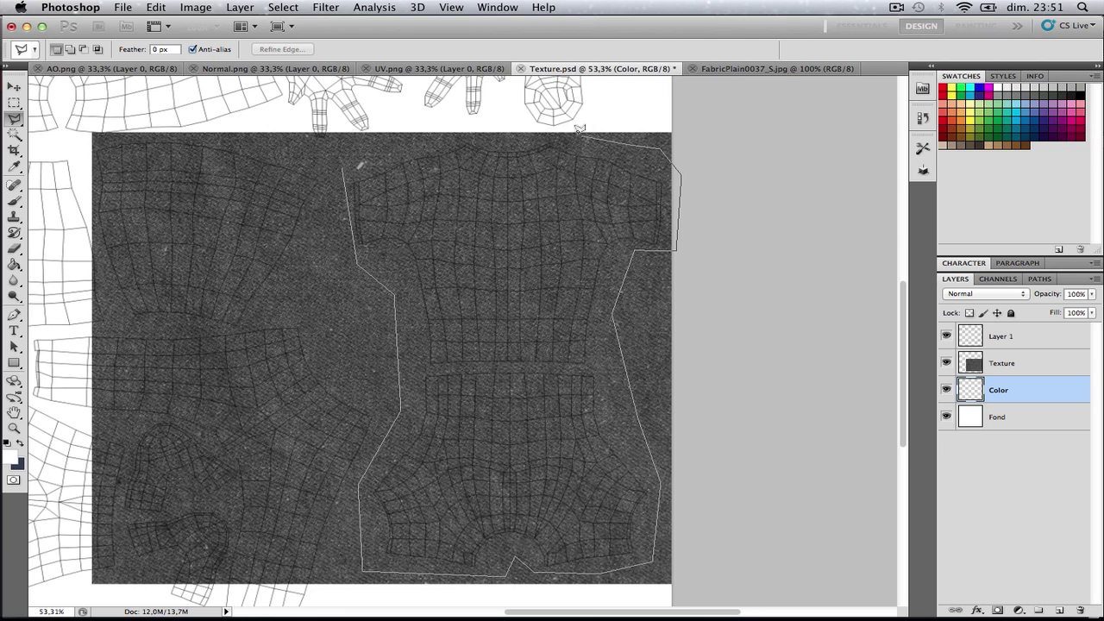
click(344, 165)
- Choose a dark brown foreground colour and fill the selected area of the Color layer with it
key(g)
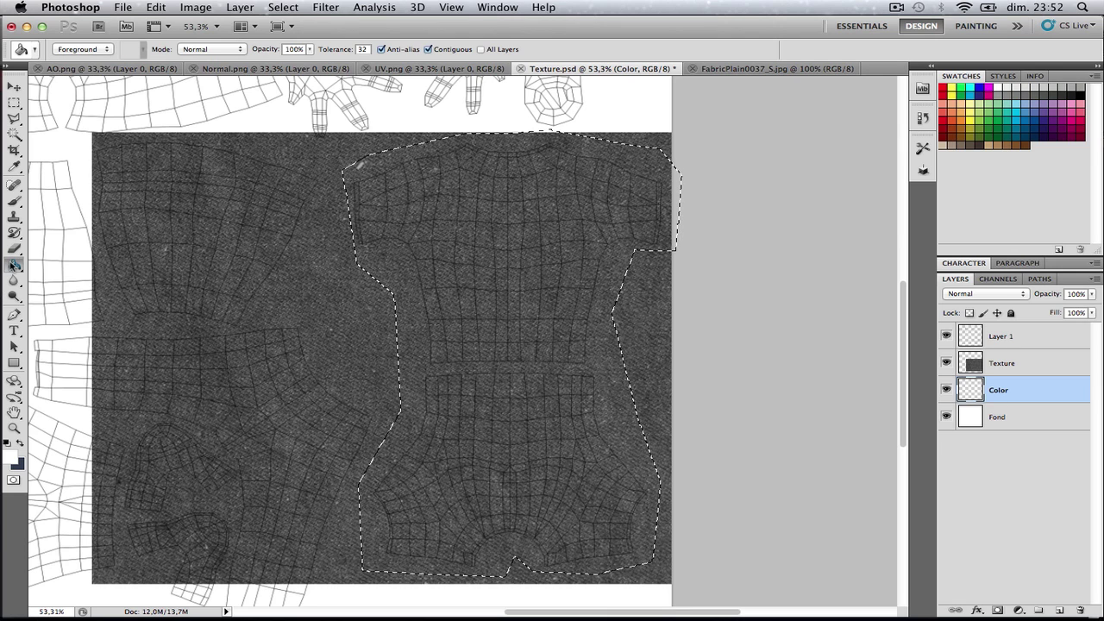
click(8, 459)
mouse_move(681, 487)
mouse_down()
mouse_move(636, 498)
mouse_move(652, 505)
mouse_move(633, 515)
mouse_move(630, 503)
mouse_move(639, 517)
mouse_up()
key(Return)
click(524, 362)
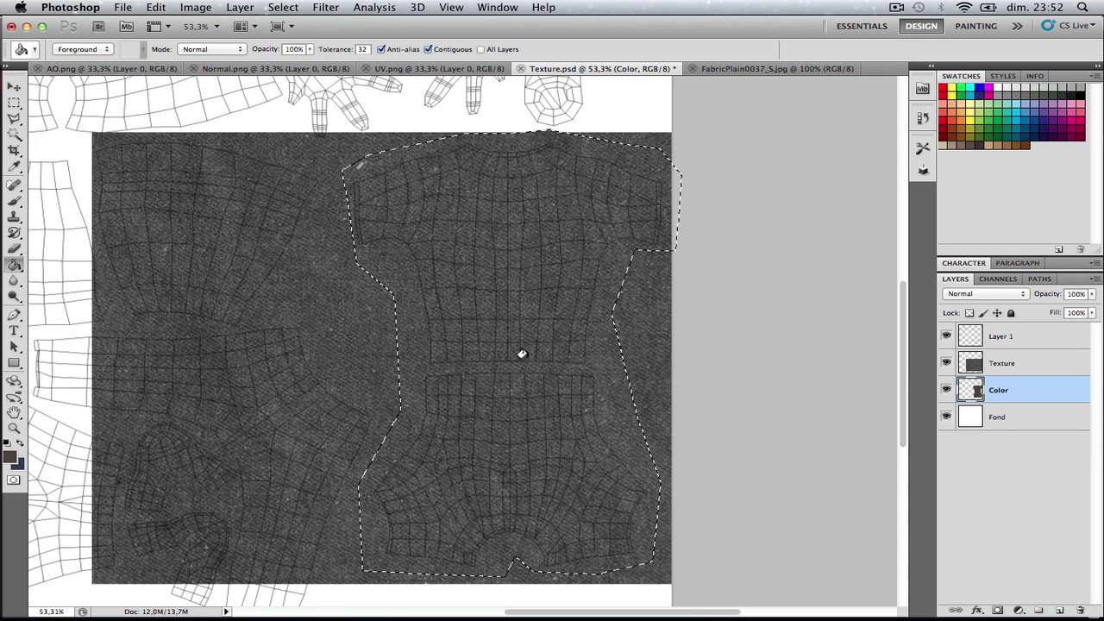
- Set the Texture layer's blend mode to Overlay and clear the selection
click(1060, 363)
click(983, 293)
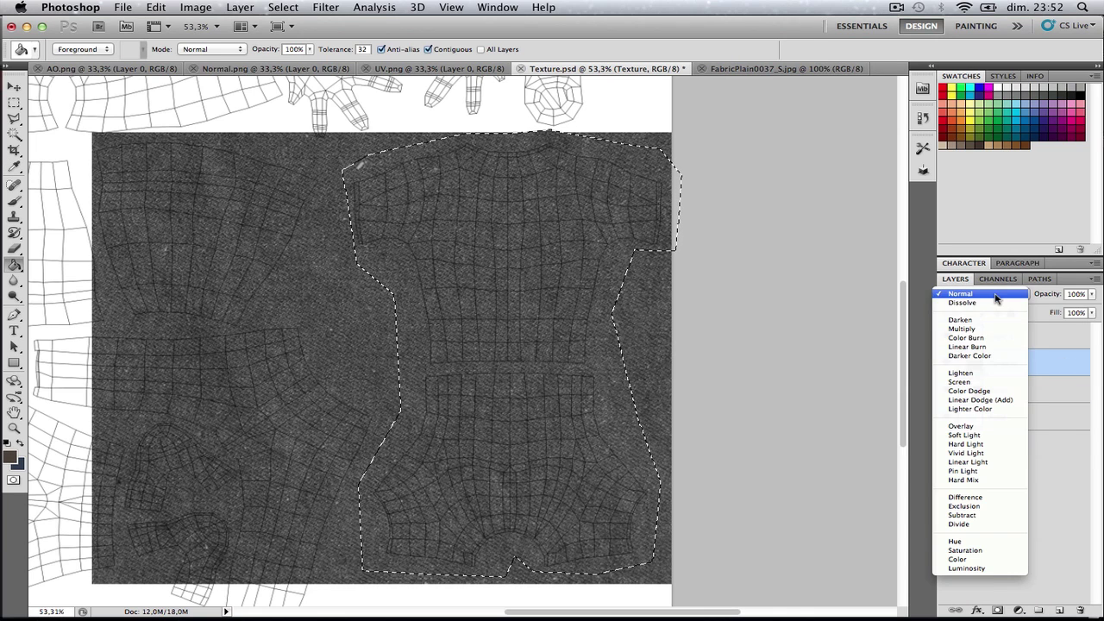
click(979, 427)
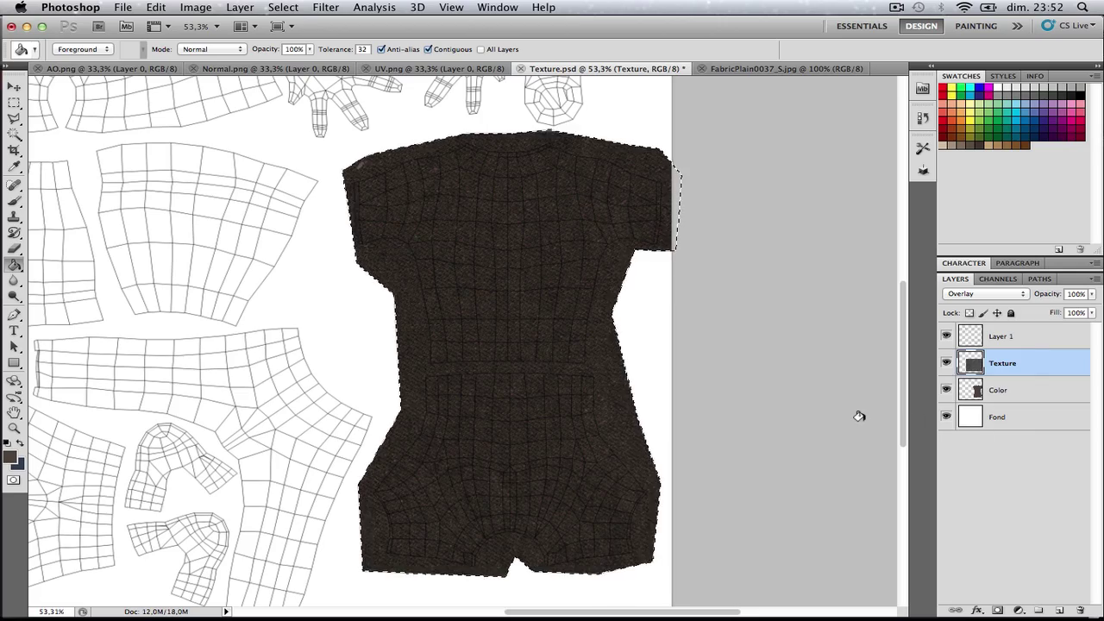
key(v)
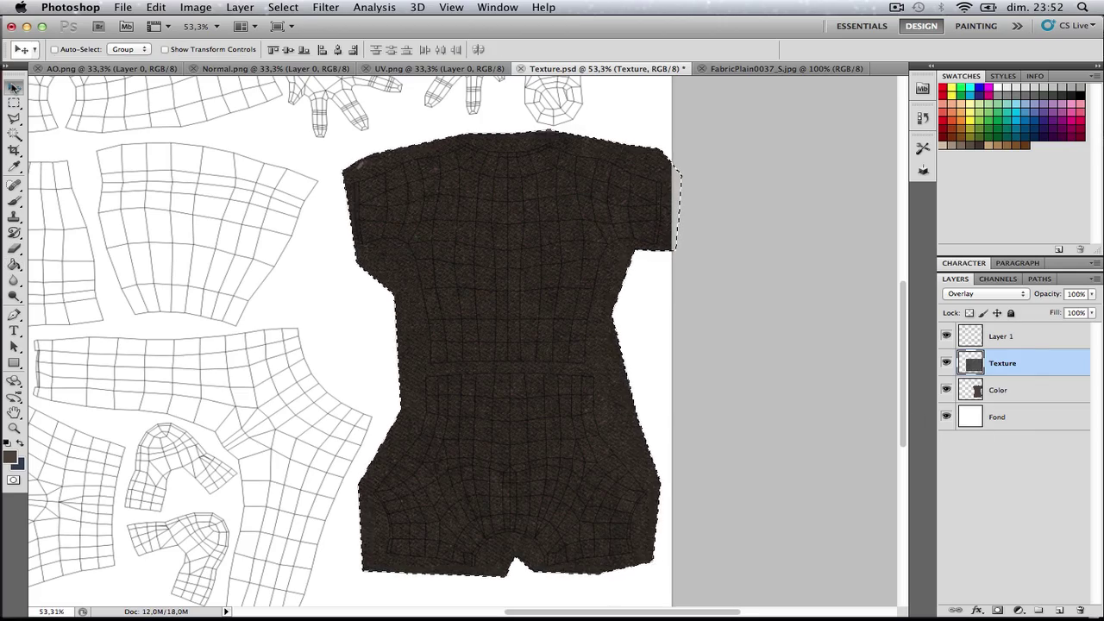
alt+scroll(456, 150, up, 3)
alt+scroll(455, 150, down, 5)
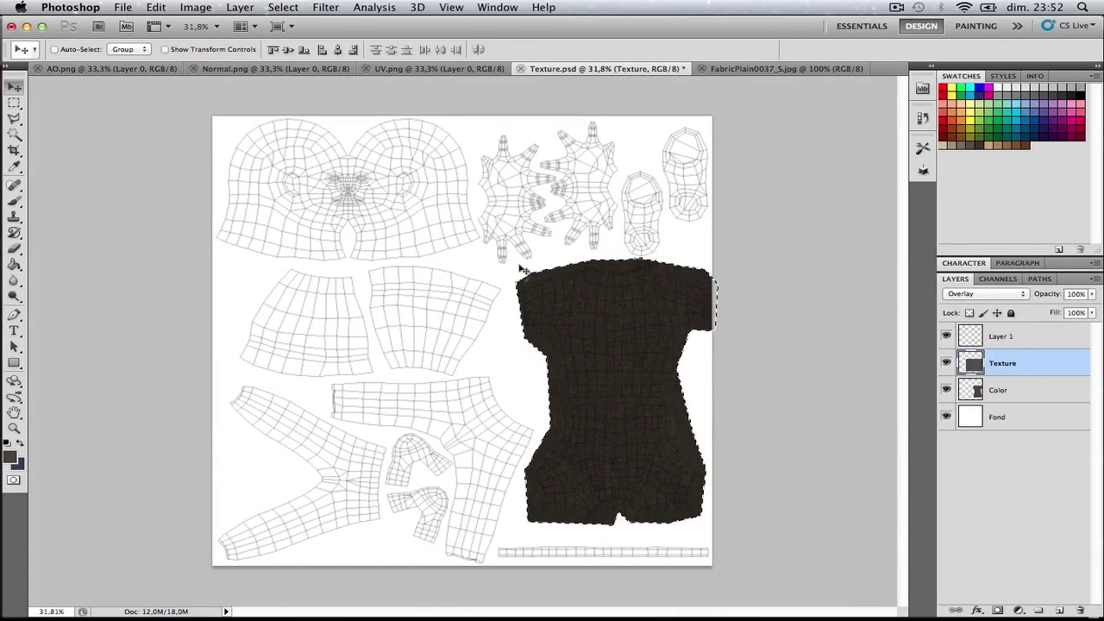
alt+scroll(665, 394, up, 3)
alt+scroll(730, 374, down, 1)
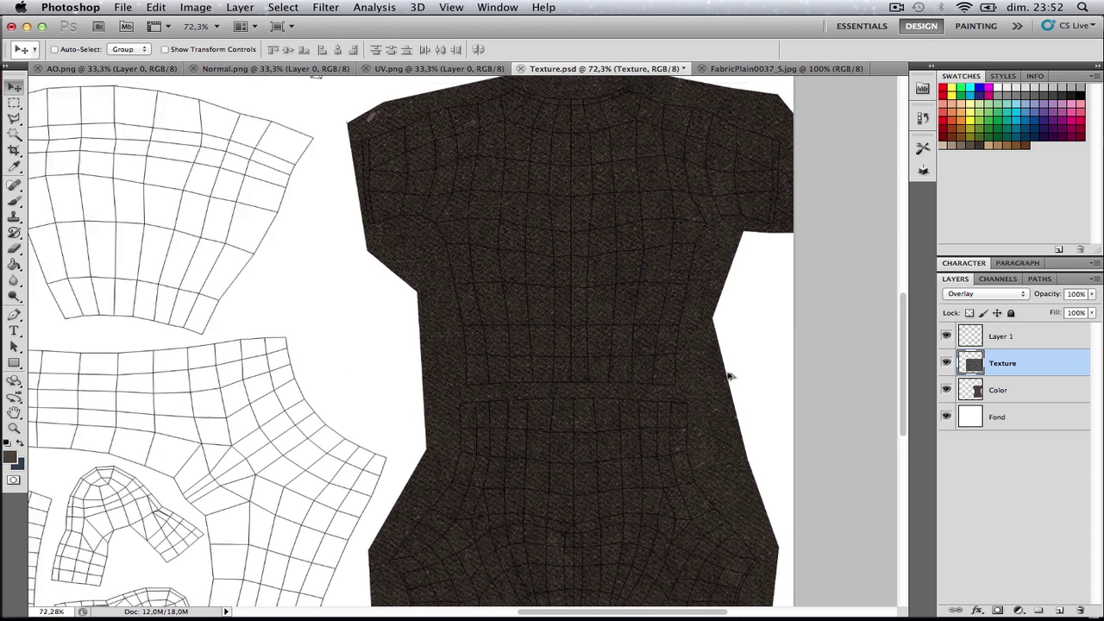
- Toggle the UV wireframe layer's visibility to examine the coloured fabric without the grid
click(948, 339)
click(948, 338)
click(948, 339)
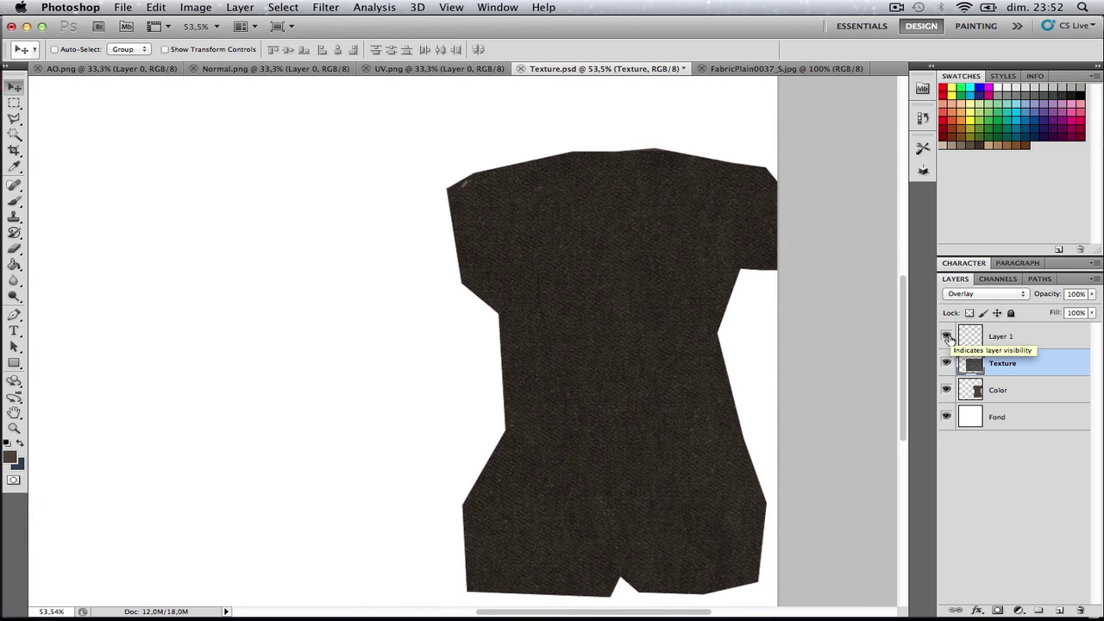
click(948, 339)
- Lower the Texture layer's opacity to 59% and deselect the layers
click(1018, 389)
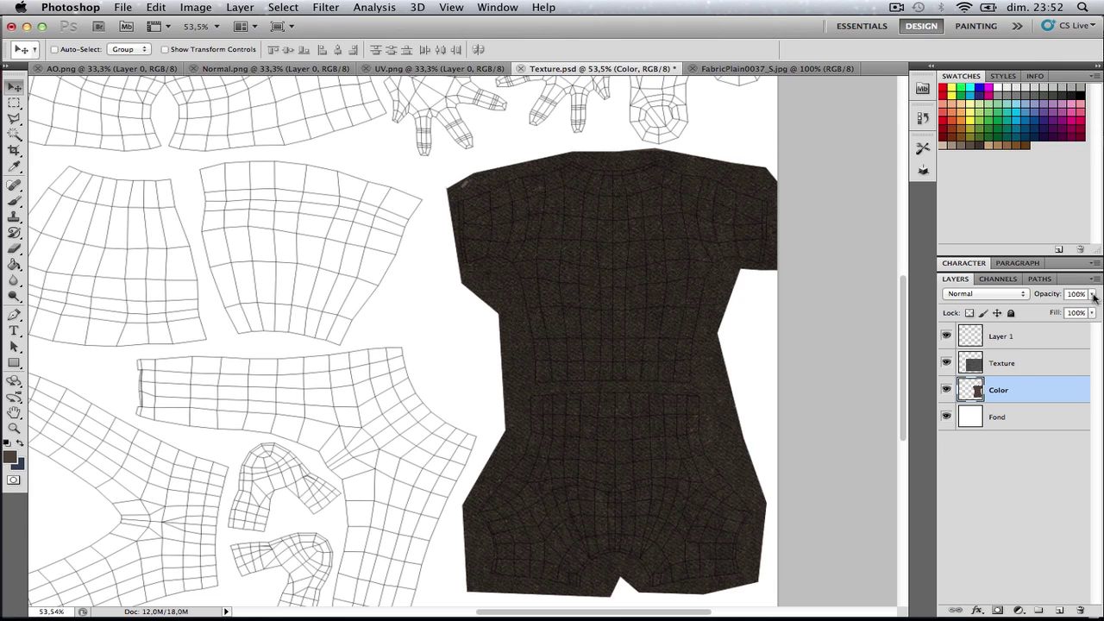
click(1049, 369)
click(1090, 297)
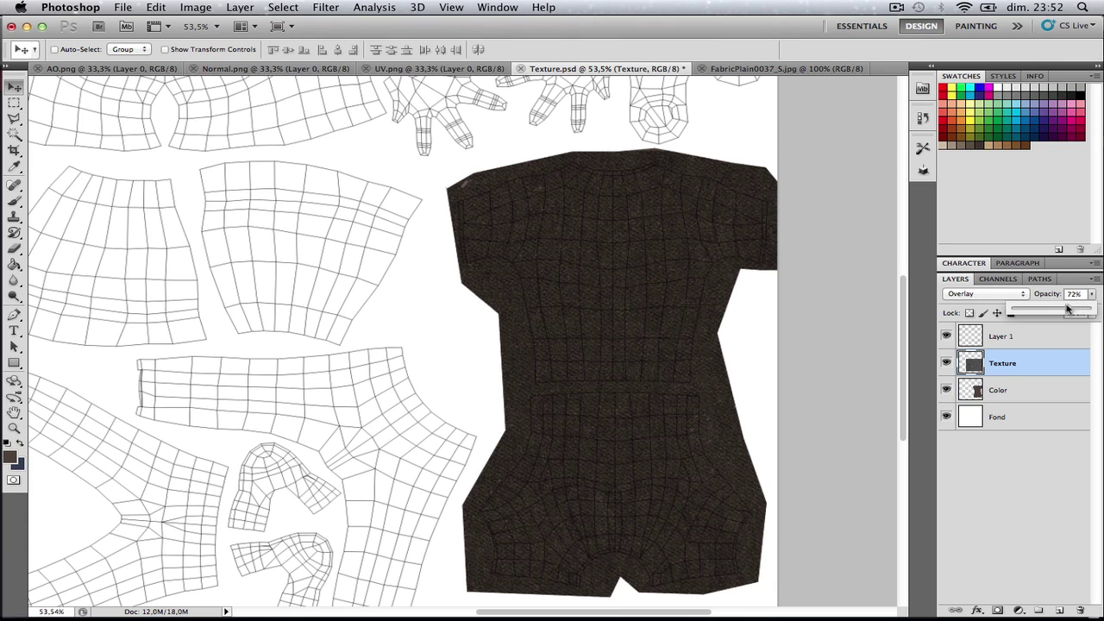
drag(1068, 309, 1068, 309)
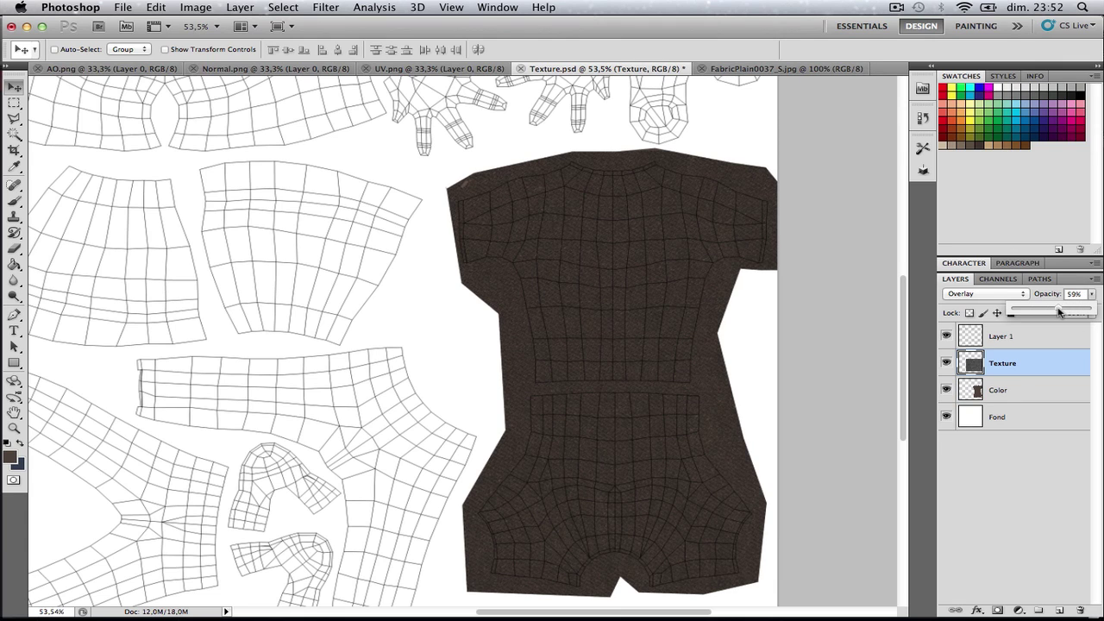
click(1061, 486)
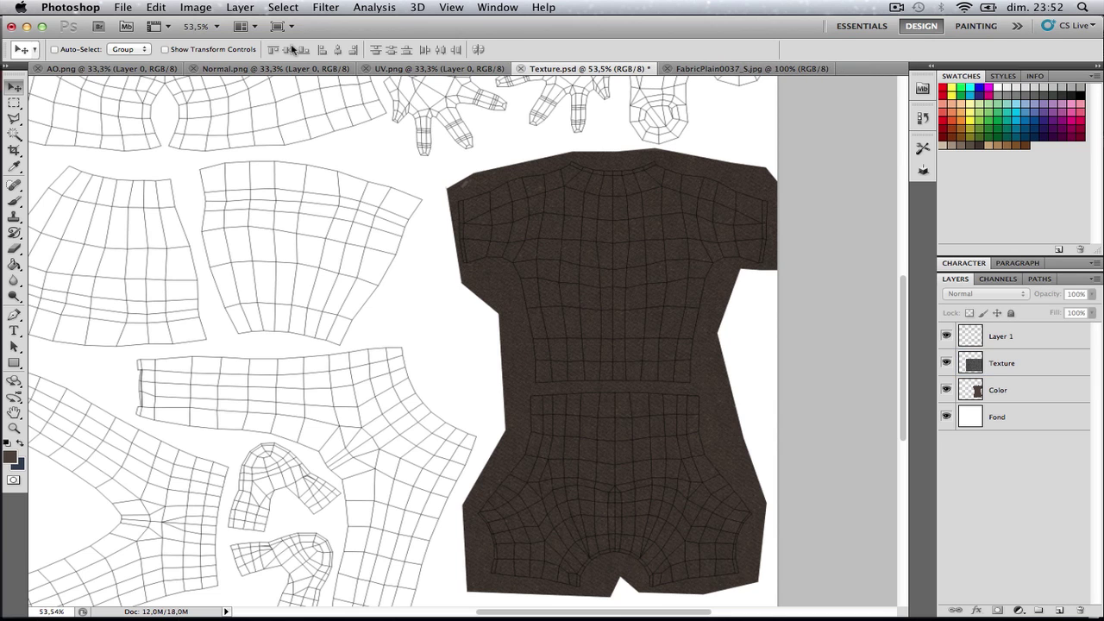
- Copy the ambient occlusion map from AO.png into Texture.psd and place it just below the UV wireframe layer
click(112, 68)
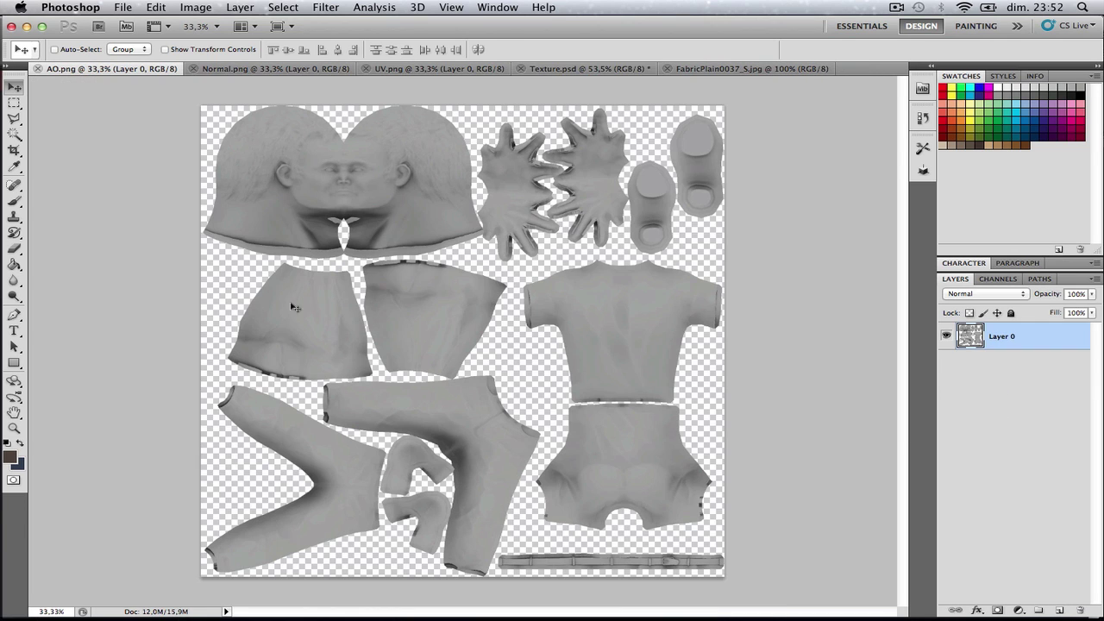
click(733, 69)
click(586, 68)
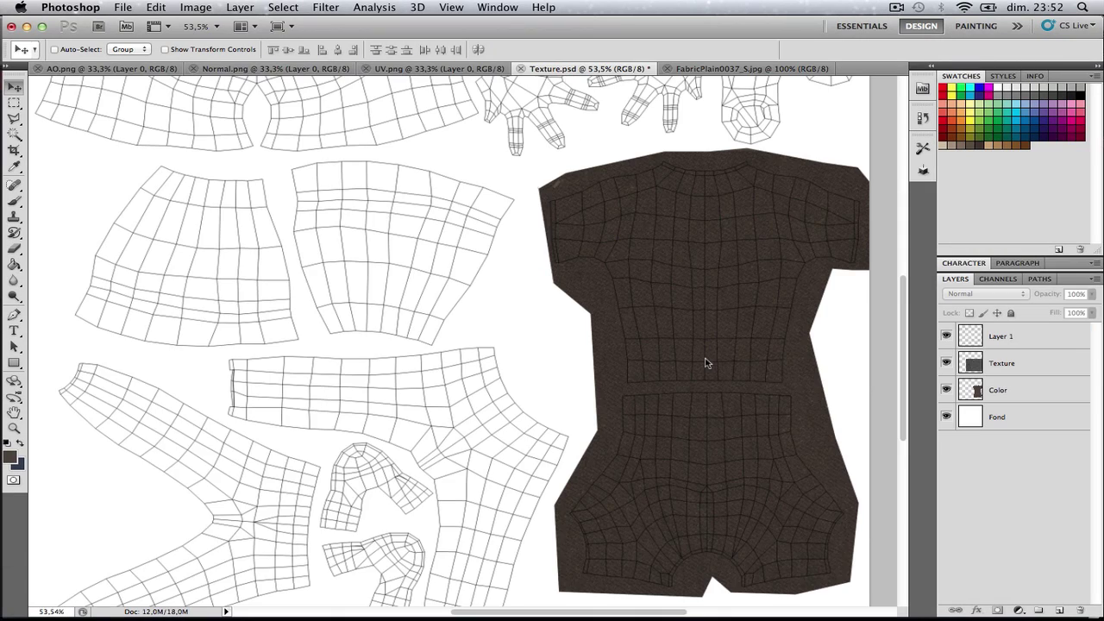
key(ctrl+v)
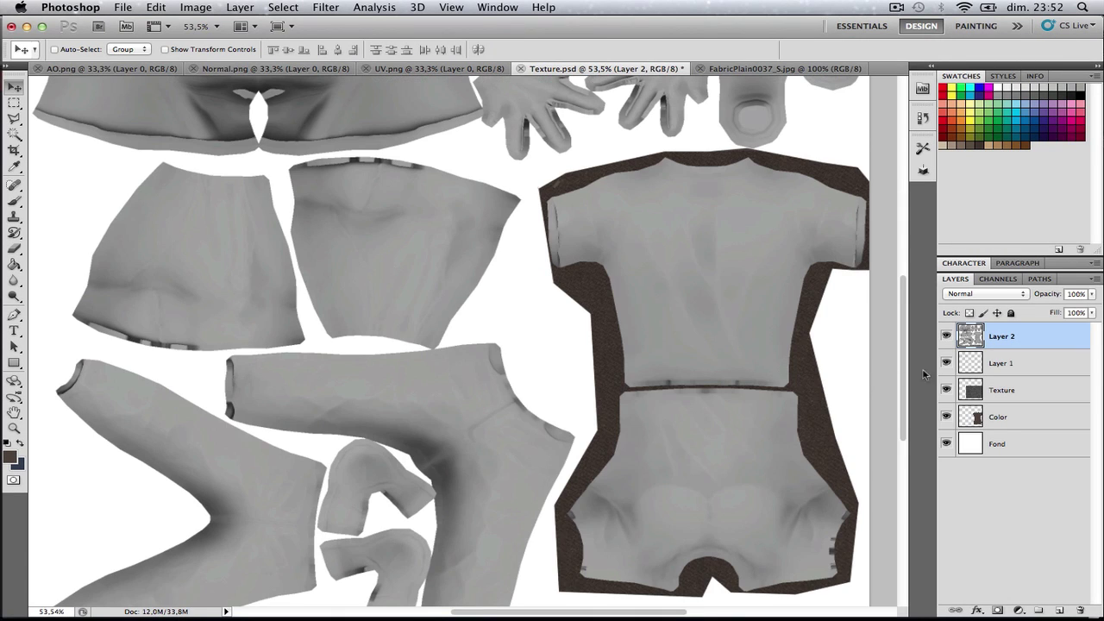
drag(1034, 343, 1003, 368)
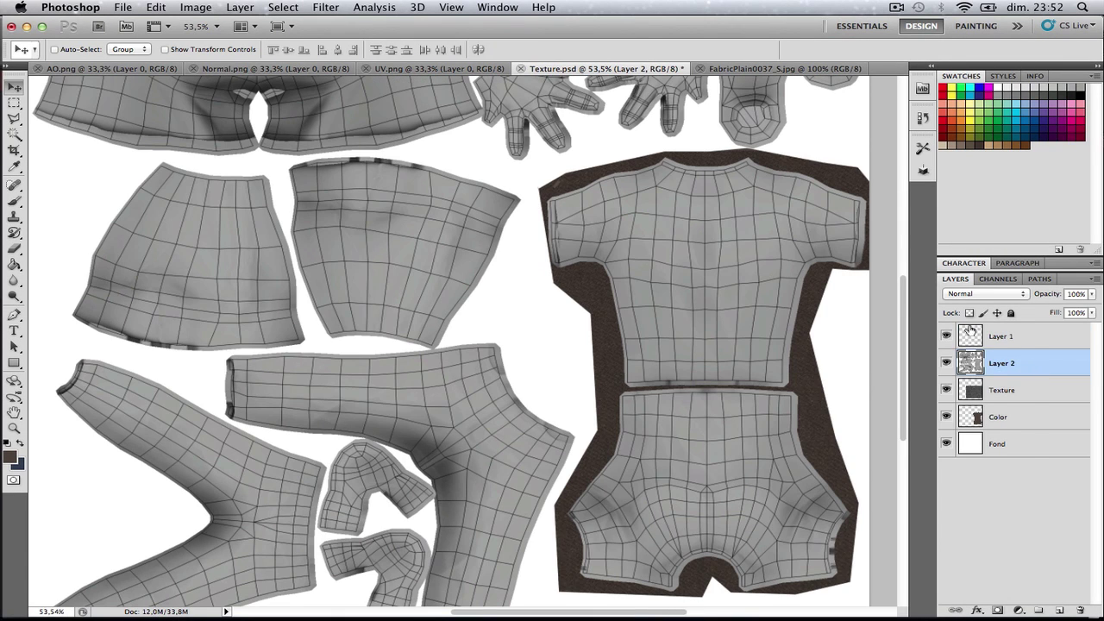
- Set the ambient occlusion layer's blend mode to Overlay and hide the UV wireframe layer
click(971, 294)
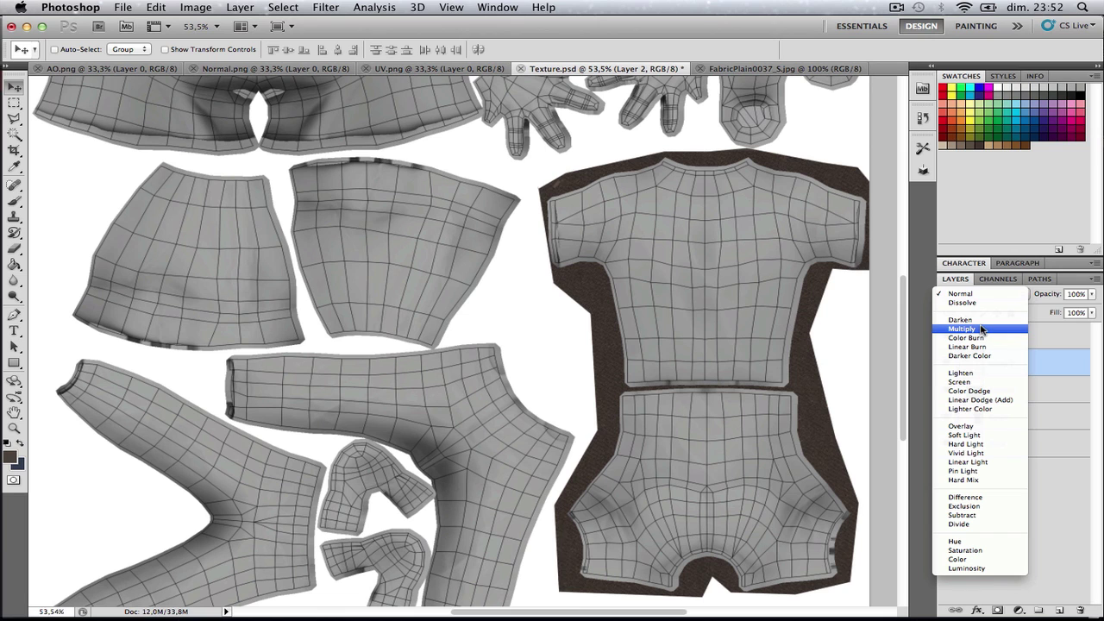
click(977, 426)
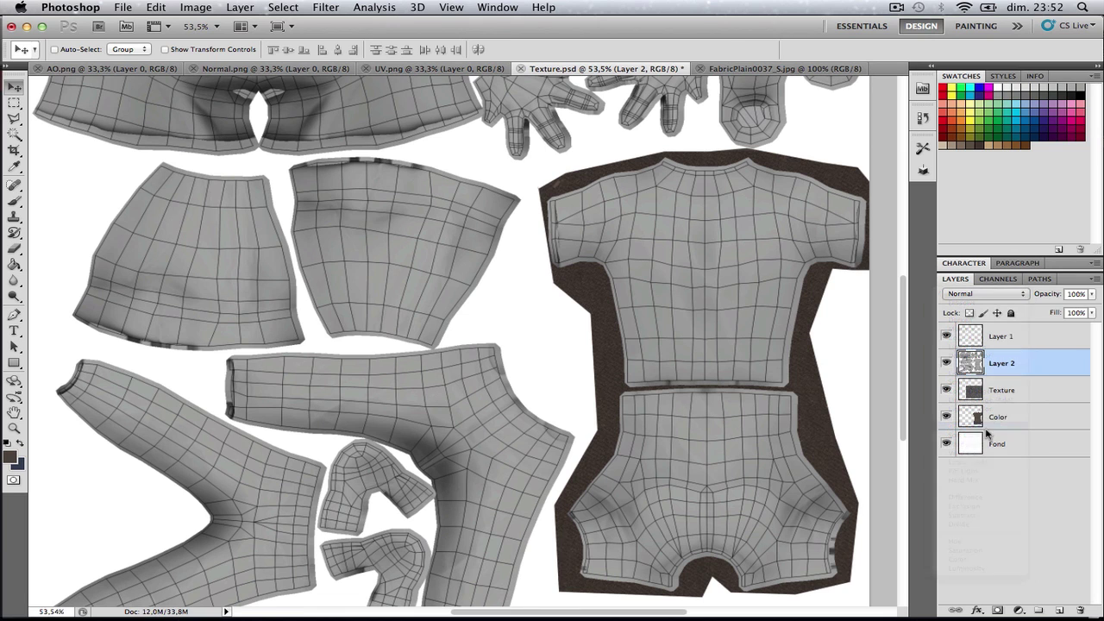
click(946, 336)
alt+scroll(700, 296, up, 5)
alt+scroll(703, 295, down, 5)
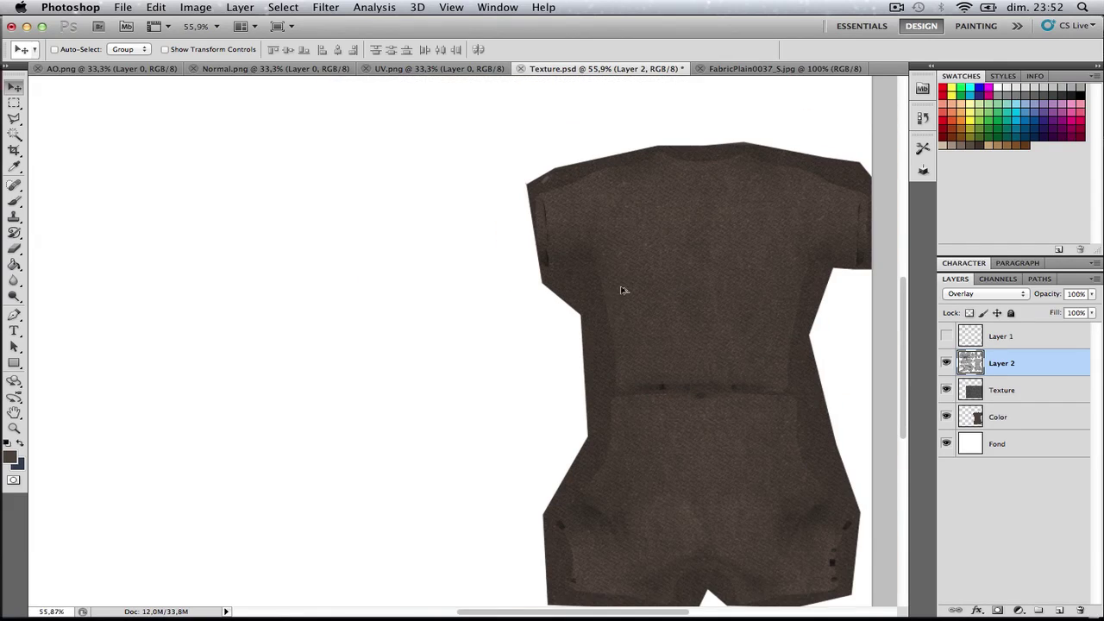
alt+scroll(643, 297, down, 3)
alt+scroll(719, 509, up, 3)
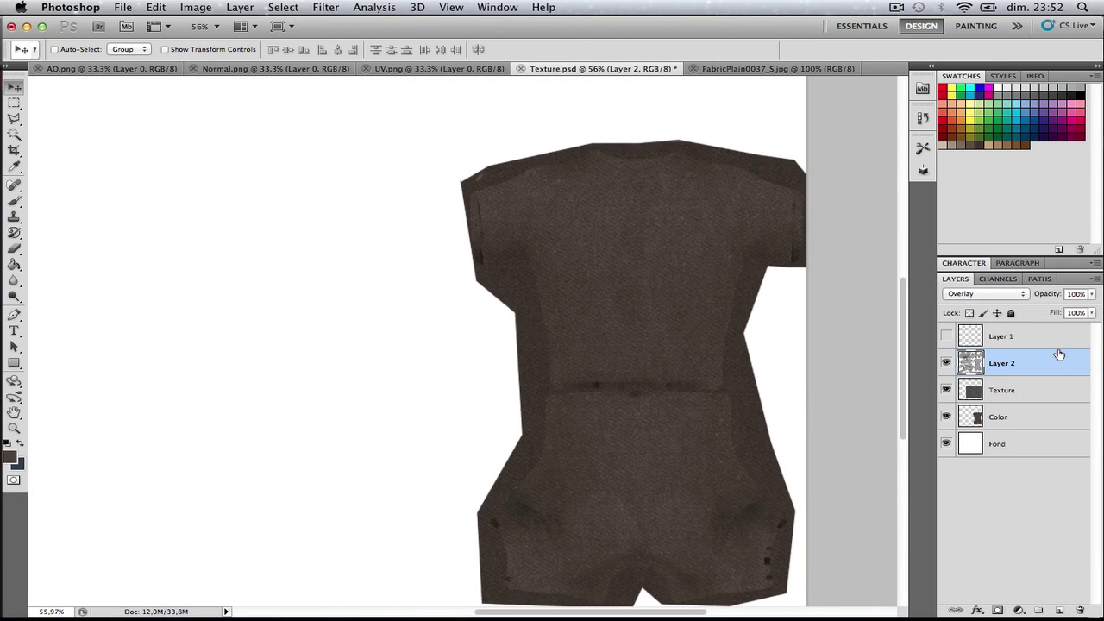
- Darken the ambient occlusion layer with a Brightness/Contrast adjustment to strengthen its shading on the fabric
click(315, 6)
mouse_move(229, 40)
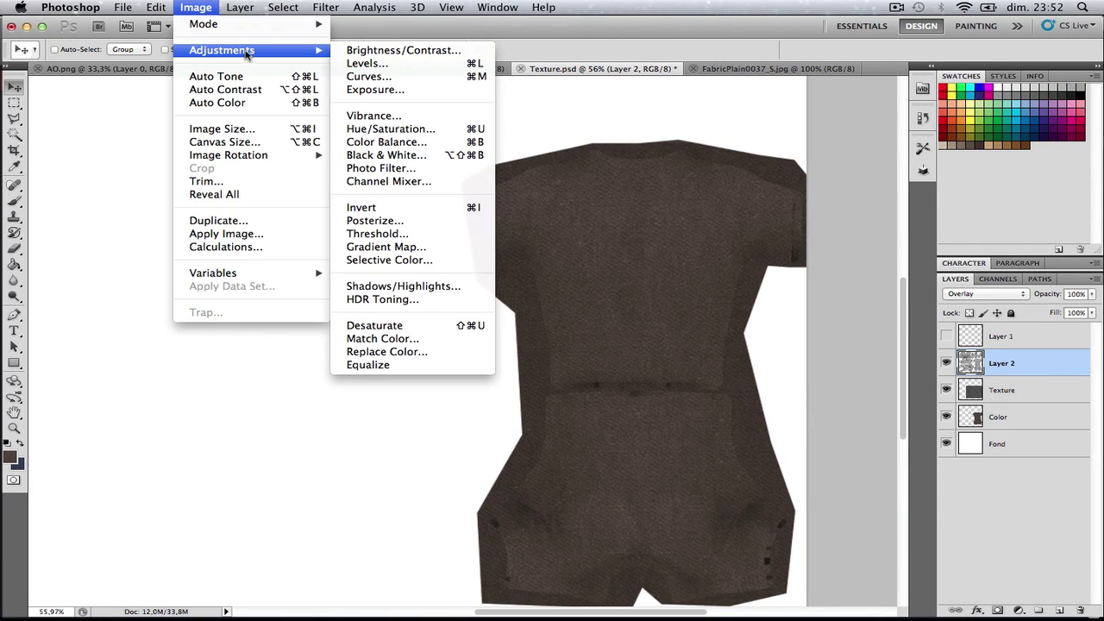
click(397, 39)
drag(554, 142, 533, 146)
click(687, 128)
key(v)
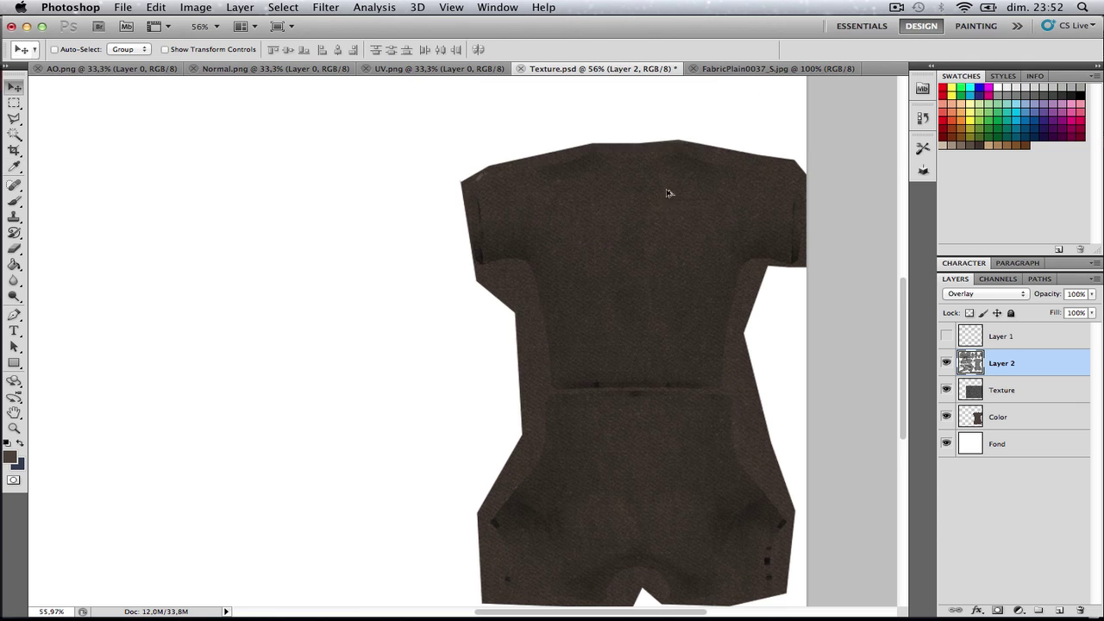
- Save Texture.psd and switch to Blender
key(super+1)
key(super+minus)
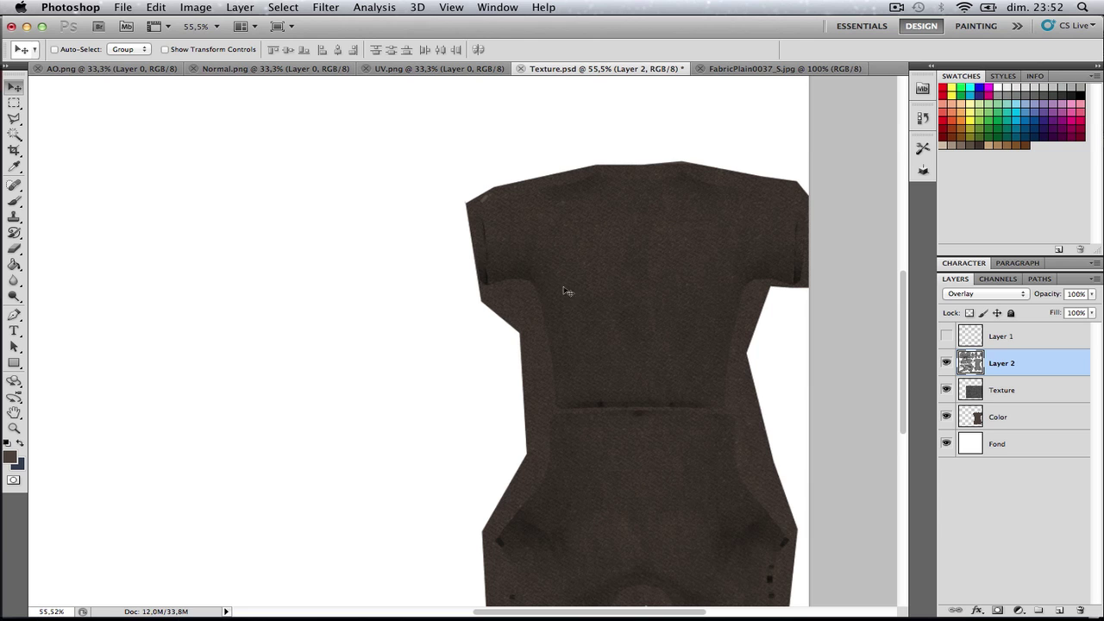
key(super+s)
key(super+Tab)
key(super+Tab)
key(super+Tab)
key(super+Tab)
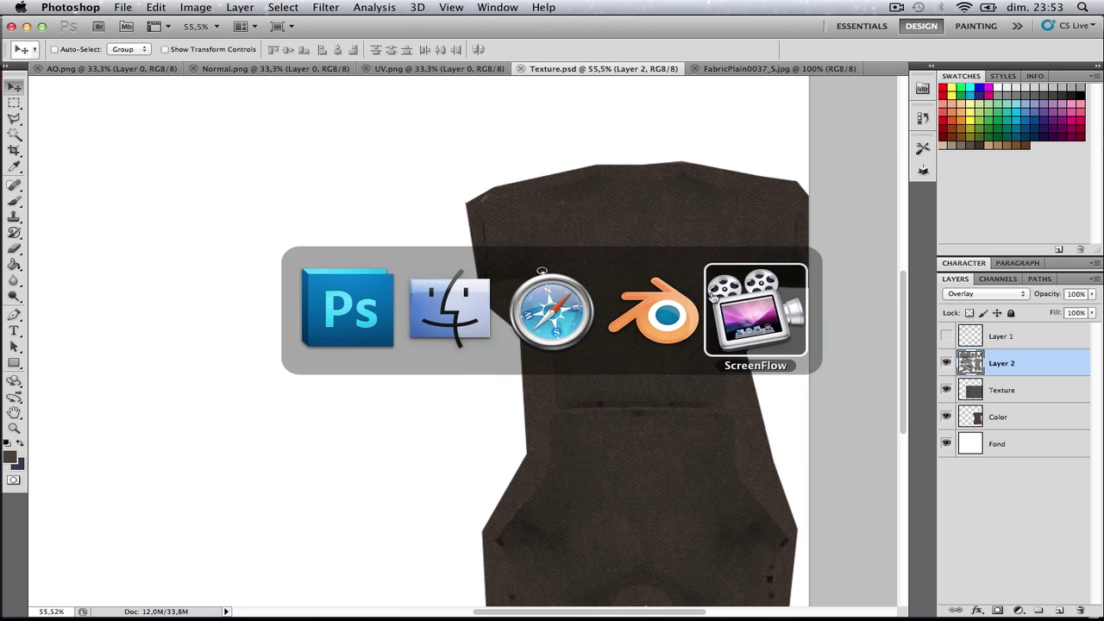
key(super+shift+Tab)
- Put the character mesh into Edit Mode with all its faces selected so its full UV layout is displayed
scroll(632, 279, down, 3)
key(Tab)
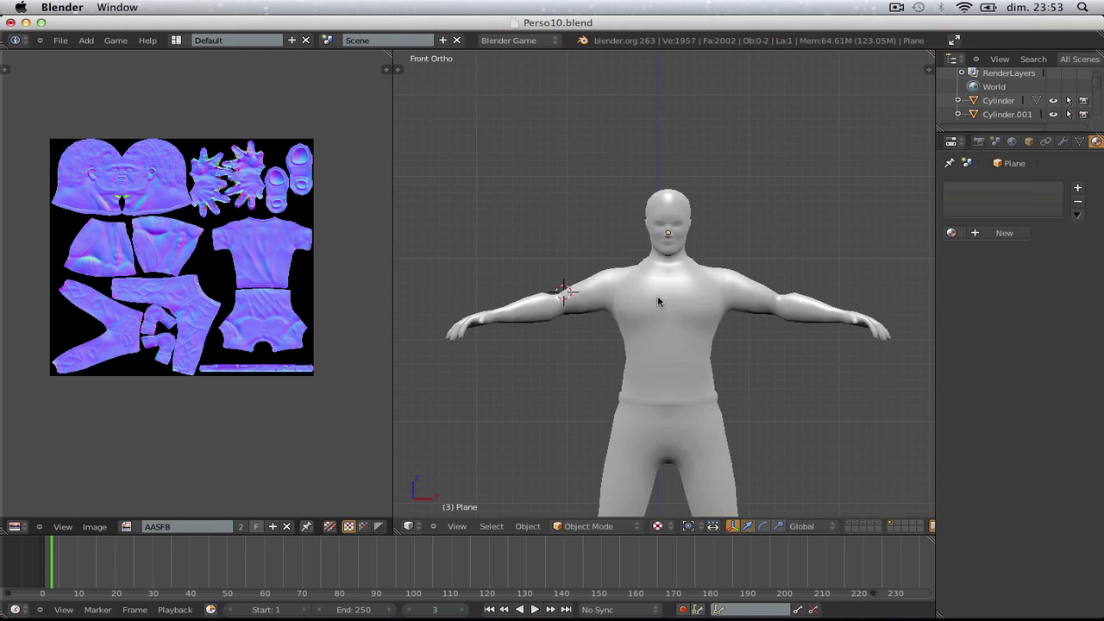
key(Tab)
key(Tab)
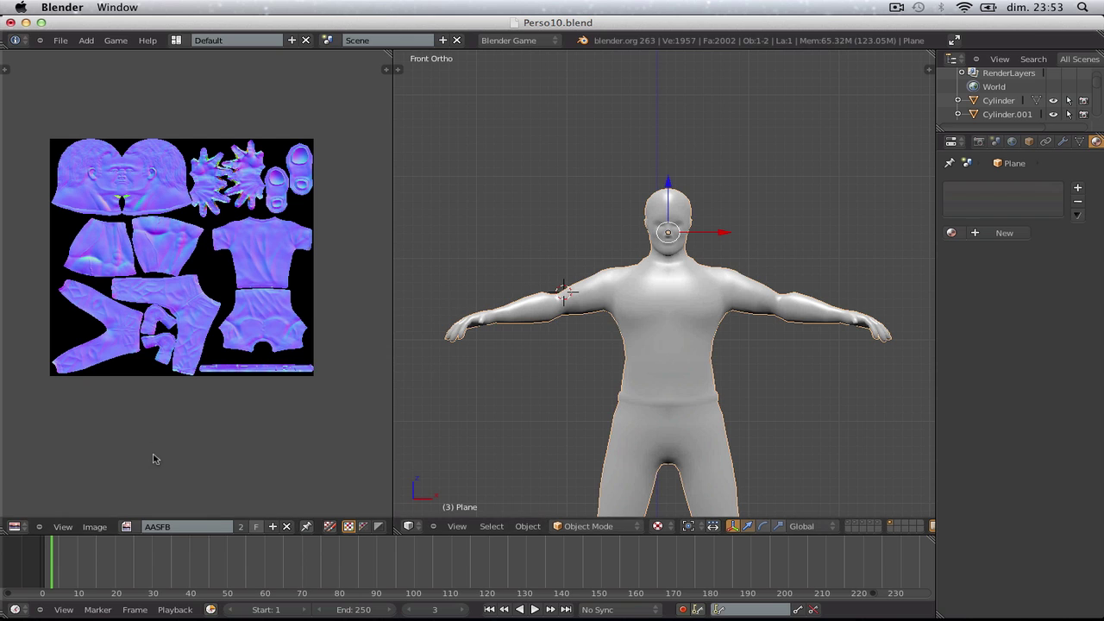
key(Tab)
key(a)
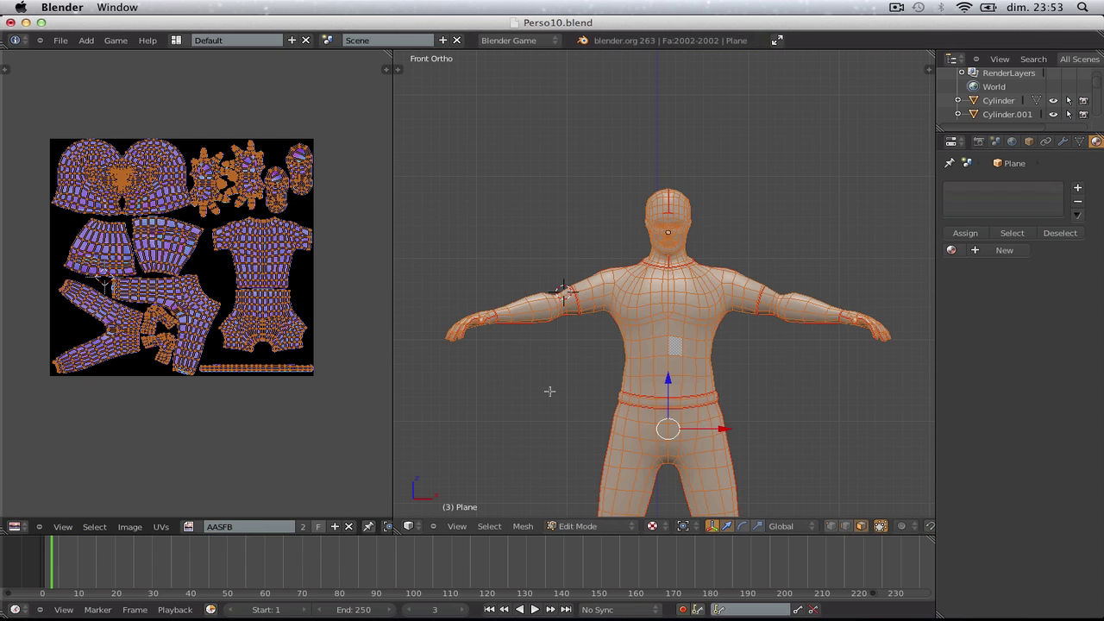
- Open Texture.psd as the image for the selected UVs and return to Object Mode
click(130, 526)
click(142, 501)
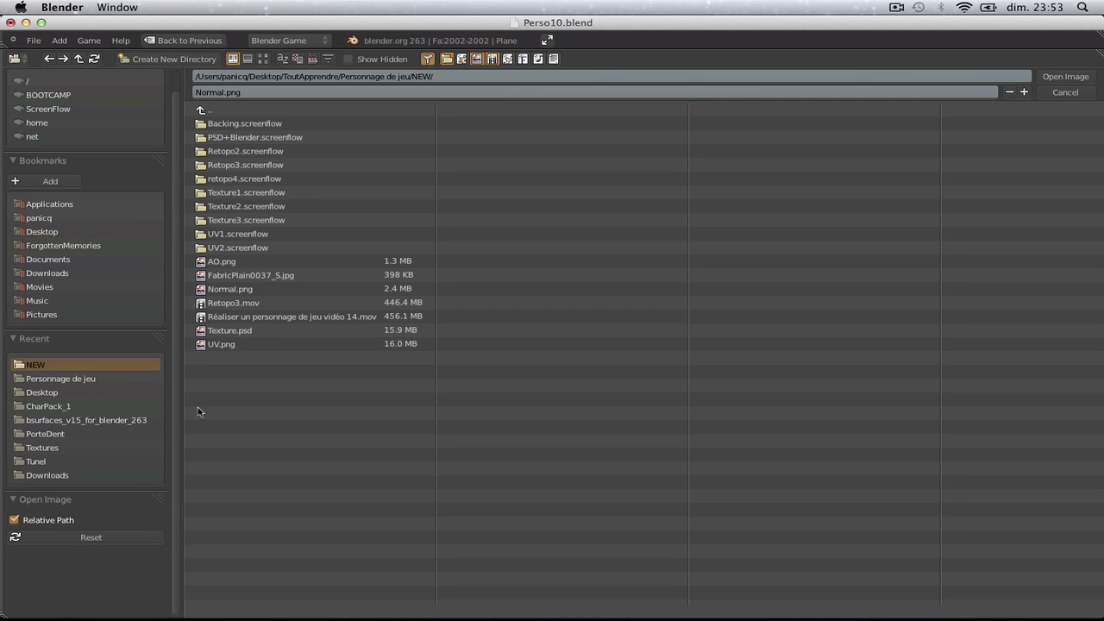
double_click(250, 331)
key(Tab)
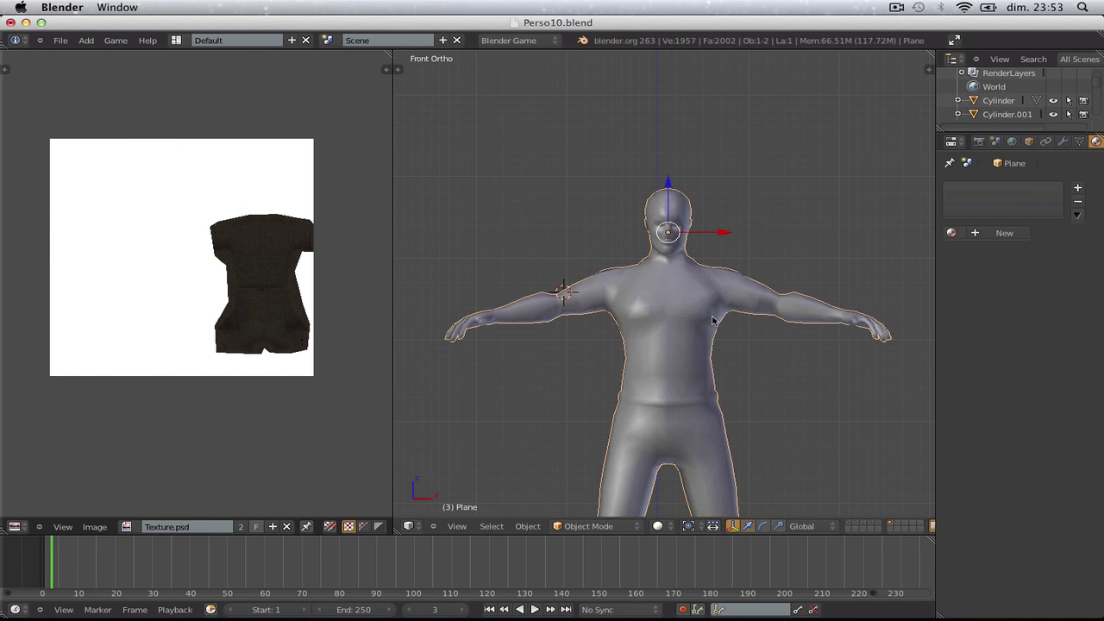
- Display the 3D view in Textured shading and bring up its display properties to check the GLSL shading mode
click(662, 527)
click(677, 468)
scroll(687, 367, down, 3)
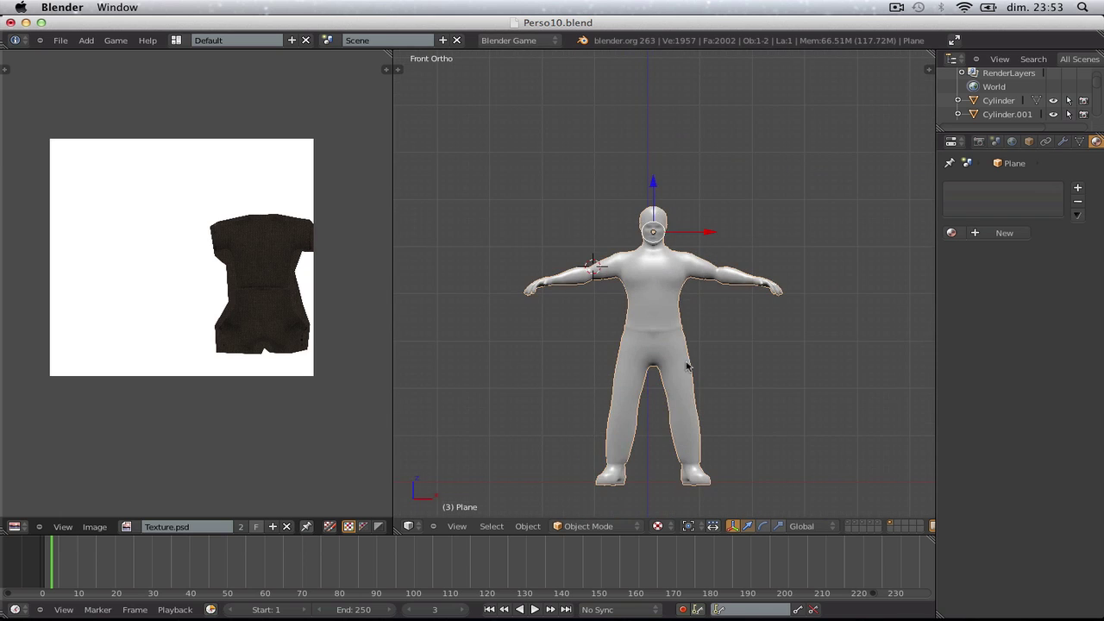
key(n)
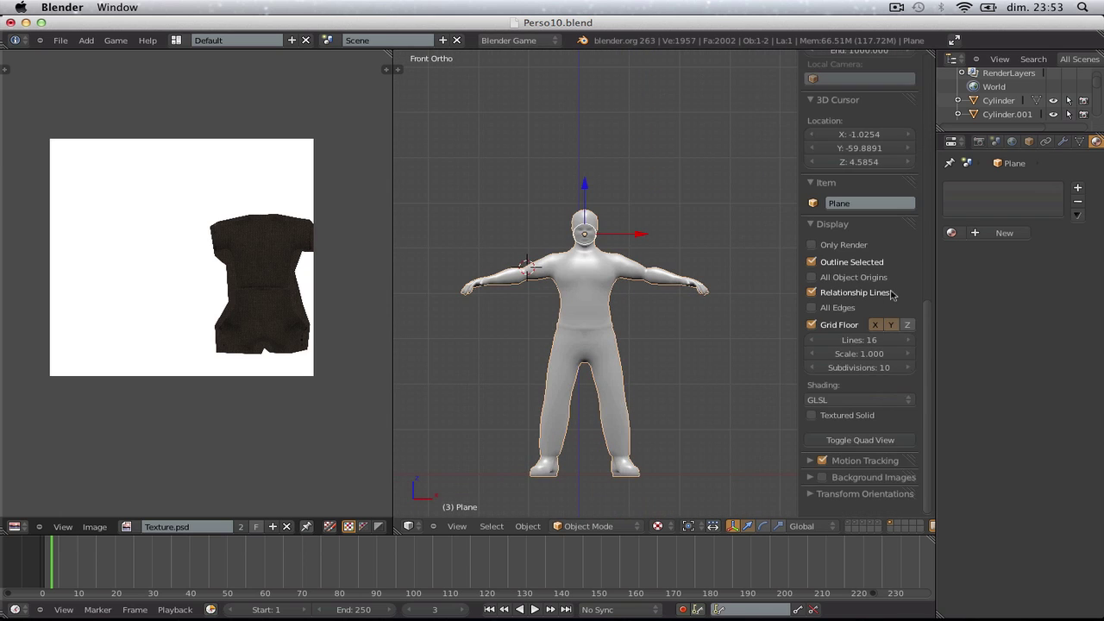
scroll(893, 295, up, 1)
scroll(277, 310, up, 2)
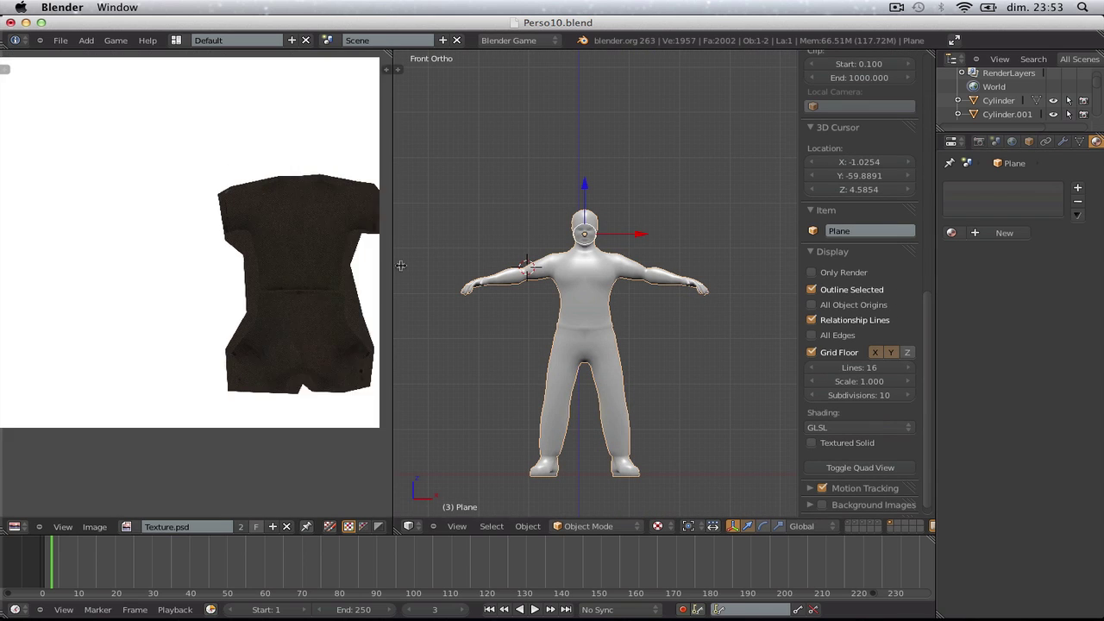
scroll(380, 267, down, 1)
scroll(1061, 145, down, 2)
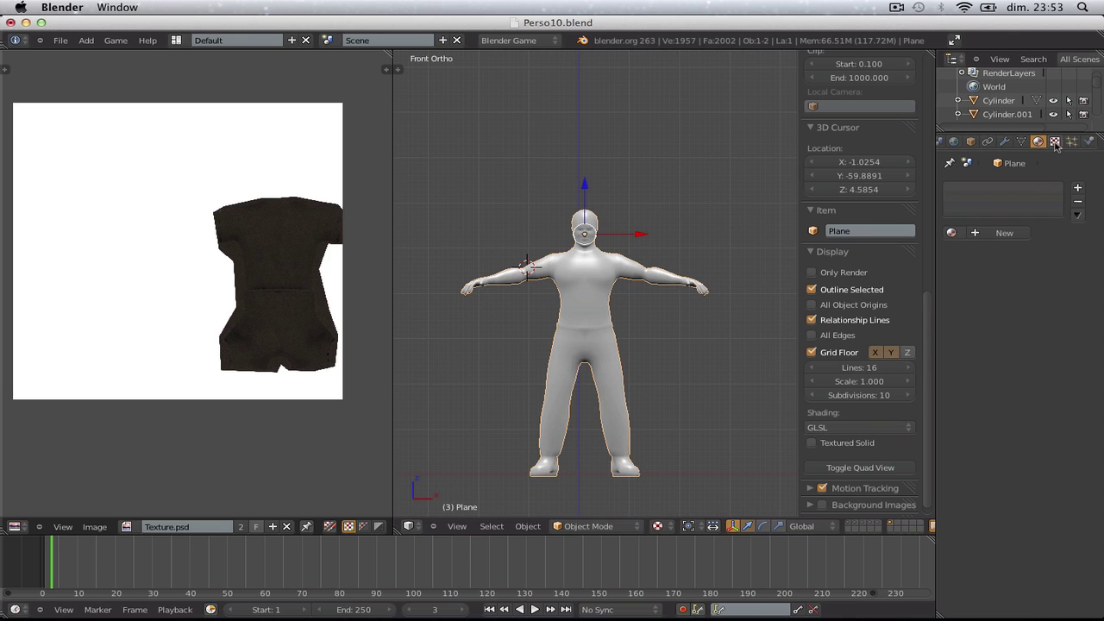
- Create a new material on the character with the WardIso specular shader and a slope of 0.258
click(1001, 233)
mouse_move(990, 479)
mouse_down()
mouse_move(962, 481)
mouse_move(971, 481)
mouse_up()
click(1051, 464)
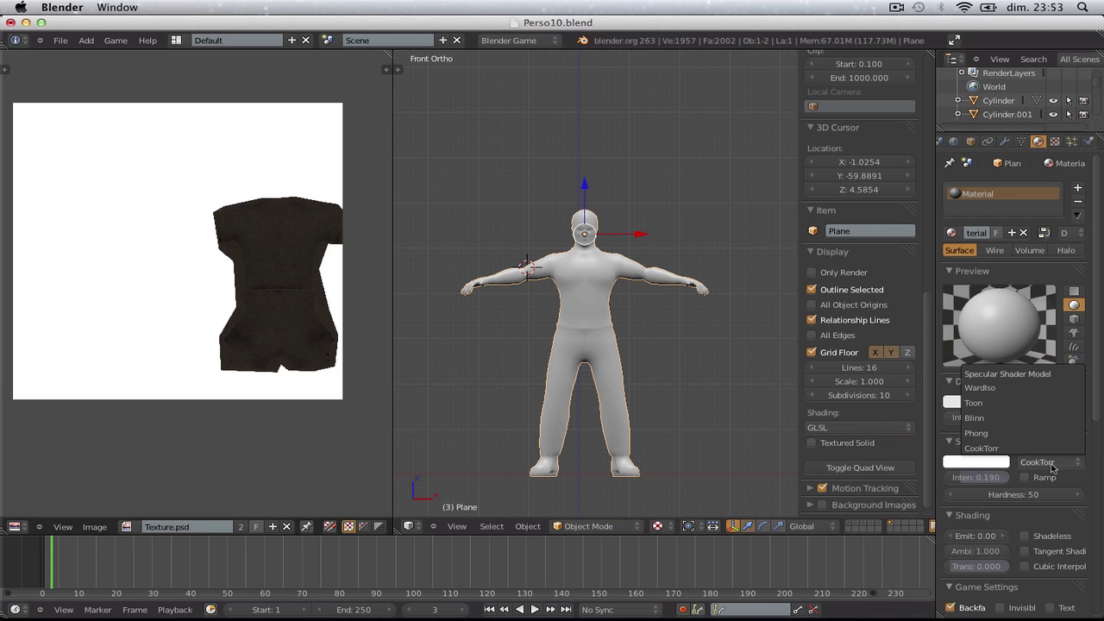
click(1026, 389)
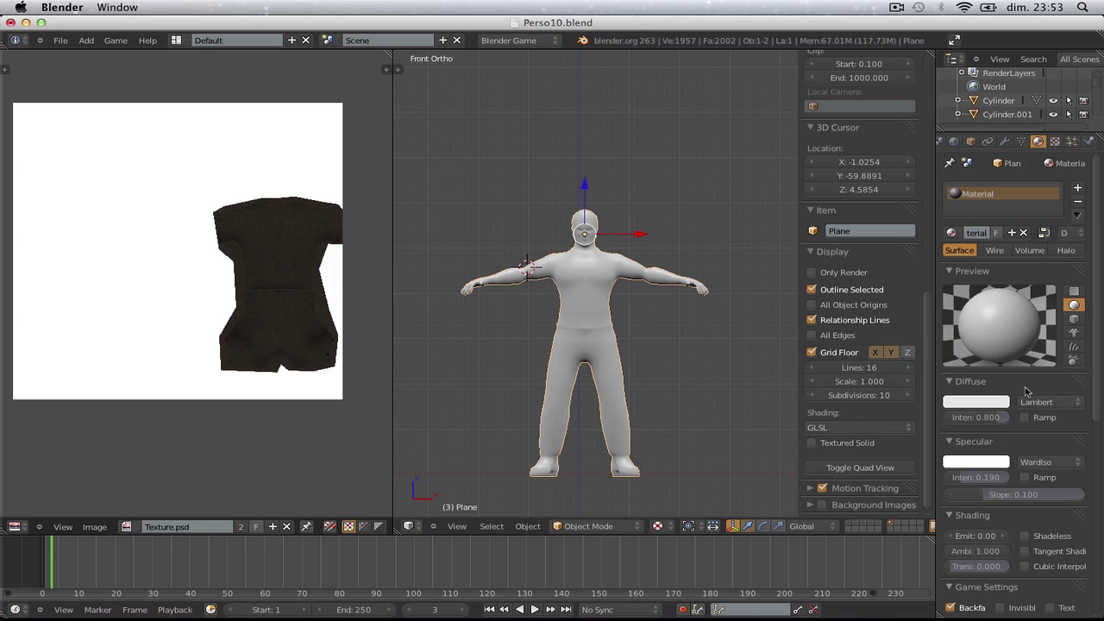
drag(1032, 497, 1078, 498)
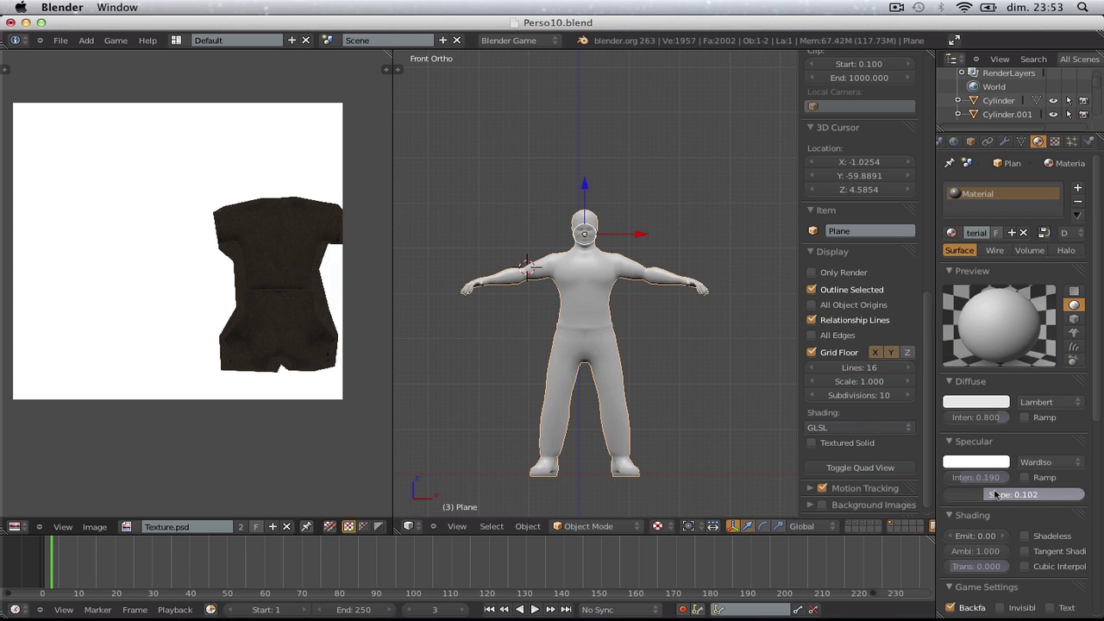
drag(996, 494, 1015, 494)
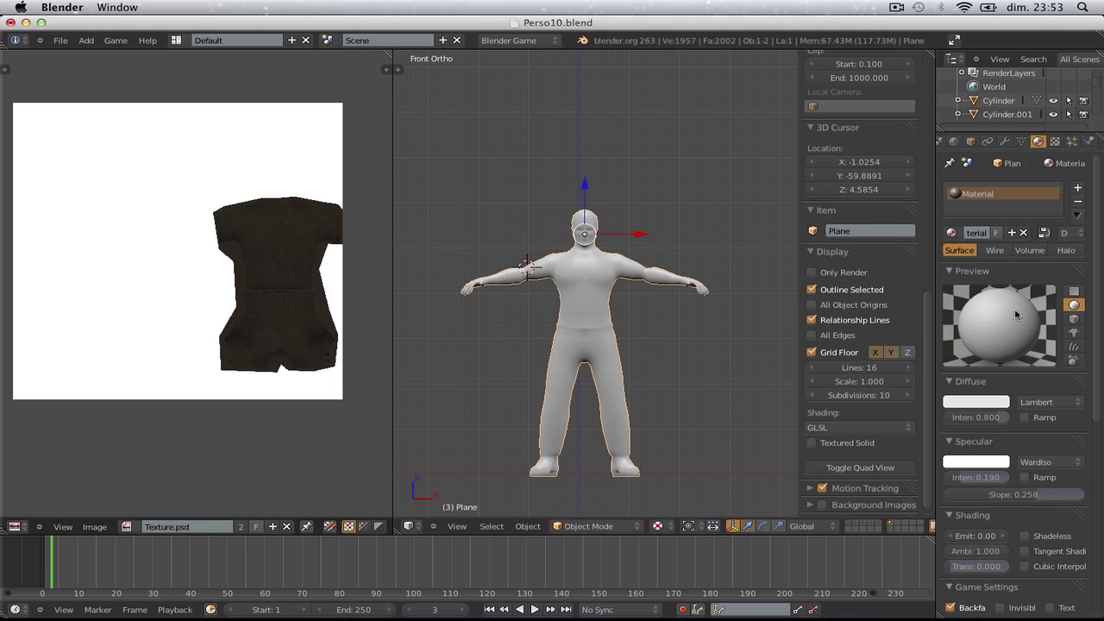
- Add an Image or Movie texture to the character's material and load Texture.psd into it
click(1071, 143)
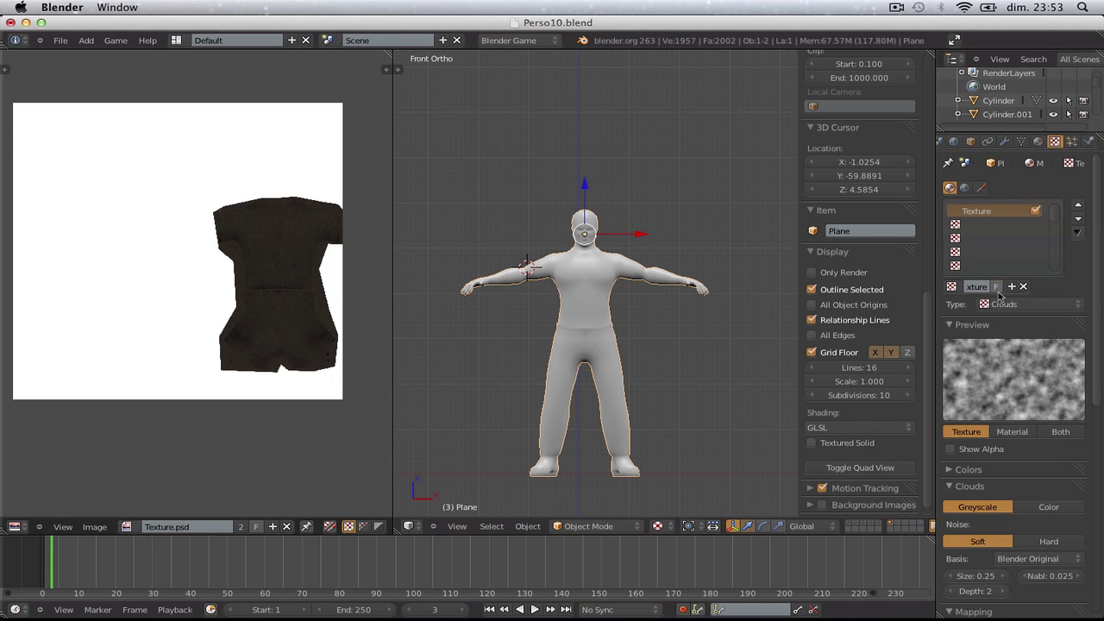
click(1027, 303)
click(1027, 215)
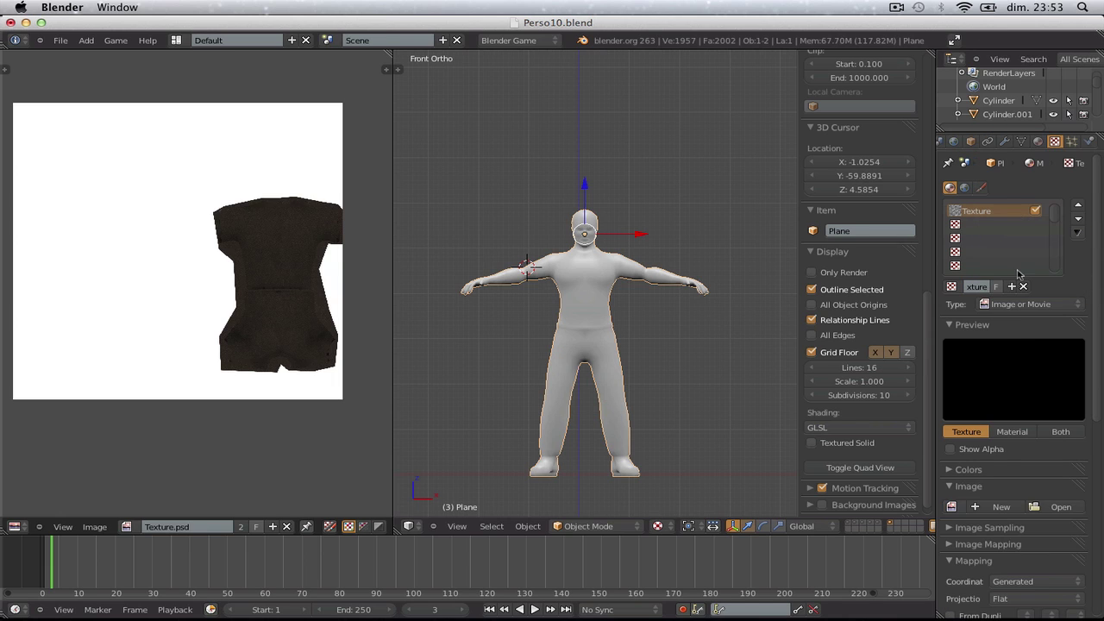
scroll(992, 497, down, 1)
scroll(992, 497, down, 1)
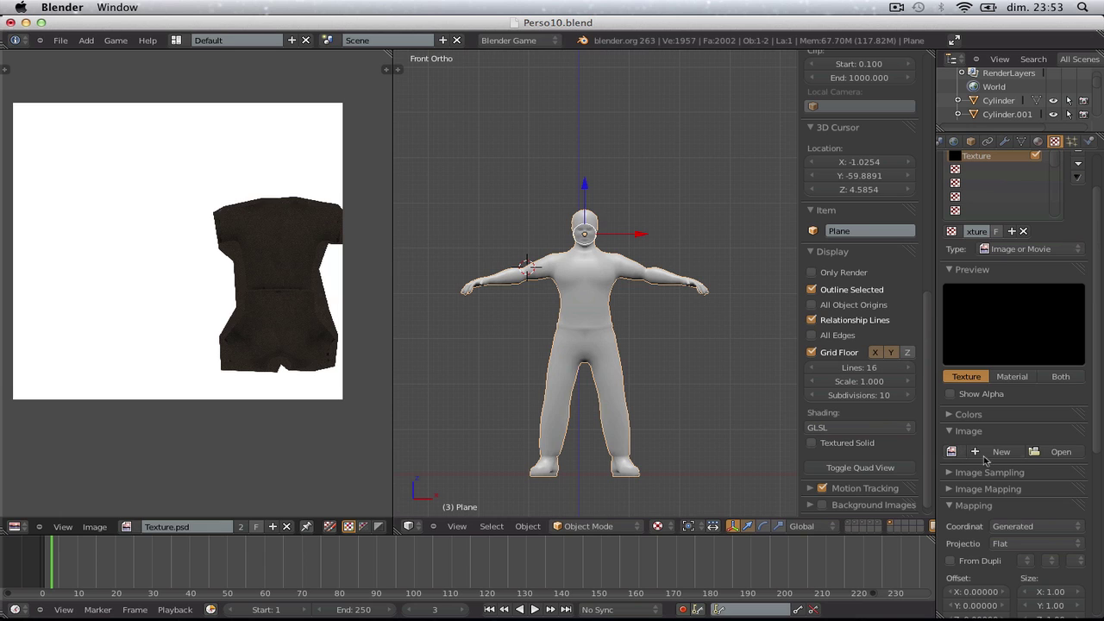
click(1050, 454)
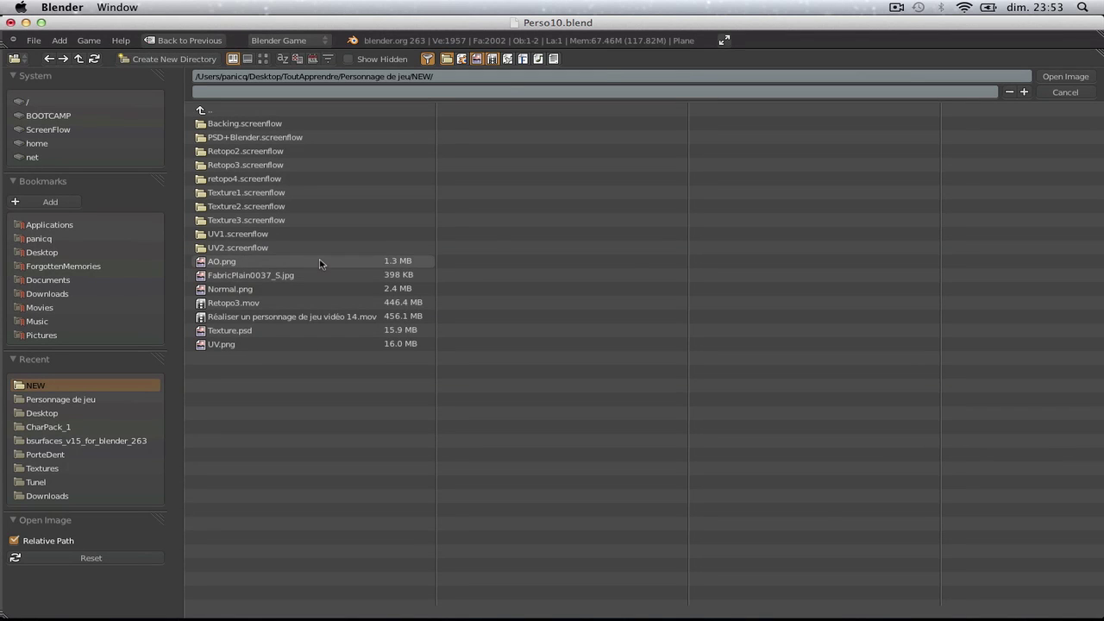
double_click(297, 330)
- Set the Texture.psd mapping coordinates to UV and check how the shirt texture fits the character
scroll(1012, 427, down, 5)
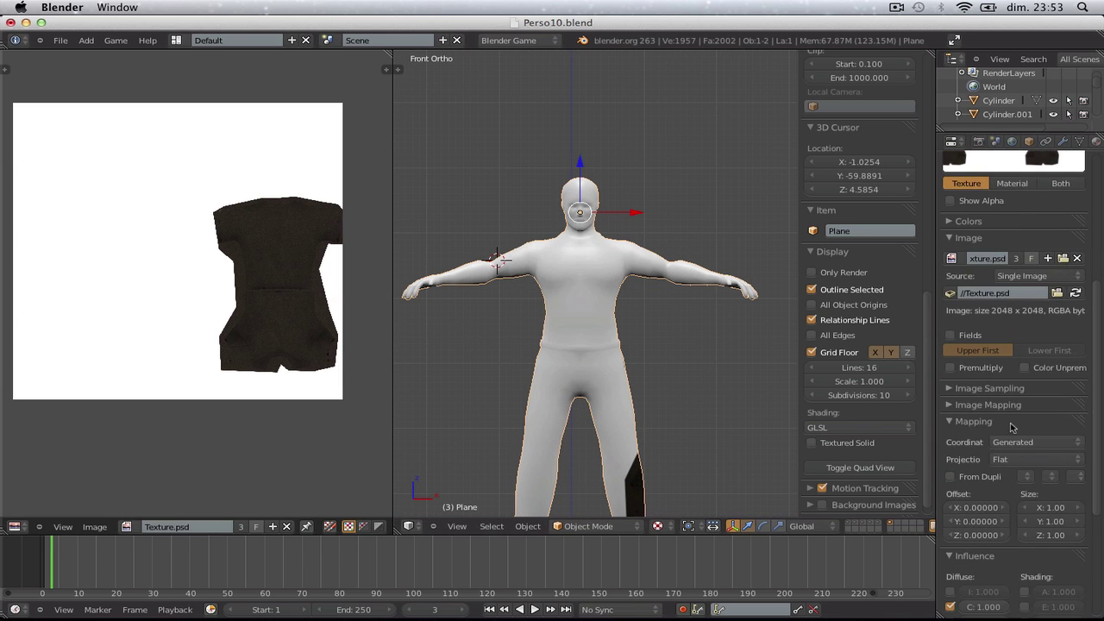
click(1026, 442)
click(1024, 388)
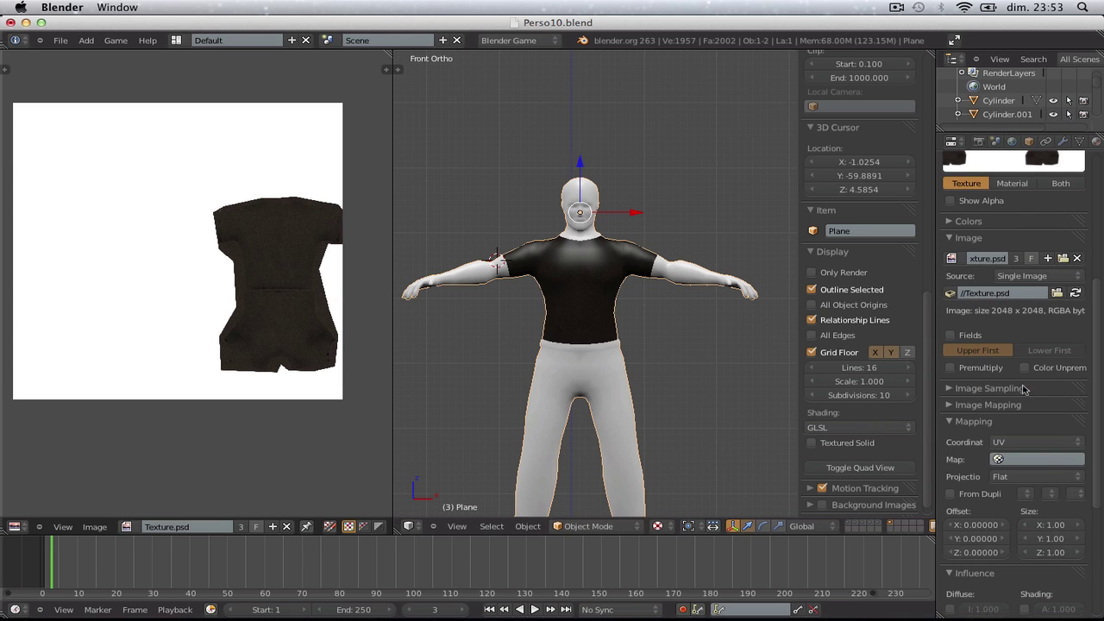
scroll(670, 383, up, 5)
mouse_move(670, 384)
middle_down()
mouse_move(635, 399)
mouse_move(669, 393)
middle_up()
scroll(1014, 257, up, 10)
- Add a second Image or Movie texture in the next free slot and load Normal.png into it
click(983, 226)
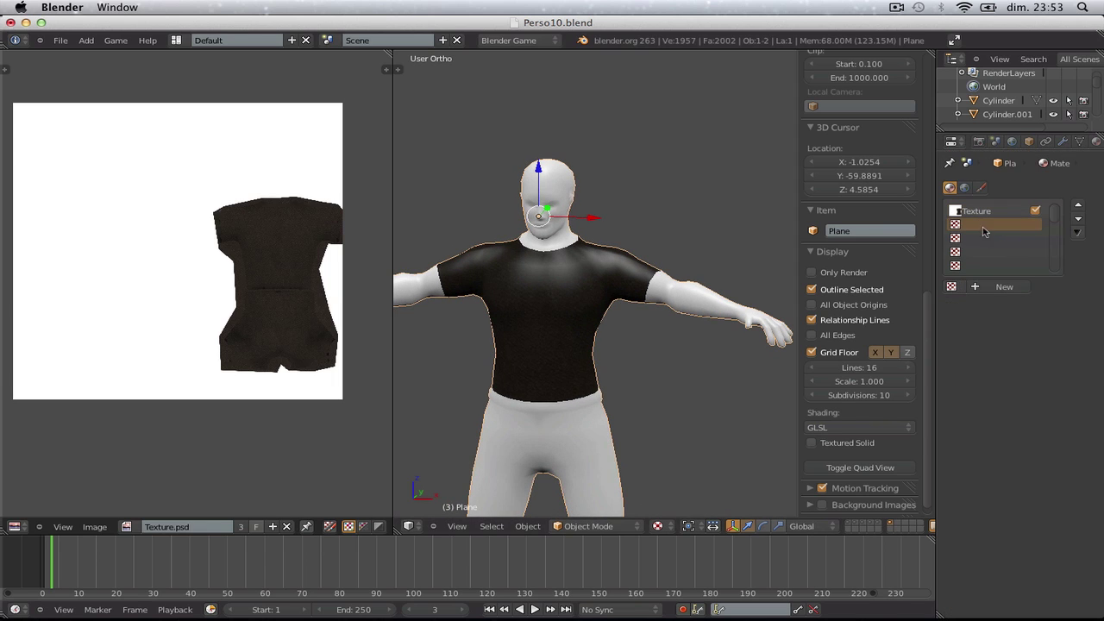
click(1004, 287)
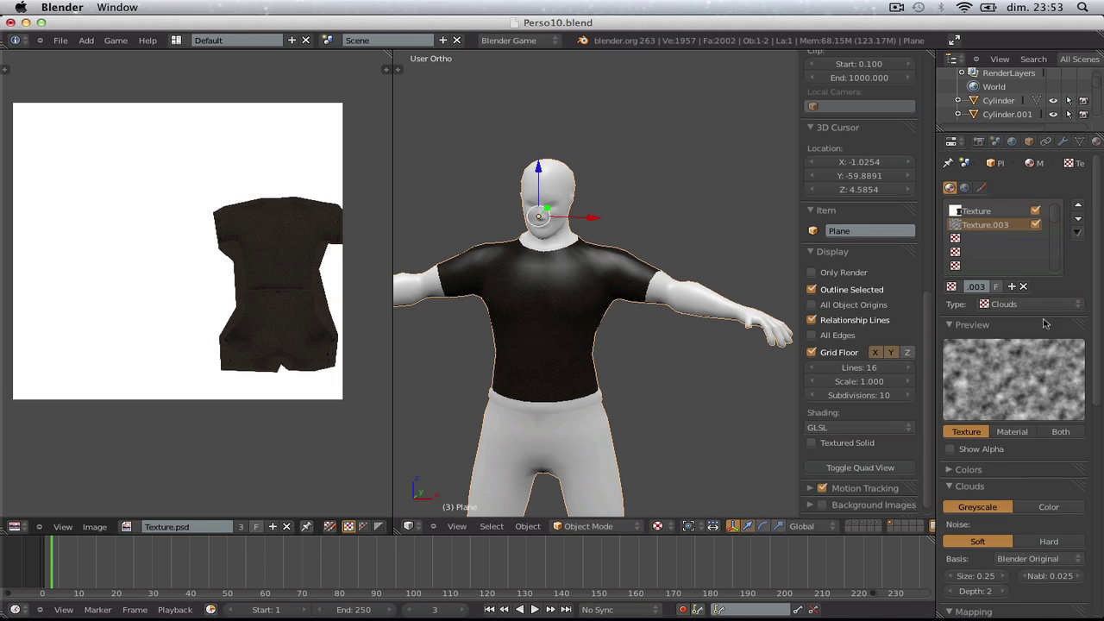
click(1031, 304)
click(1022, 212)
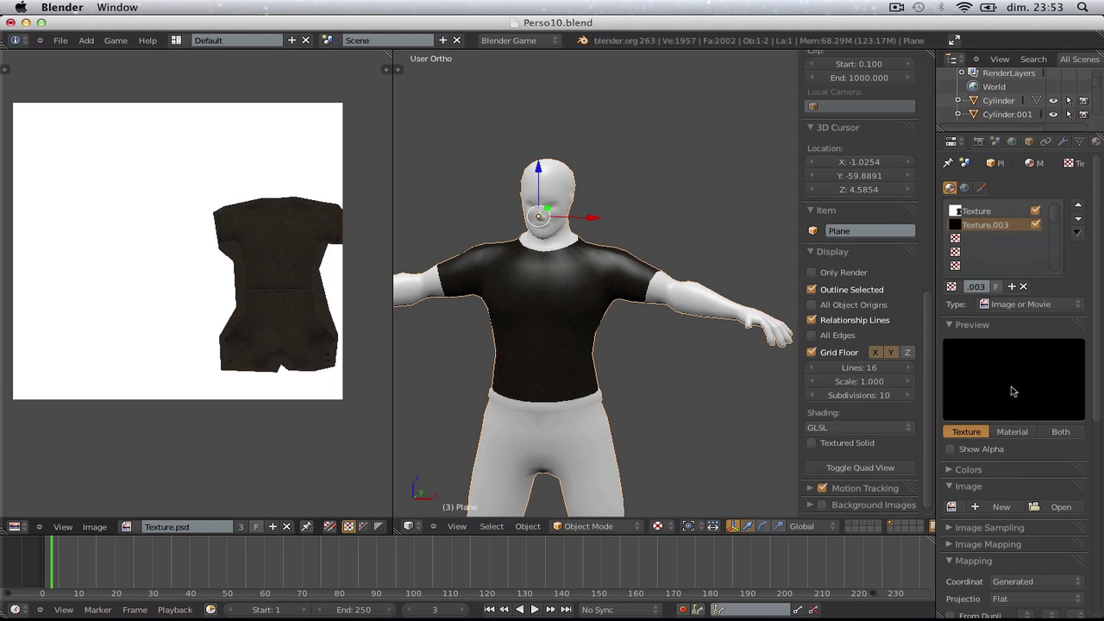
scroll(1014, 391, down, 3)
click(1060, 424)
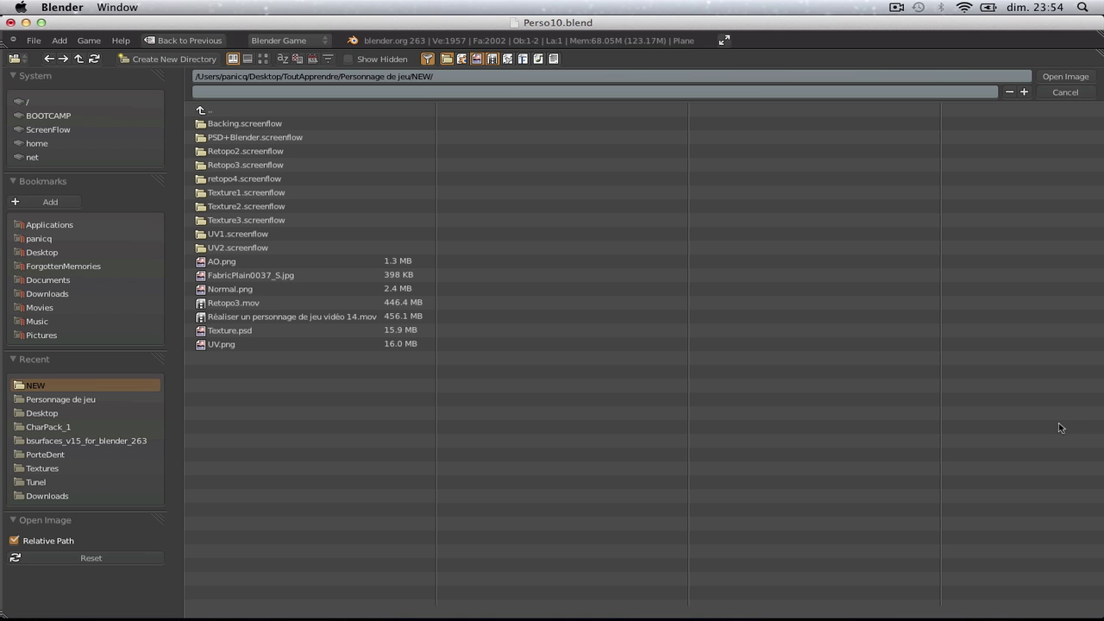
click(276, 289)
double_click(276, 290)
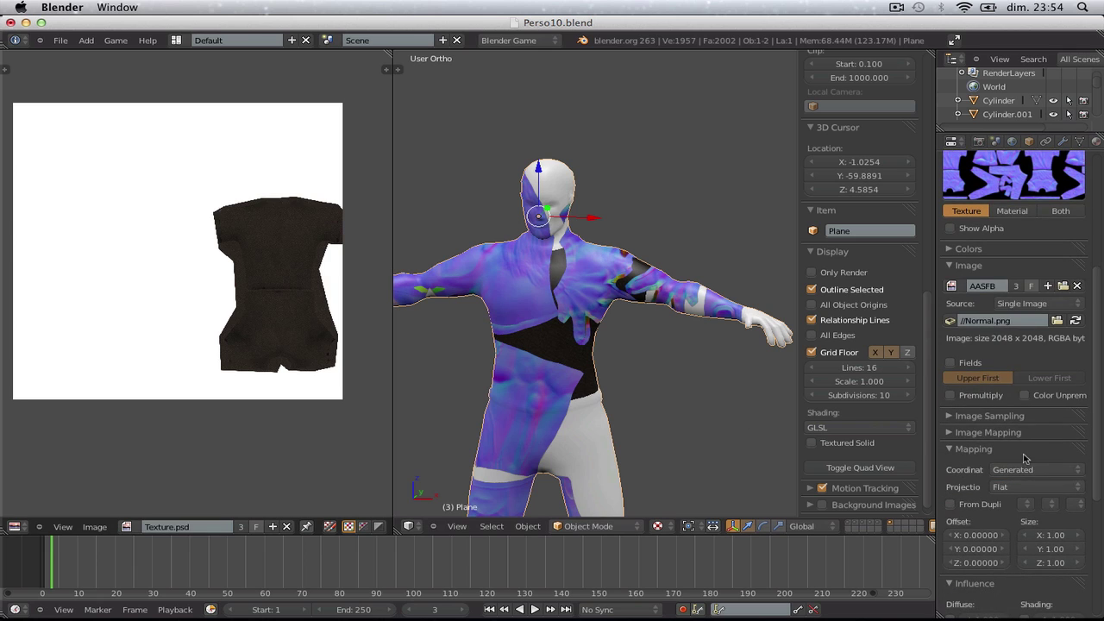
- Map Normal.png by UV coordinates and have it influence the geometry normals at 1.000 instead of the diffuse colour
click(1031, 416)
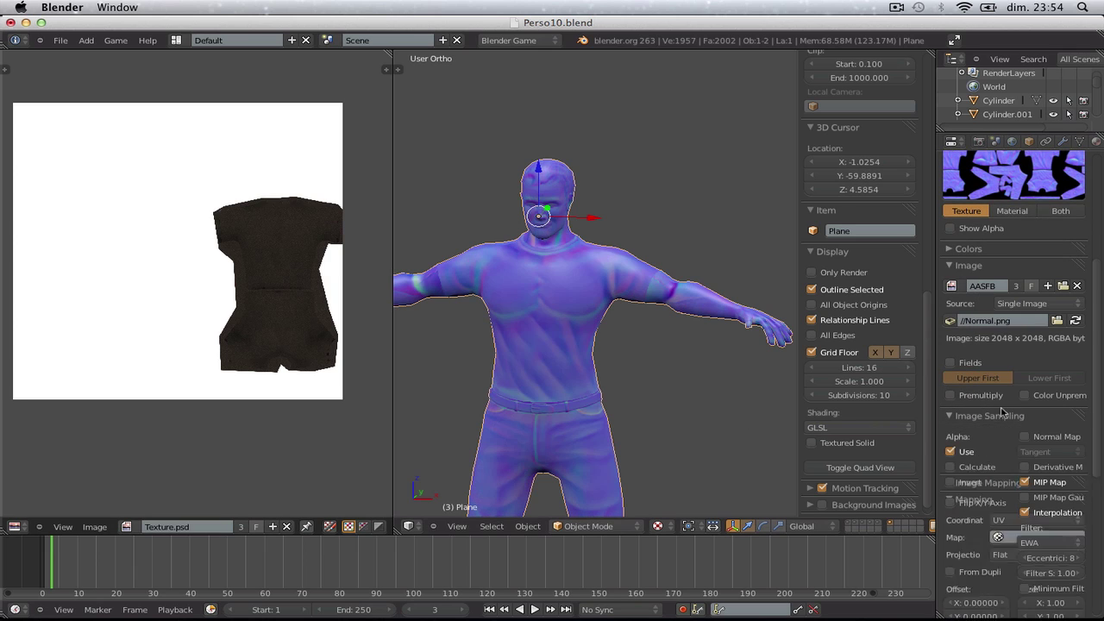
click(1023, 417)
scroll(1022, 431, down, 4)
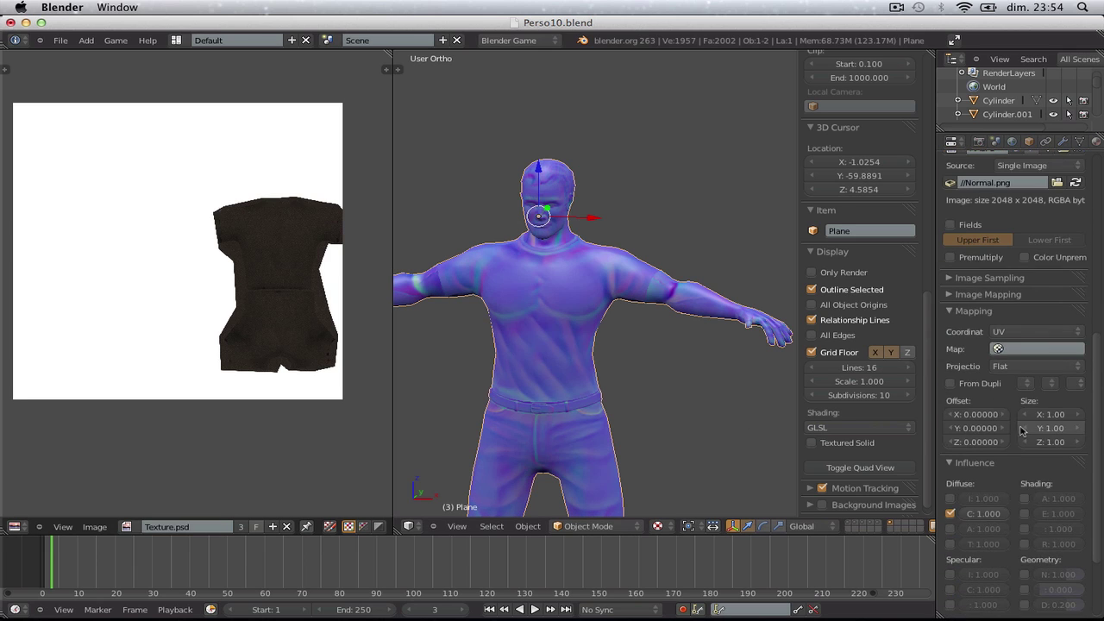
click(950, 513)
click(1024, 574)
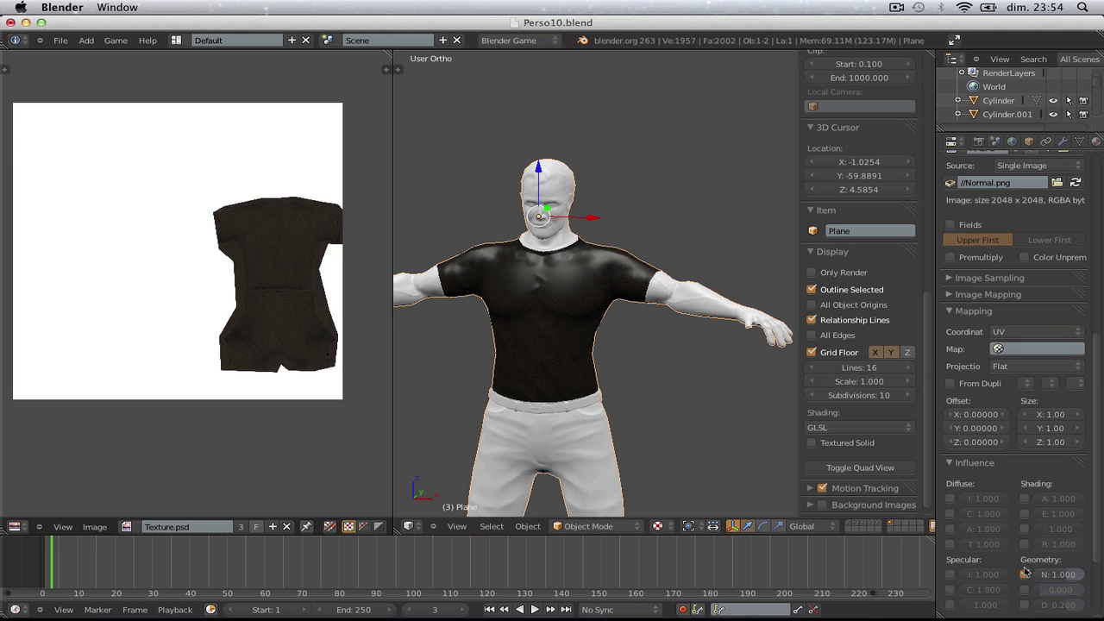
scroll(681, 440, up, 3)
scroll(655, 440, down, 1)
middle_drag(642, 439, 655, 443)
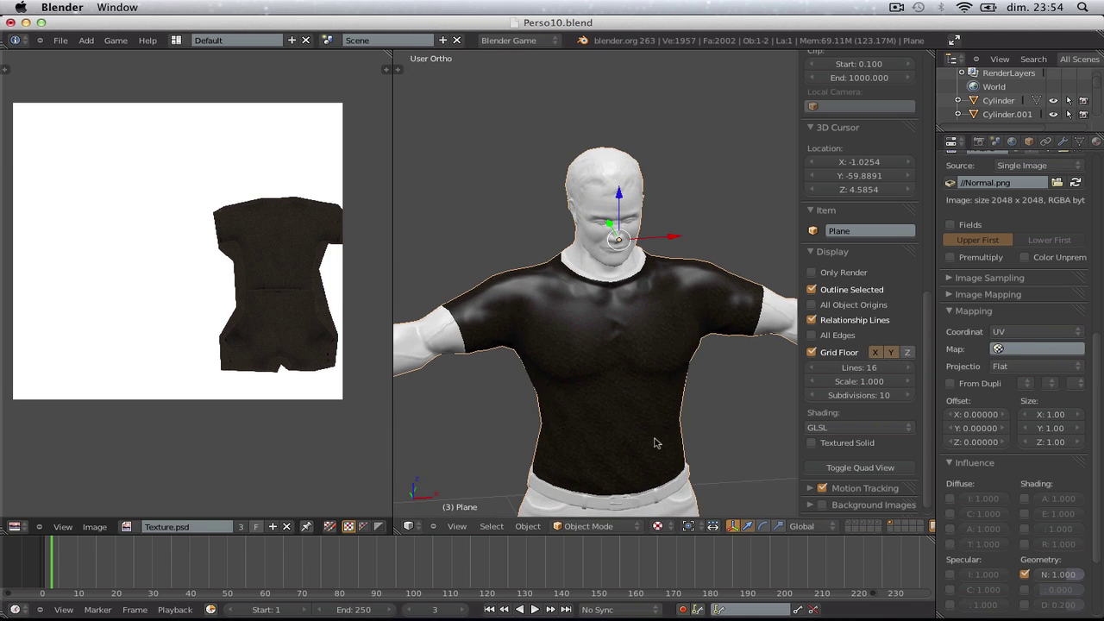
- Deselect the character, select the Hemi lamp in front view and reposition it relative to the character
key(a)
scroll(742, 471, down, 5)
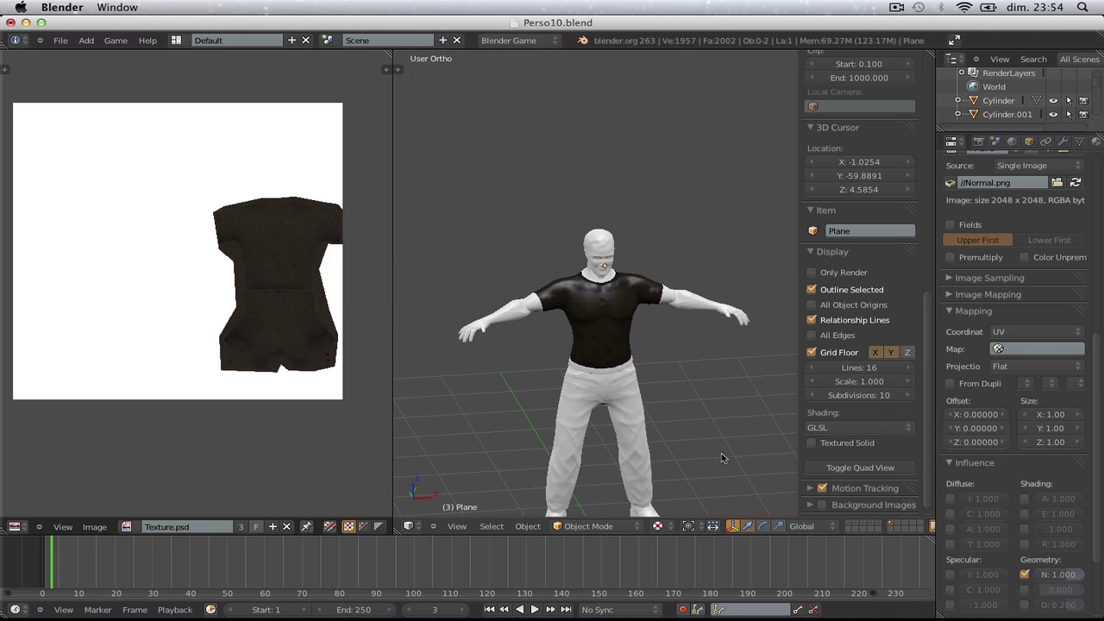
key(KP_1)
scroll(697, 370, down, 3)
scroll(552, 368, down, 2)
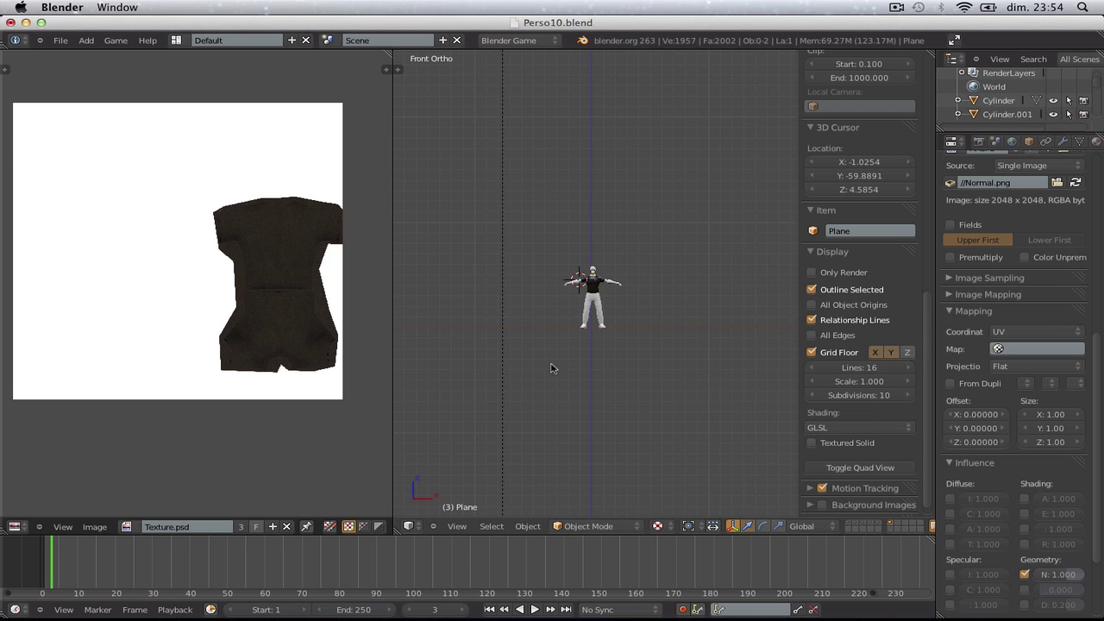
right_click(515, 333)
scroll(651, 468, up, 5)
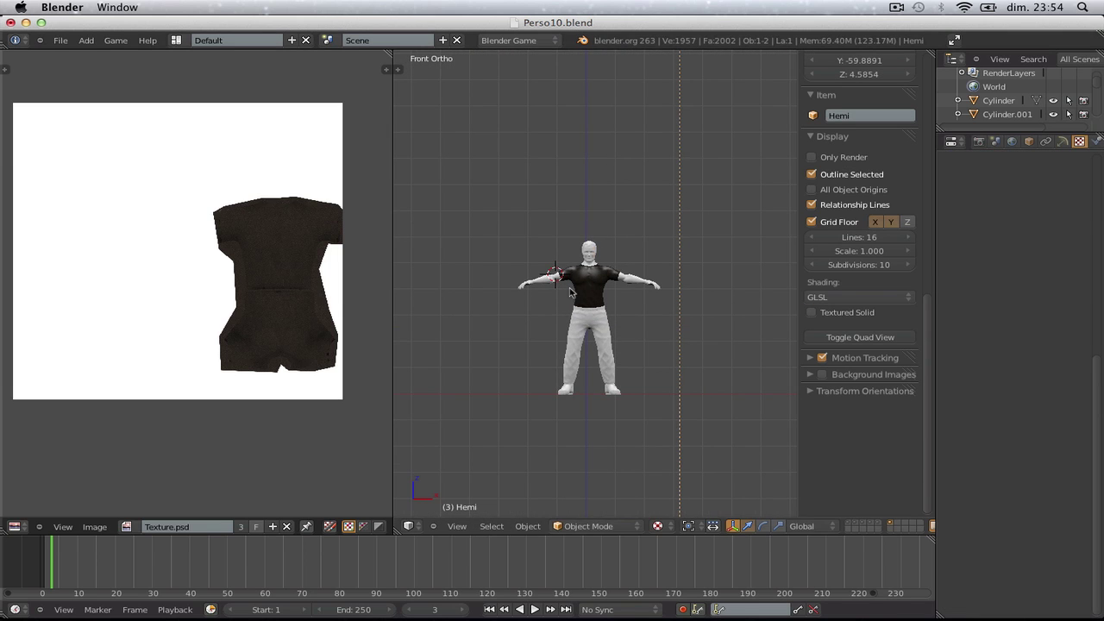
key(g)
click(555, 340)
scroll(555, 341, down, 7)
key(g)
click(617, 333)
scroll(621, 304, down, 7)
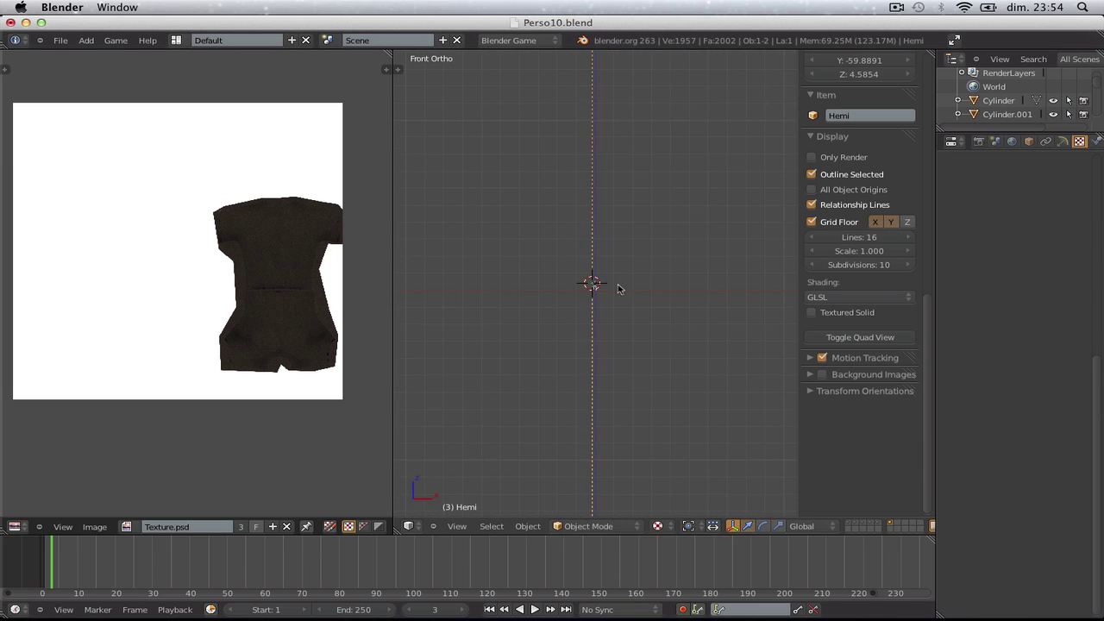
scroll(618, 289, down, 3)
key(g)
click(618, 350)
- Scale down the Hemi lamp in two passes, the second to about 0.13
scroll(658, 364, up, 10)
key(s)
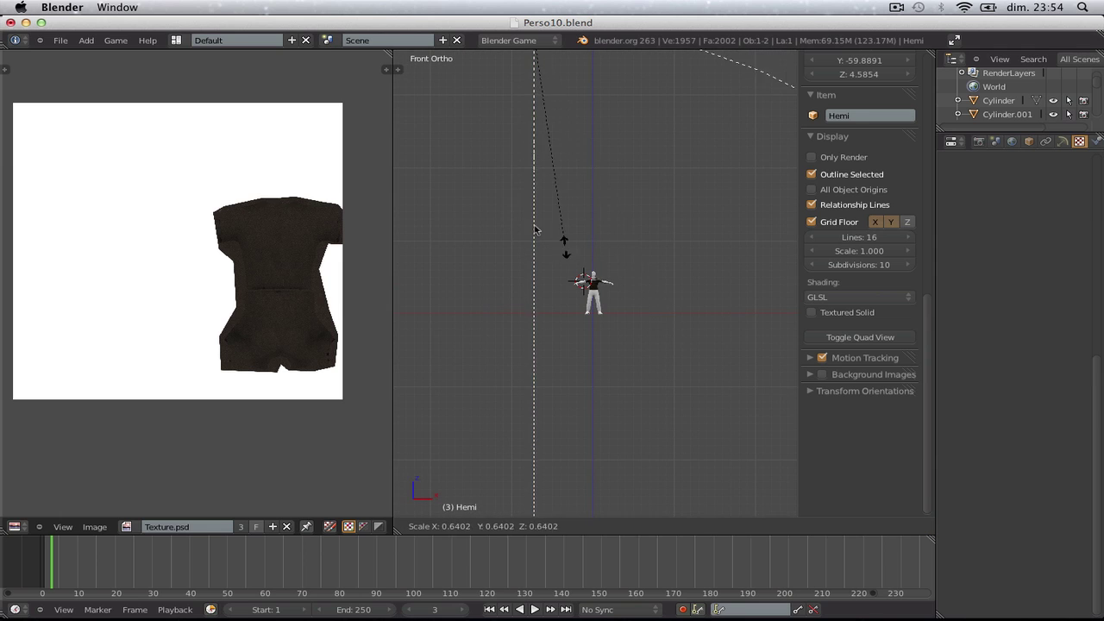
click(508, 140)
scroll(696, 231, down, 8)
key(s)
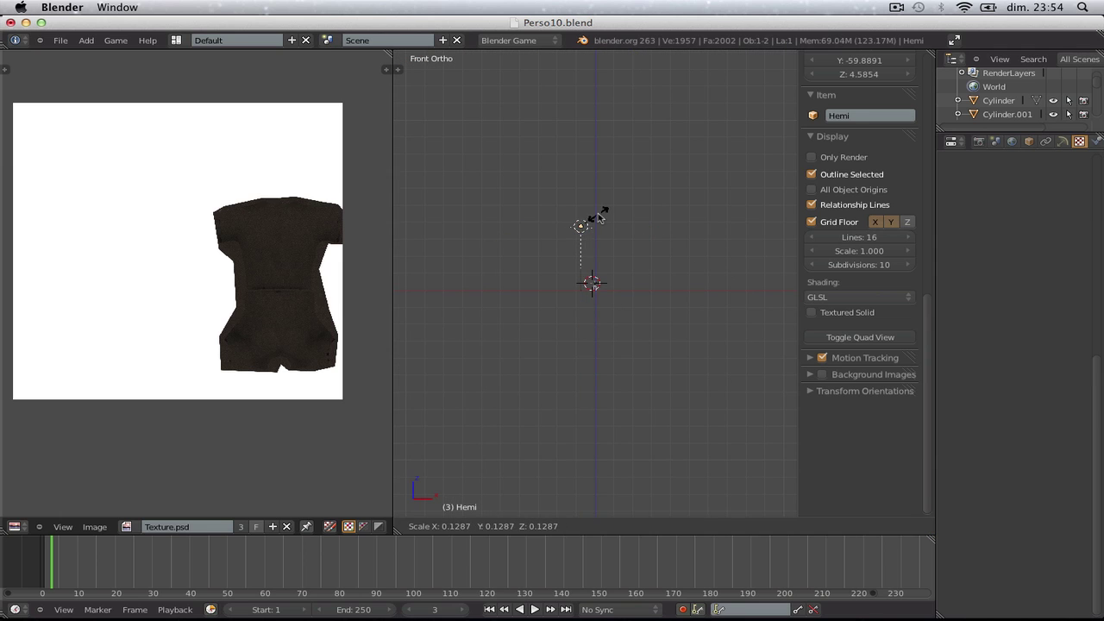
click(599, 217)
- Move the Hemi lamp close to the character and check the lighting on the shirt from an angle
key(g)
click(612, 259)
scroll(617, 220, up, 11)
key(g)
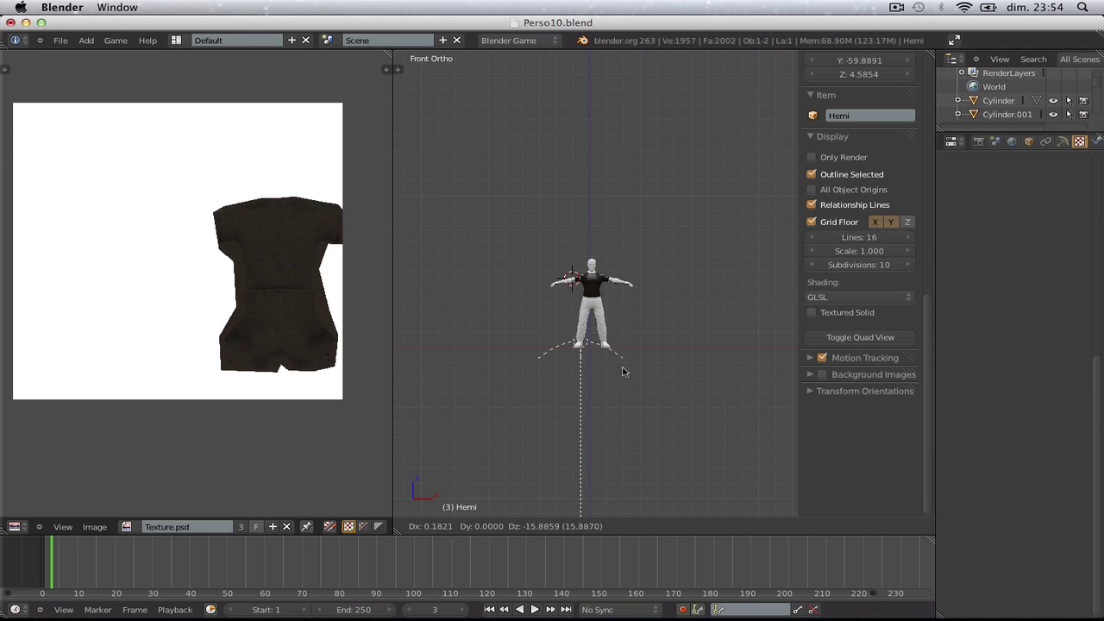
click(630, 290)
scroll(638, 328, up, 10)
mouse_move(645, 340)
middle_down()
mouse_move(629, 357)
mouse_move(650, 353)
middle_up()
scroll(628, 357, down, 10)
scroll(646, 357, up, 6)
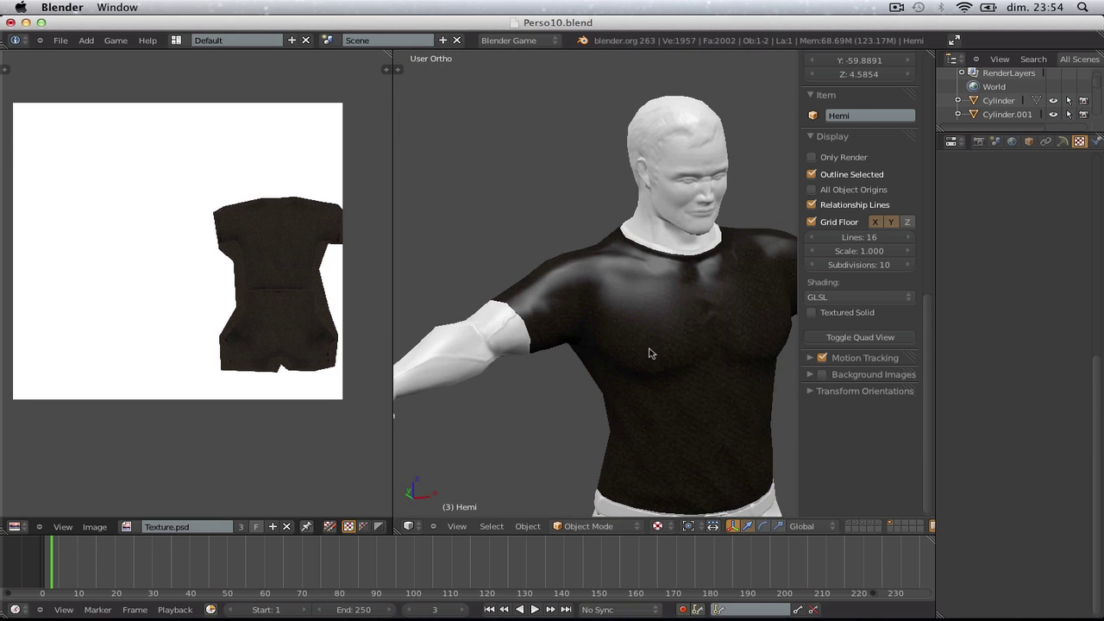
- Select the character and lower its material's specular intensity to 0.0119 to tone down the shirt's shine
right_click(650, 353)
scroll(323, 316, up, 6)
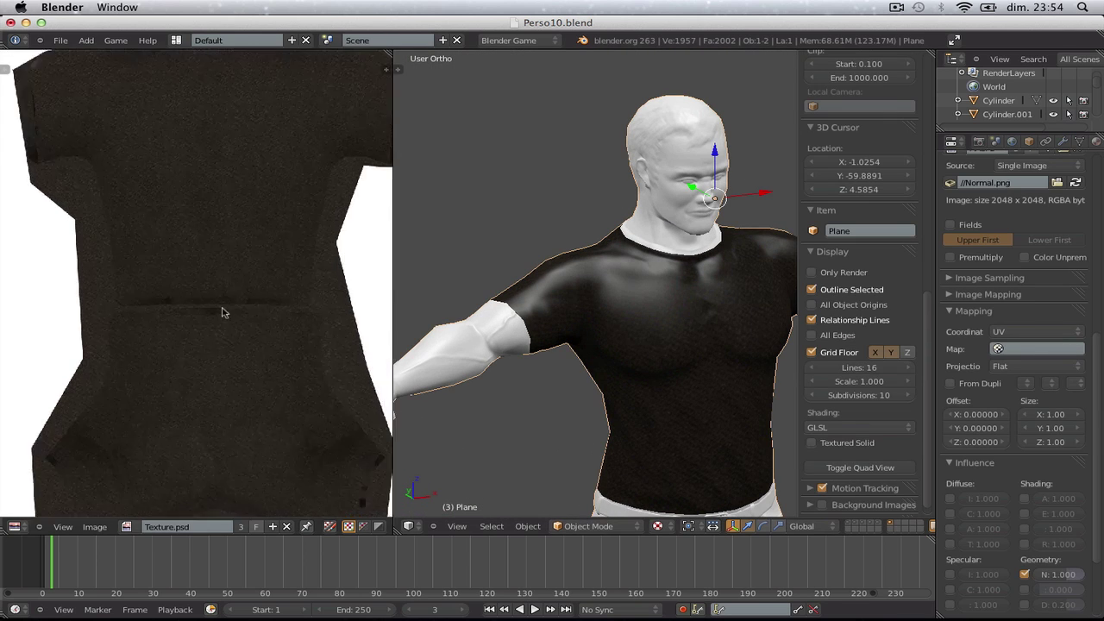
scroll(222, 312, up, 4)
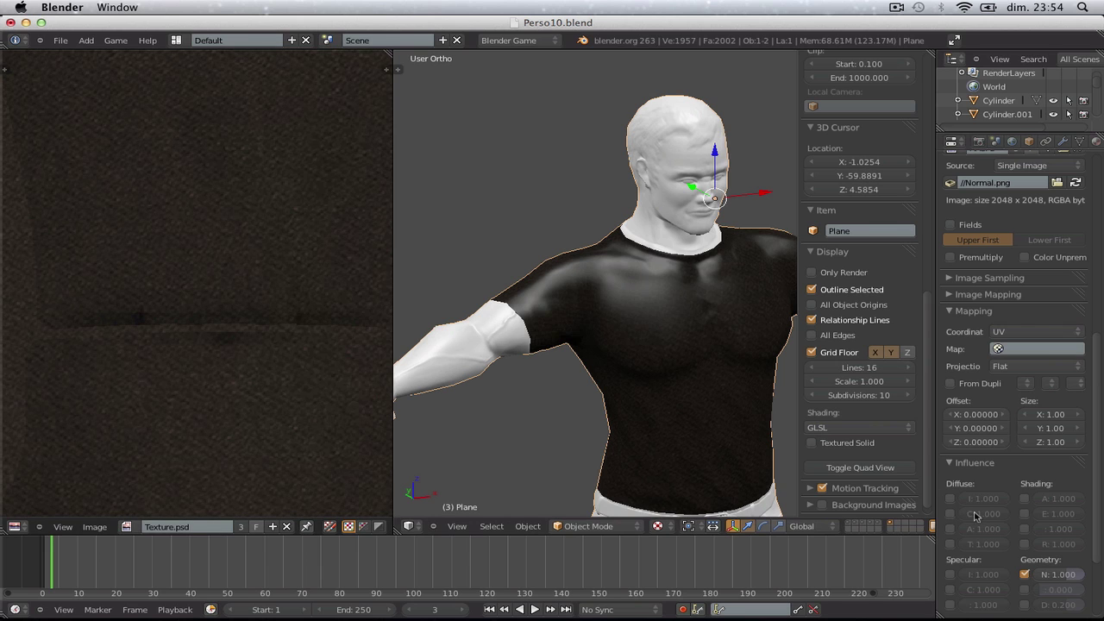
scroll(983, 513, down, 2)
scroll(1014, 487, up, 5)
scroll(1022, 336, up, 4)
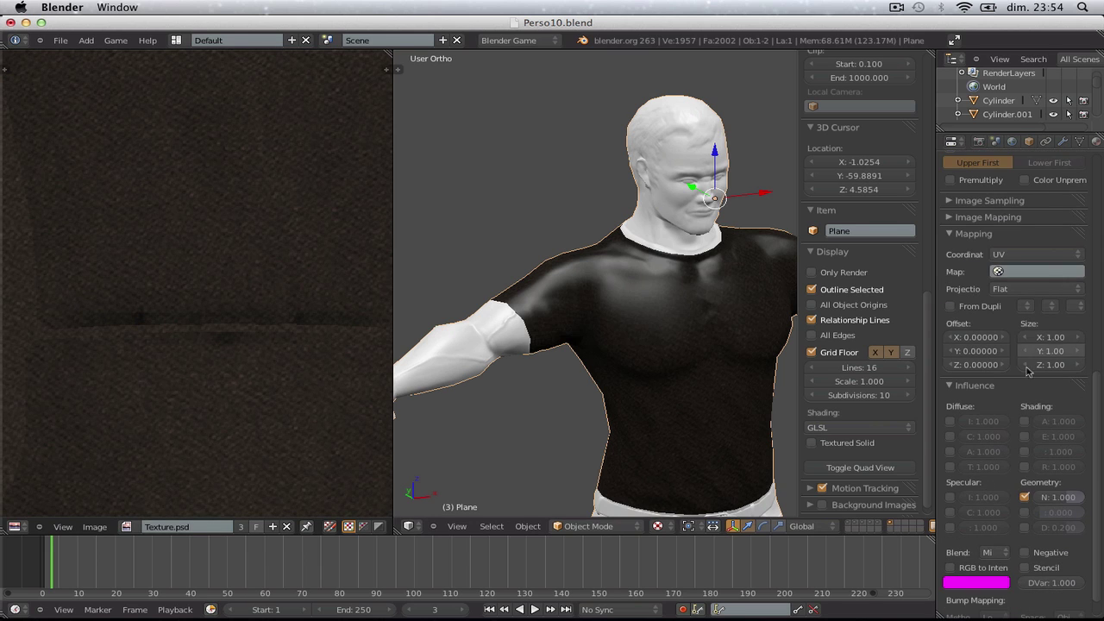
click(1095, 143)
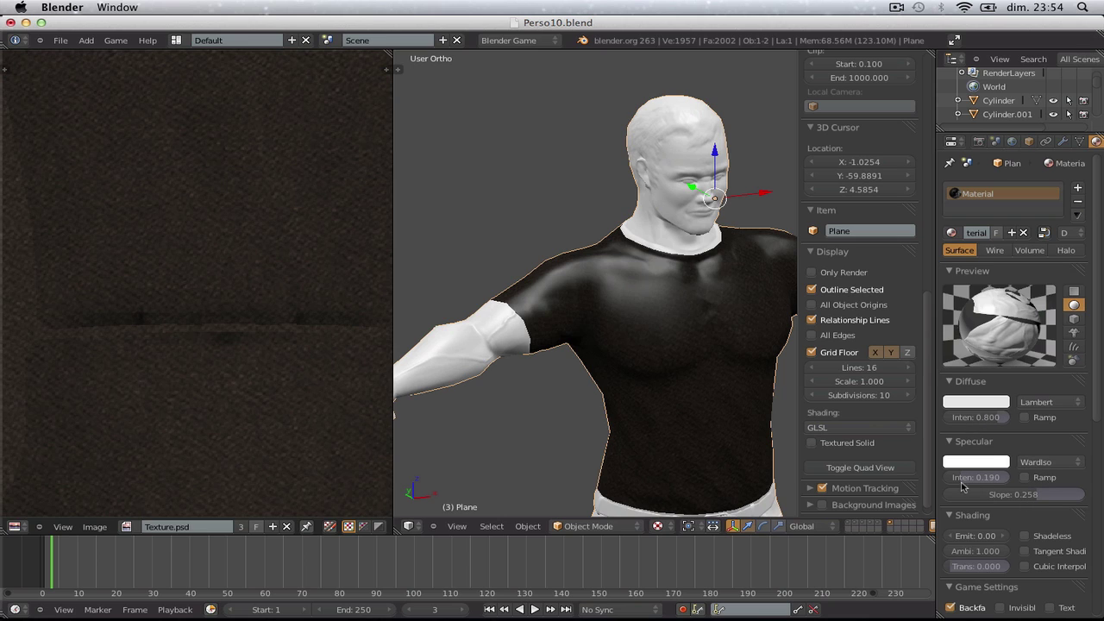
mouse_move(977, 486)
mouse_down()
mouse_move(951, 483)
mouse_move(965, 483)
mouse_up()
drag(964, 488, 965, 488)
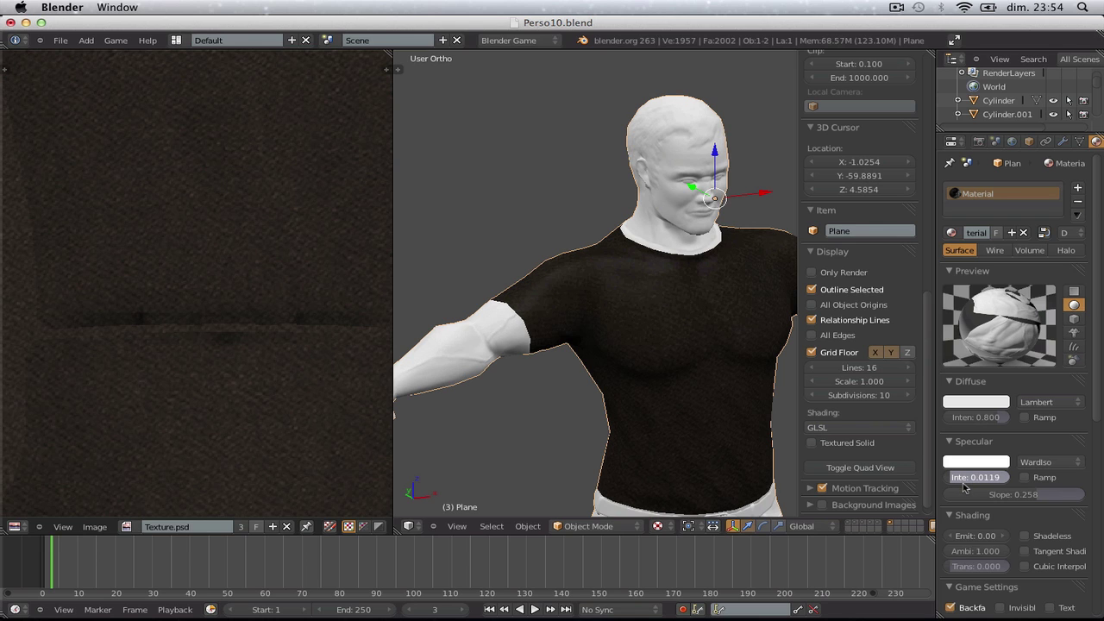
mouse_move(638, 380)
middle_down()
mouse_move(639, 359)
mouse_move(599, 363)
mouse_move(653, 382)
middle_up()
scroll(653, 382, down, 3)
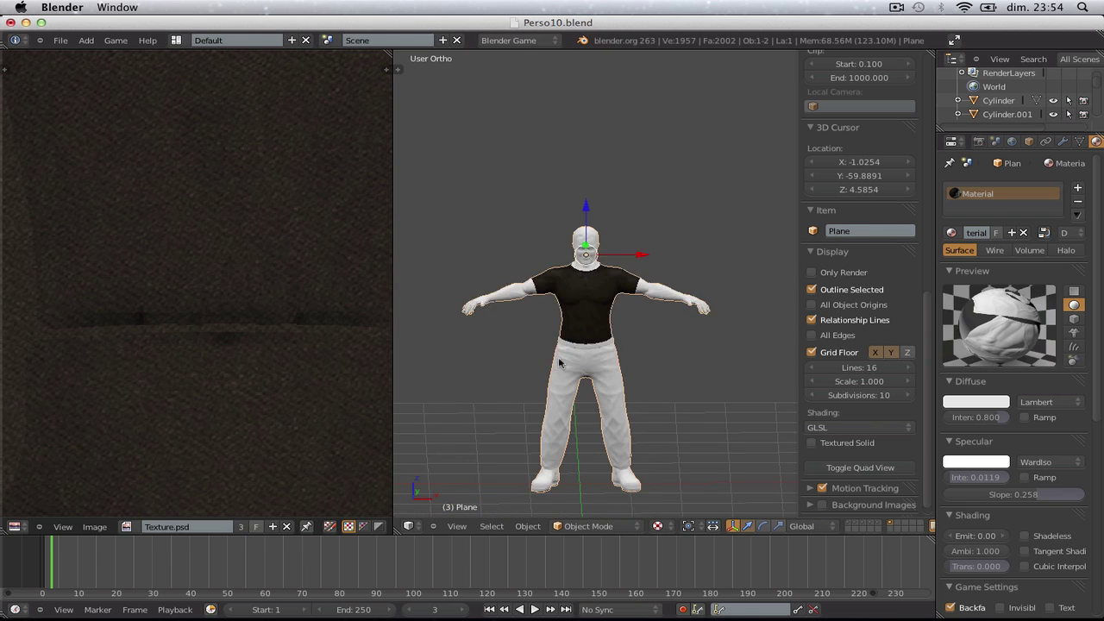
- Switch to Photoshop and add a Brightness/Contrast adjustment layer above all layers with brightness 49
key(super+Tab)
click(449, 328)
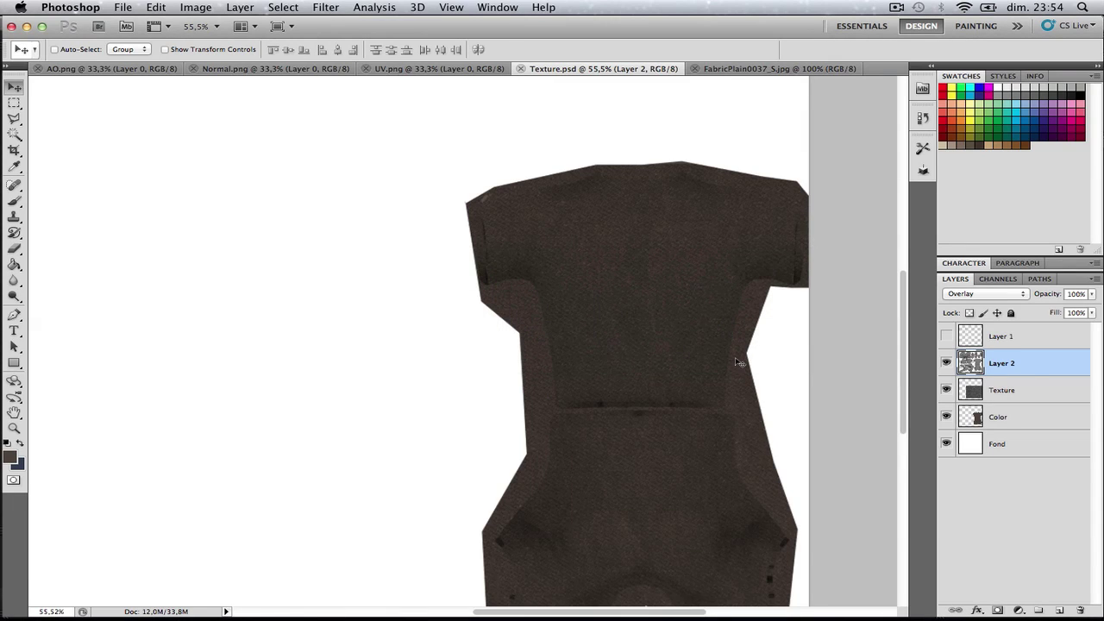
shift+click(1031, 415)
click(1015, 498)
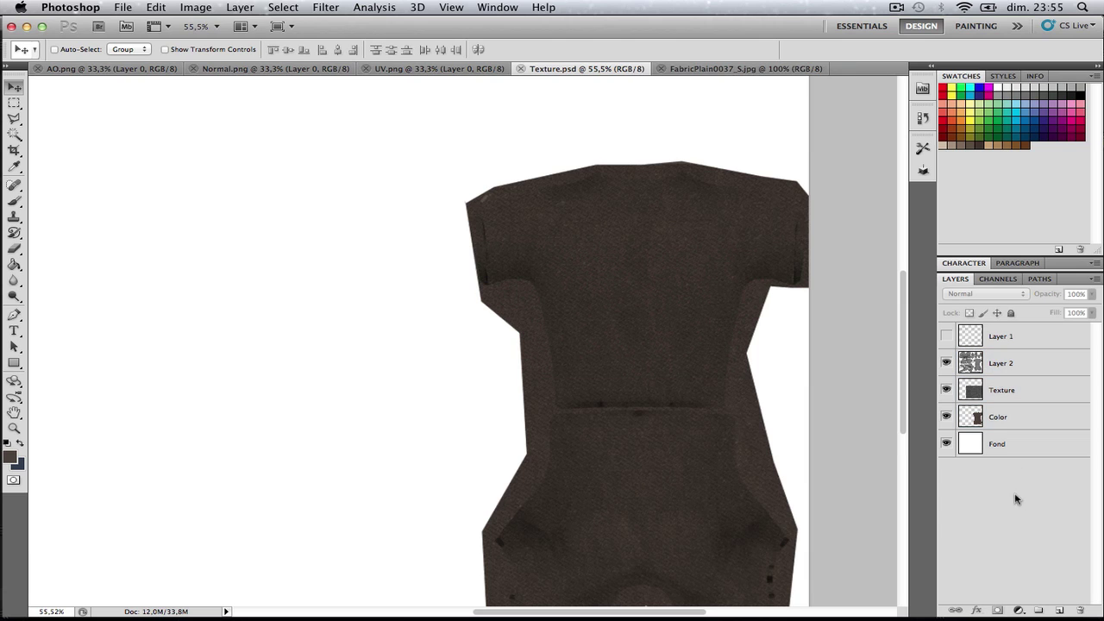
click(1018, 610)
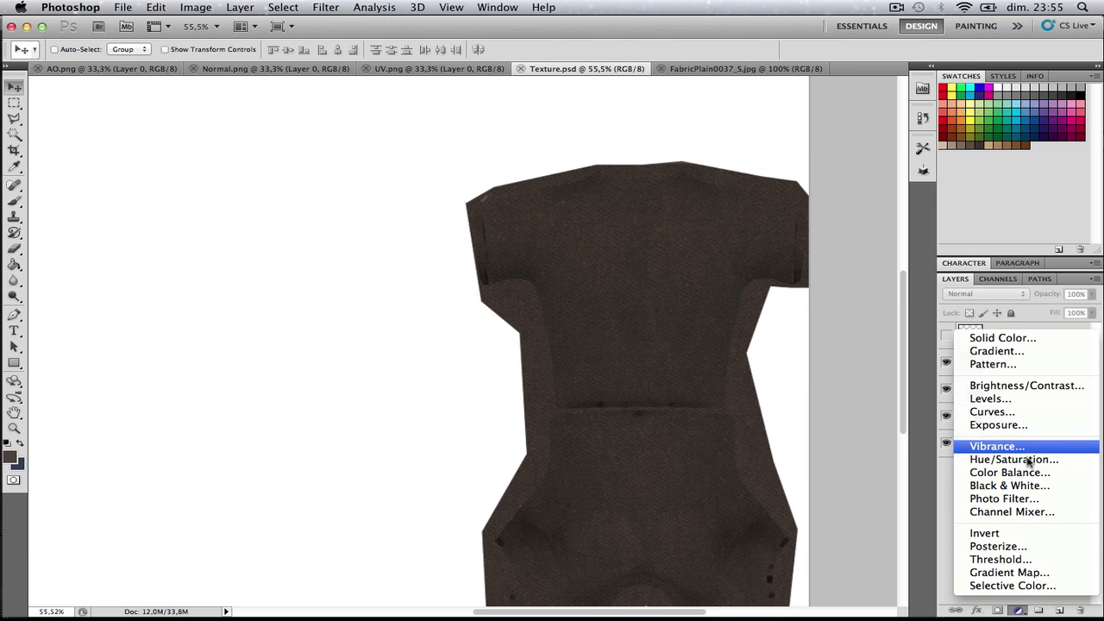
click(1026, 385)
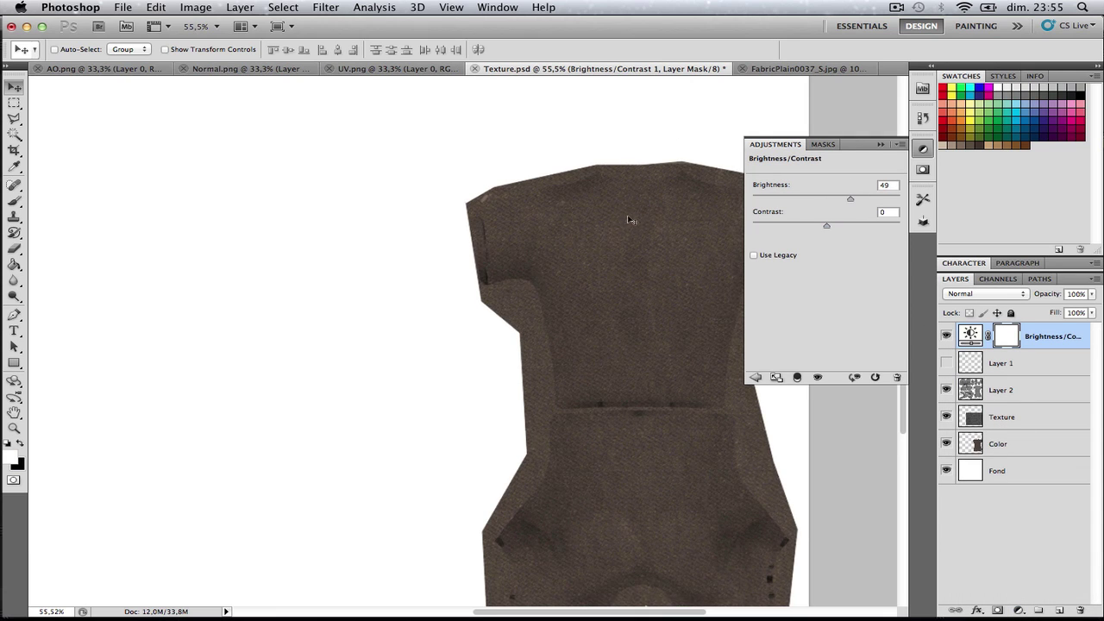
- Switch to Blender, reload Texture.psd and check the brightened shirt up close
key(super+Tab)
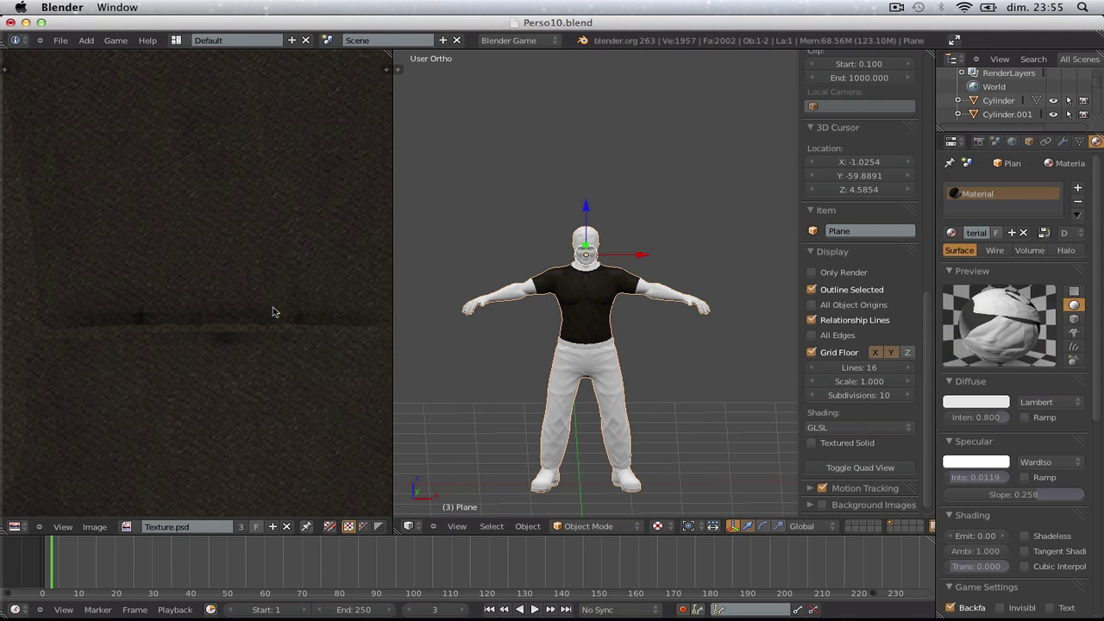
key(alt+r)
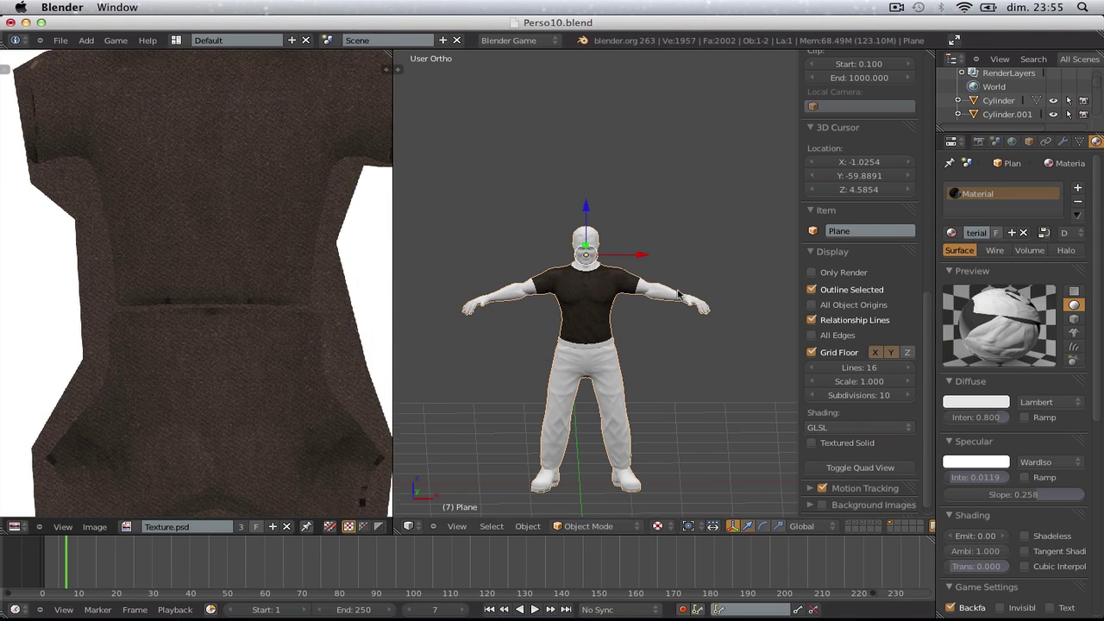
scroll(660, 328, up, 5)
scroll(661, 328, up, 4)
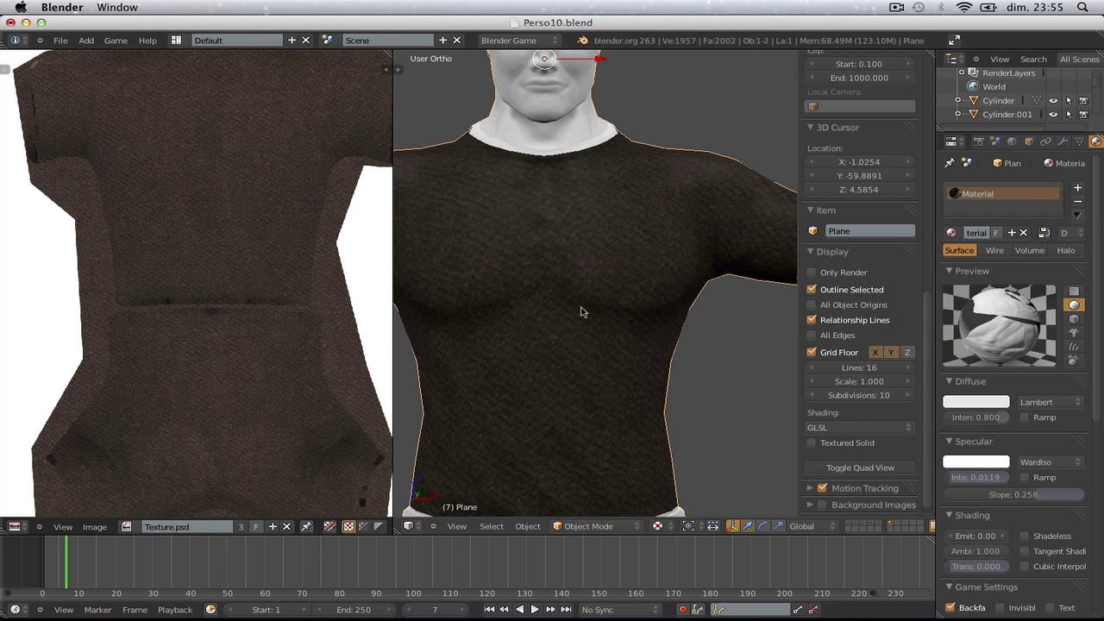
scroll(583, 312, down, 3)
- Put away the adjustment settings in Photoshop, then return to Blender and examine the shirt's fabric from an angle
key(super+Tab)
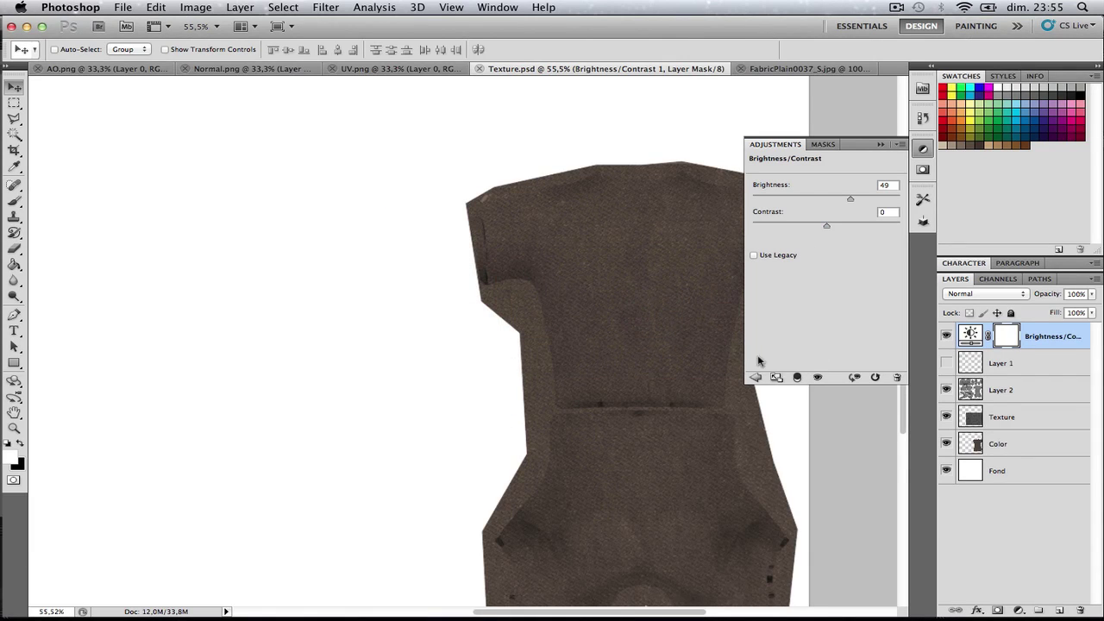
click(708, 156)
key(super+Tab)
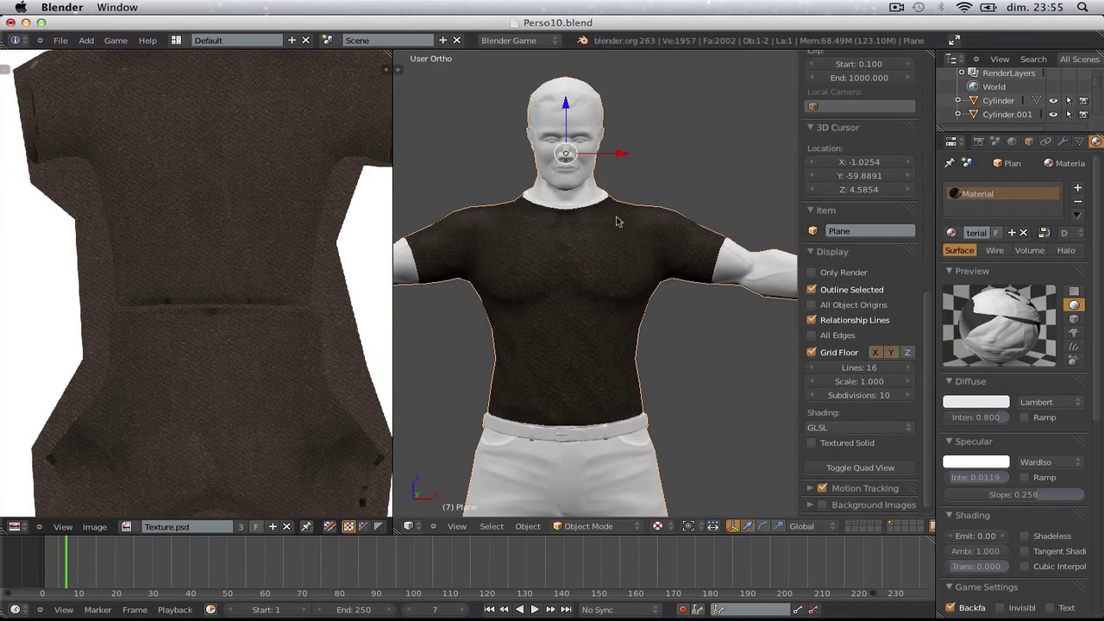
scroll(648, 193, up, 4)
scroll(648, 193, down, 7)
middle_drag(648, 195, 644, 267)
scroll(644, 267, up, 4)
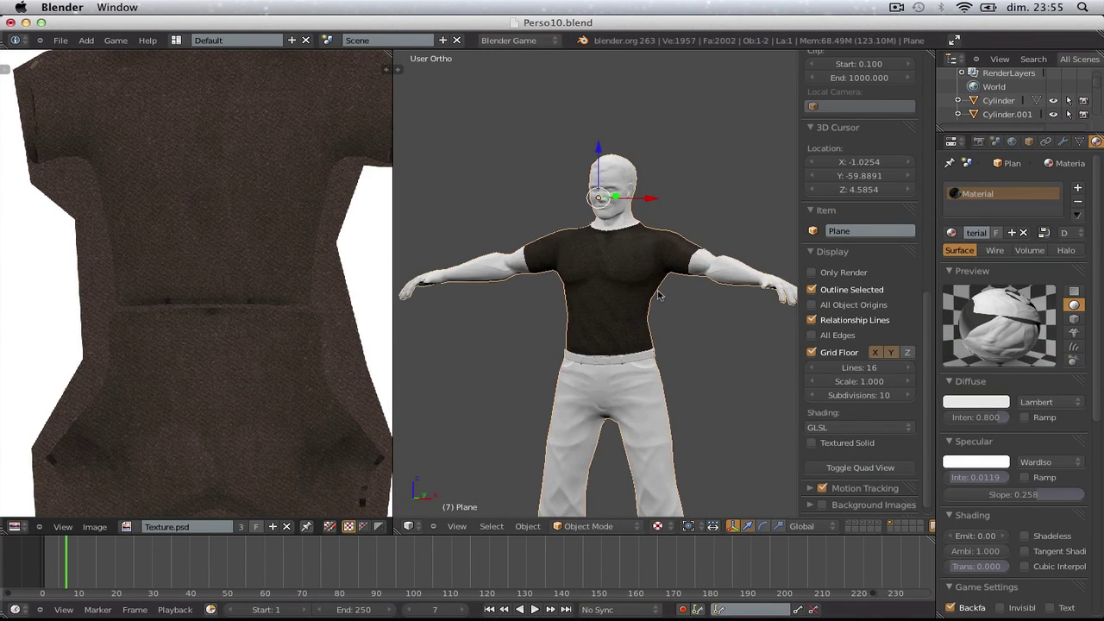
- Switch to Photoshop, scale the Texture layer's fabric to 50.04% and place it over the lower part of the shirt
key(super+Tab)
click(1031, 425)
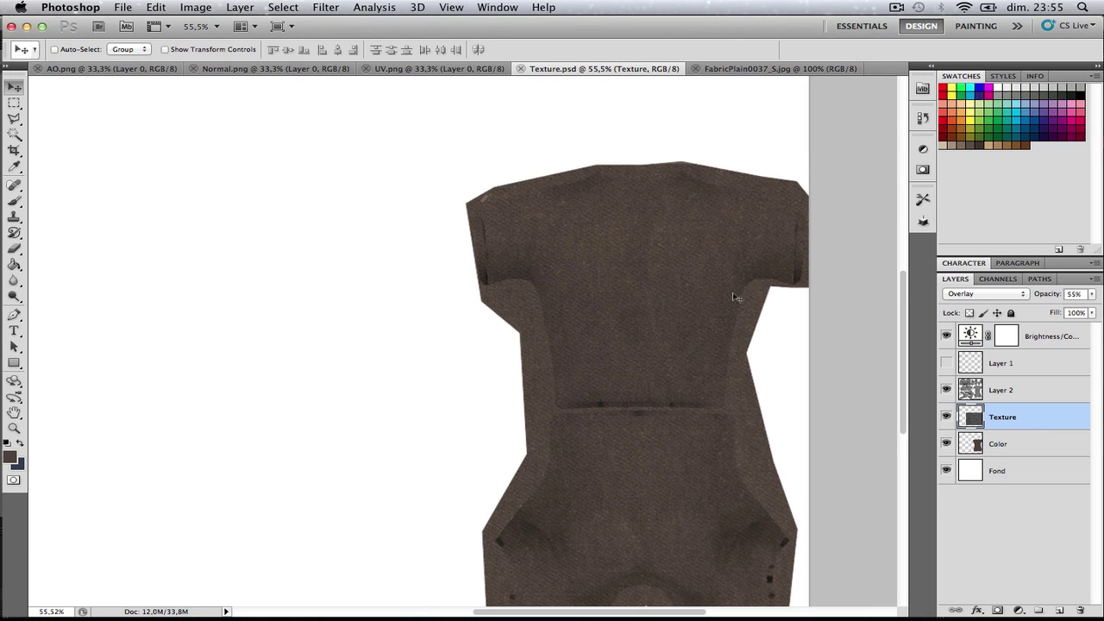
key(ctrl+t)
alt+scroll(485, 188, down, 5)
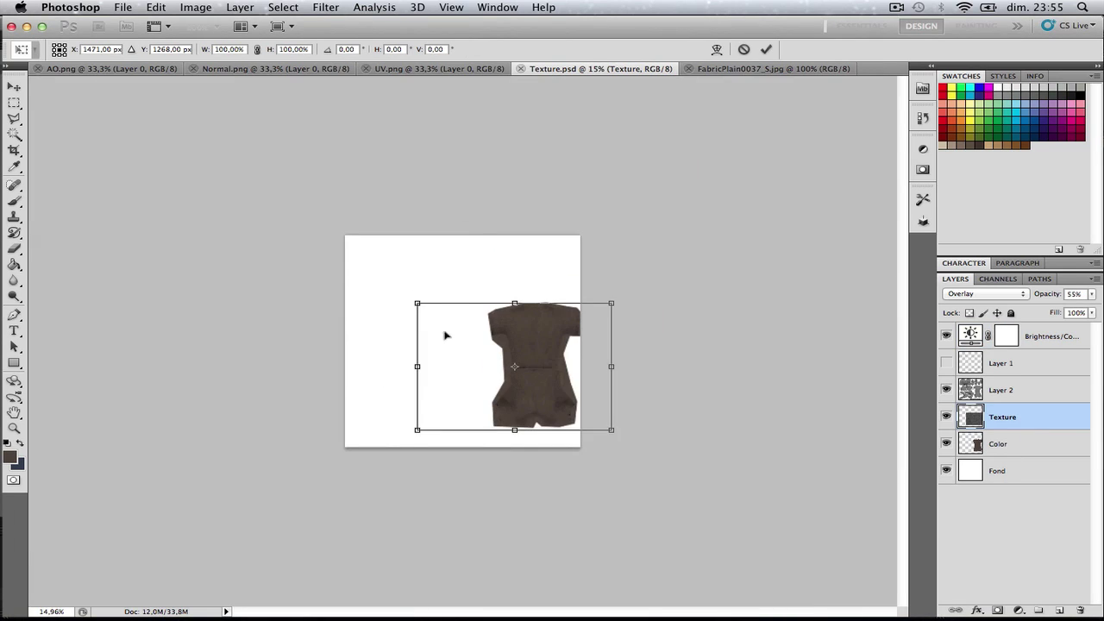
alt+scroll(445, 335, up, 2)
drag(415, 296, 525, 370)
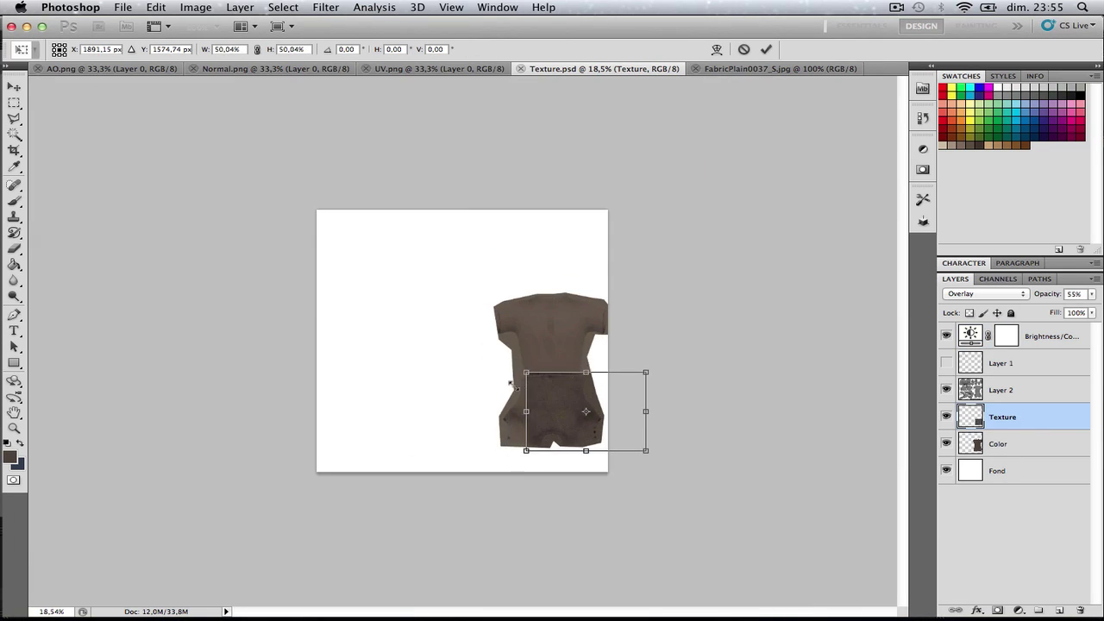
alt+scroll(545, 392, up, 8)
alt+scroll(649, 451, down, 1)
drag(652, 433, 532, 427)
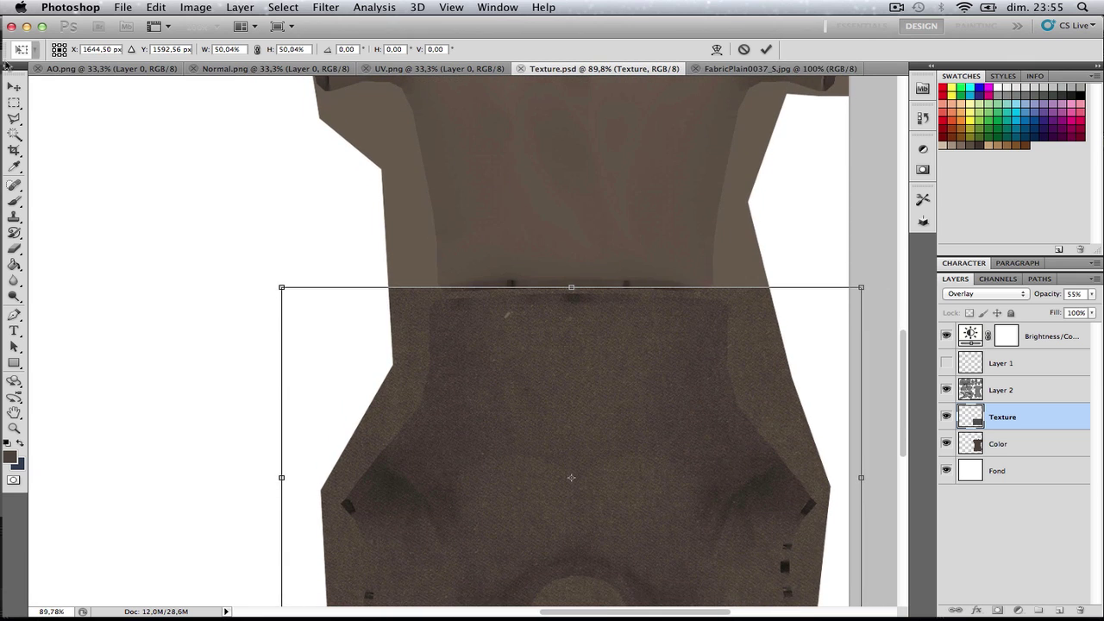
click(13, 87)
key(Return)
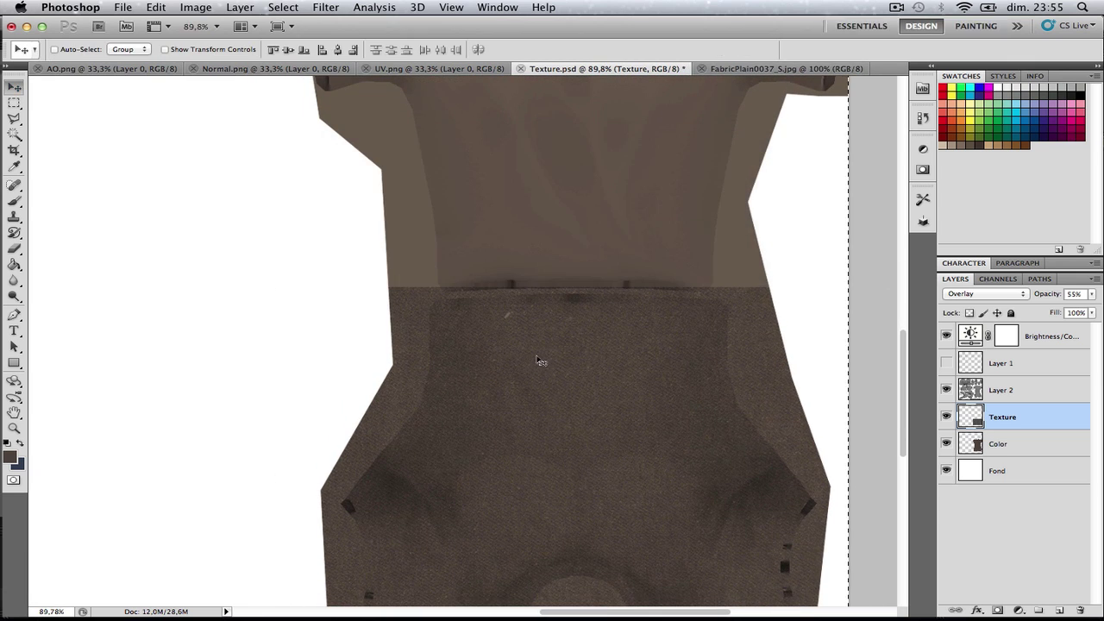
- Copy the scaled fabric upward within the Texture layer to cover the upper shirt and sleeves, and clear the selection
drag(567, 253, 571, 363)
drag(581, 465, 581, 135)
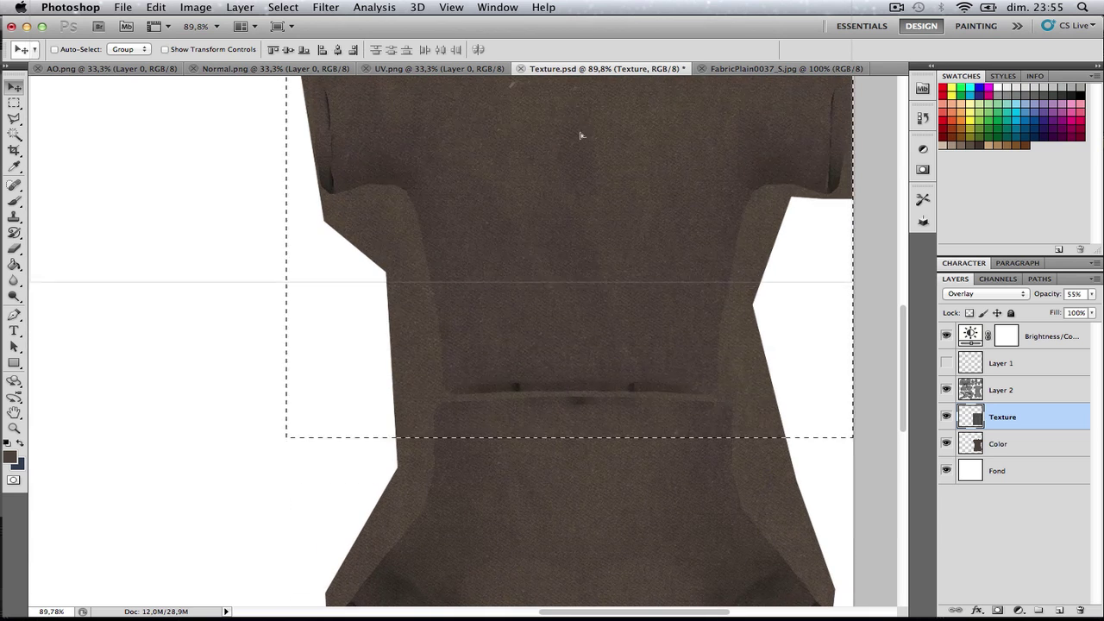
drag(581, 214, 579, 357)
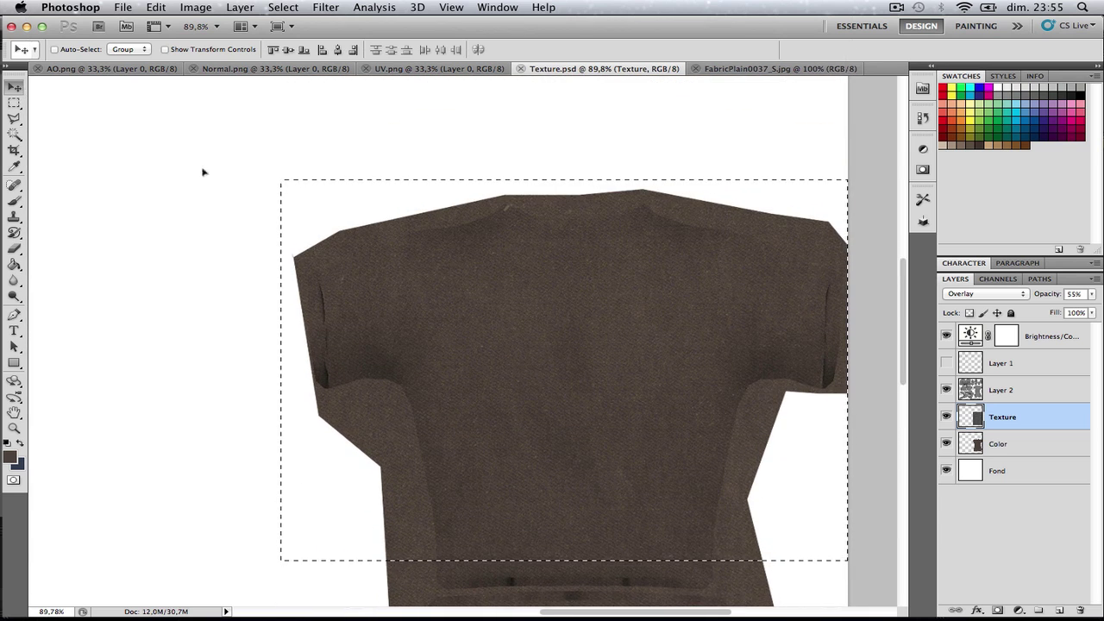
key(super+d)
- Switch to Blender, reload Texture.psd and inspect the finer fabric on the shirt from the back and in front orthographic view
key(super+Tab)
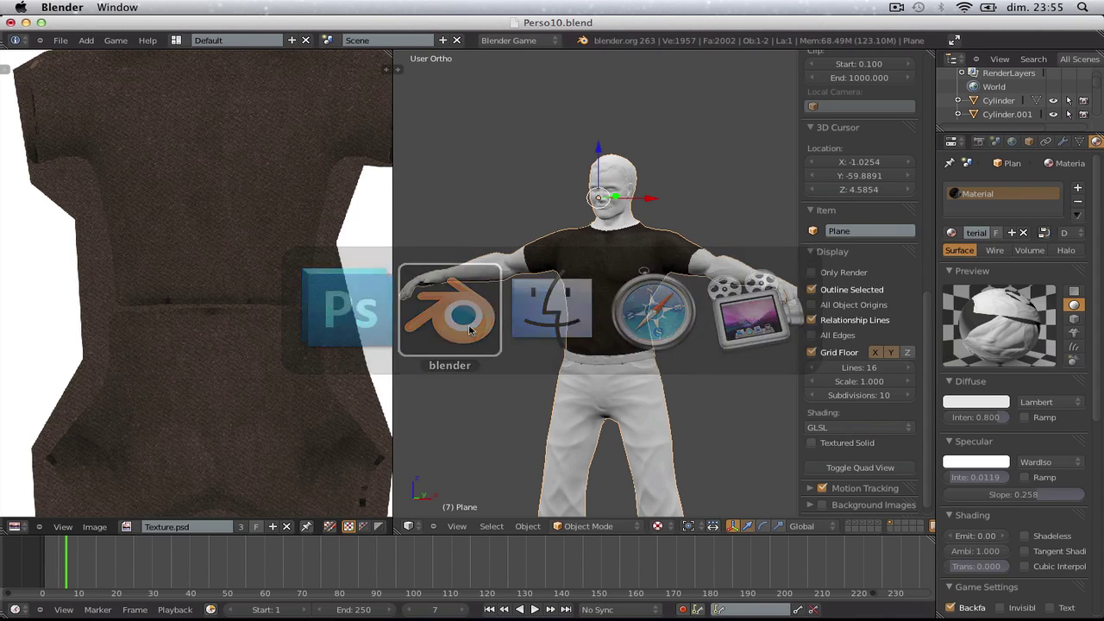
key(alt+r)
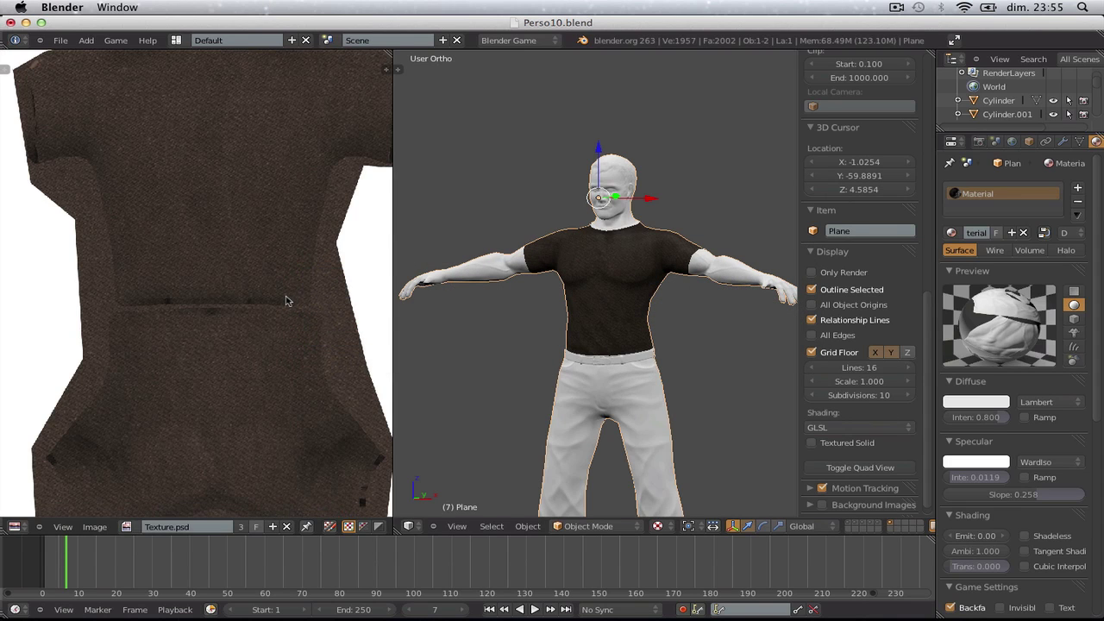
scroll(746, 289, up, 3)
scroll(747, 291, down, 2)
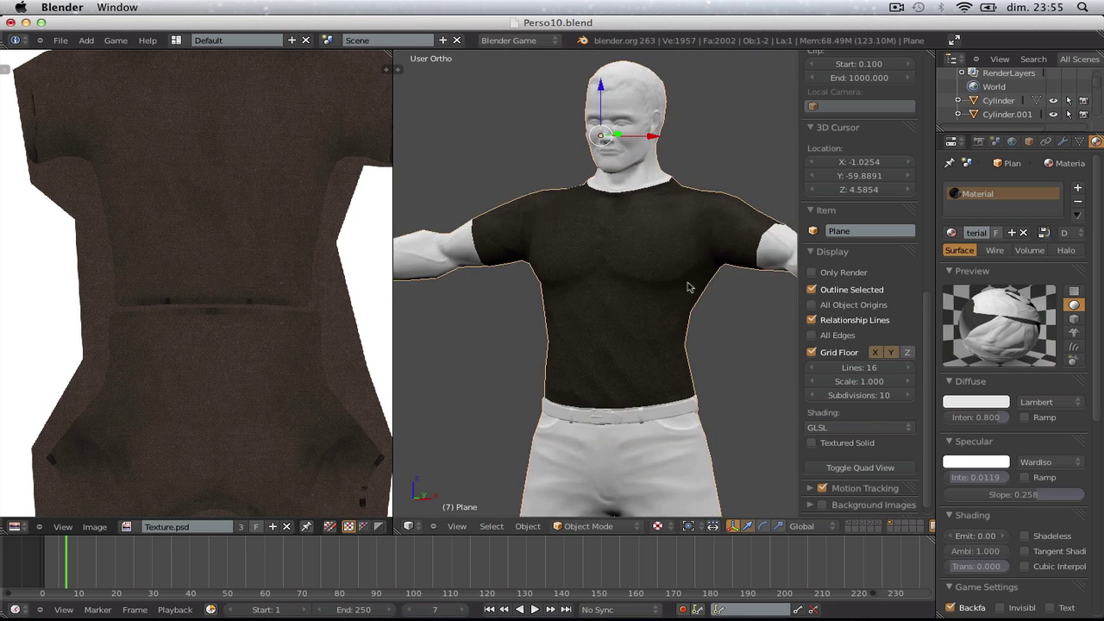
middle_drag(690, 284, 503, 301)
scroll(661, 338, up, 2)
scroll(660, 338, down, 6)
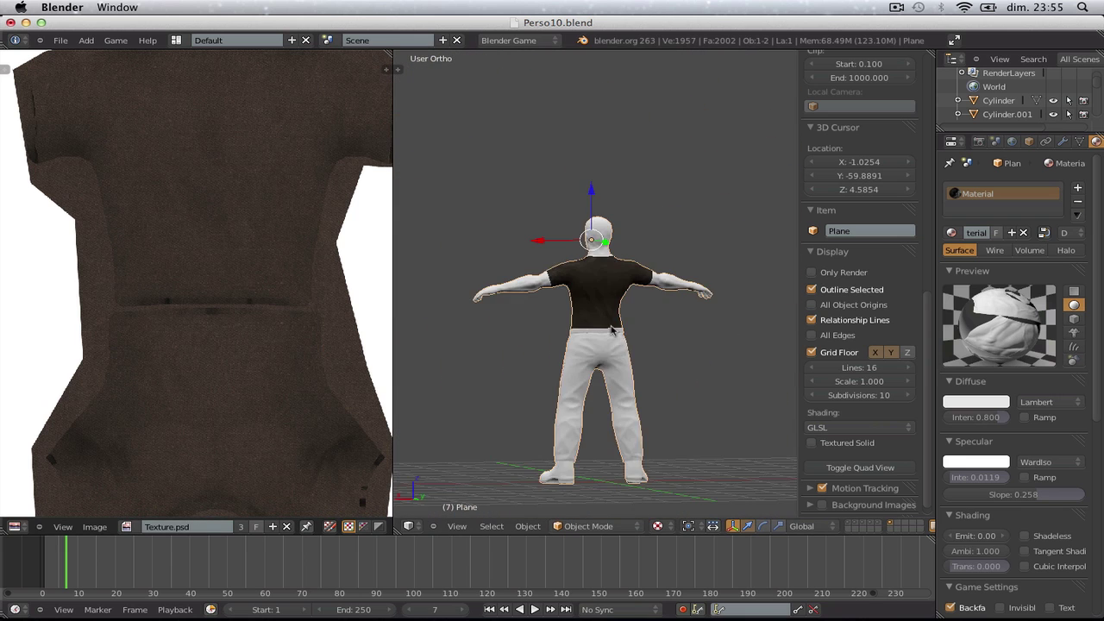
key(KP_1)
key(KP_5)
scroll(607, 324, up, 3)
scroll(604, 310, up, 2)
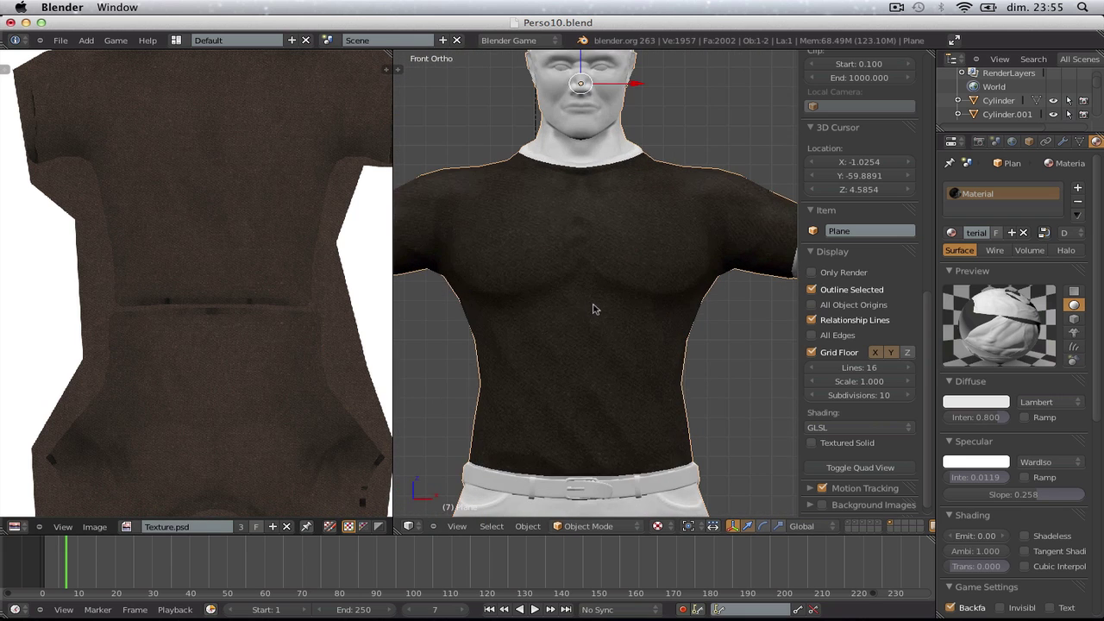
scroll(622, 283, down, 3)
middle_drag(620, 283, 650, 311)
- Switch to Photoshop and create a new empty layer directly above the Texture layer
key(super+Tab)
click(425, 311)
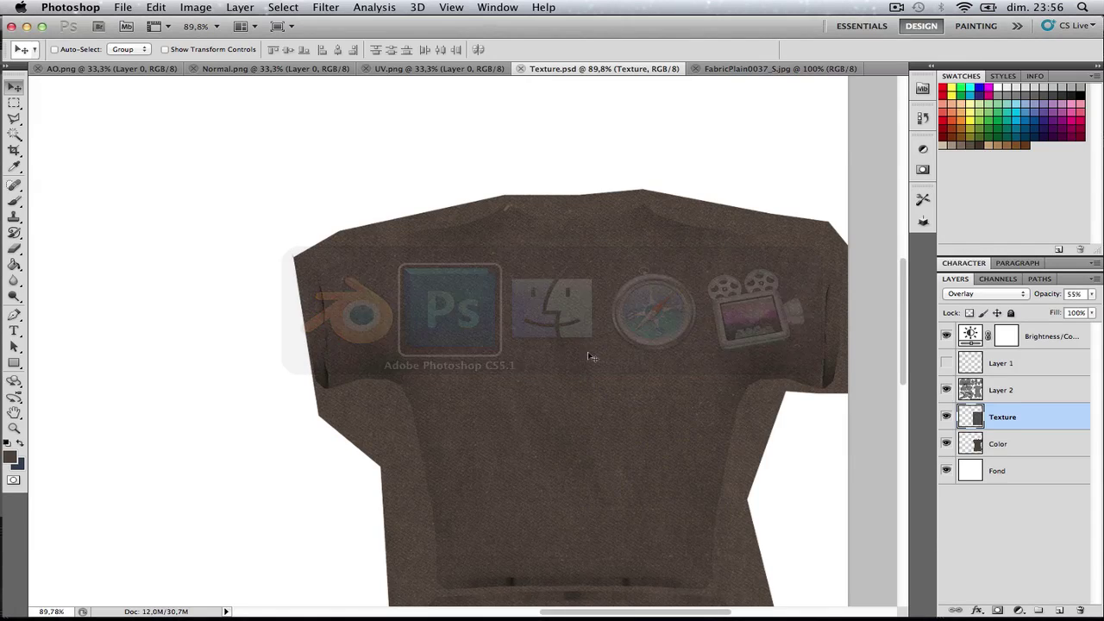
scroll(739, 400, down, 5)
alt+scroll(739, 400, down, 5)
alt+scroll(739, 400, up, 3)
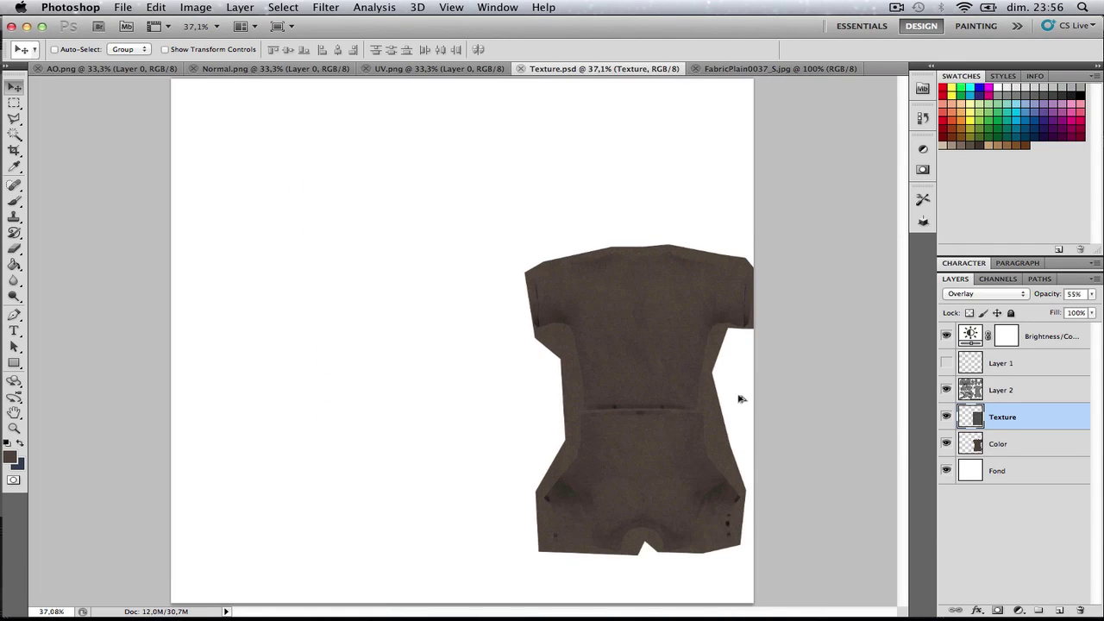
alt+scroll(776, 374, up, 2)
drag(776, 374, 615, 265)
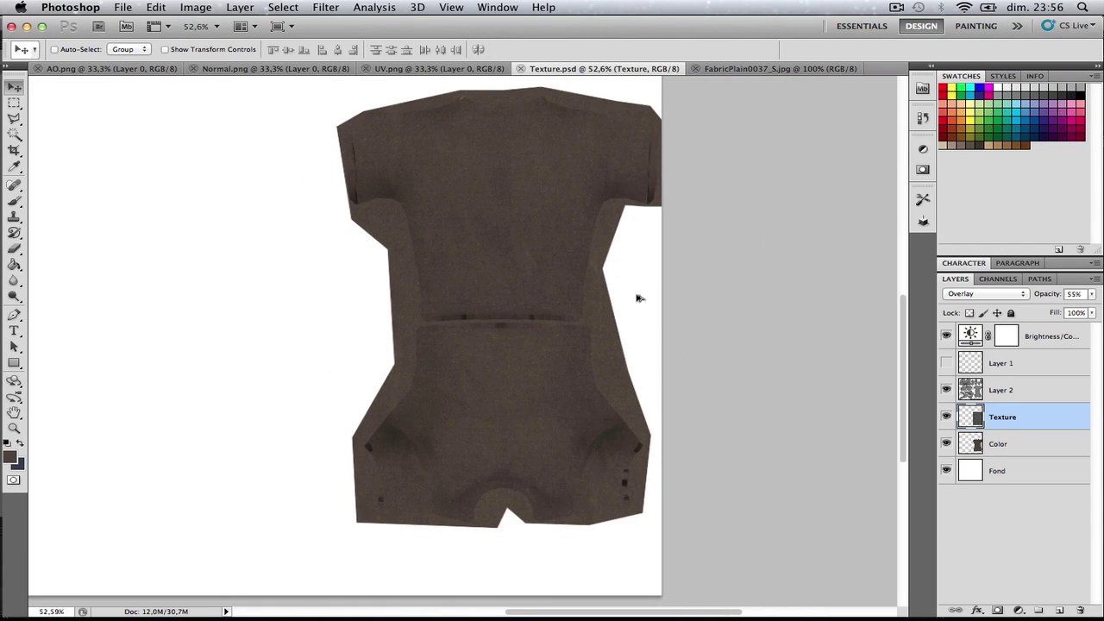
click(1060, 610)
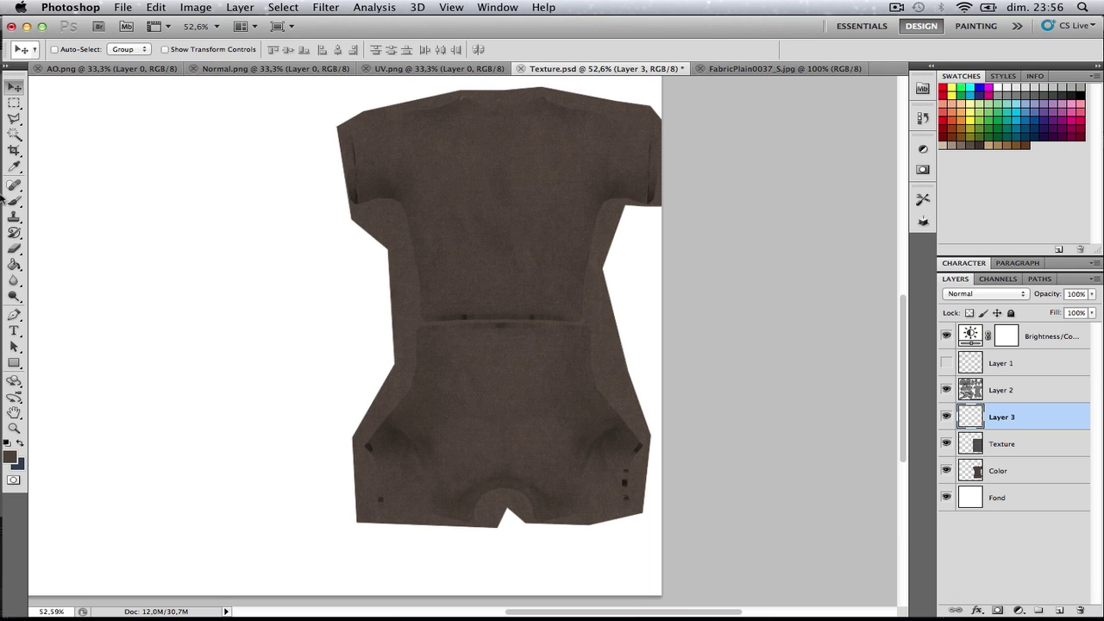
- Set the foreground colour to a neutral mid grey with 0% saturation and activate the Paint Bucket tool
click(18, 266)
click(10, 457)
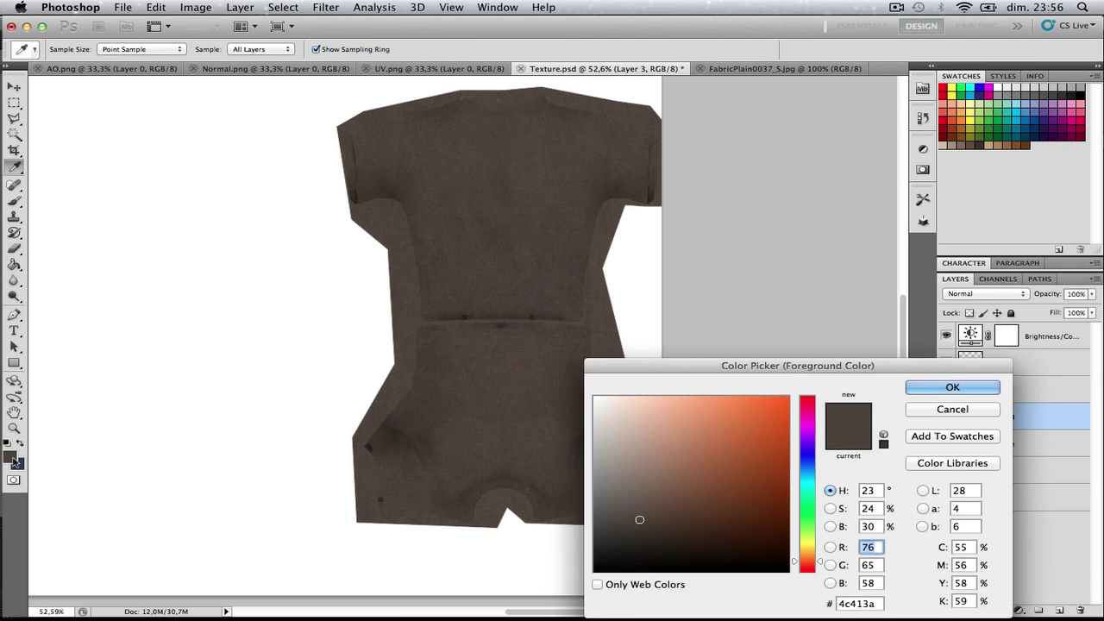
drag(612, 504, 480, 486)
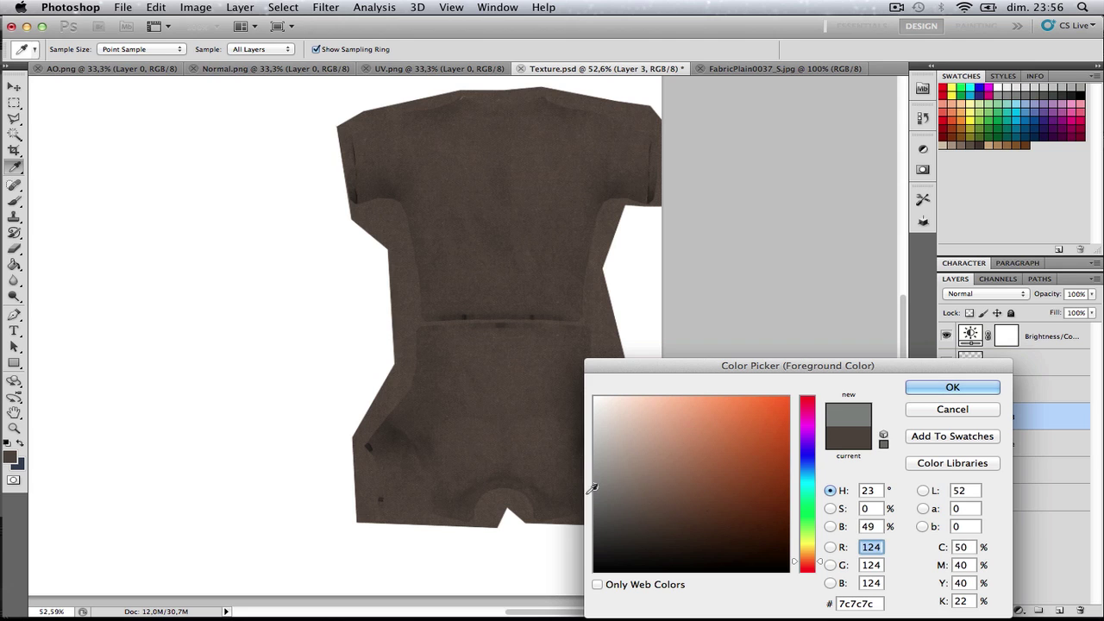
click(870, 526)
text(5)
key(Return)
key(g)
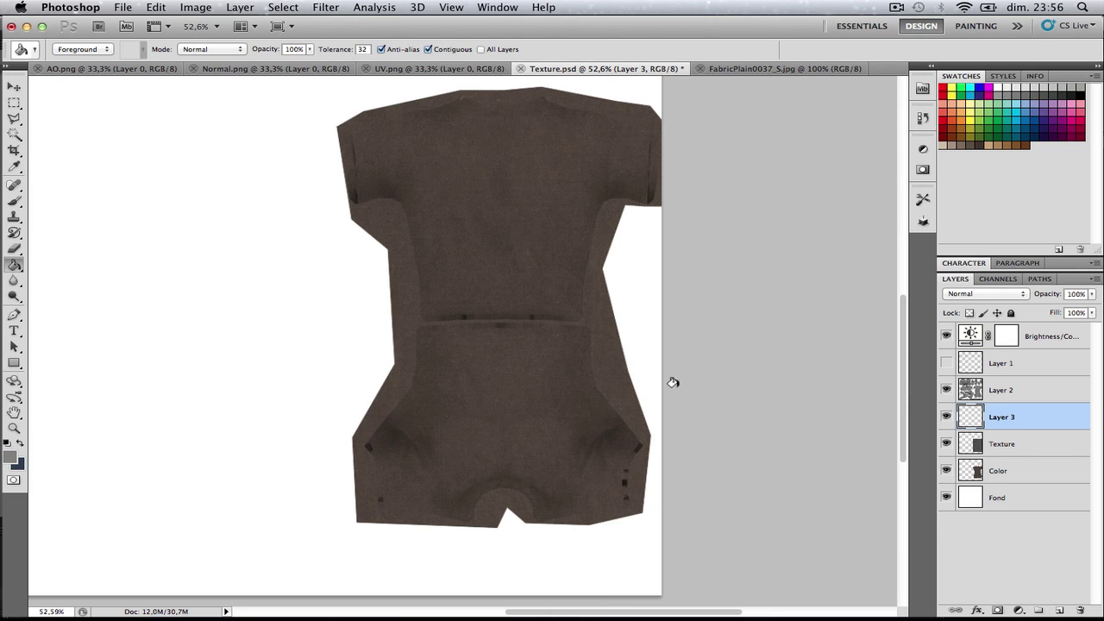
- Fill Layer 3 with the mid grey and set its blend mode to Multiply
click(462, 399)
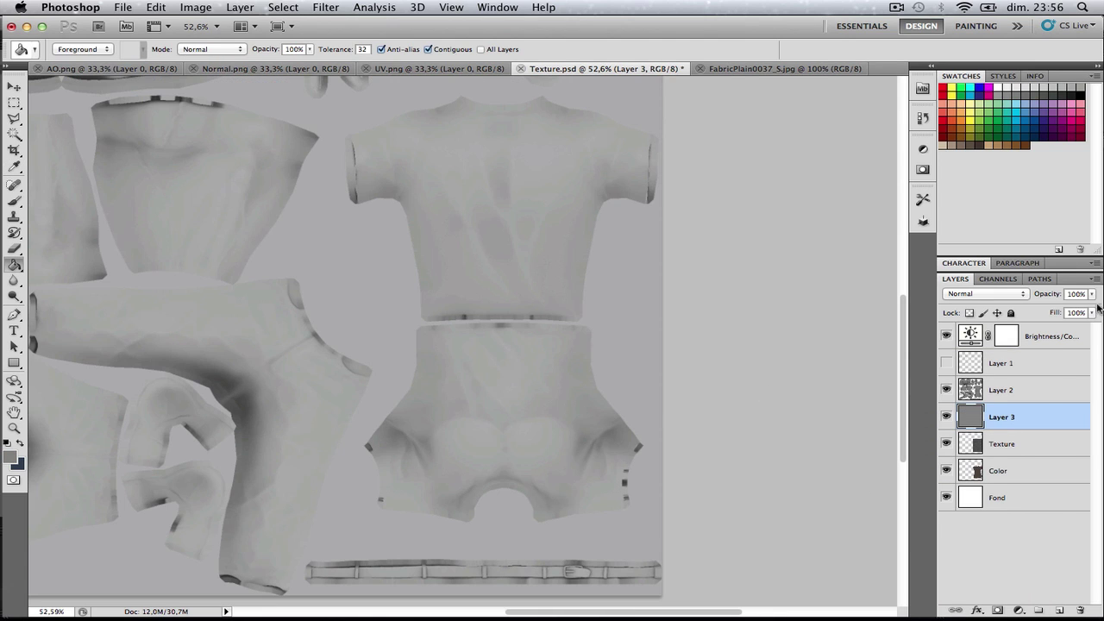
click(983, 294)
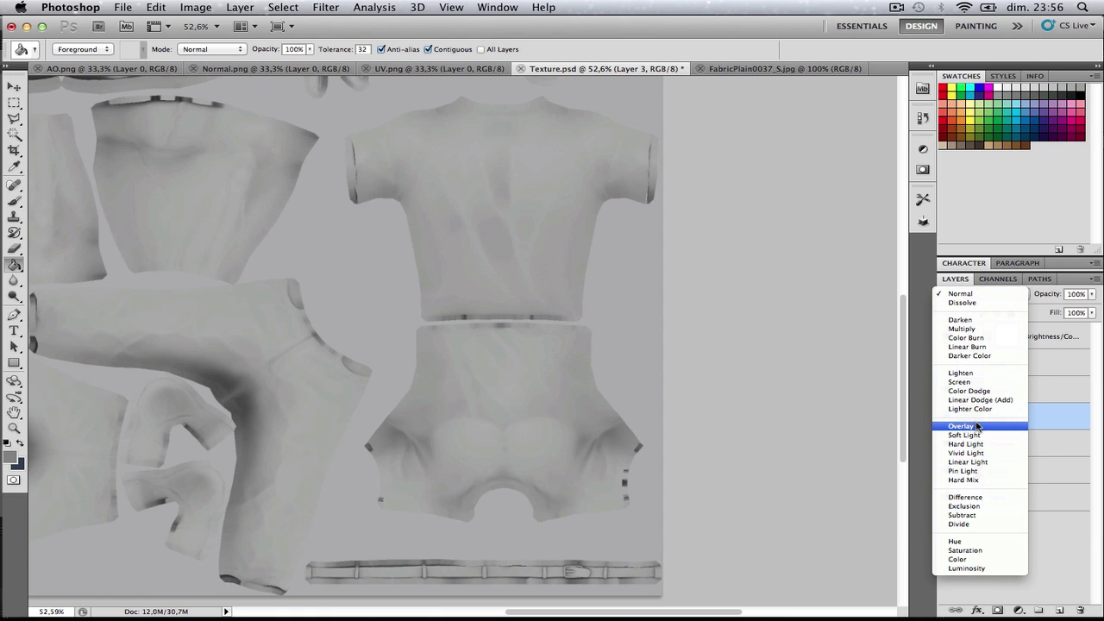
click(962, 328)
scroll(604, 337, up, 1)
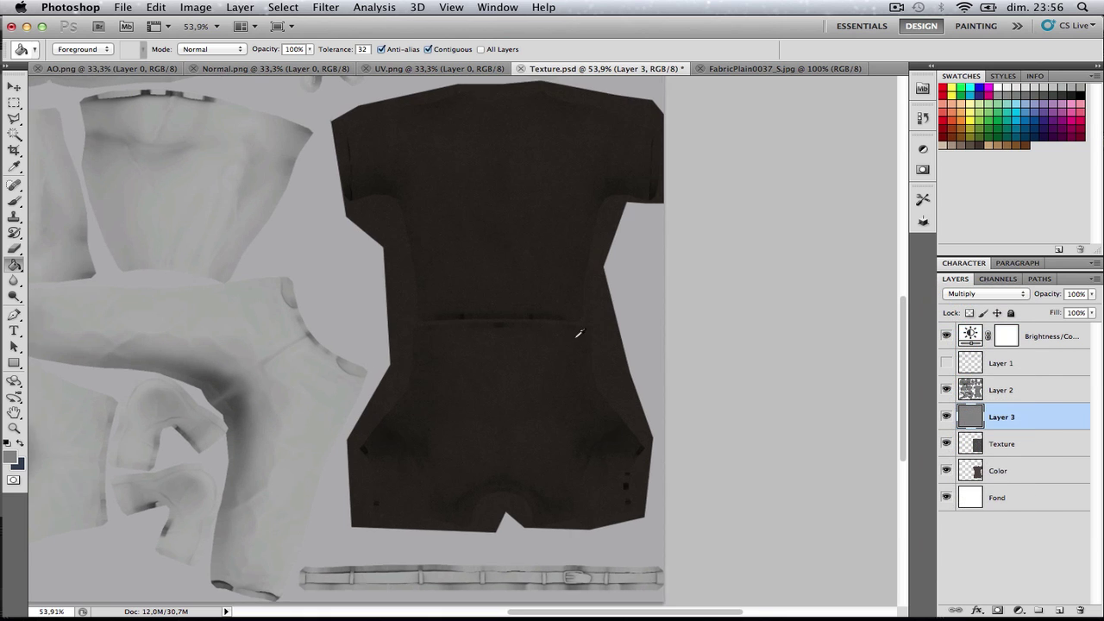
scroll(578, 334, up, 5)
scroll(580, 339, down, 6)
scroll(581, 343, up, 2)
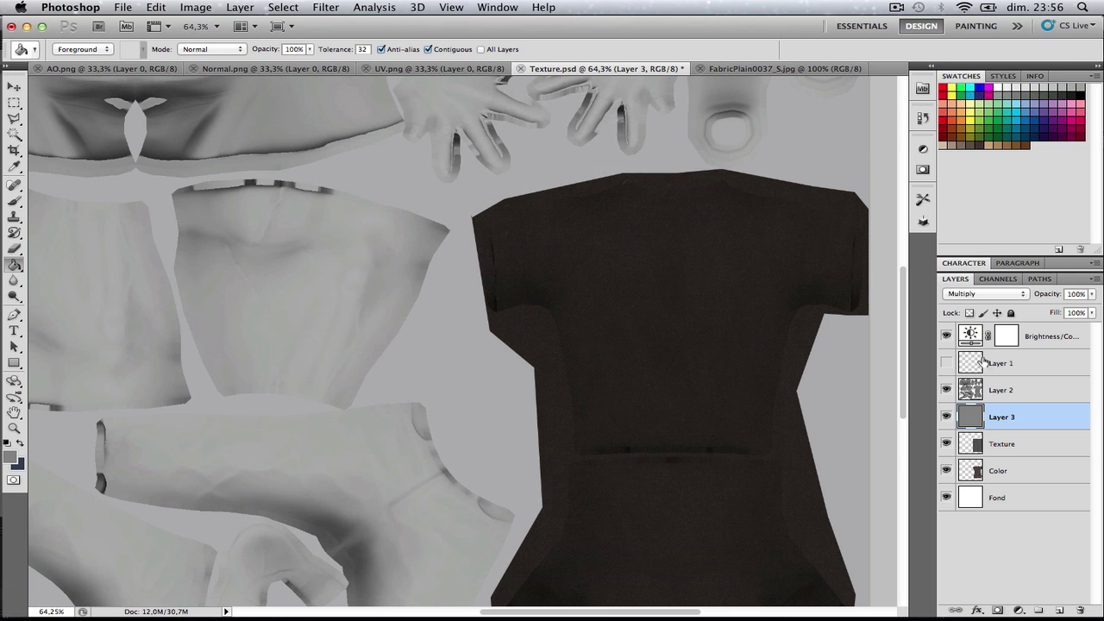
- Reduce Layer 3's opacity to 50%, check the shirt, and save Texture.psd
click(1092, 295)
drag(1049, 311, 1064, 312)
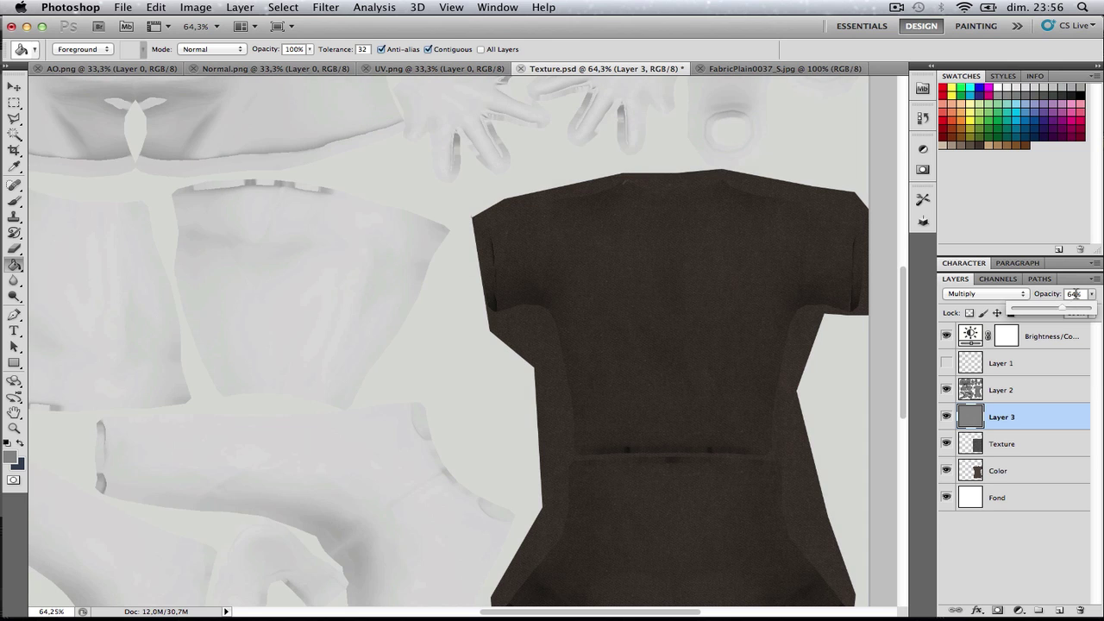
double_click(1074, 294)
text(50)
key(Return)
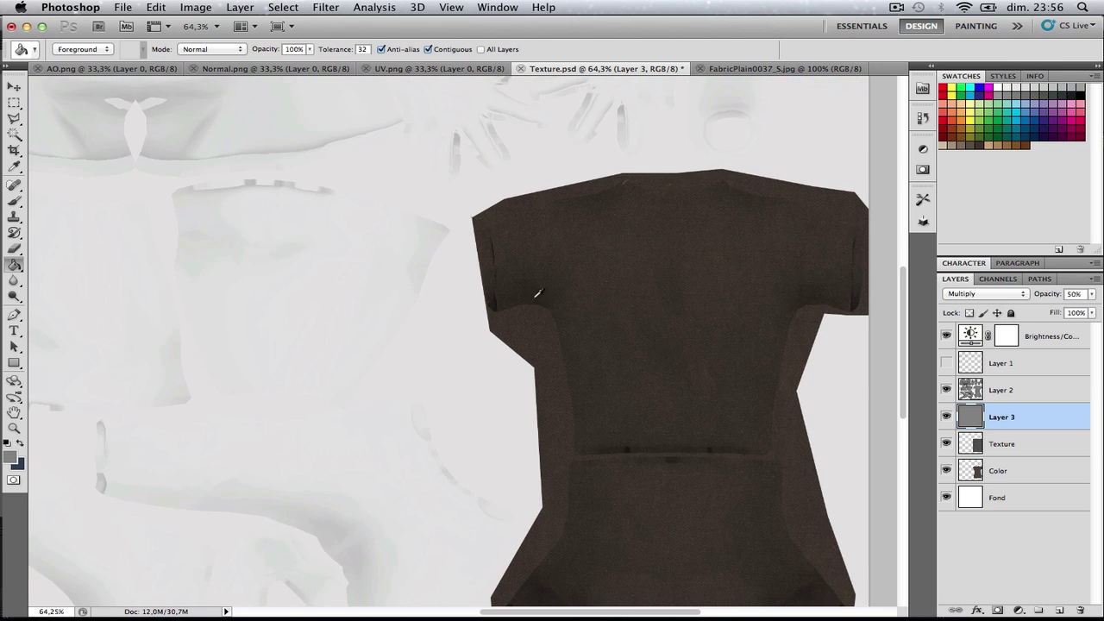
alt+scroll(574, 327, down, 1)
scroll(583, 472, down, 3)
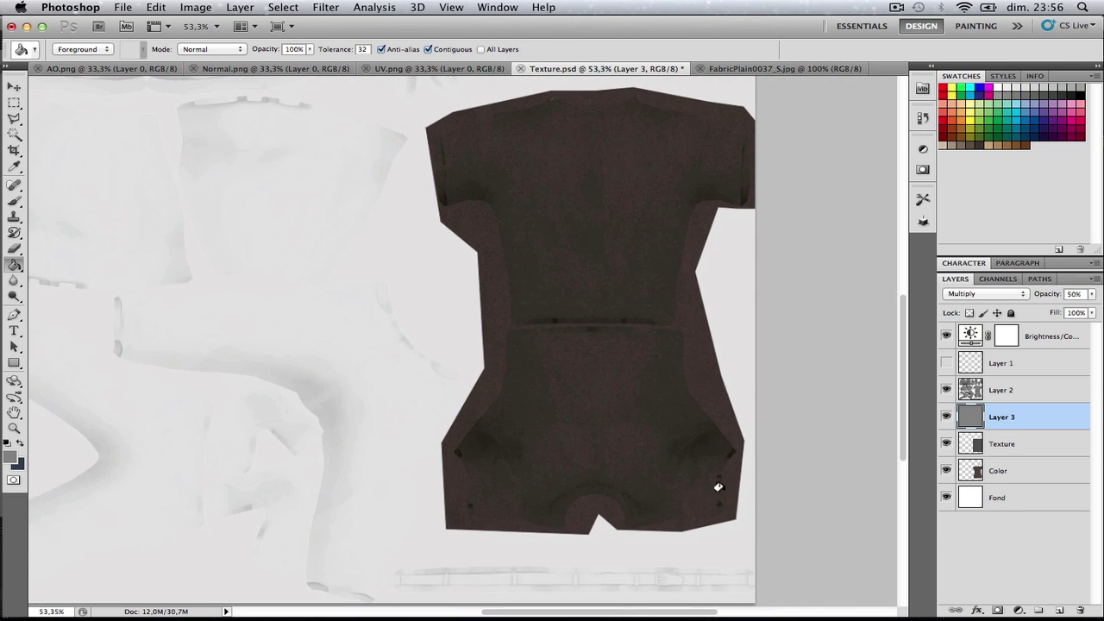
alt+scroll(601, 245, up, 1)
alt+scroll(576, 236, up, 2)
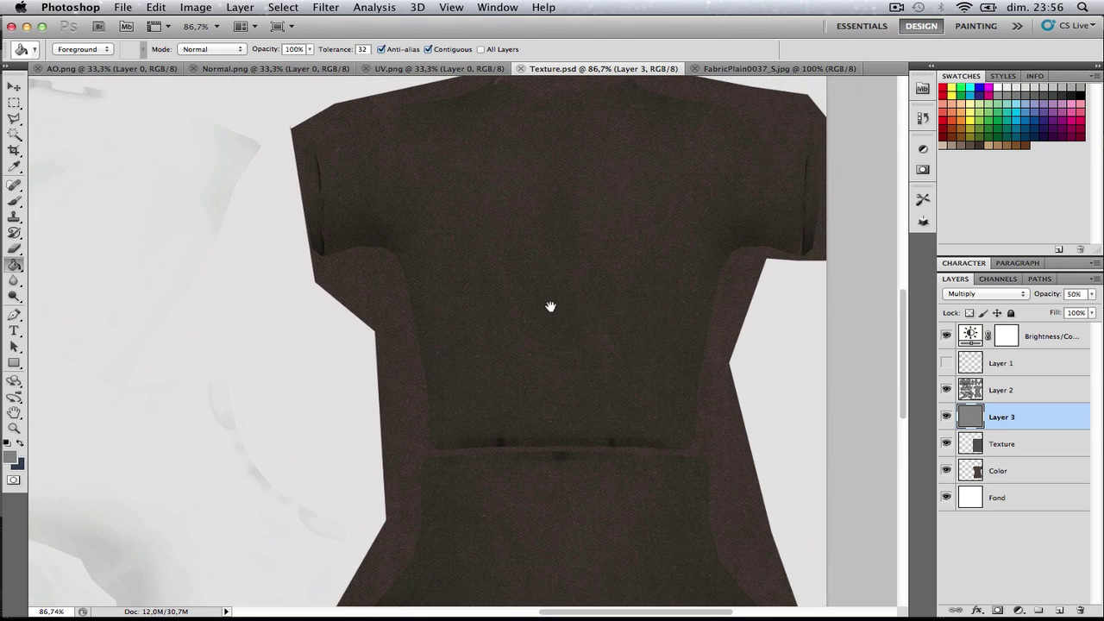
- Copy the whole normal map from Normal.png and paste it into Texture.psd as a layer directly above Layer 3
click(110, 70)
click(259, 69)
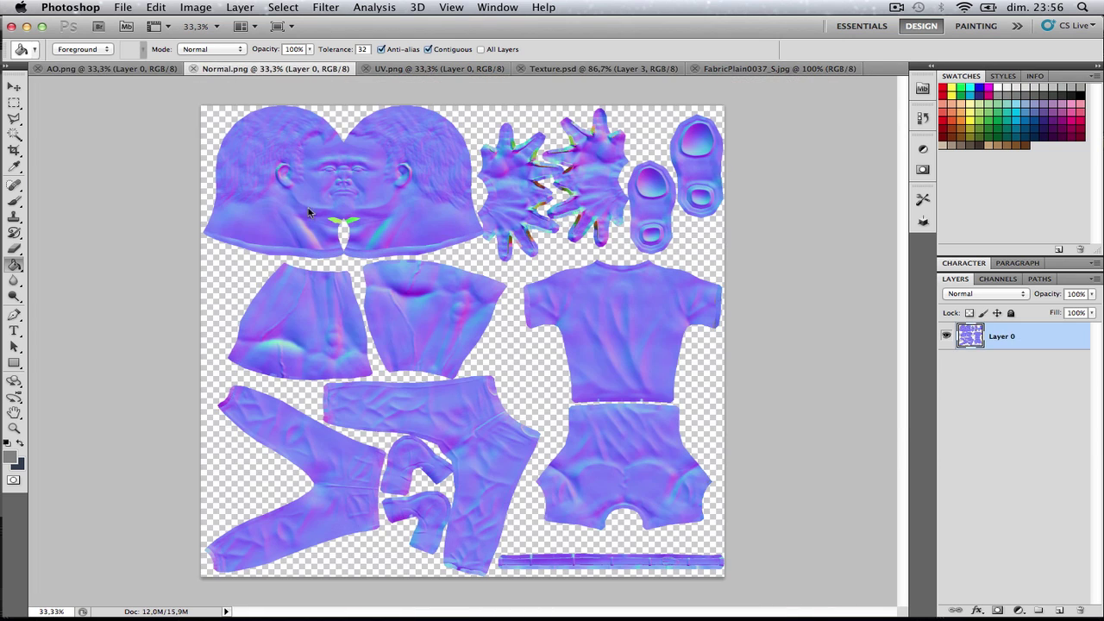
key(super+a)
key(super+c)
click(601, 70)
key(super+v)
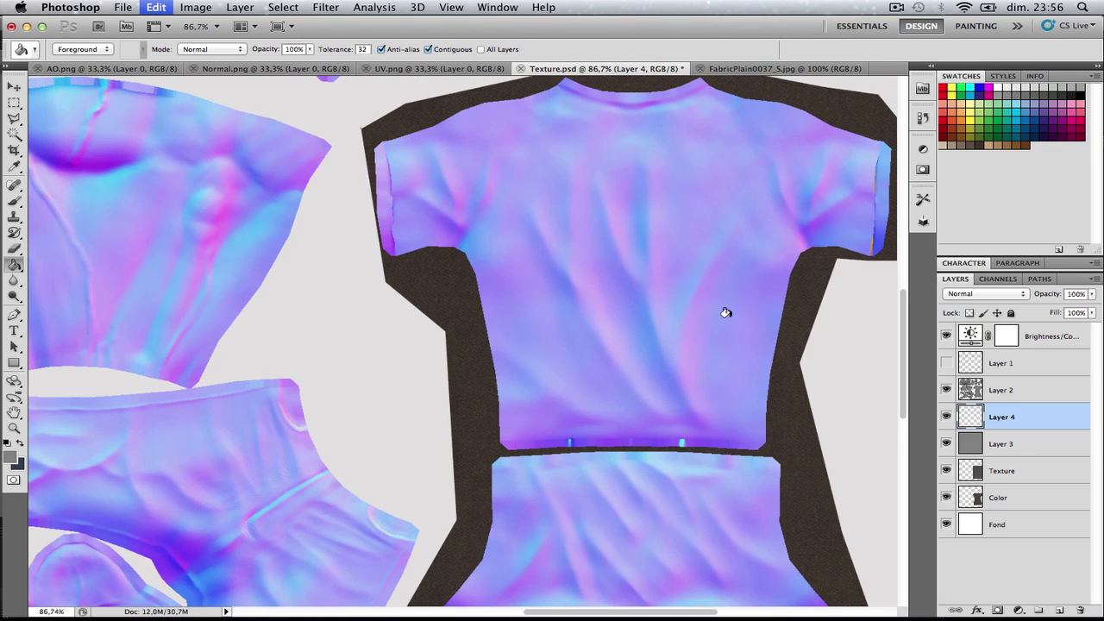
alt+scroll(682, 412, down, 3)
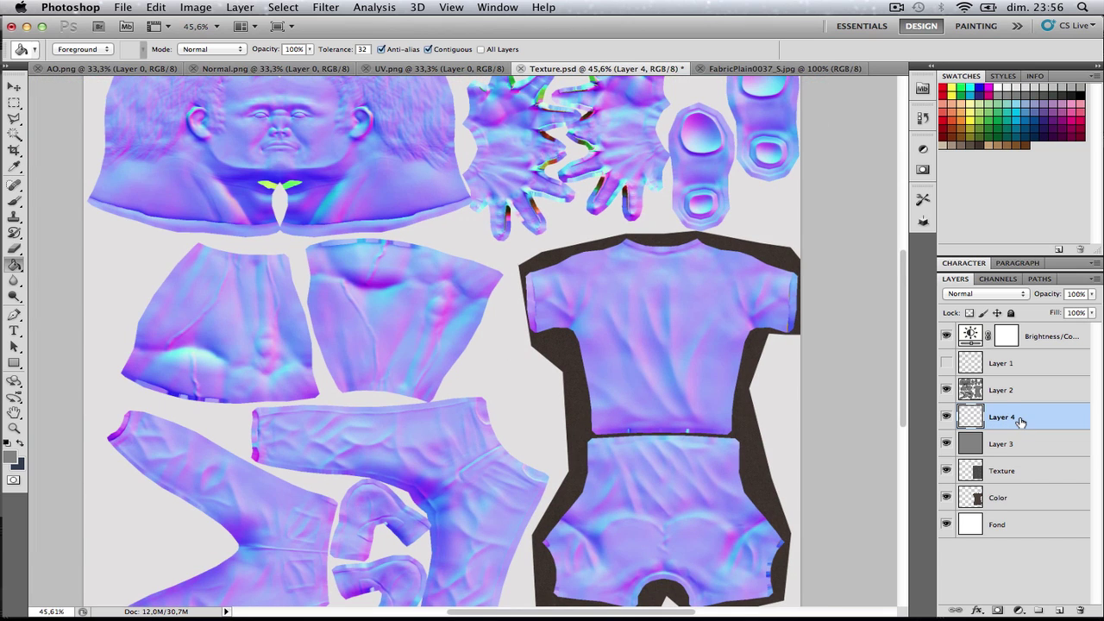
- Convert the pasted normal map layer to greyscale with a default Black & White adjustment
key(super+plus)
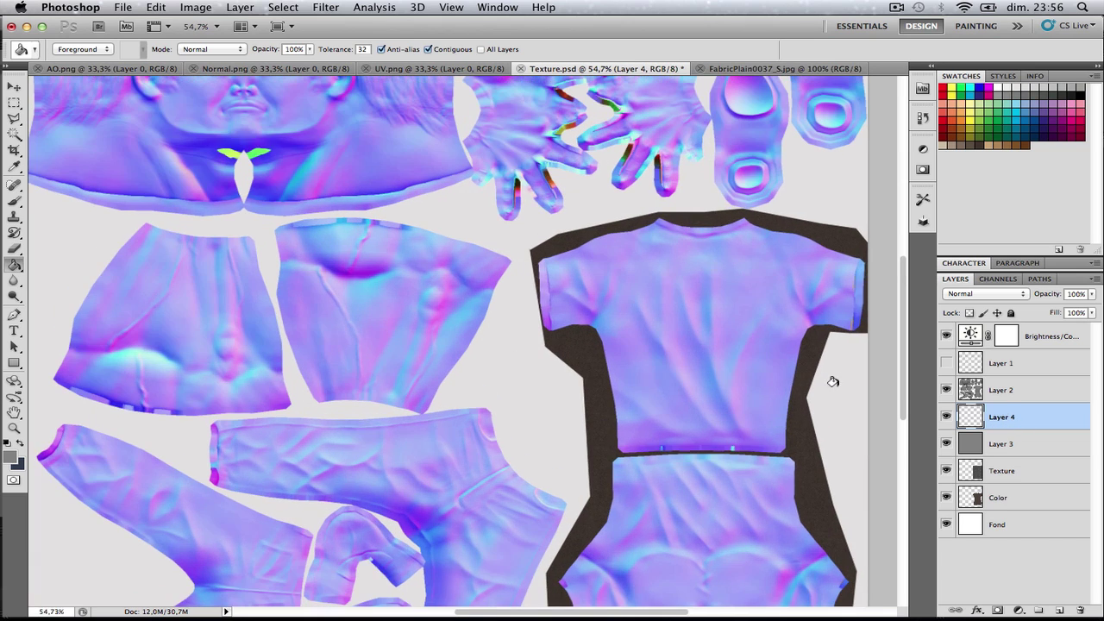
click(14, 87)
click(195, 7)
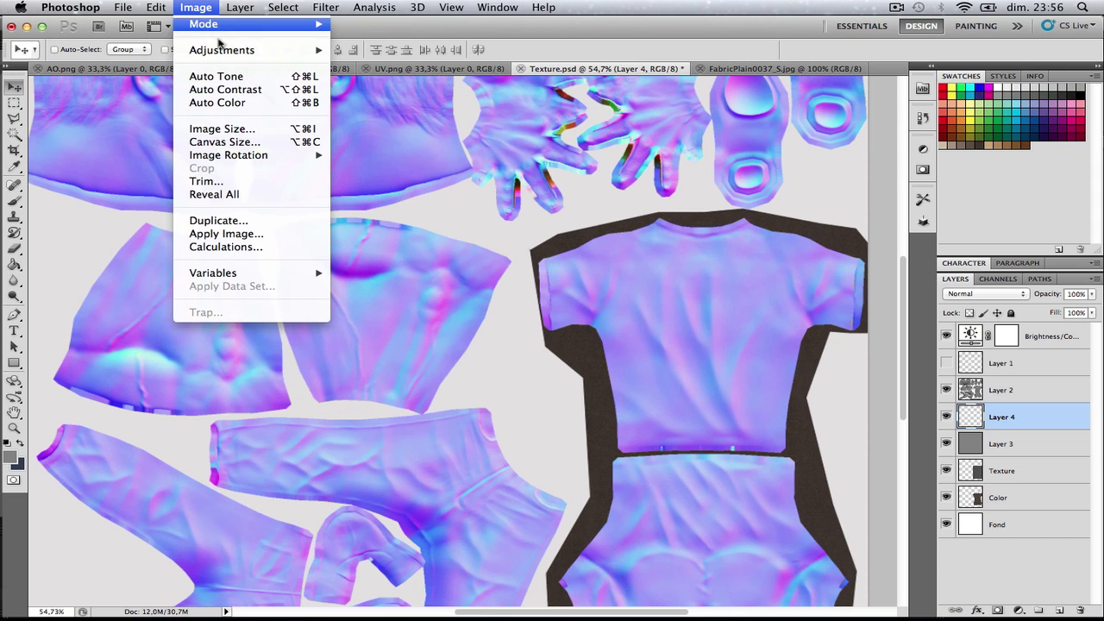
mouse_move(259, 50)
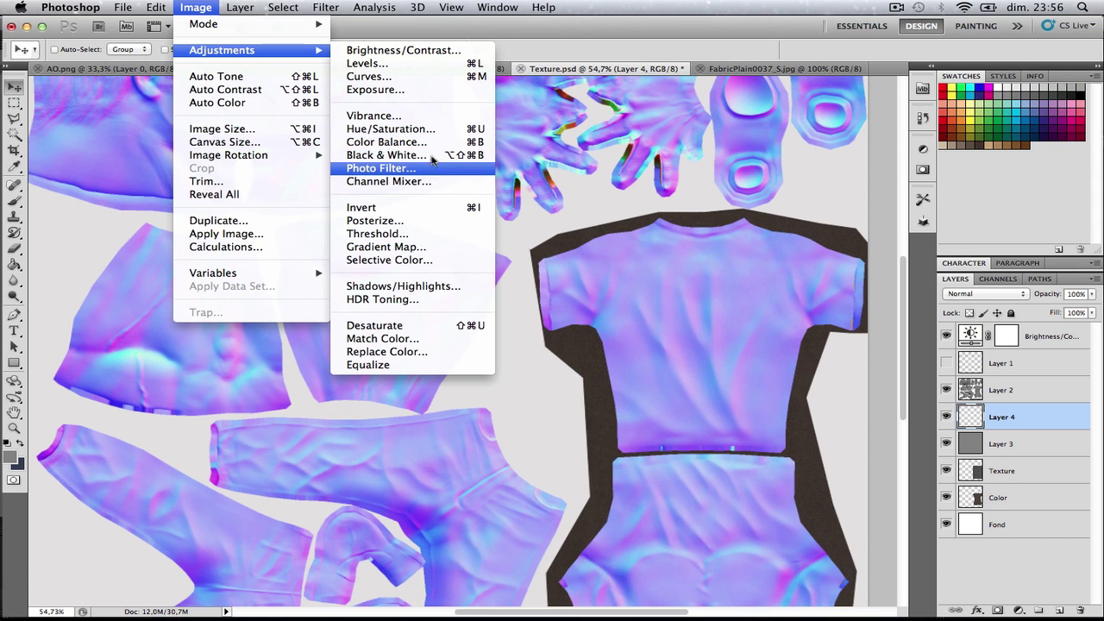
click(385, 155)
key(Return)
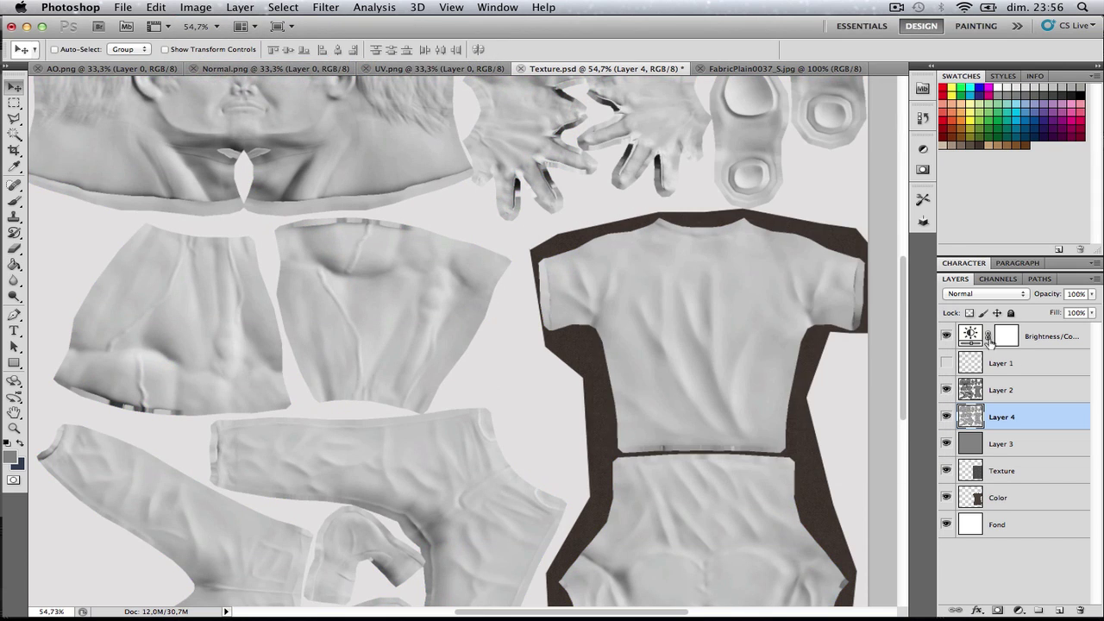
- Set the greyscale normal map layer's blend mode to Overlay and save Texture.psd
click(990, 300)
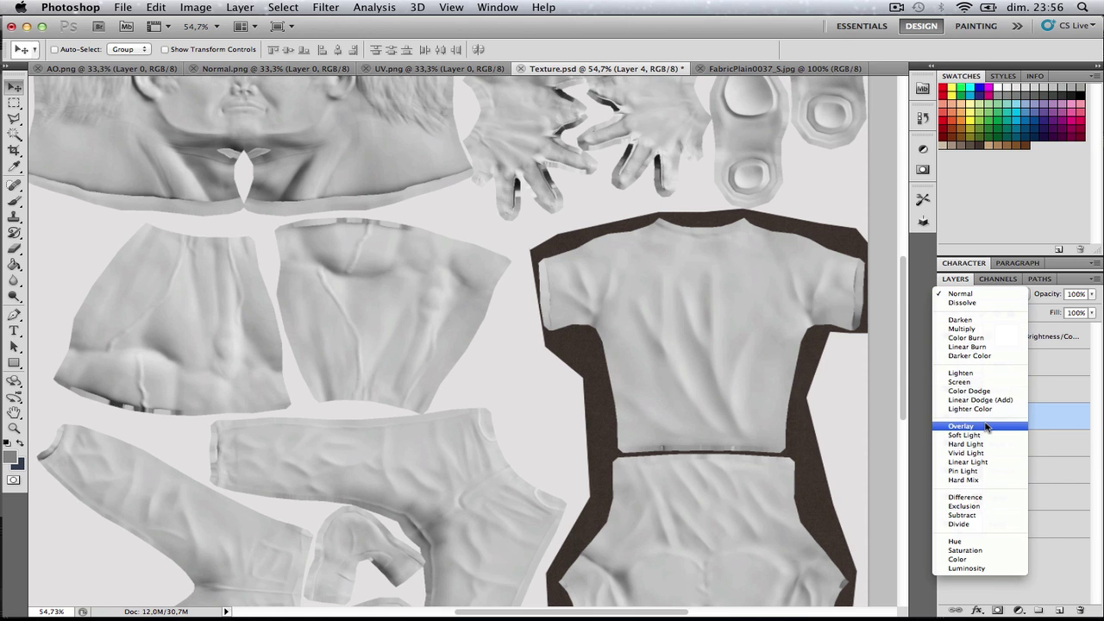
click(986, 426)
alt+scroll(754, 414, up, 3)
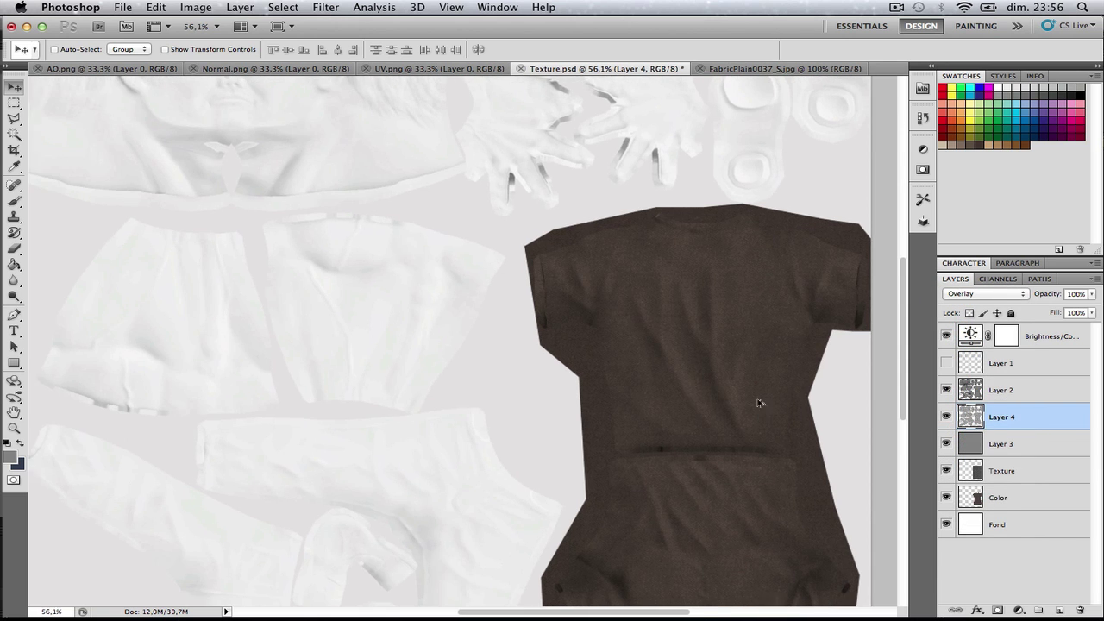
alt+scroll(671, 438, down, 4)
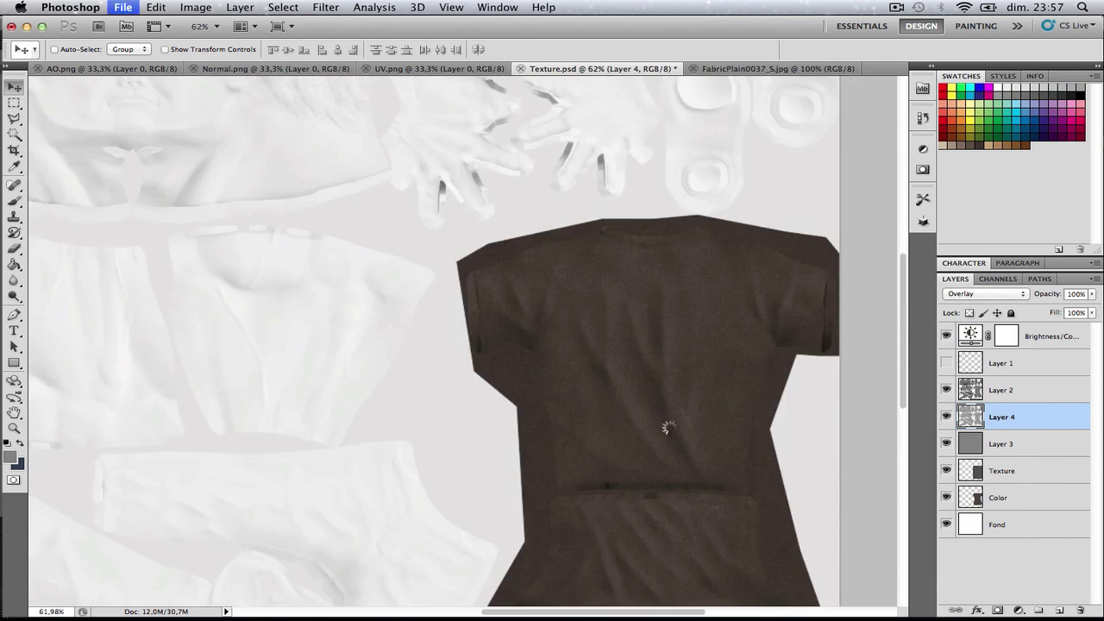
- Switch to Blender, reload Texture.psd and inspect the overlaid wrinkles on the shirt
key(super+Tab)
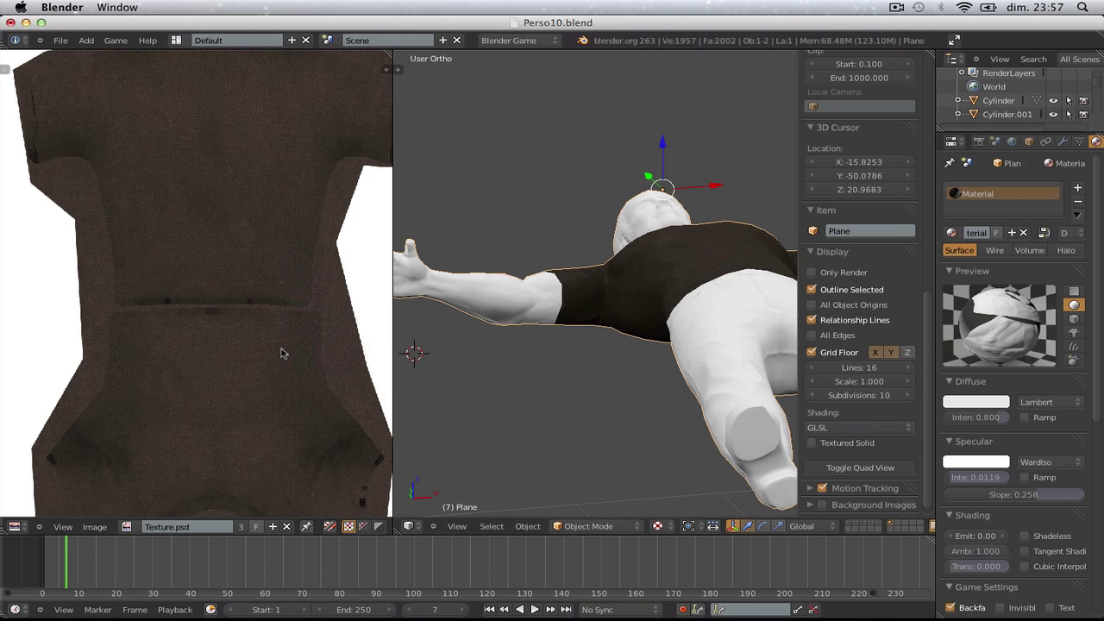
key(alt+r)
scroll(648, 296, down, 3)
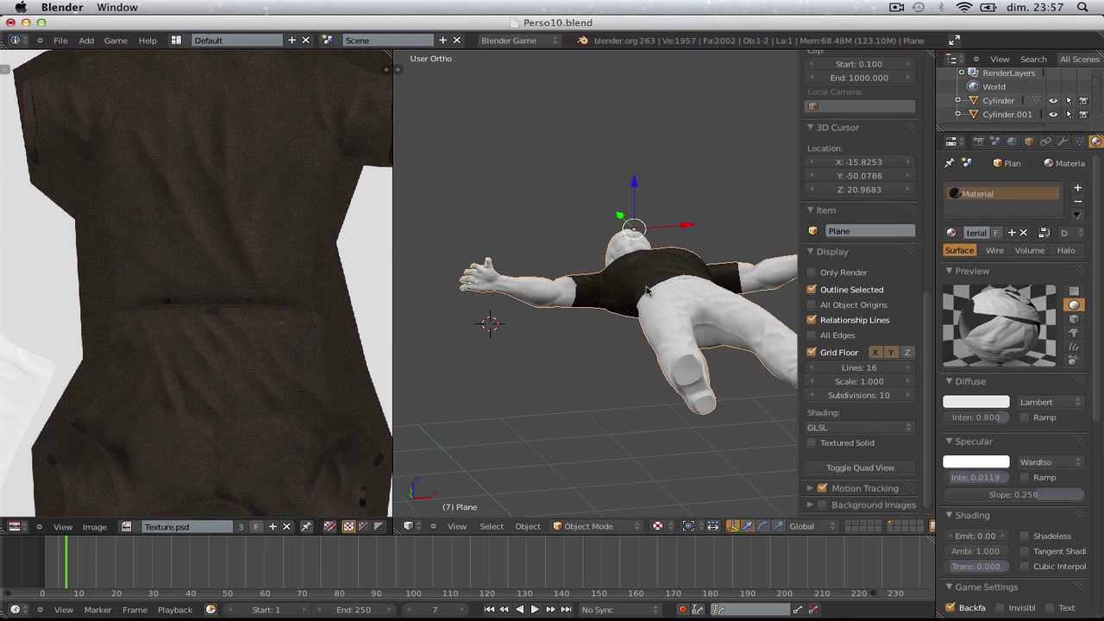
middle_drag(648, 296, 690, 377)
scroll(691, 377, up, 8)
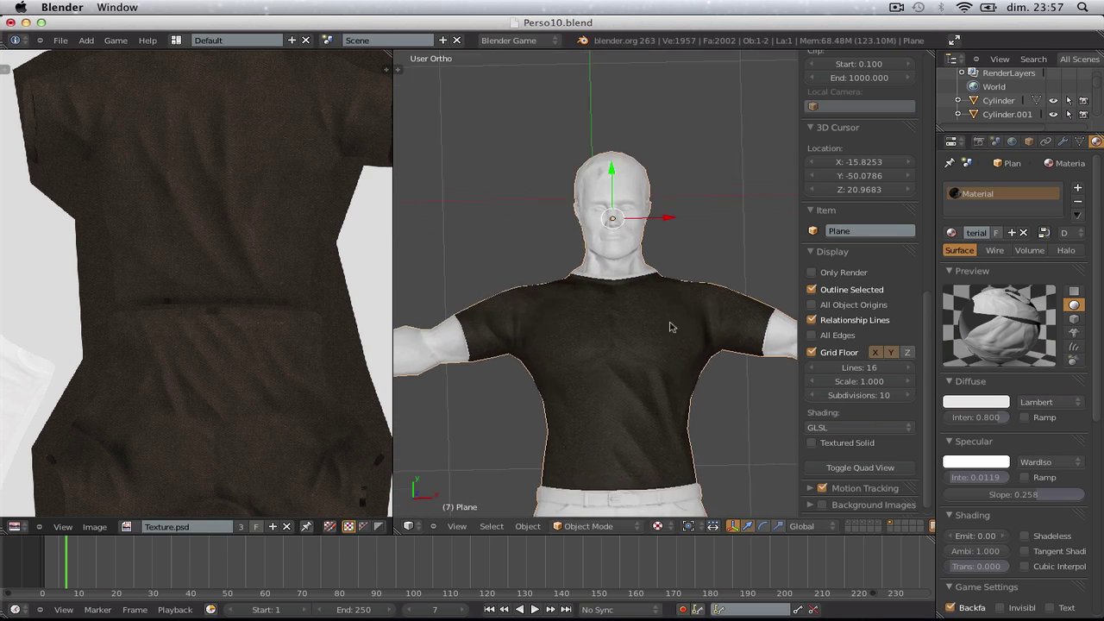
scroll(691, 209, down, 3)
middle_drag(670, 209, 753, 266)
scroll(752, 267, down, 3)
- Show the character in front orthographic view at frame 3 and set the material's specular intensity to 0
key(KP_1)
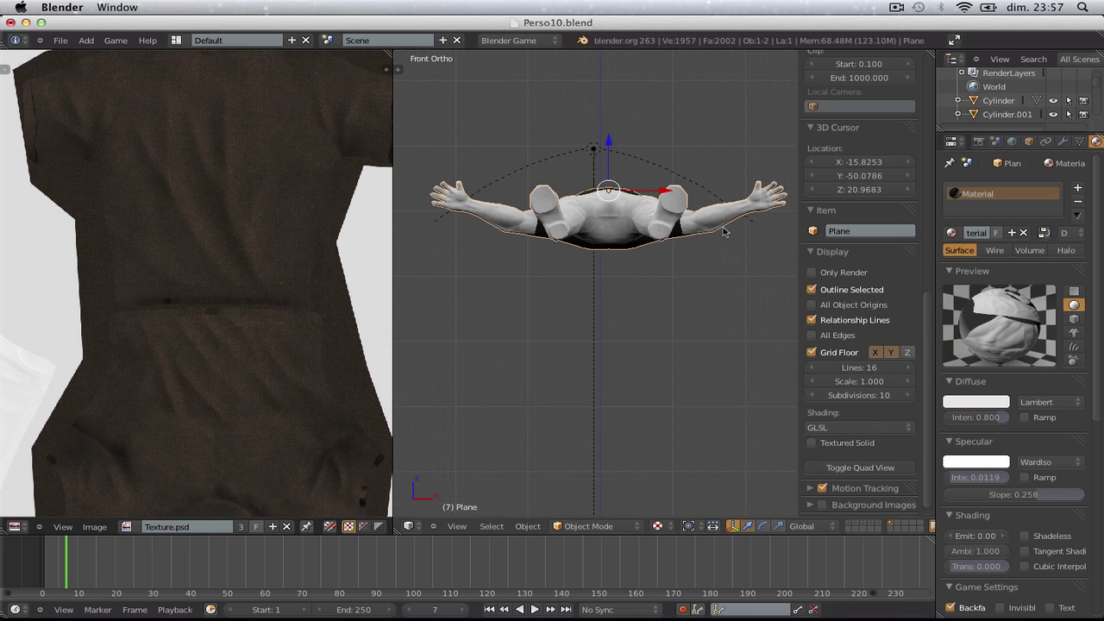
key(Down)
scroll(699, 267, up, 4)
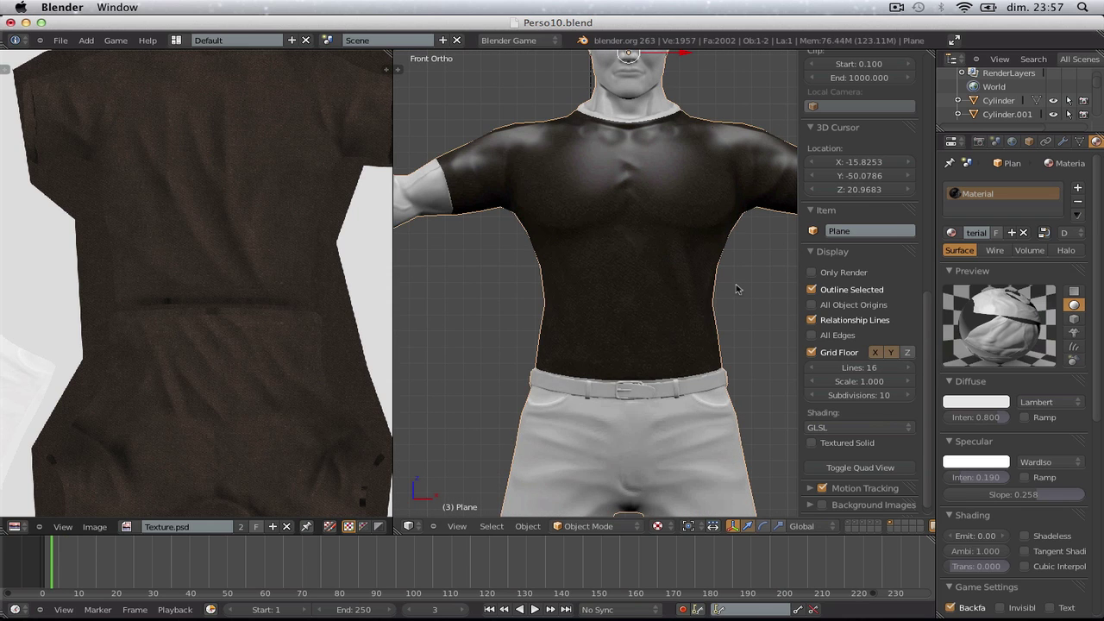
drag(975, 474, 952, 476)
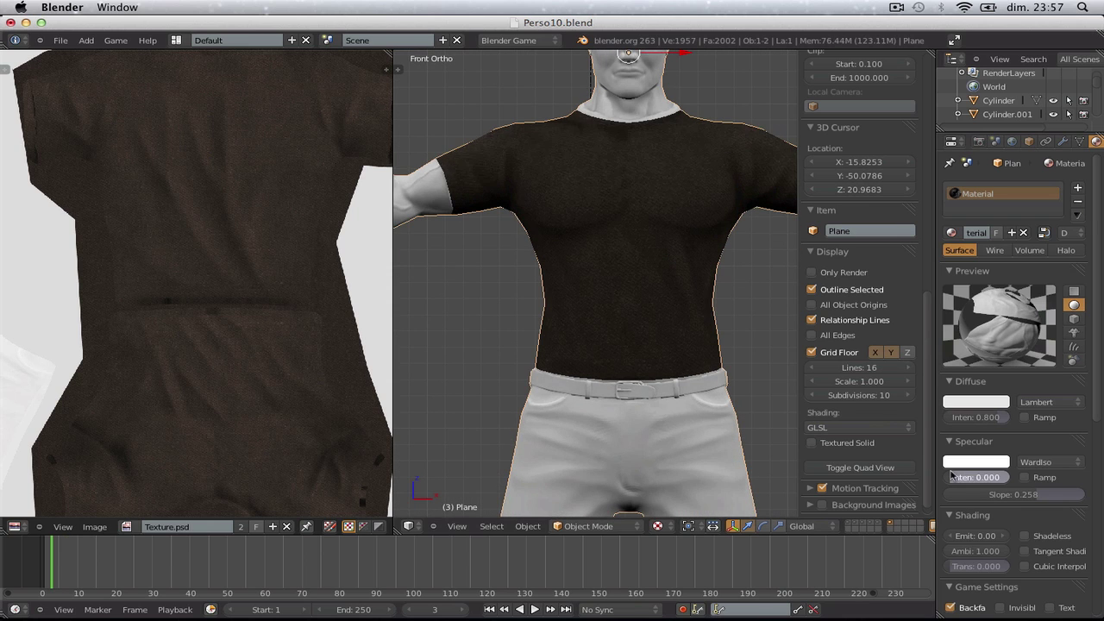
- Inspect the shirt without specular highlights from the side and close up on the chest
click(624, 272)
key(a)
scroll(647, 269, down, 3)
middle_drag(678, 263, 599, 261)
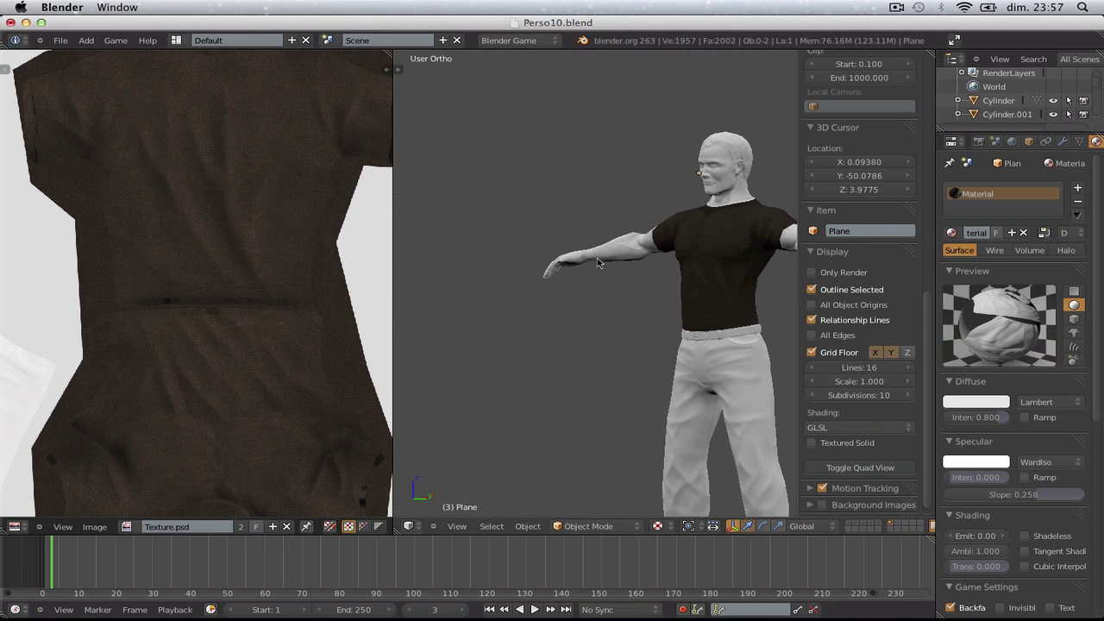
scroll(607, 262, down, 3)
key(KP_3)
right_click(701, 274)
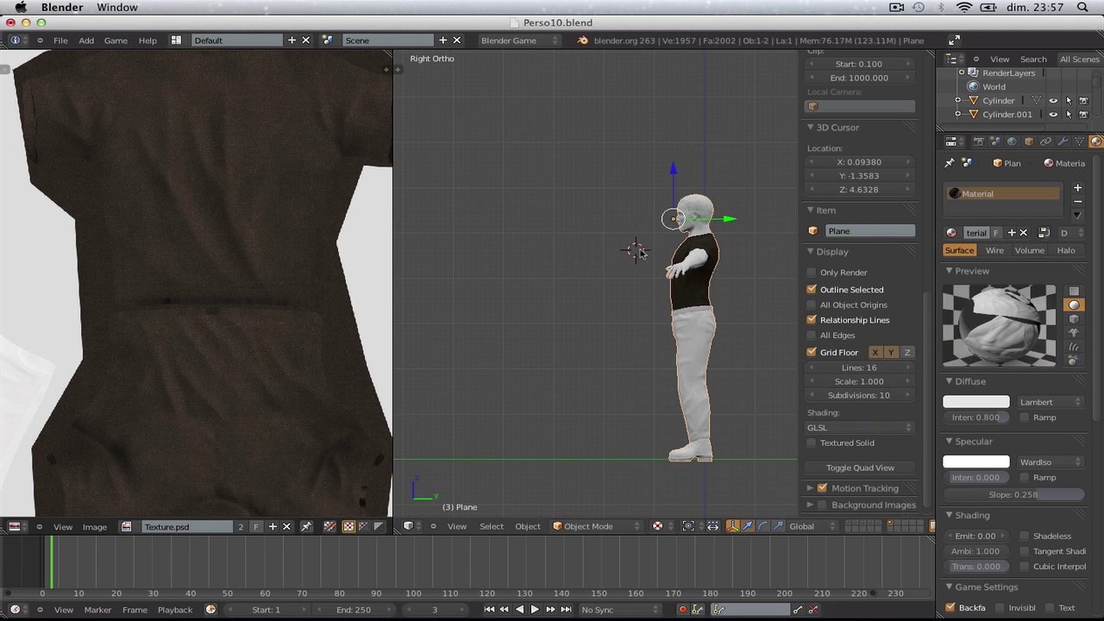
shift+middle_drag(781, 302, 881, 370)
scroll(705, 323, up, 9)
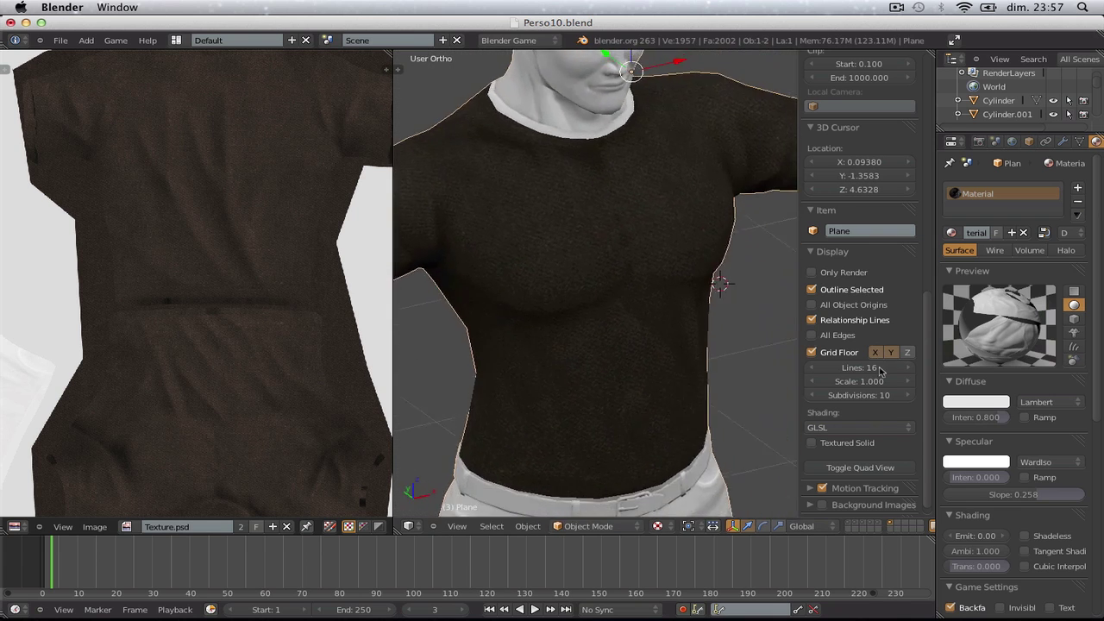
middle_drag(789, 340, 629, 316)
scroll(644, 322, up, 2)
- Enter Edit Mode on the character, choose face select mode, select a shirt face and return to Object Mode
key(Tab)
key(ctrl+Tab)
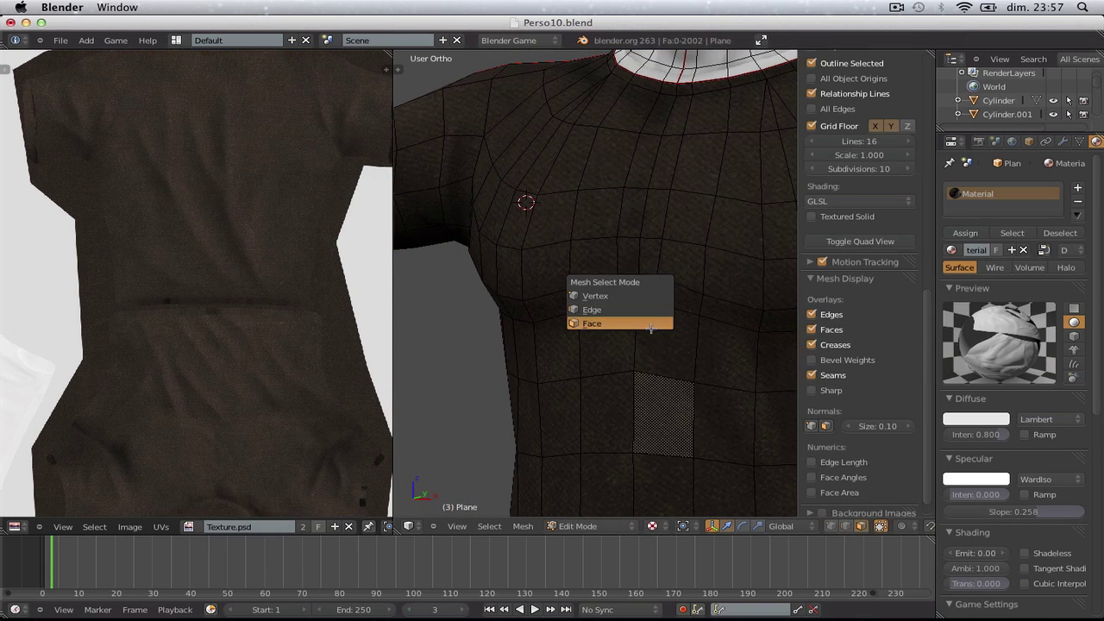
click(651, 324)
right_click(663, 318)
key(Tab)
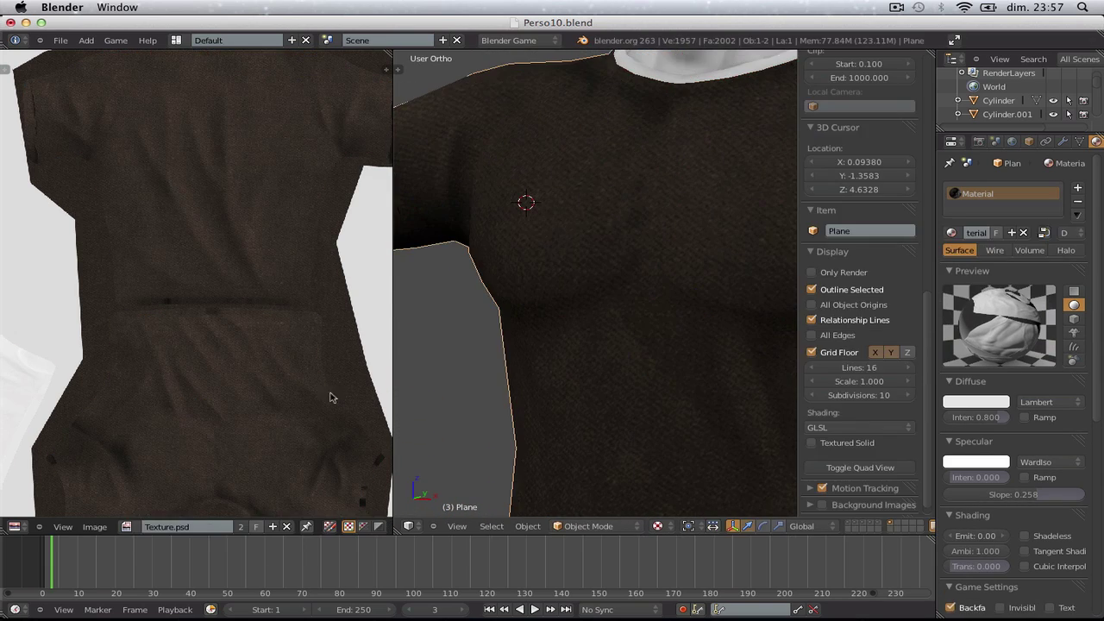
- Move the hemi lamp higher above the character in front view and set its energy to 2.320
scroll(207, 427, down, 2)
scroll(595, 362, down, 8)
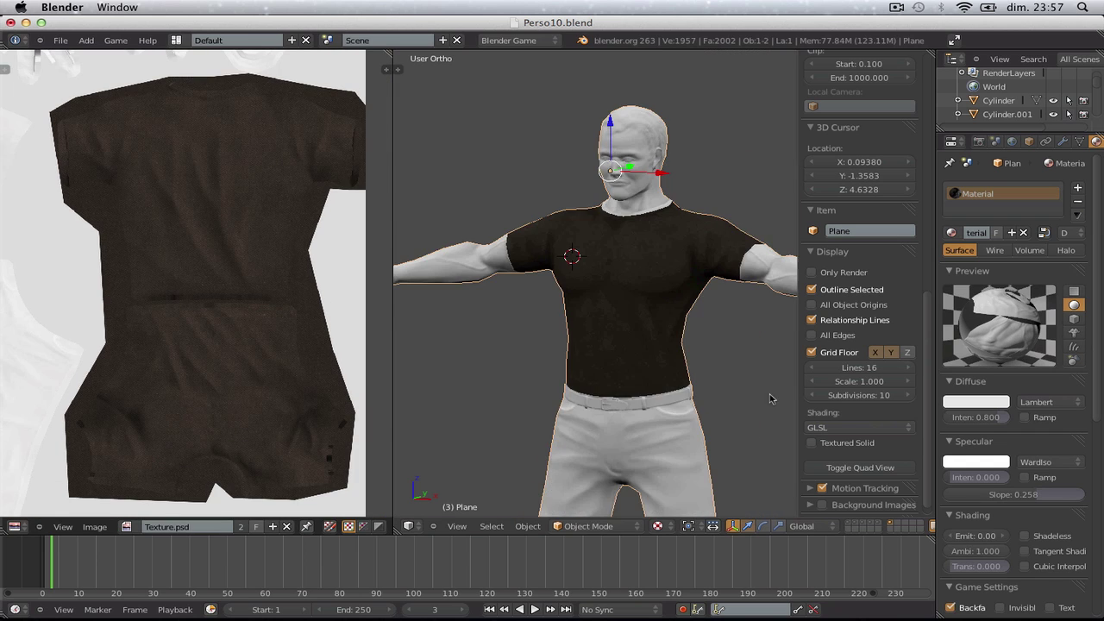
middle_drag(604, 353, 709, 348)
key(KP_1)
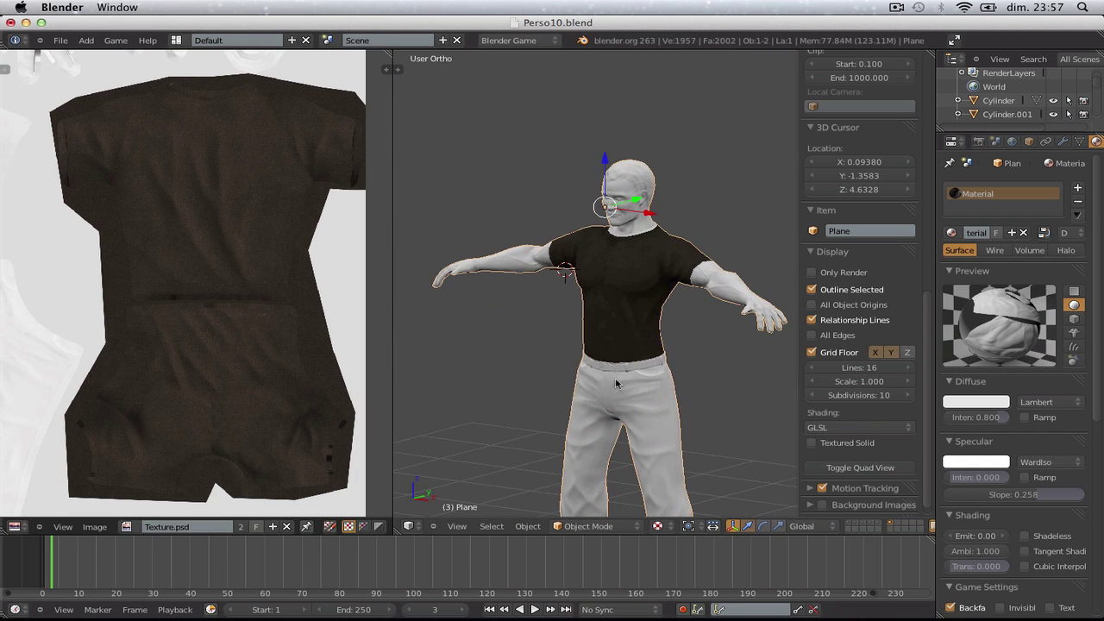
scroll(690, 376, up, 1)
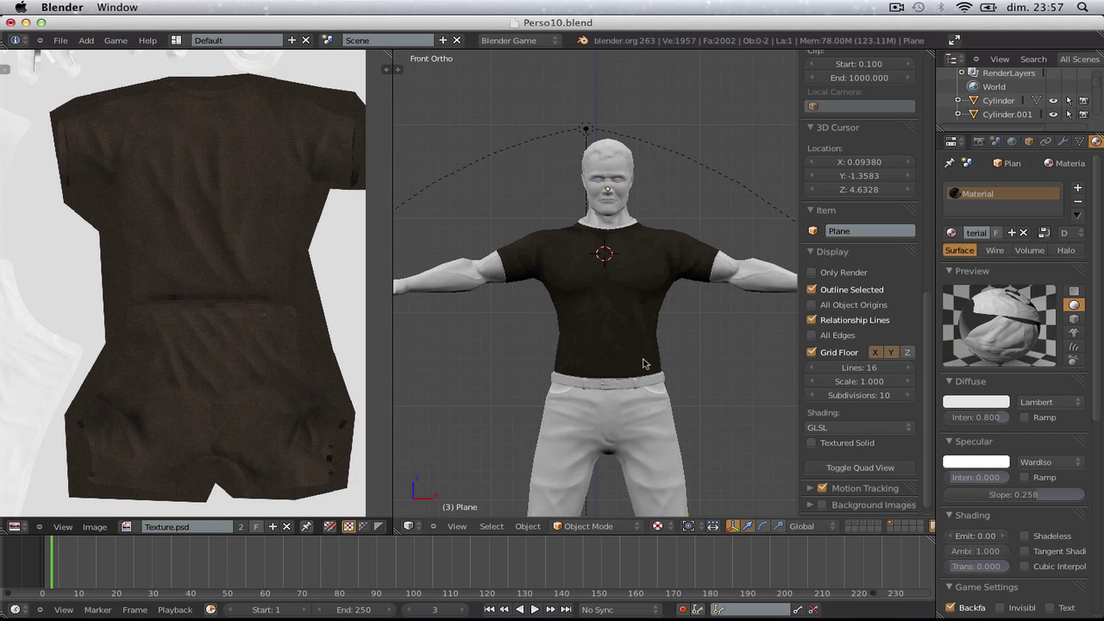
right_click(584, 133)
key(g)
click(574, 141)
drag(974, 374, 1009, 372)
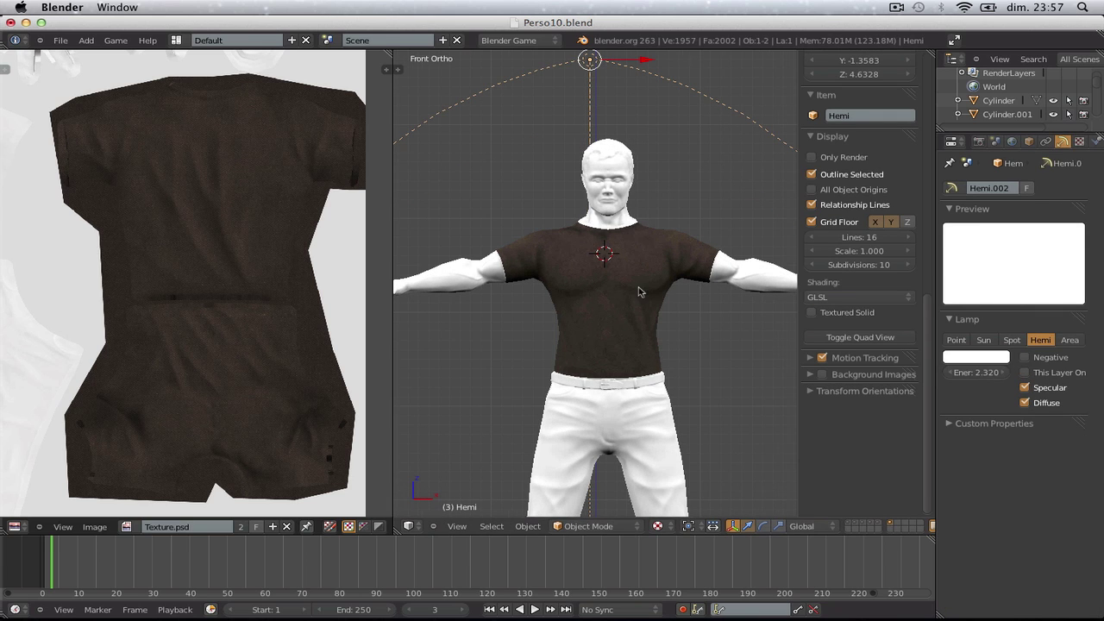
- Deselect everything and inspect the more brightly lit shirt from the side and at a three-quarter angle
key(a)
key(KP_3)
scroll(558, 262, down, 3)
scroll(570, 276, up, 4)
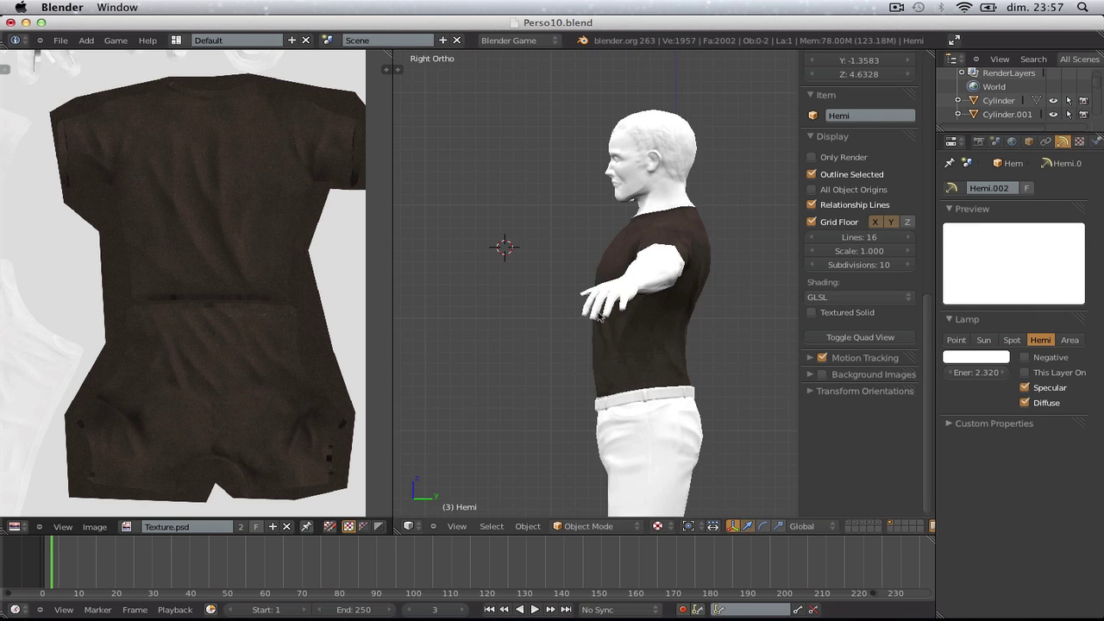
middle_drag(601, 316, 993, 382)
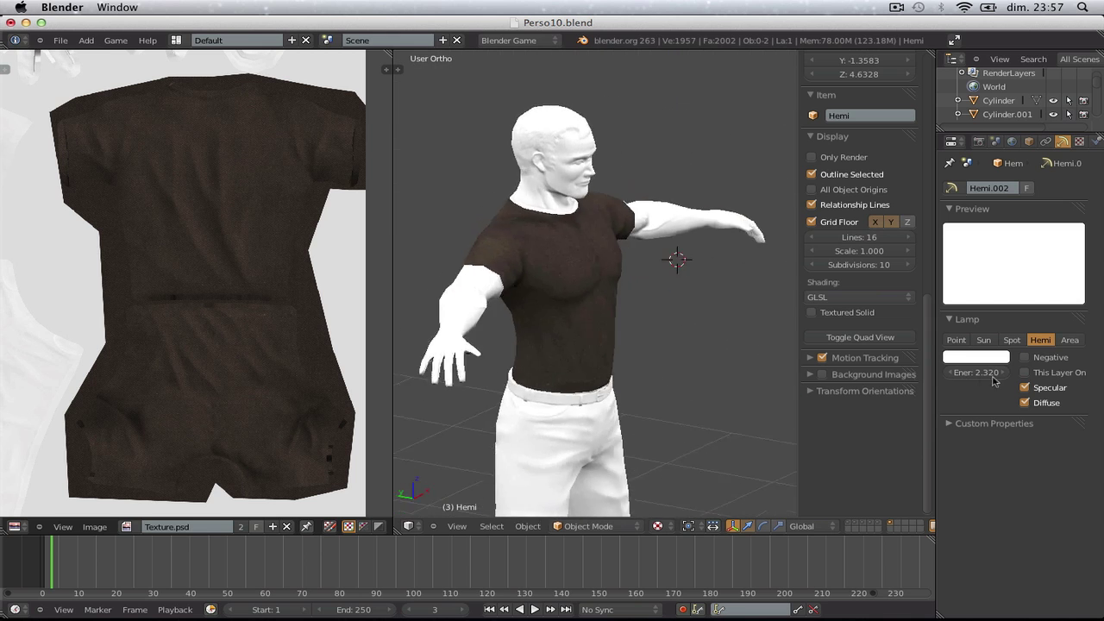
- Switch to Photoshop, set the opacity of overlay Layer 4 to 30% and save Texture.psd
middle_drag(552, 259, 525, 369)
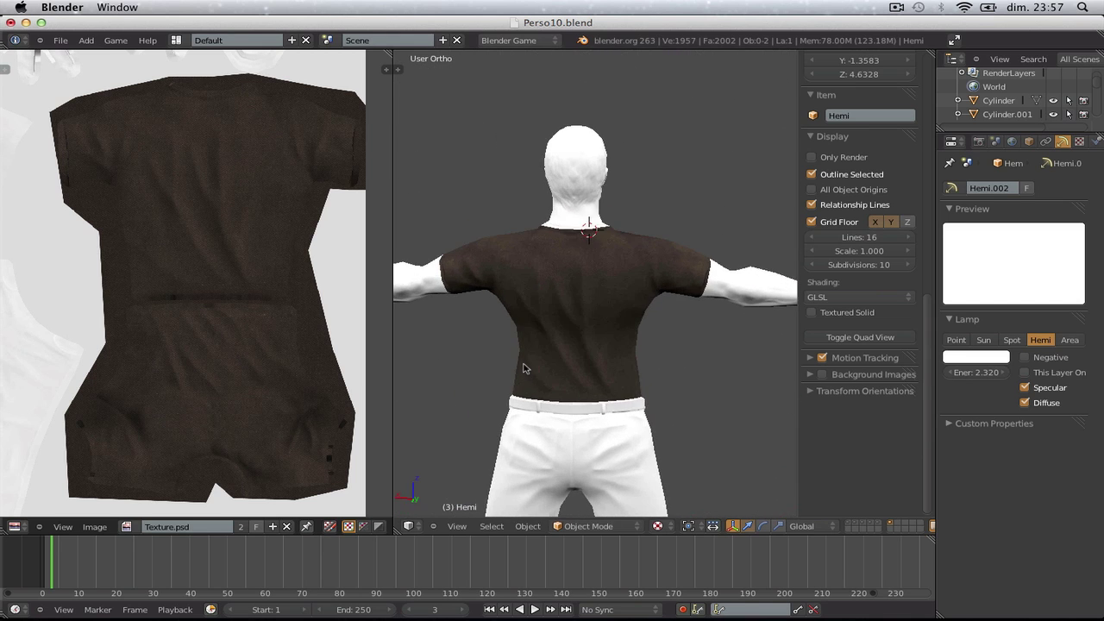
key(super+Tab)
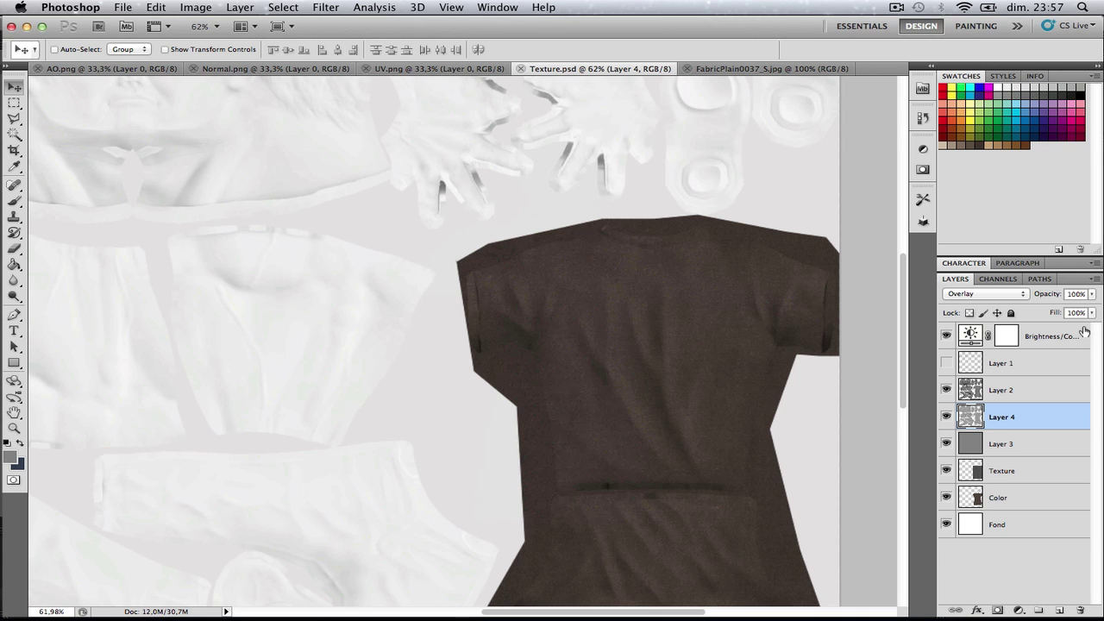
drag(1049, 380, 1023, 414)
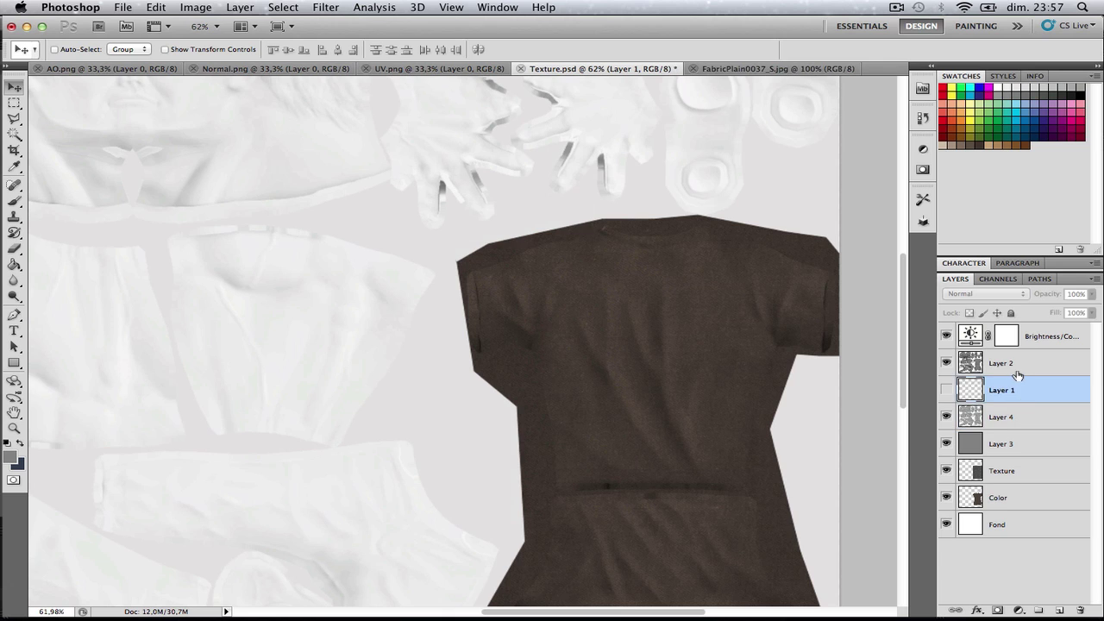
key(super+z)
click(1091, 295)
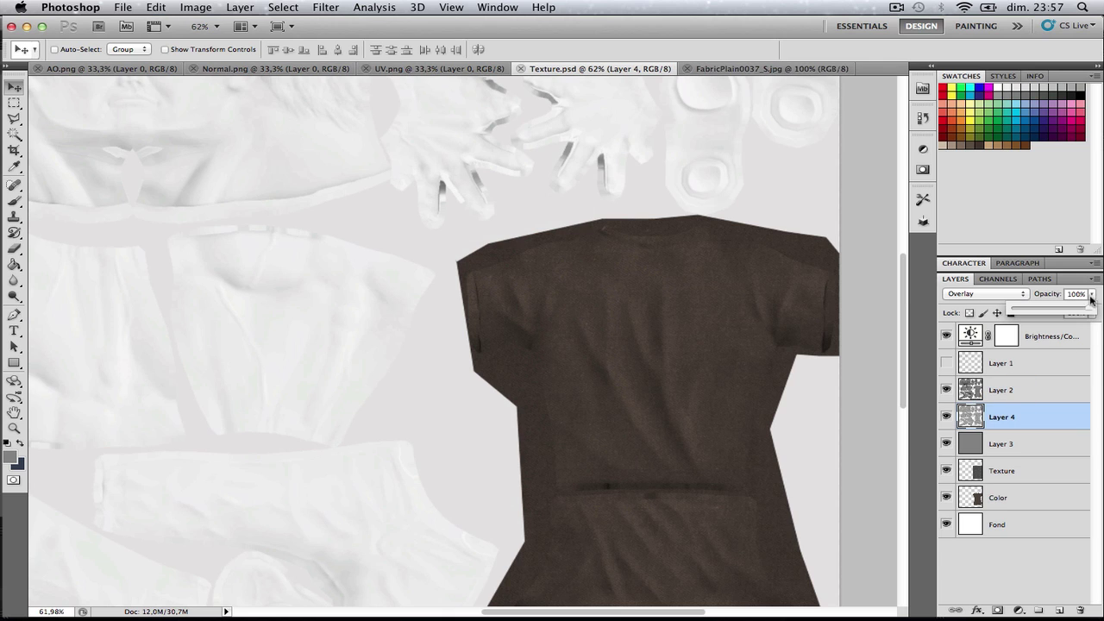
drag(1069, 312, 1058, 313)
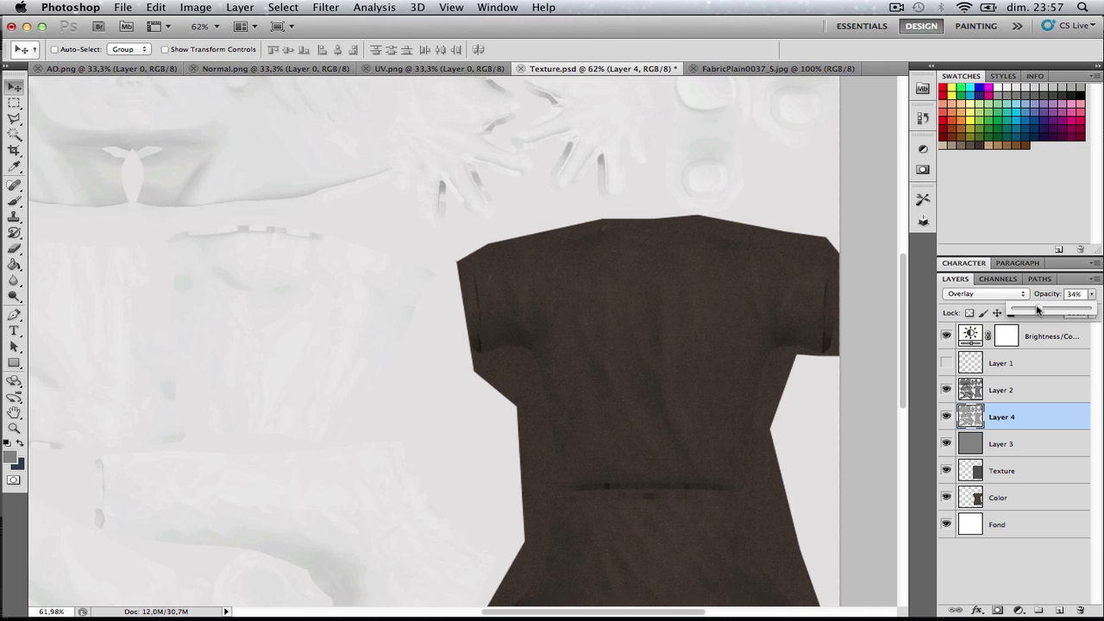
drag(1009, 310, 1011, 311)
click(1078, 294)
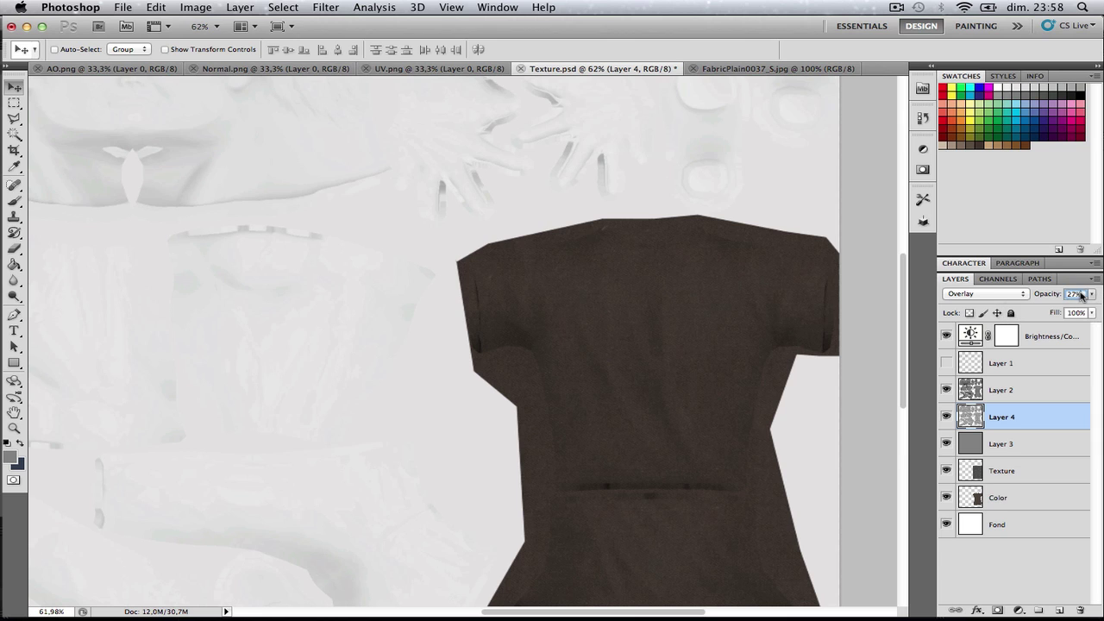
text(30)
key(Return)
key(super+s)
- Switch to Blender, reload the Texture.psd image and check the back of the shirt
key(super+Tab)
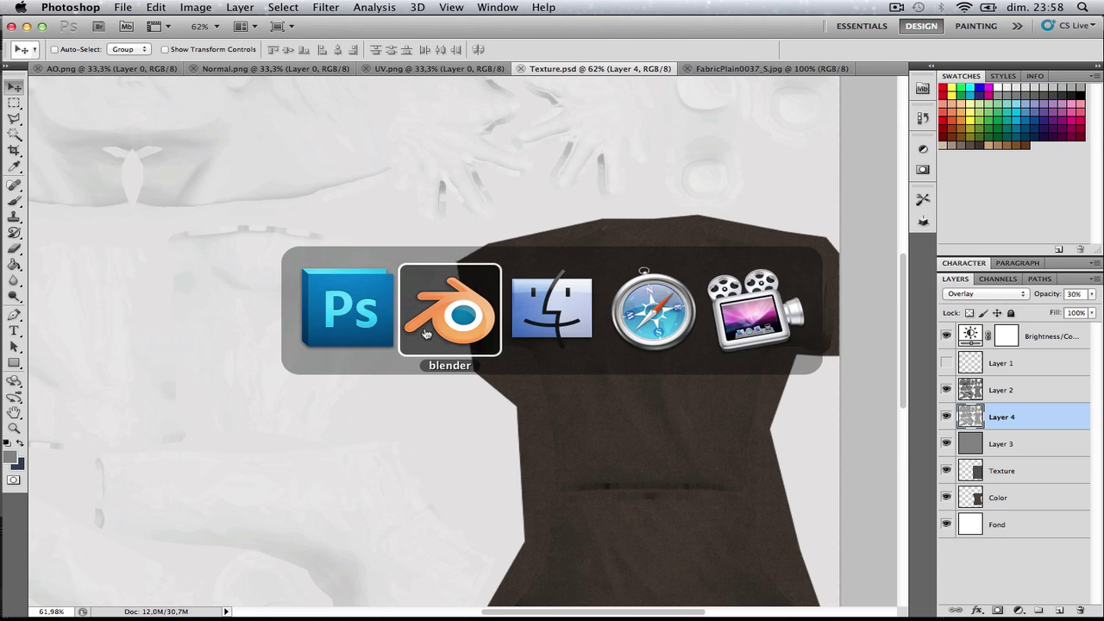
key(alt+r)
scroll(599, 337, up, 3)
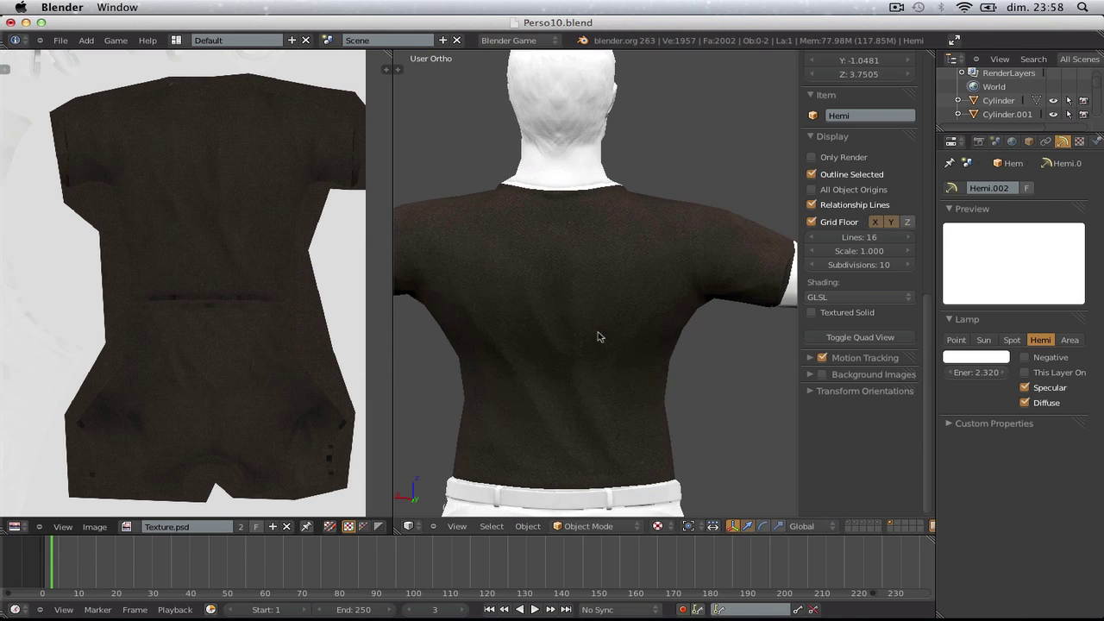
scroll(602, 339, down, 4)
- Inspect the updated shirt on the whole character, in front view and close up on the chest
middle_drag(532, 362, 845, 357)
scroll(728, 345, down, 2)
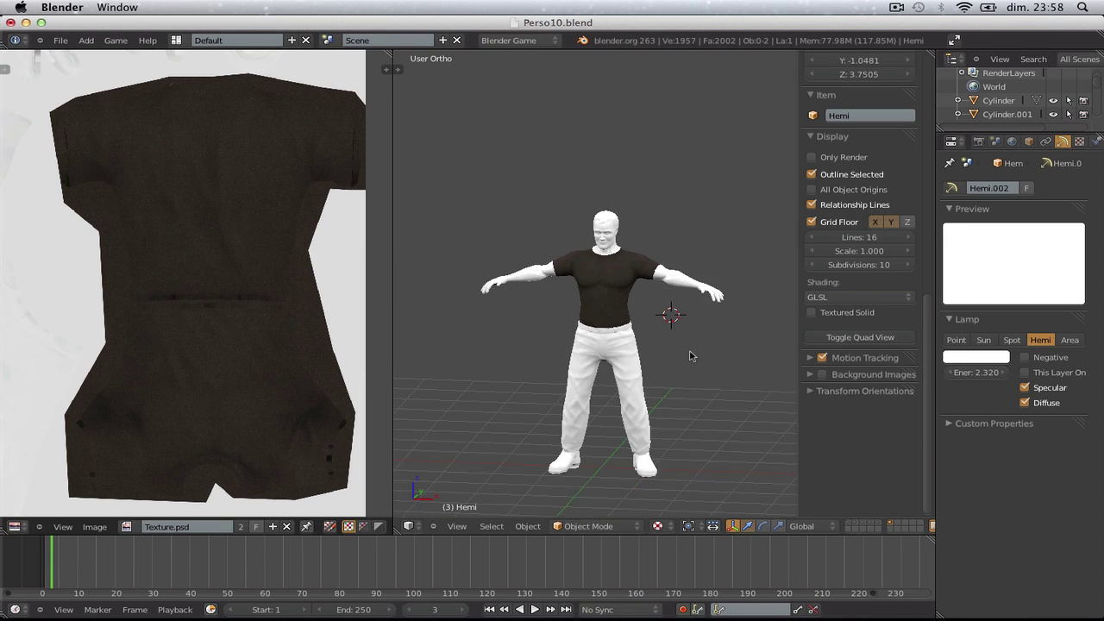
middle_drag(729, 345, 588, 402)
key(KP_1)
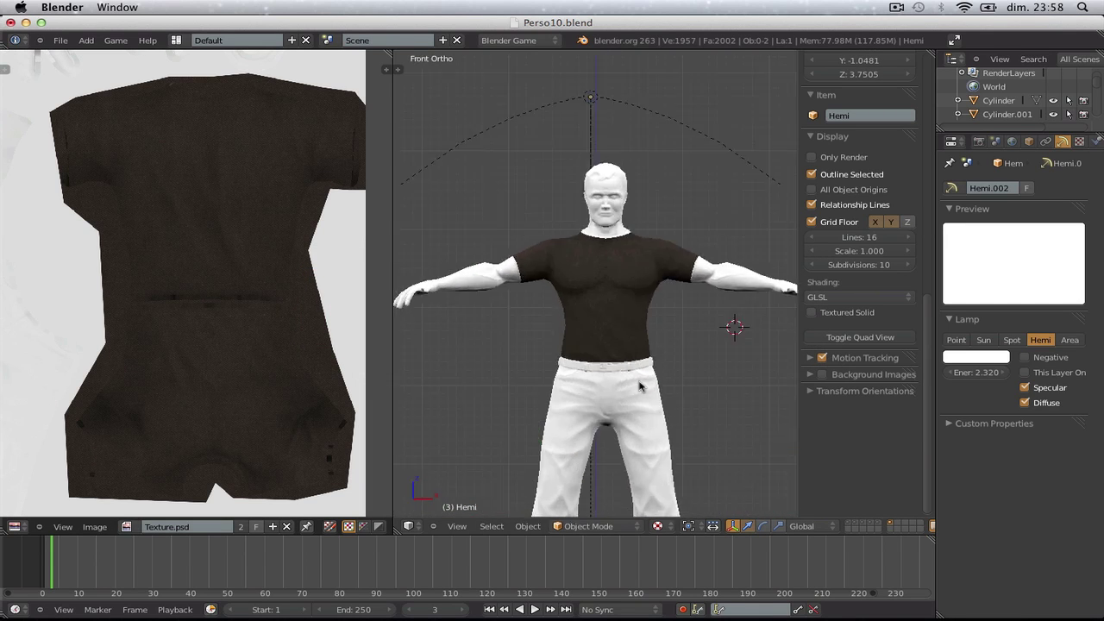
scroll(586, 337, up, 5)
scroll(585, 338, down, 4)
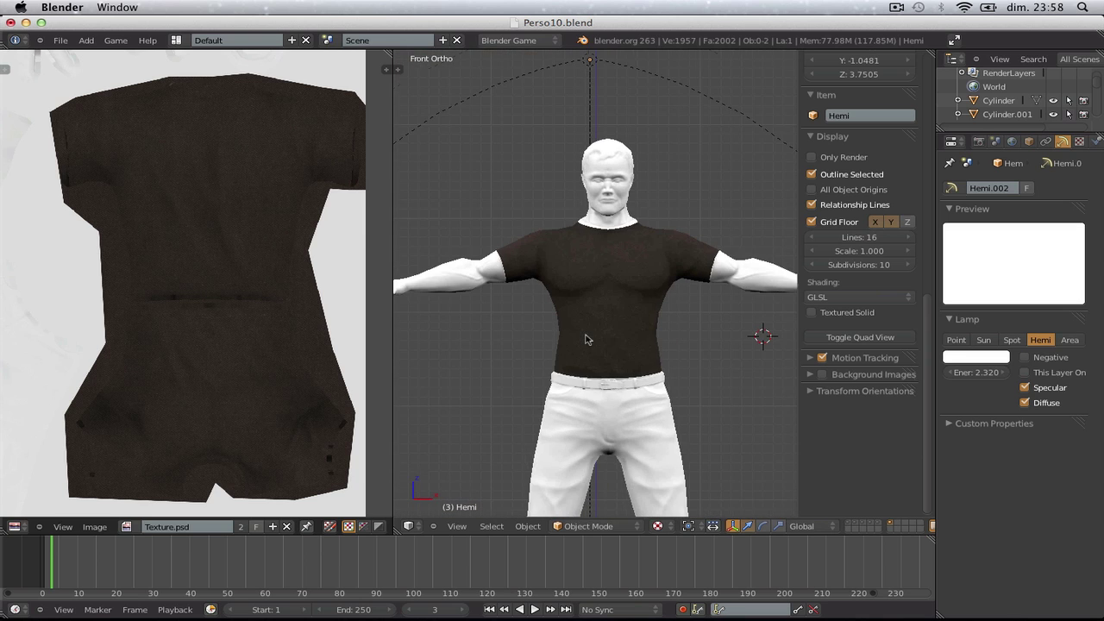
middle_drag(668, 352, 703, 457)
scroll(604, 406, up, 4)
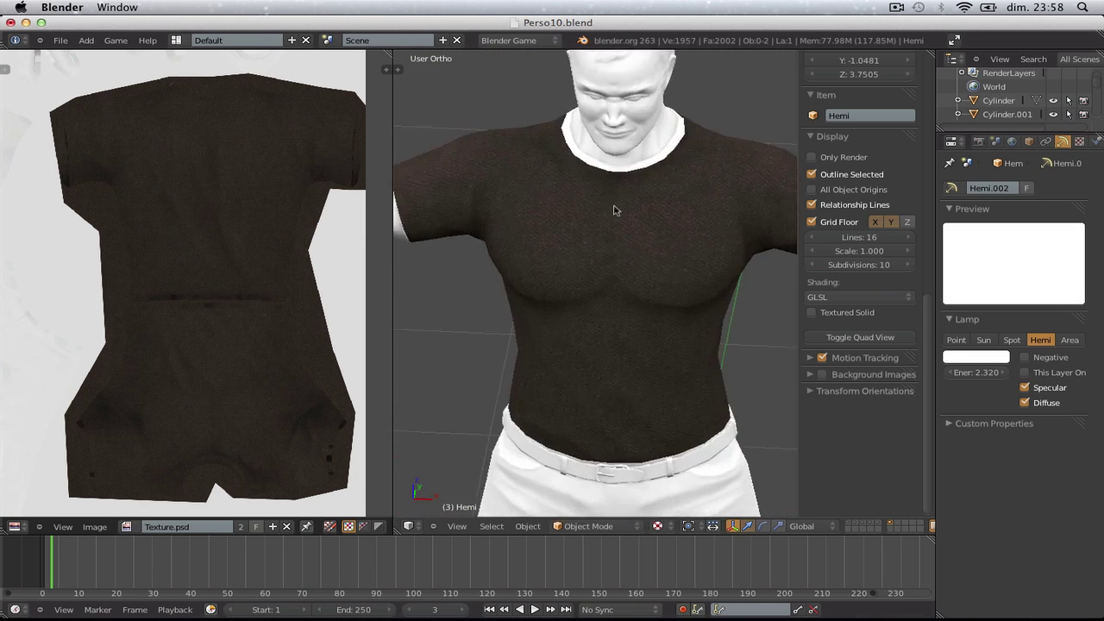
- Enter Edit Mode on the character, clear the selection and select two neck faces just above the shirt collar
middle_drag(596, 405, 530, 402)
scroll(673, 337, up, 5)
middle_drag(673, 337, 673, 385)
right_click(668, 377)
key(Tab)
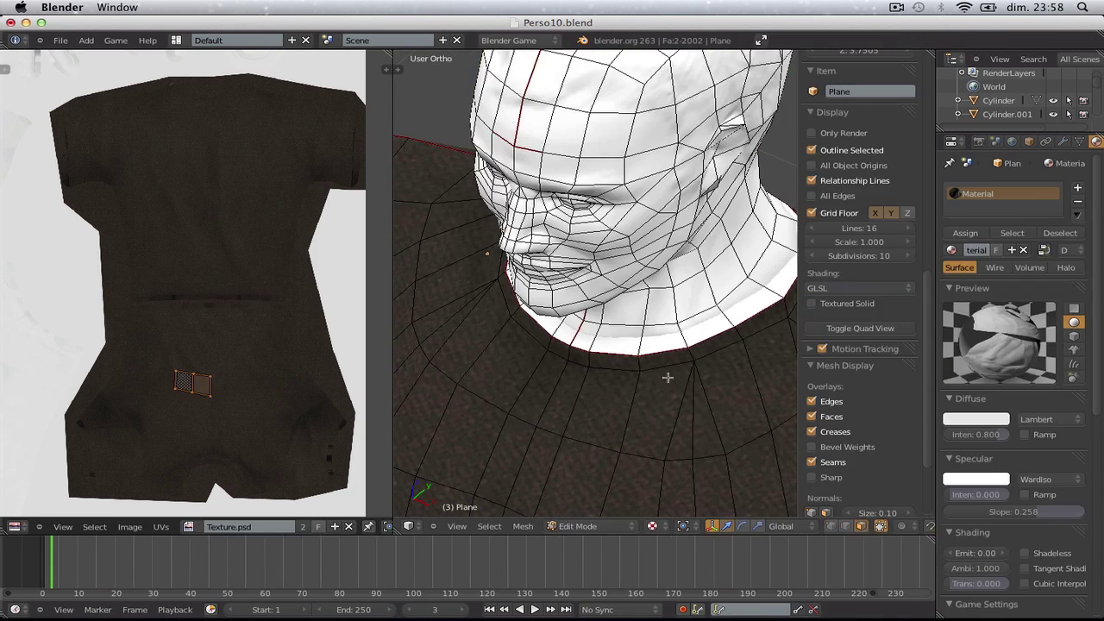
key(a)
key(ctrl+Tab)
click(637, 366)
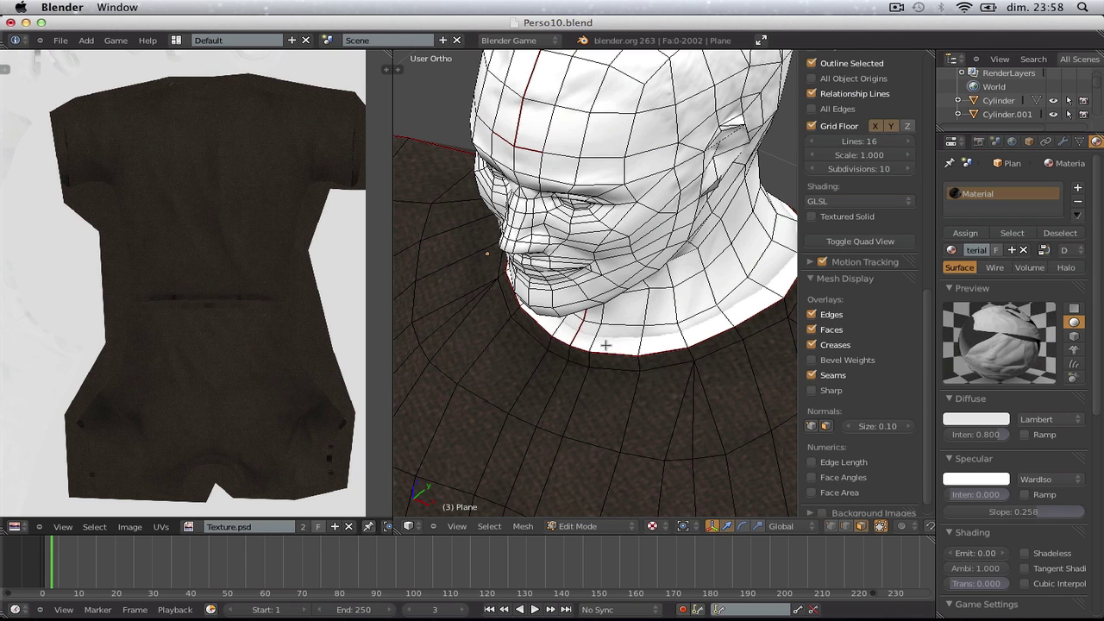
right_click(607, 346)
shift+right_click(668, 341)
shift+right_click(703, 327)
shift+right_click(612, 341)
- Locate the selected neck faces on the texture in the UV layout and clear the selection
scroll(327, 390, down, 4)
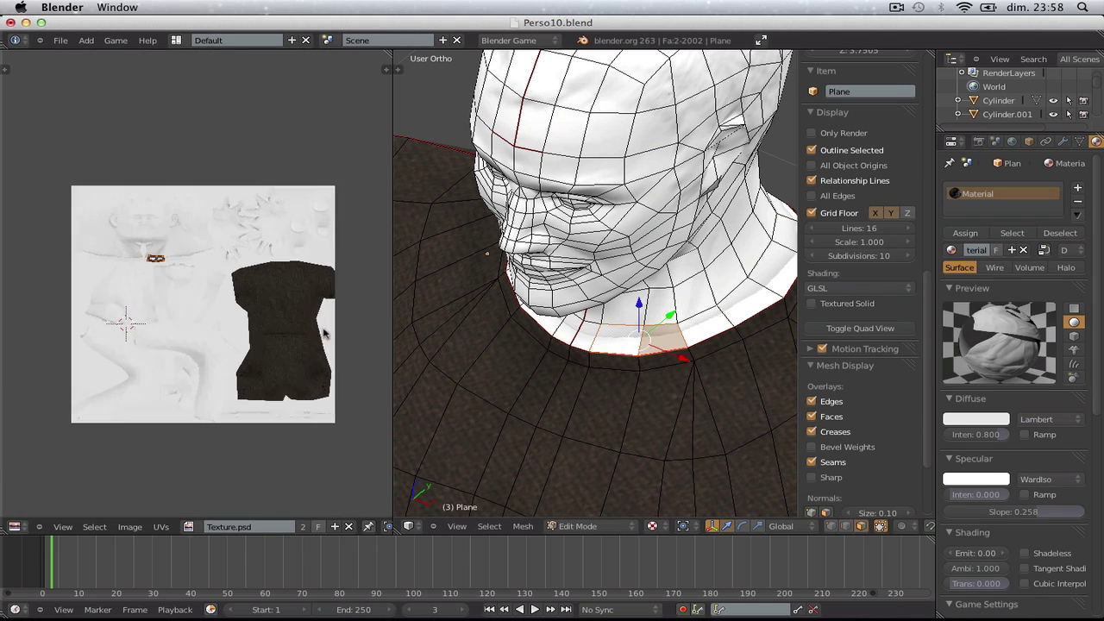
scroll(327, 390, up, 2)
middle_drag(64, 336, 200, 390)
scroll(200, 388, up, 3)
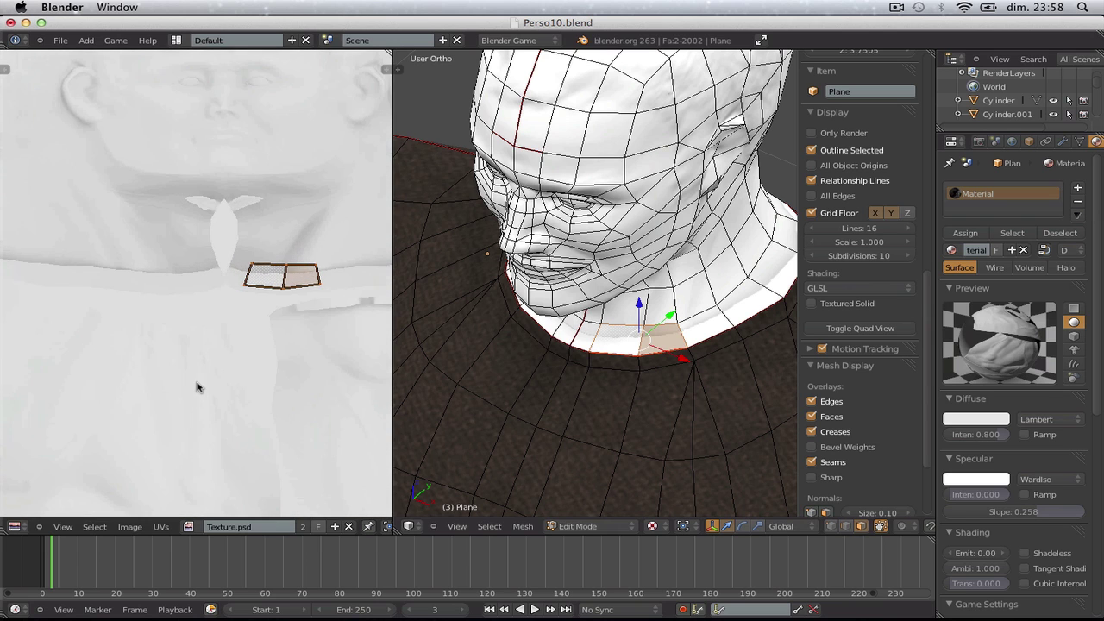
key(a)
- Switch to Photoshop and show the UV wireframe in Layer 1 over the head and neck part of the texture
key(super+Tab)
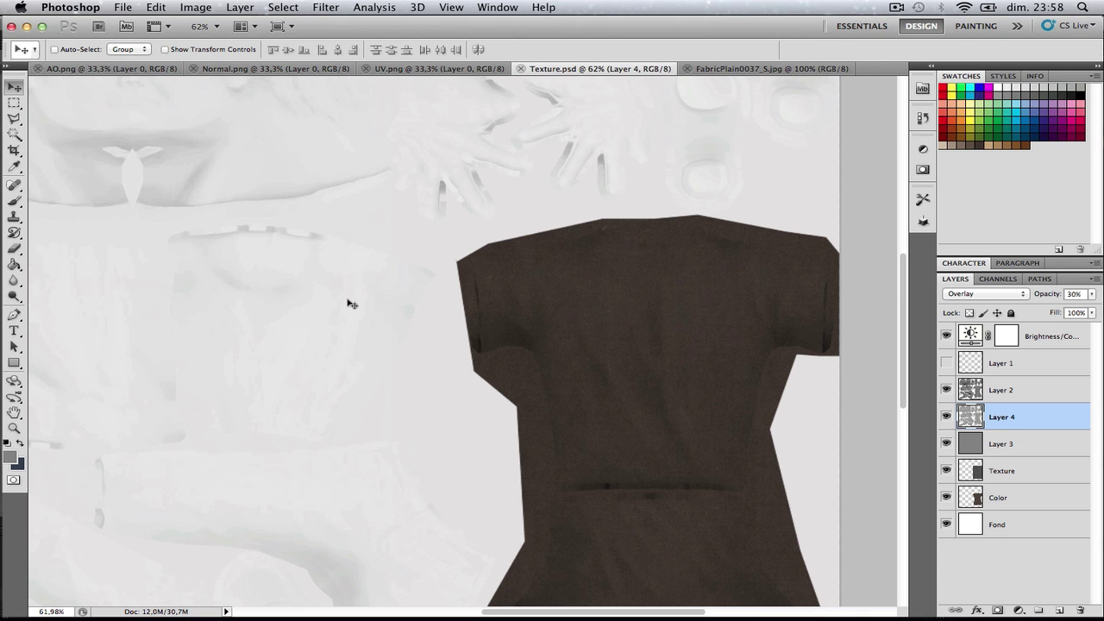
key(super+j)
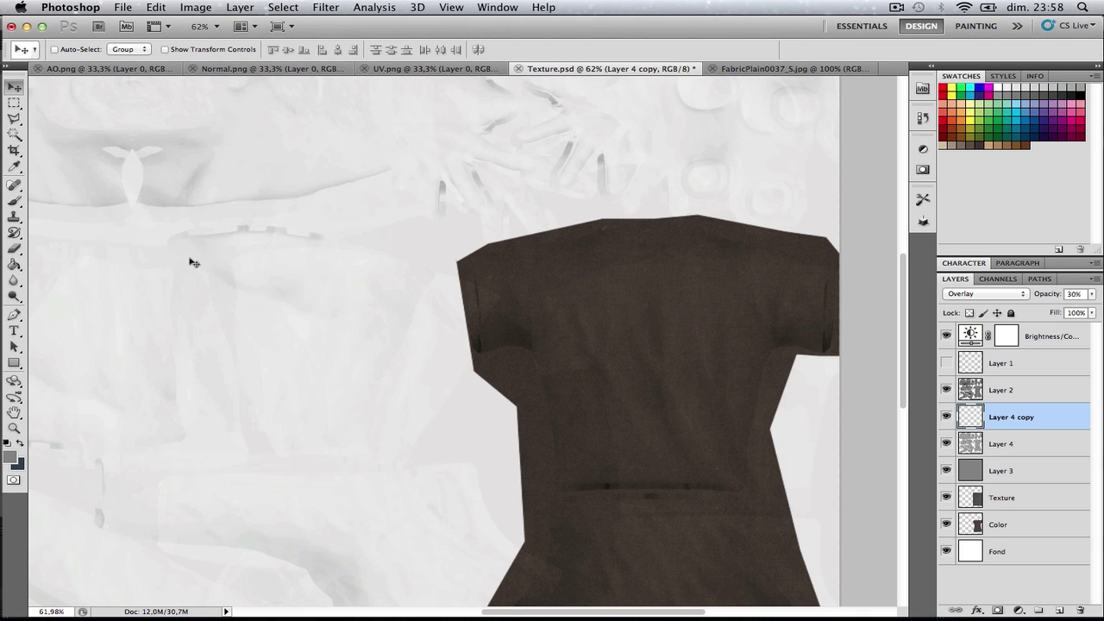
key(super+z)
alt+scroll(111, 212, up, 5)
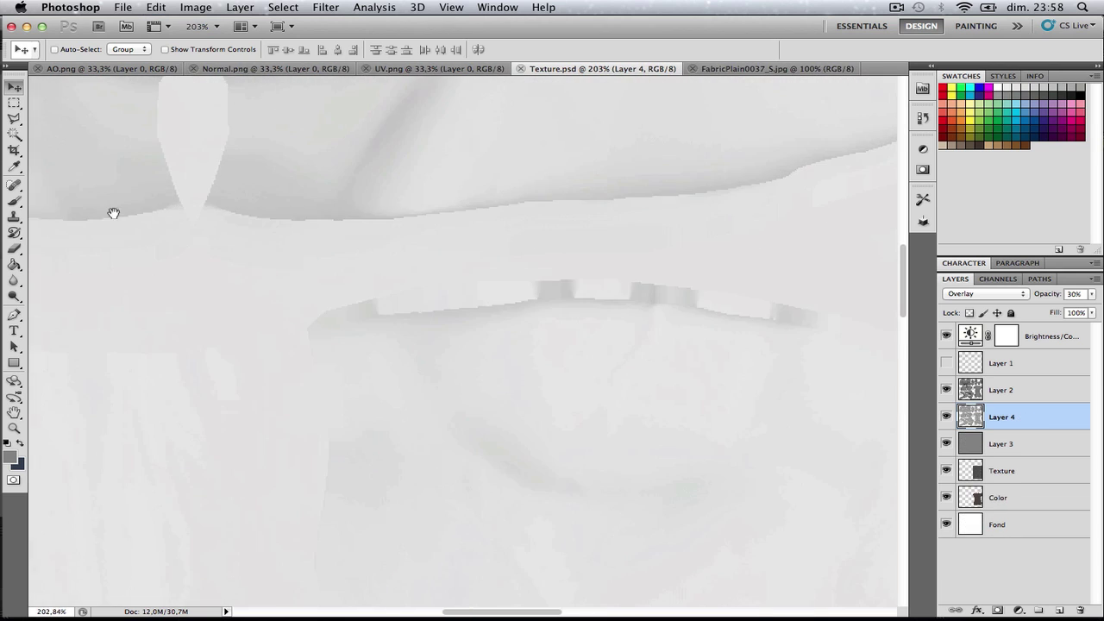
drag(111, 212, 309, 233)
alt+scroll(397, 288, down, 4)
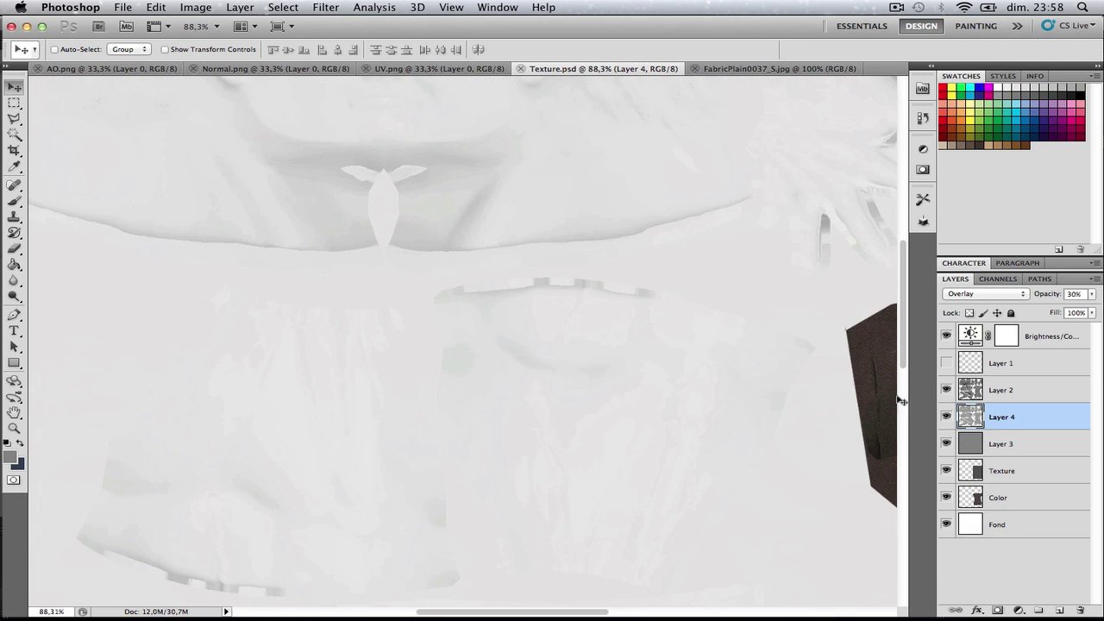
click(947, 363)
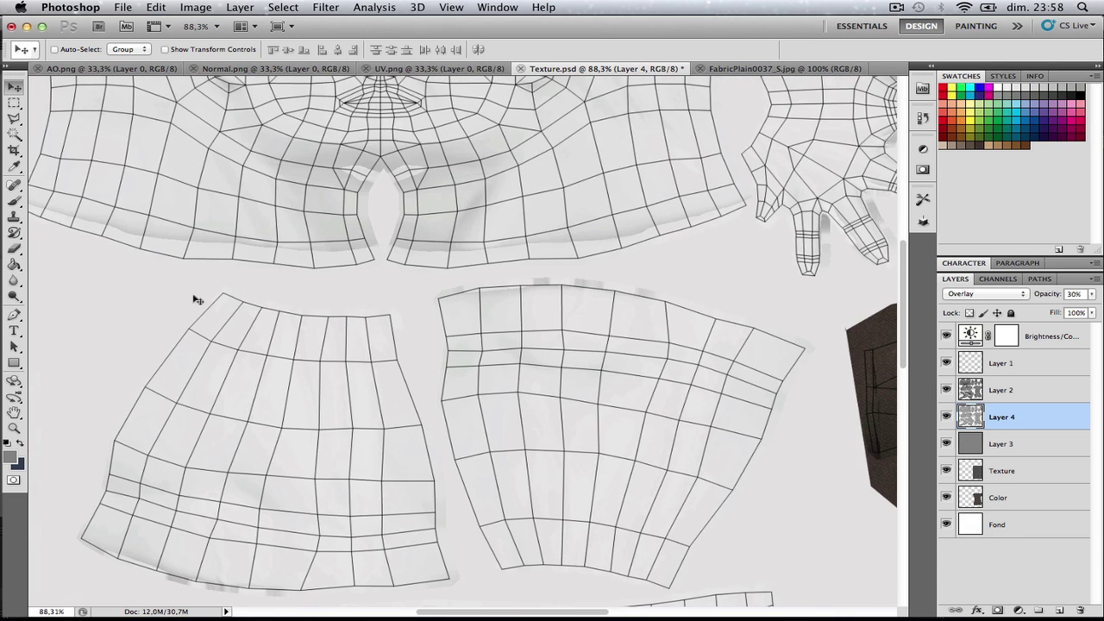
alt+scroll(198, 294, up, 1)
drag(198, 290, 291, 328)
alt+scroll(290, 329, up, 3)
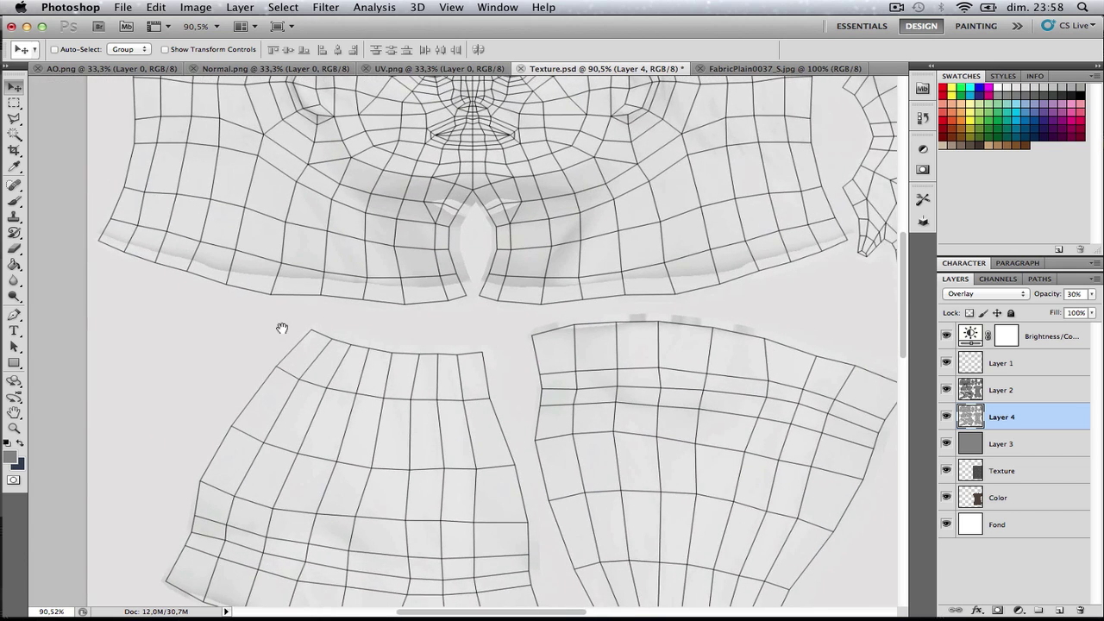
scroll(276, 302, right, 2)
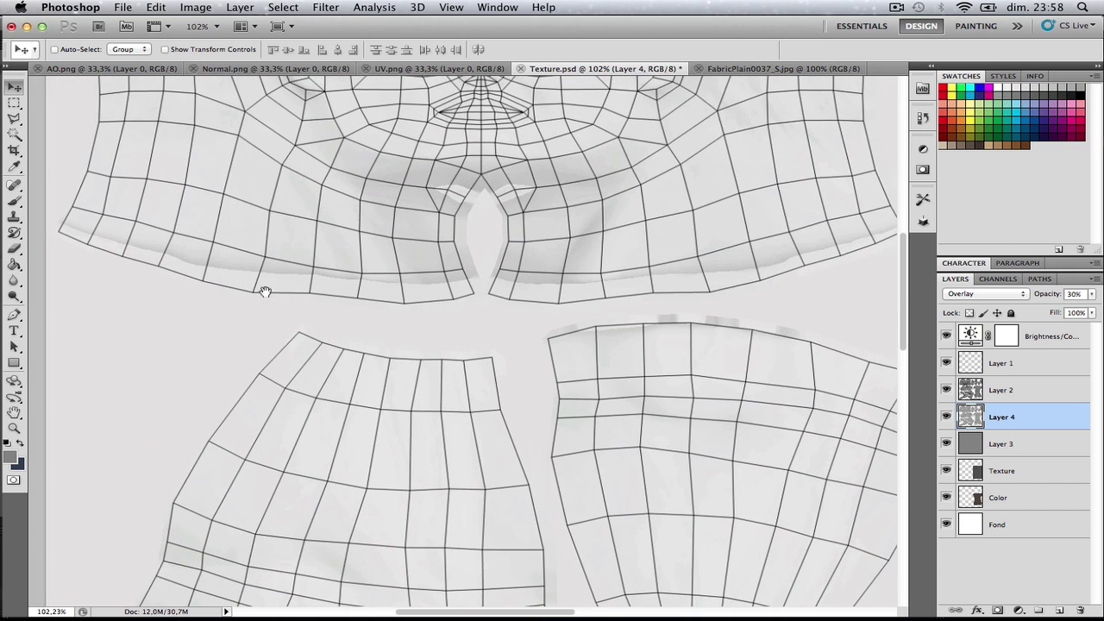
- Try to outline the strip along the neck's lower edge with the Polygonal Lasso
click(13, 118)
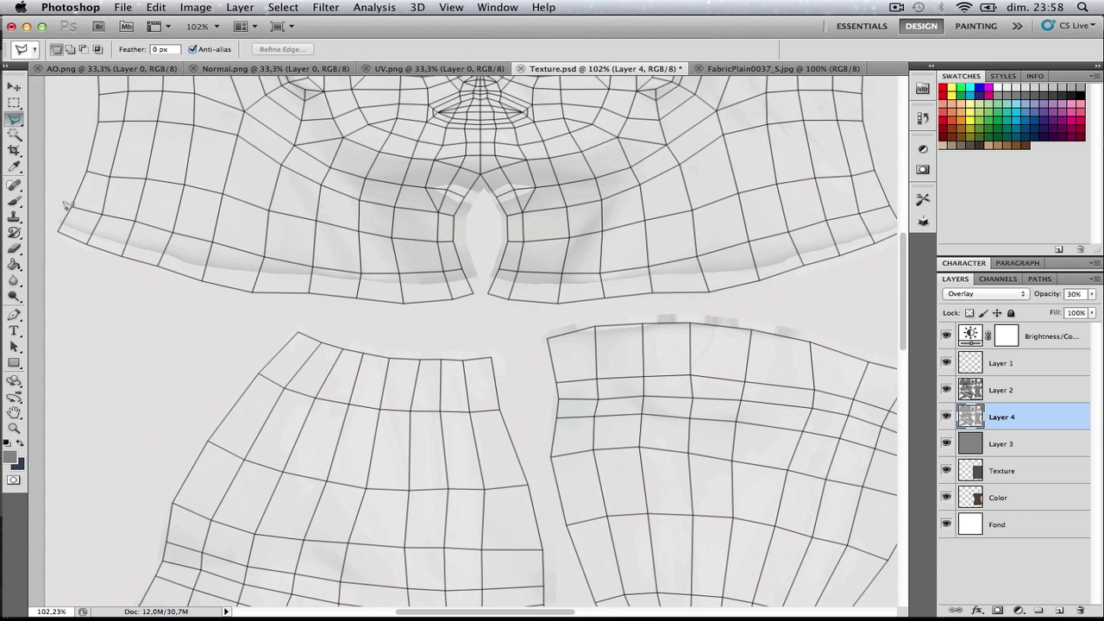
click(58, 212)
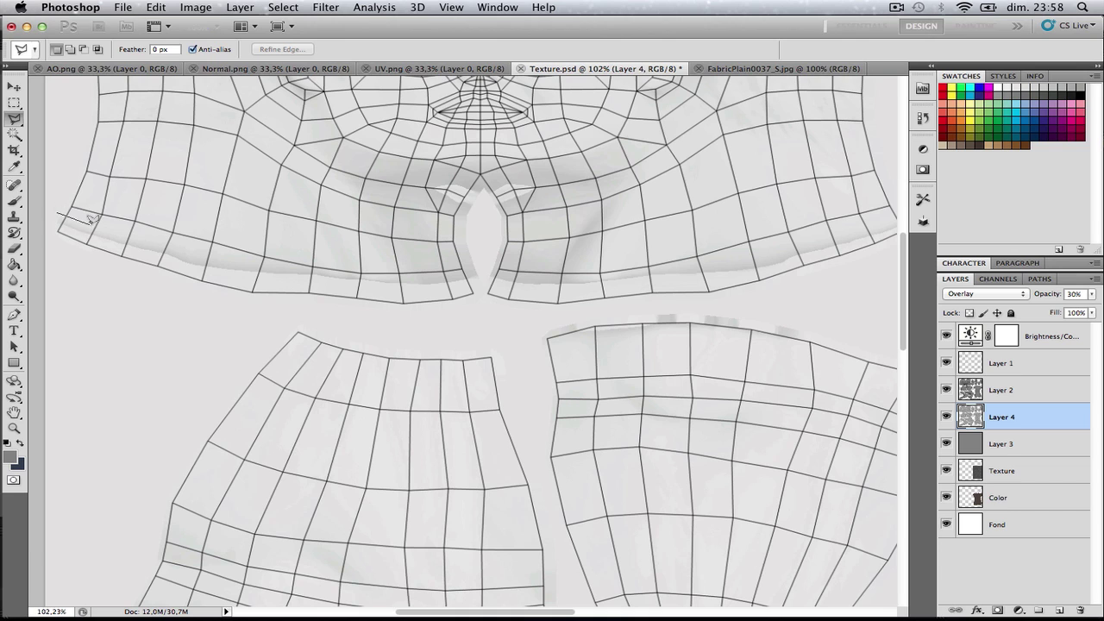
double_click(137, 243)
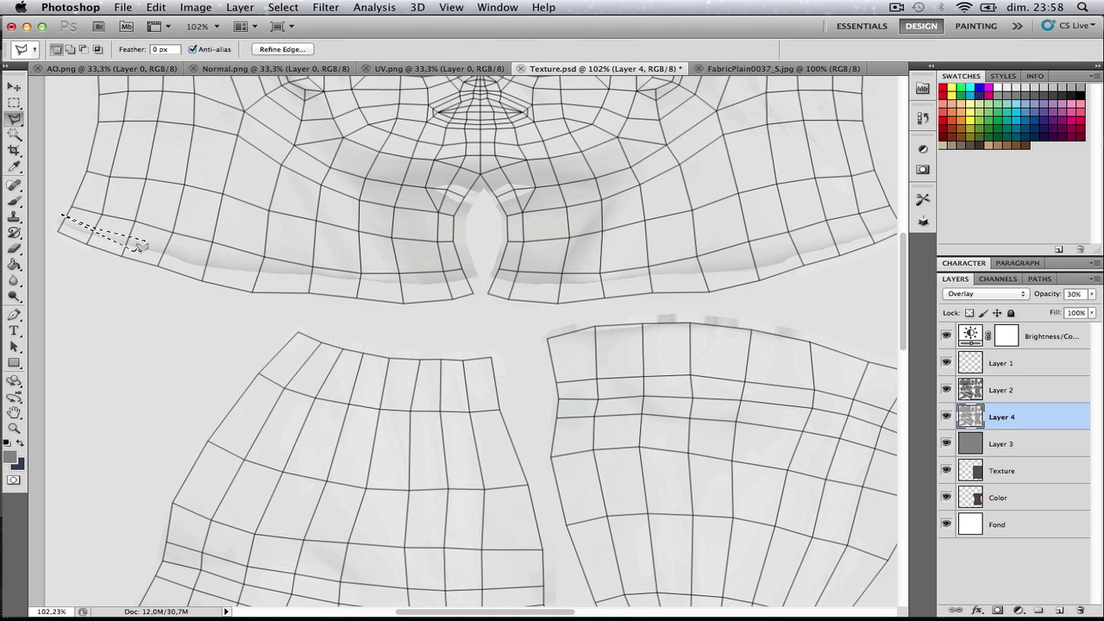
alt+scroll(124, 252, up, 5)
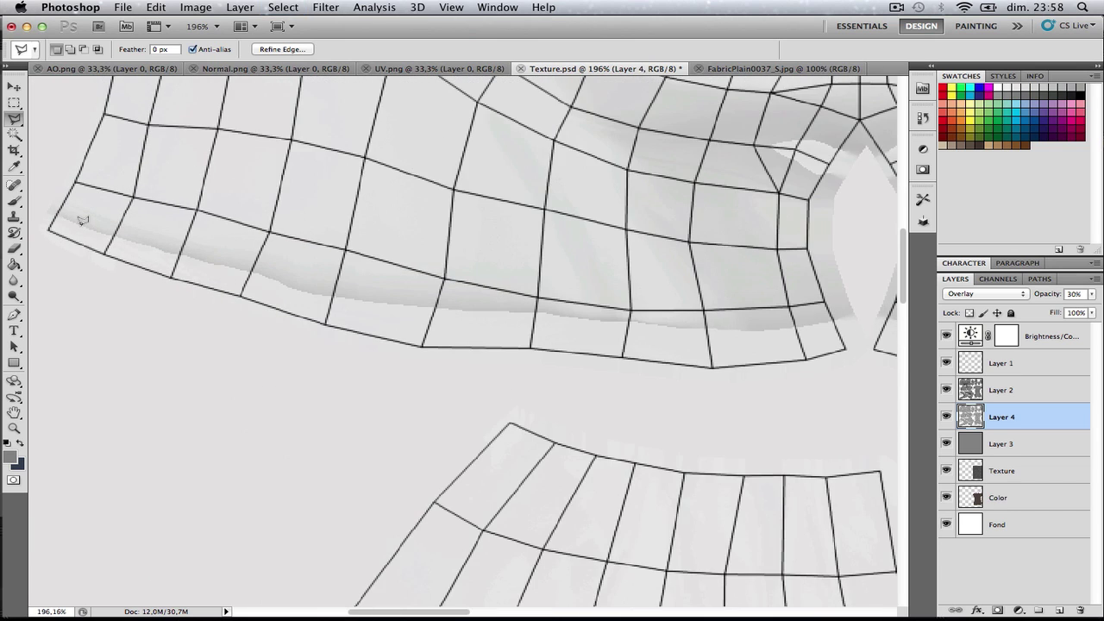
scroll(95, 204, up, 5)
scroll(95, 204, left, 5)
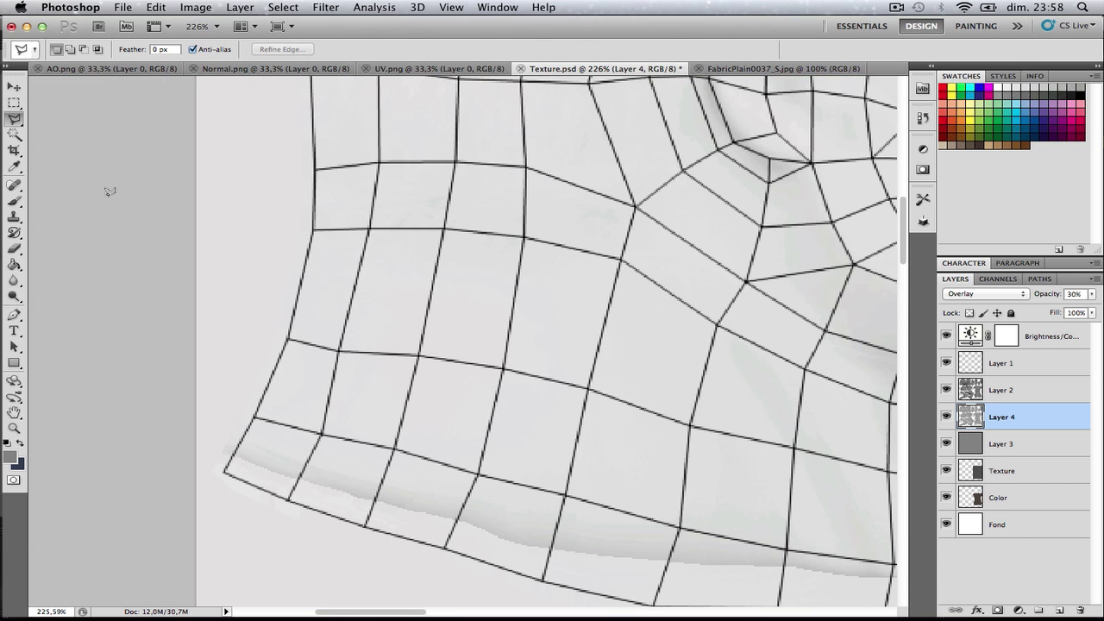
scroll(276, 326, down, 2)
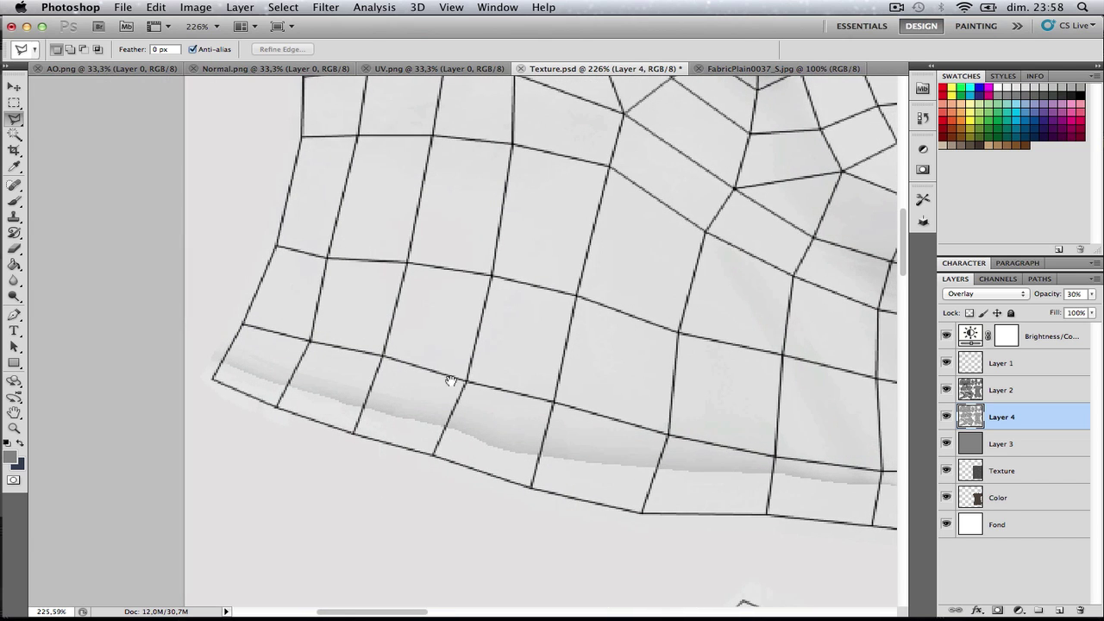
- Try Layer 4 at 100% opacity to compare the neck shading, and cancel the opacity change
click(1030, 395)
click(1092, 295)
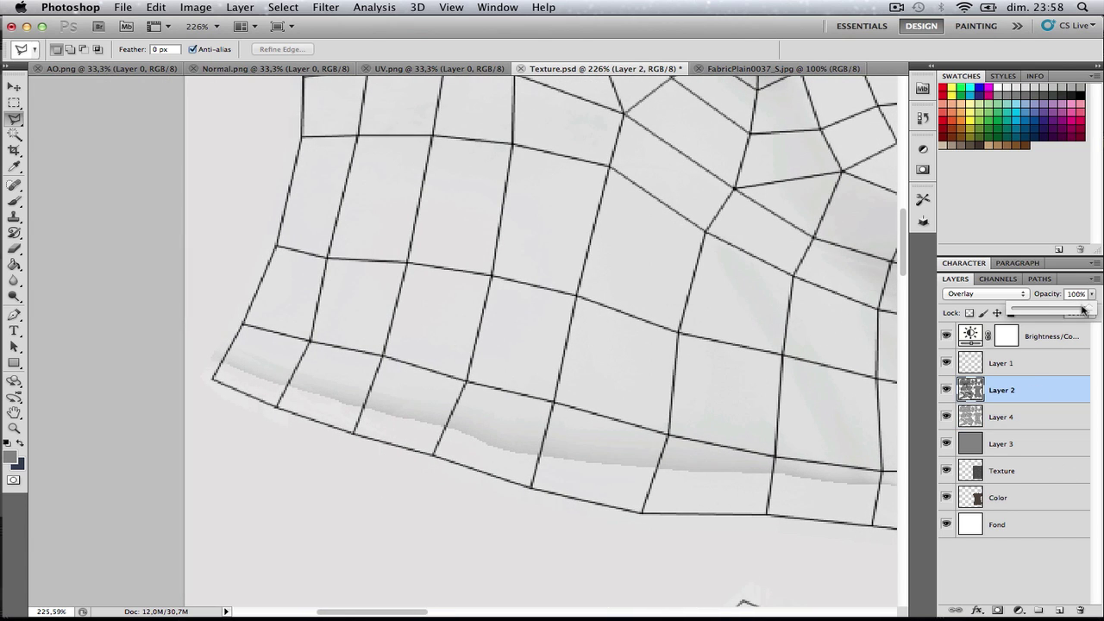
click(1025, 436)
click(1038, 414)
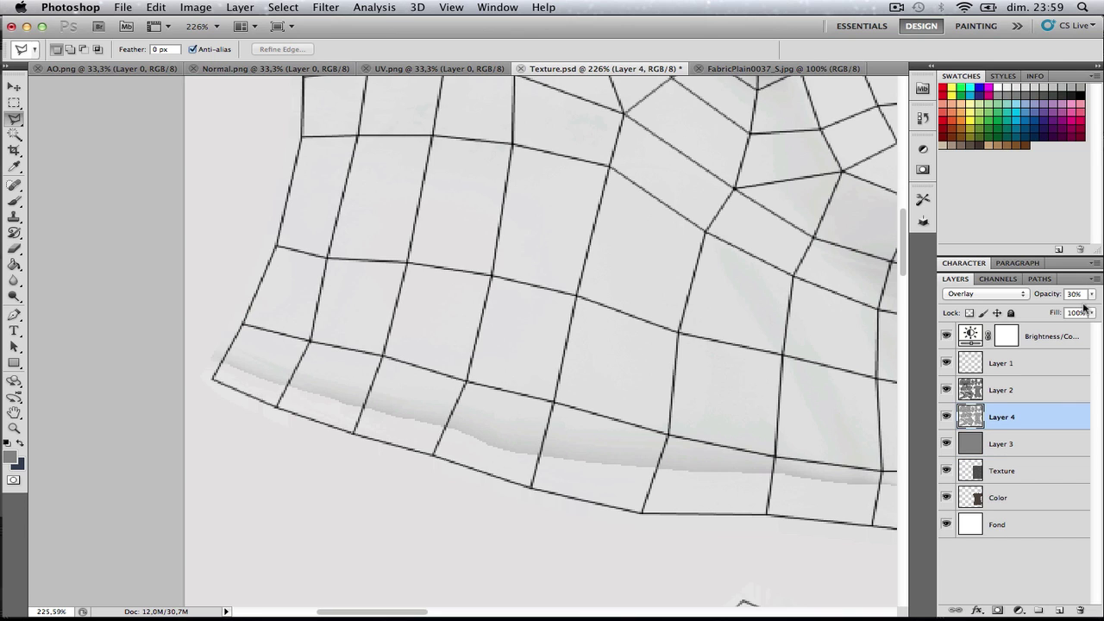
click(1091, 294)
drag(1057, 314, 1092, 312)
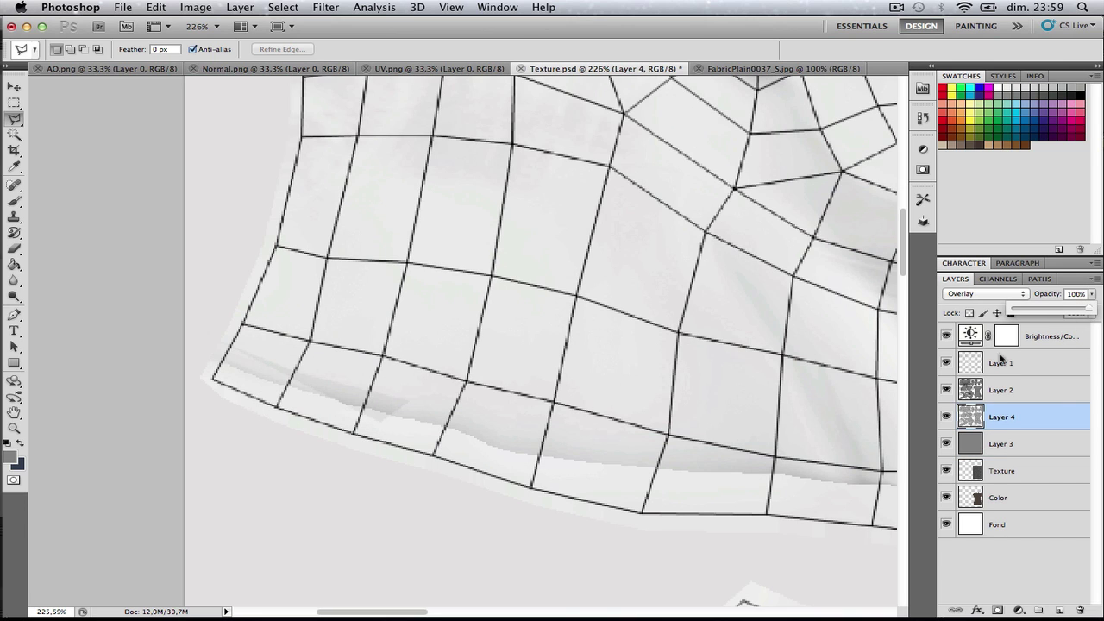
key(Escape)
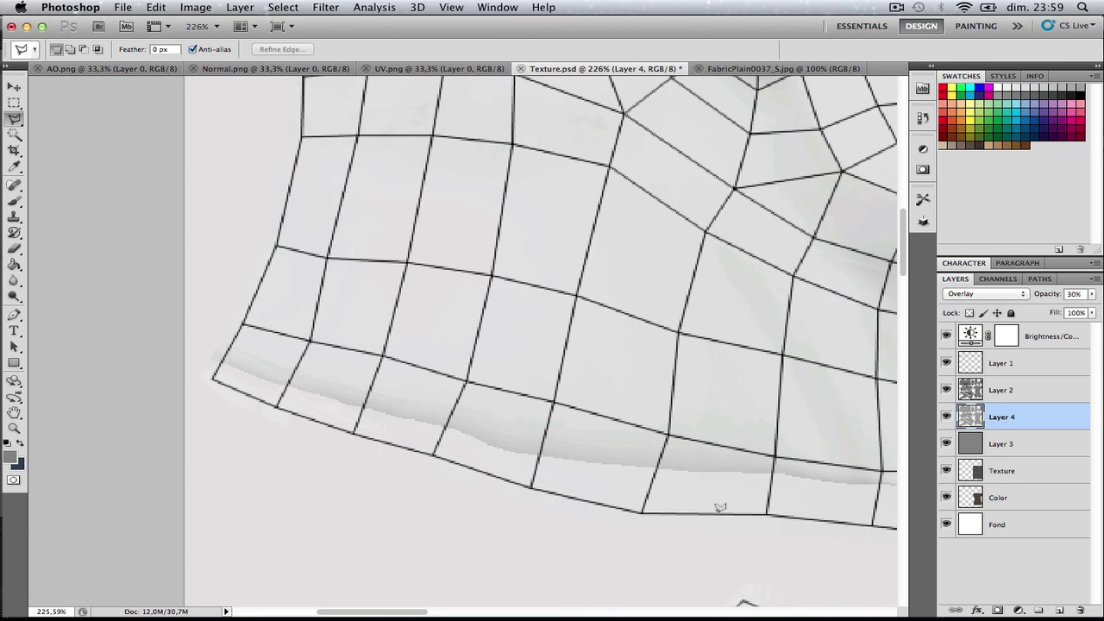
alt+scroll(743, 406, down, 10)
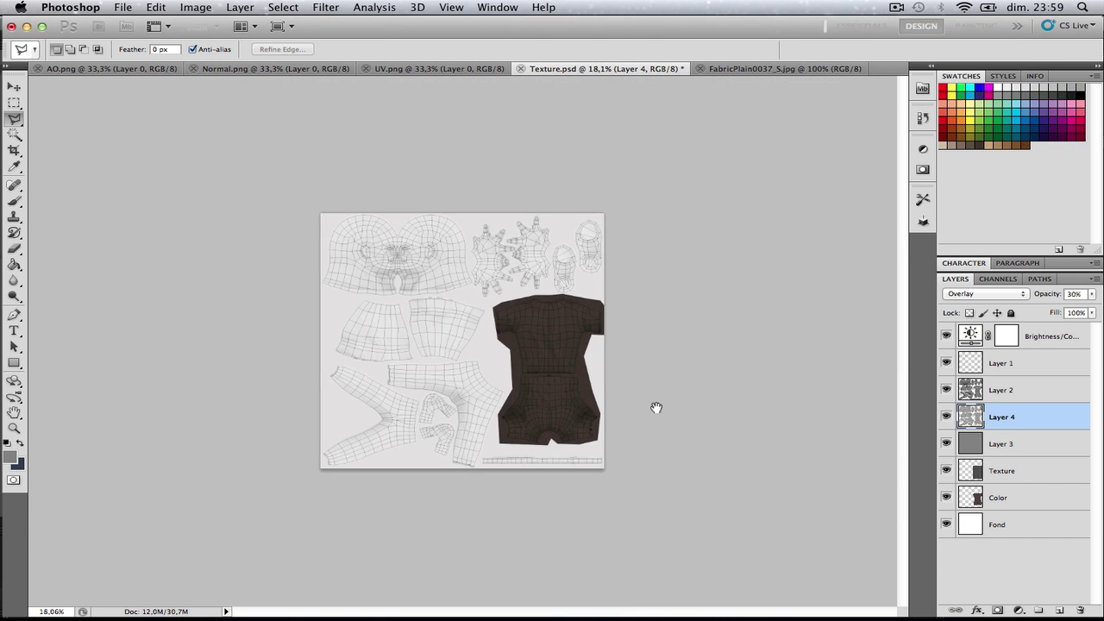
alt+scroll(690, 402, up, 4)
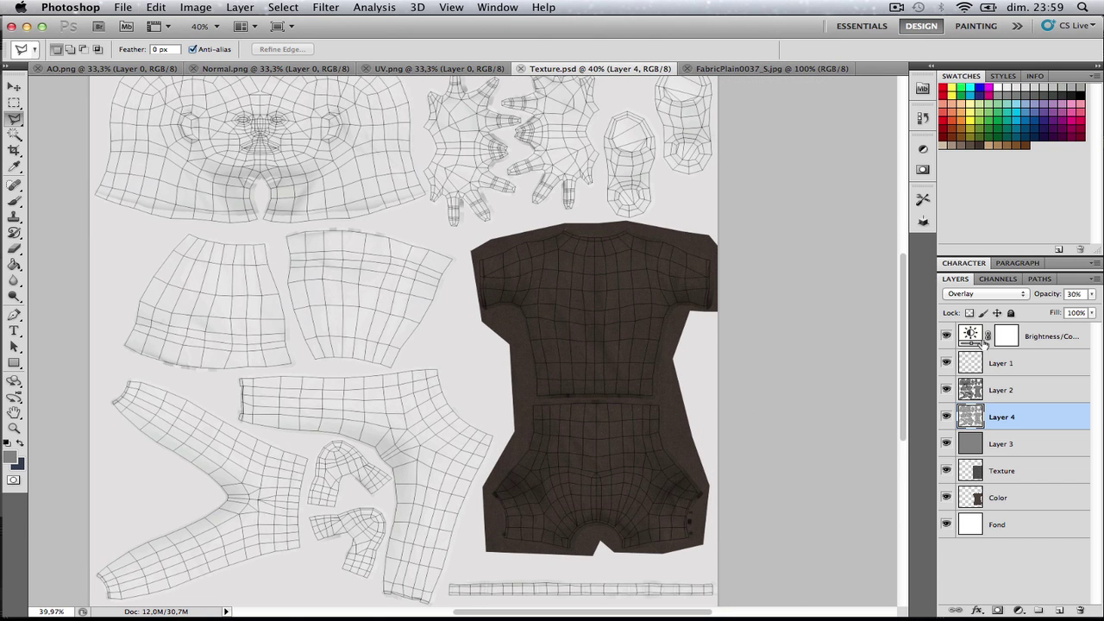
- Check what Layer 1 contains by toggling its visibility, and rename it UV
click(1009, 367)
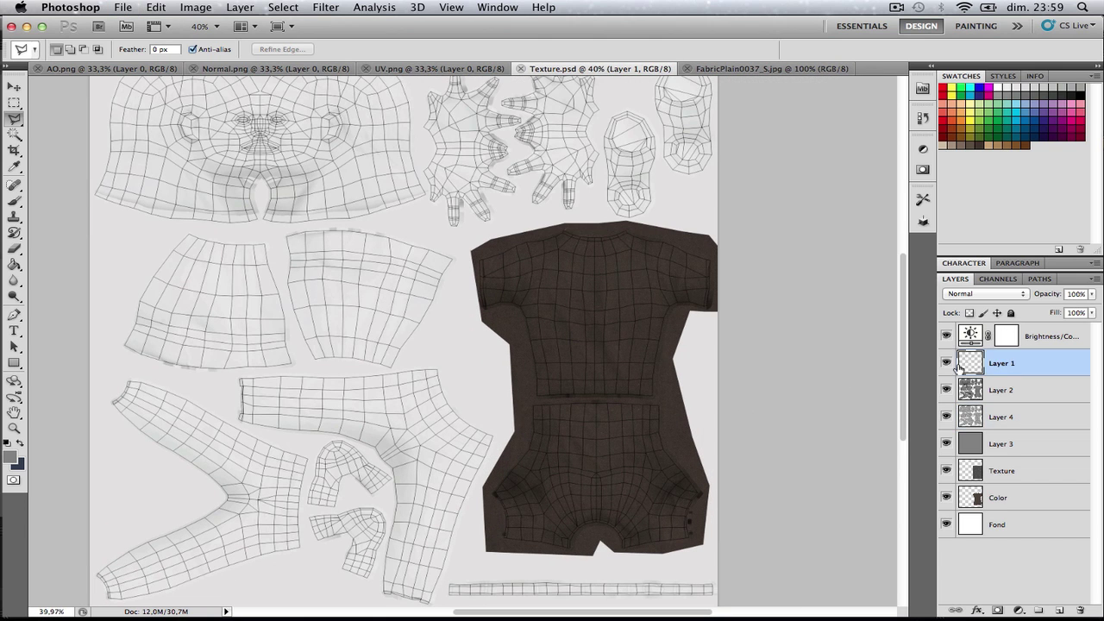
click(949, 363)
click(949, 363)
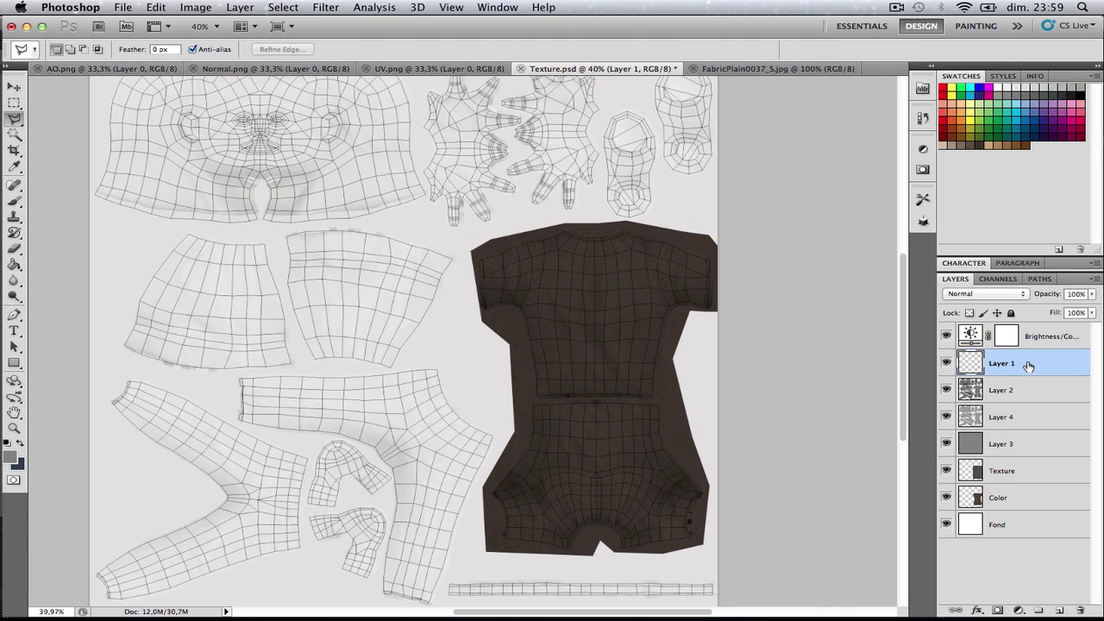
double_click(1001, 367)
key(Escape)
double_click(1001, 367)
text(UV)
key(Return)
- Check what Layer 2 contains by toggling its visibility, and rename it AO
click(999, 390)
click(946, 390)
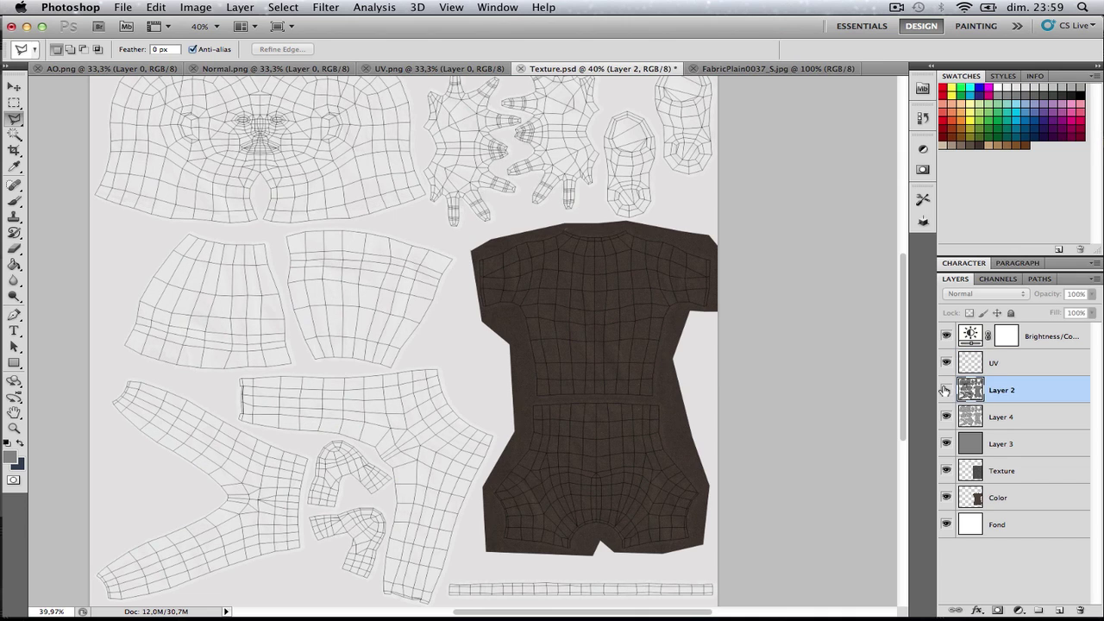
click(947, 389)
double_click(1008, 392)
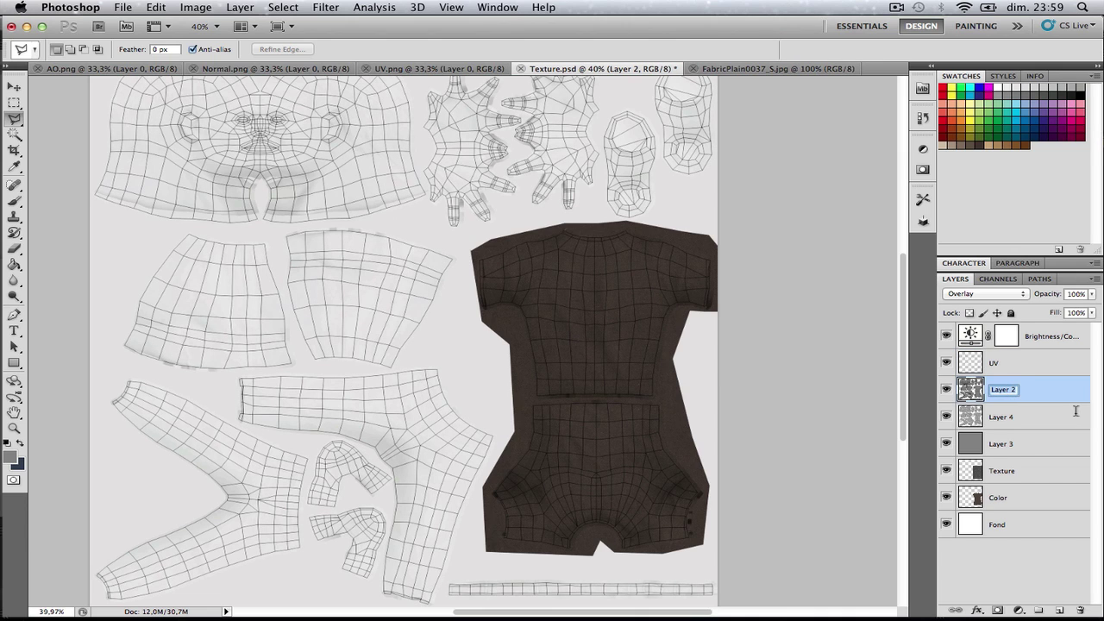
text(AO)
key(Return)
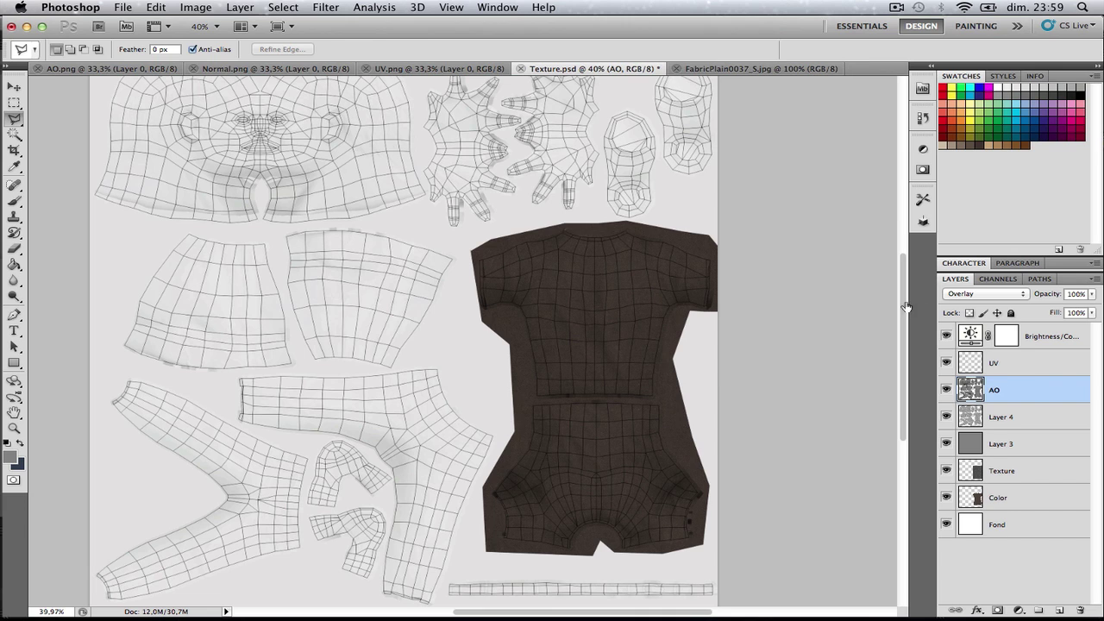
- Try the Multiply and Soft Light blend modes on the AO layer, and return it to Overlay
click(979, 291)
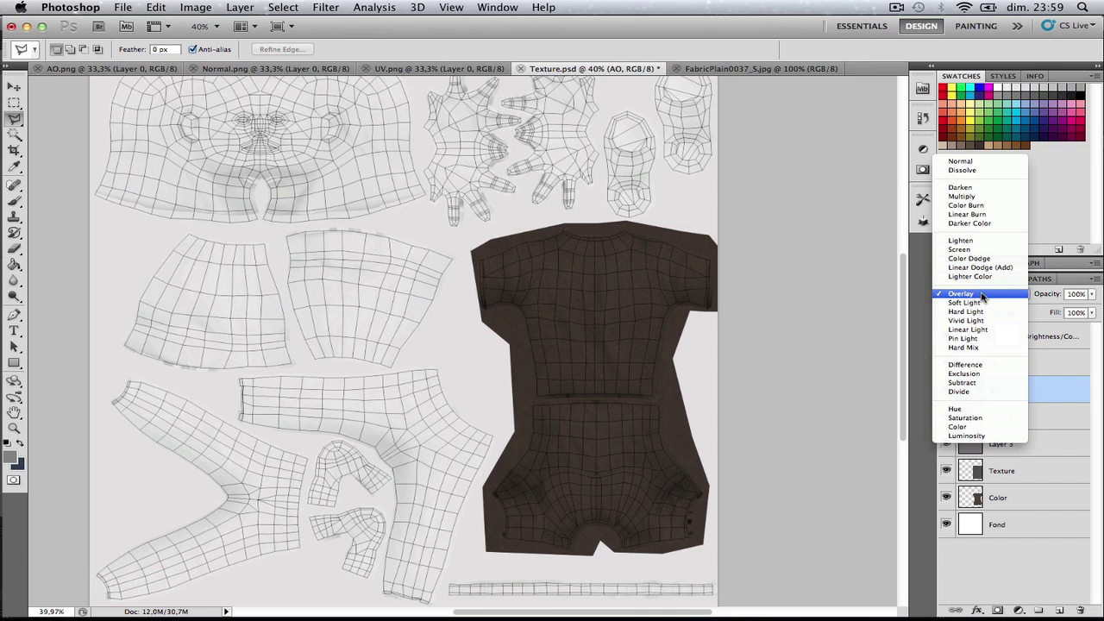
click(962, 196)
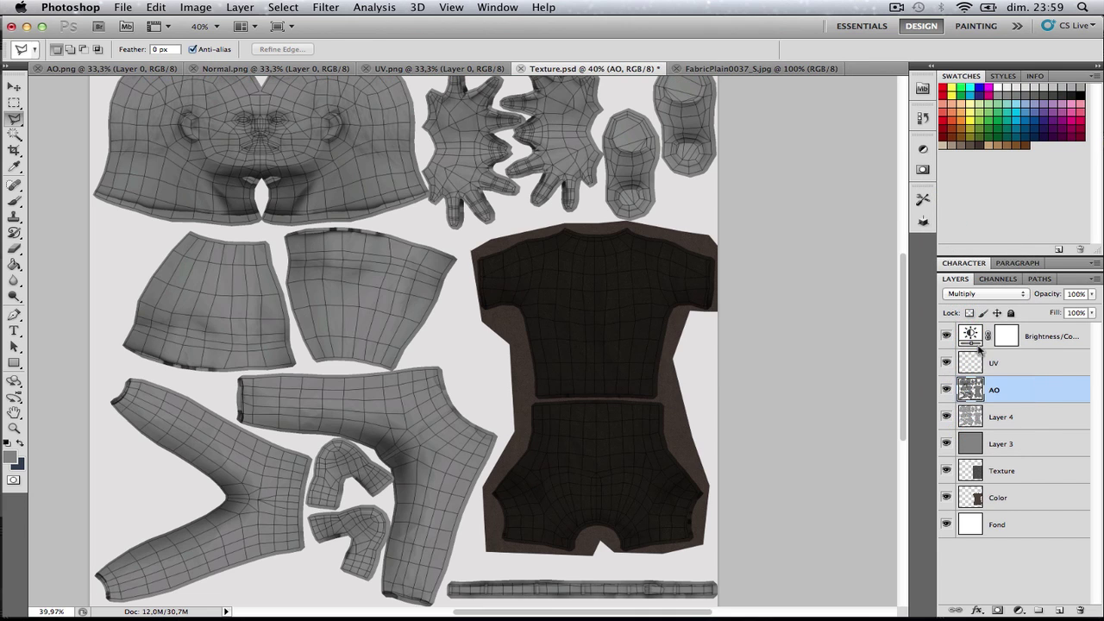
click(983, 293)
click(975, 399)
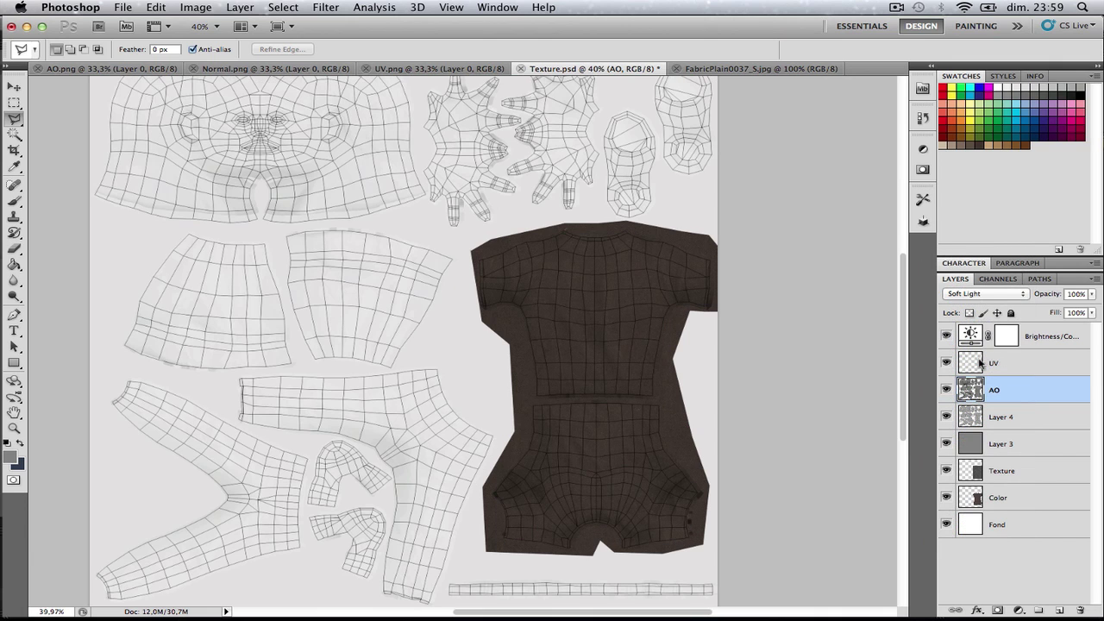
click(987, 294)
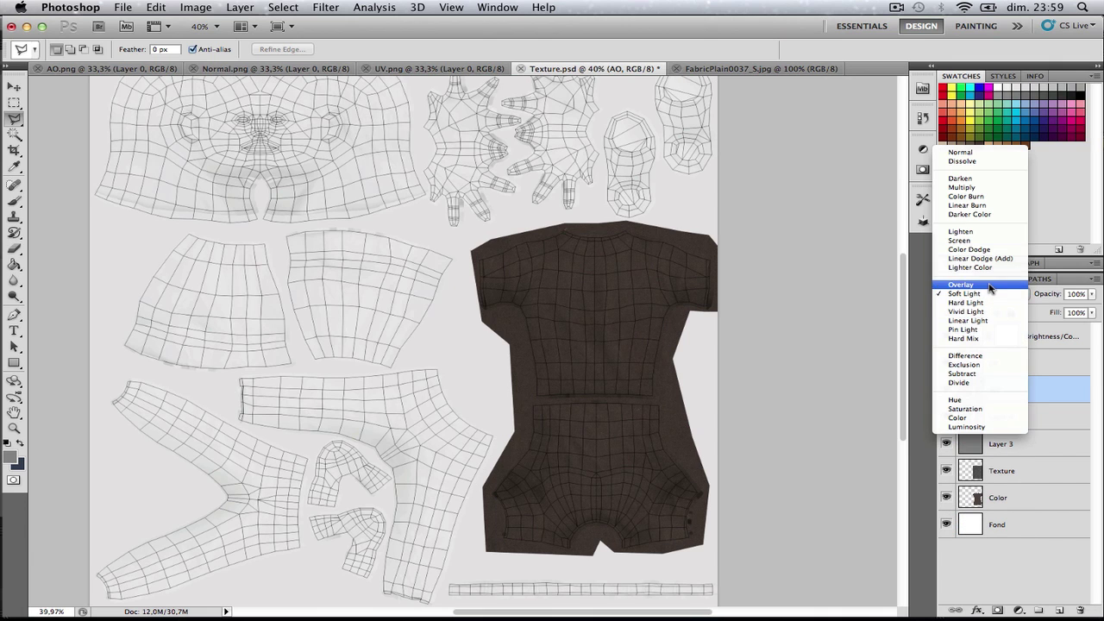
click(990, 285)
- Check what Layer 4 contains by toggling its visibility, and rename it Normal
click(992, 418)
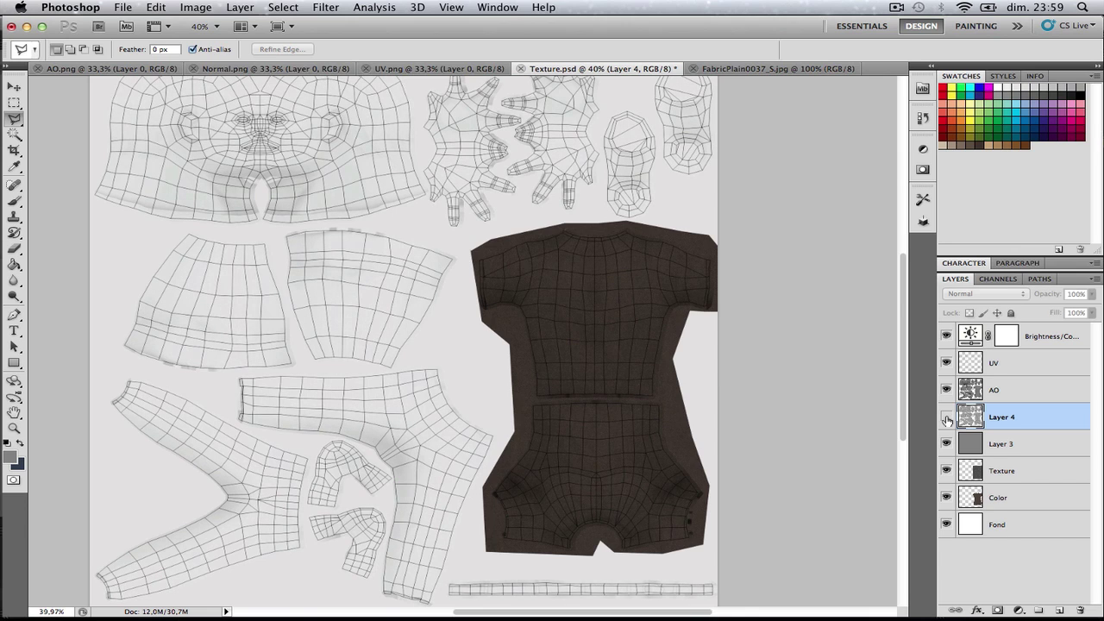
double_click(1000, 419)
text(Normal)
key(Return)
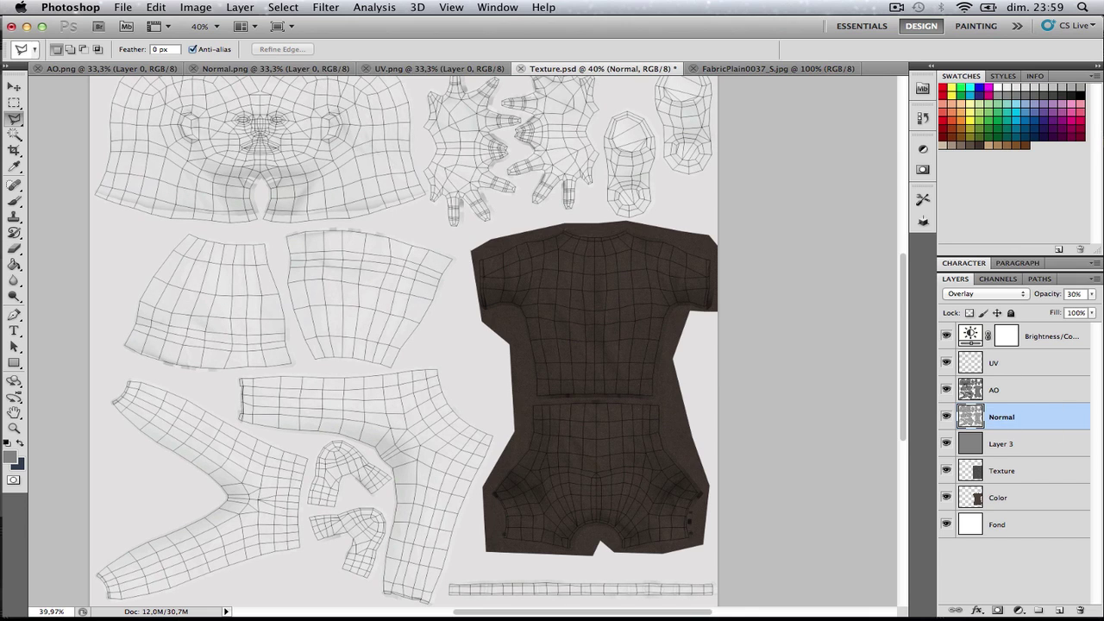
- Rename Layer 3, the grey fill layer, as Gris
click(974, 445)
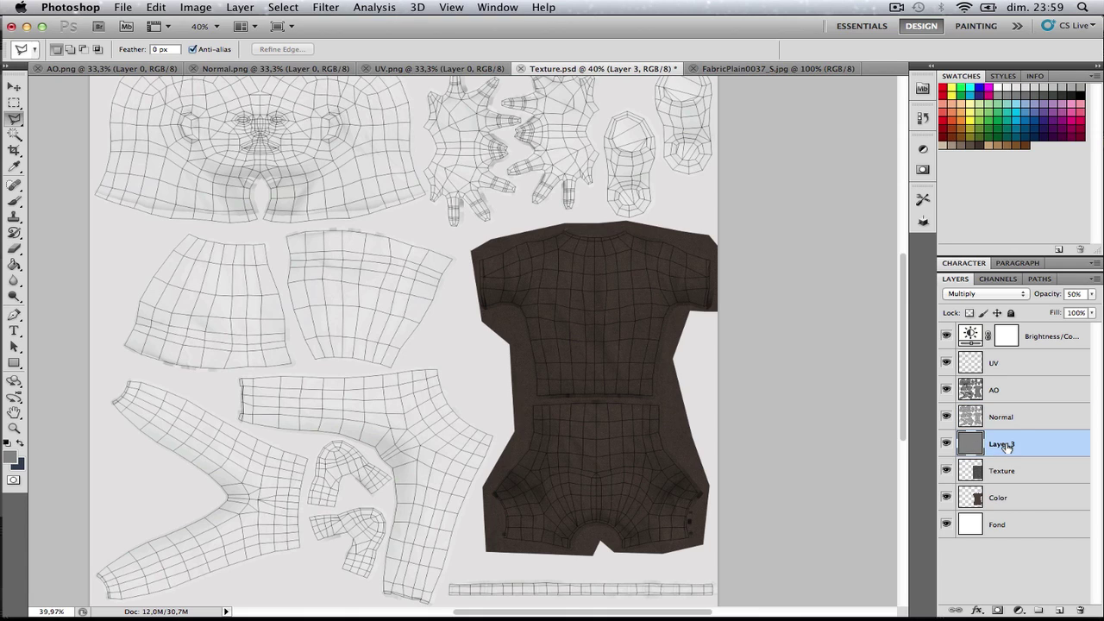
double_click(1006, 445)
text(C)
text(ris)
key(Return)
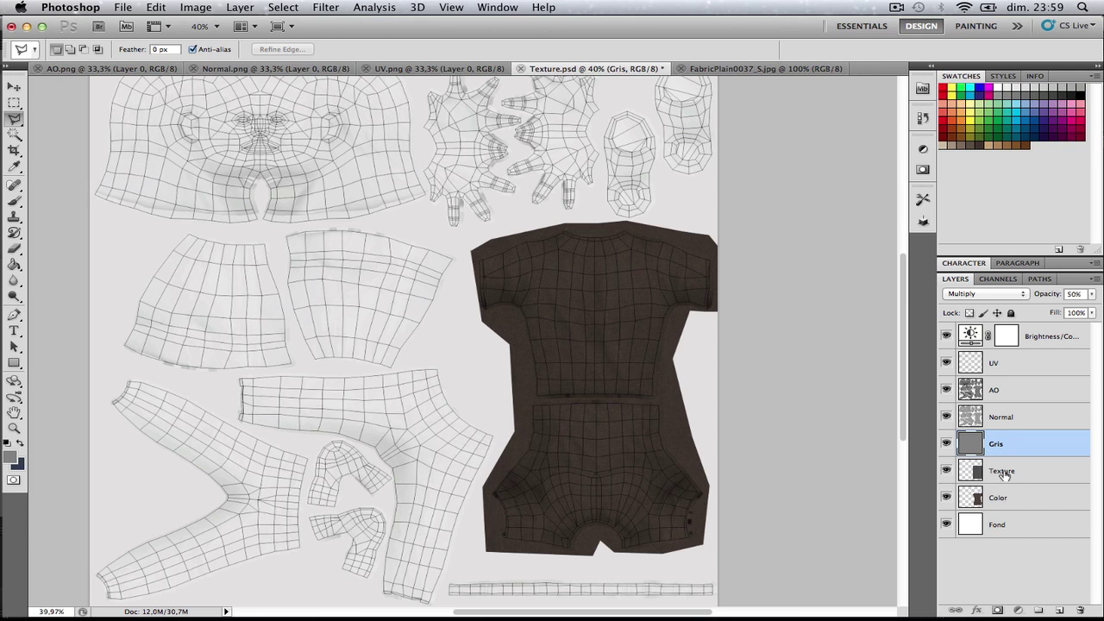
- Rename the Texture layer holding the shirt fabric as TShirtTile
click(1000, 472)
double_click(1005, 471)
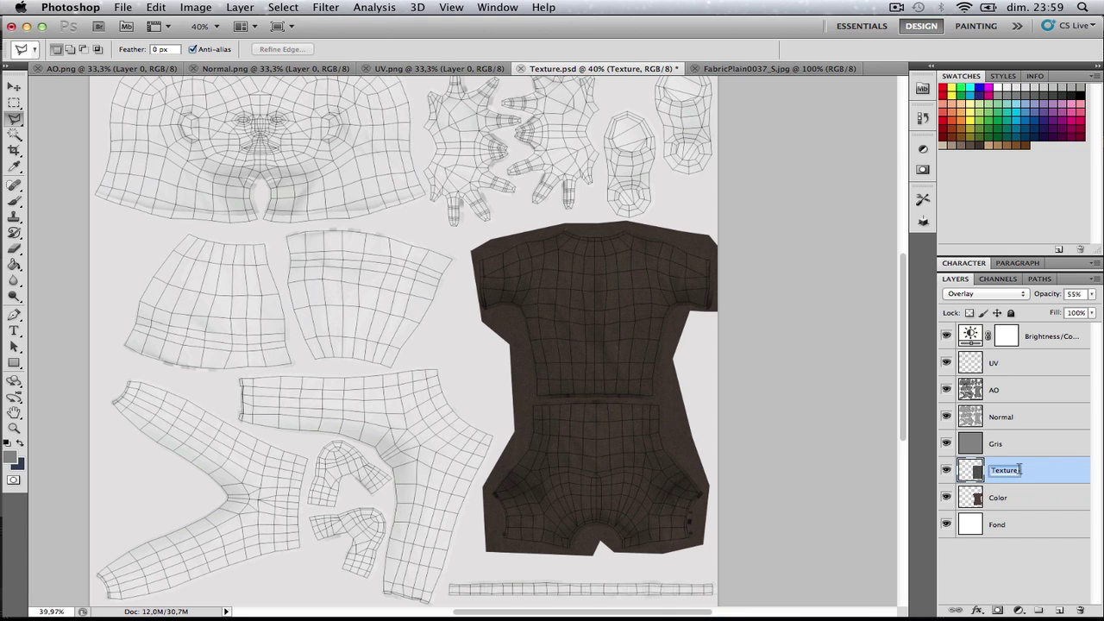
click(1019, 469)
text(TShirtTile)
key(Return)
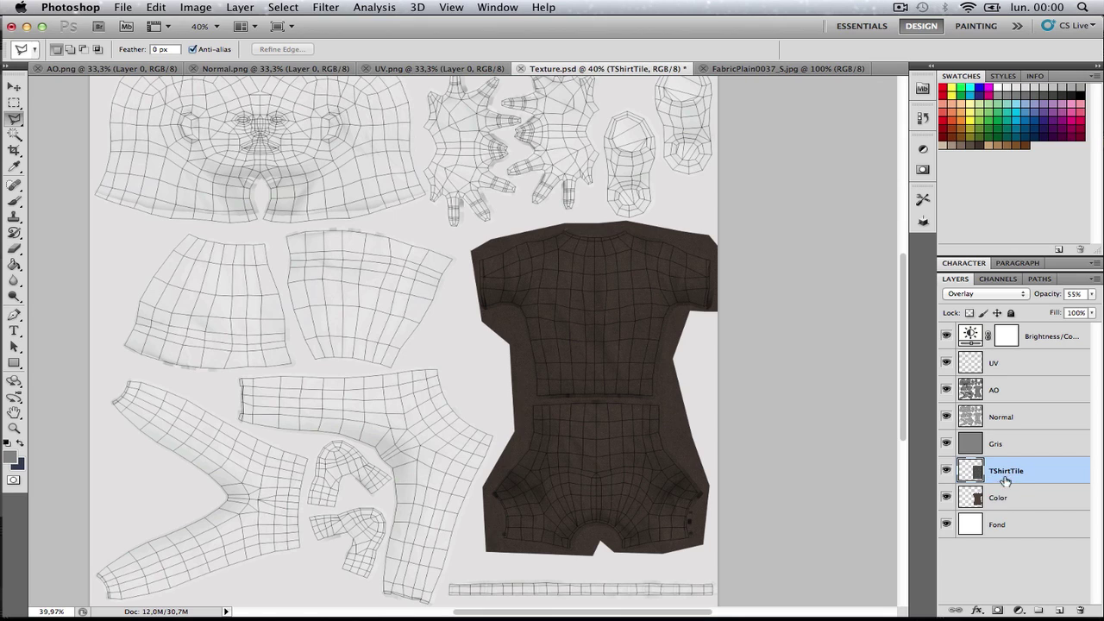
- Rename the Color layer holding the shirt's flat brown as TShirtColor
click(999, 499)
double_click(1003, 501)
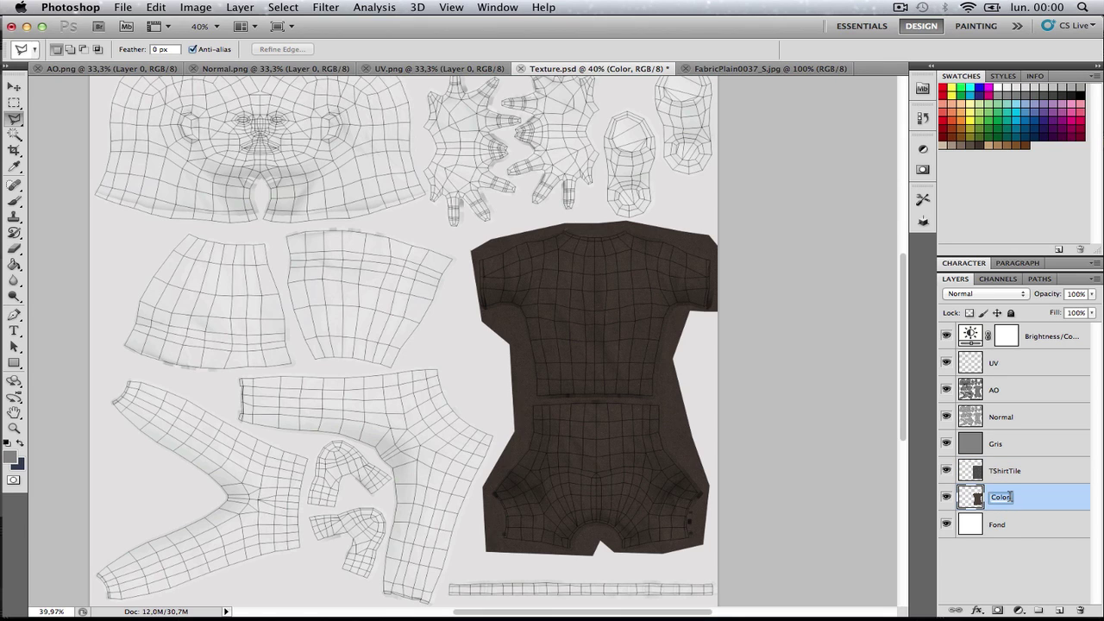
text(TShirtColor)
key(Return)
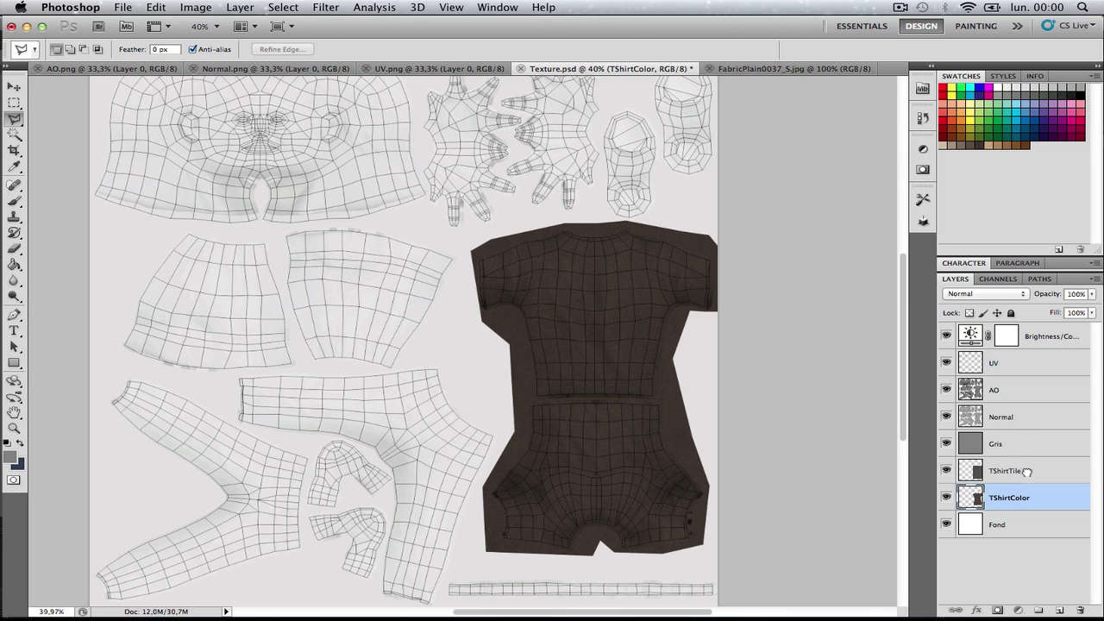
- Group the TShirtTile and TShirtColor layers and name the group TShirt
shift+click(1025, 472)
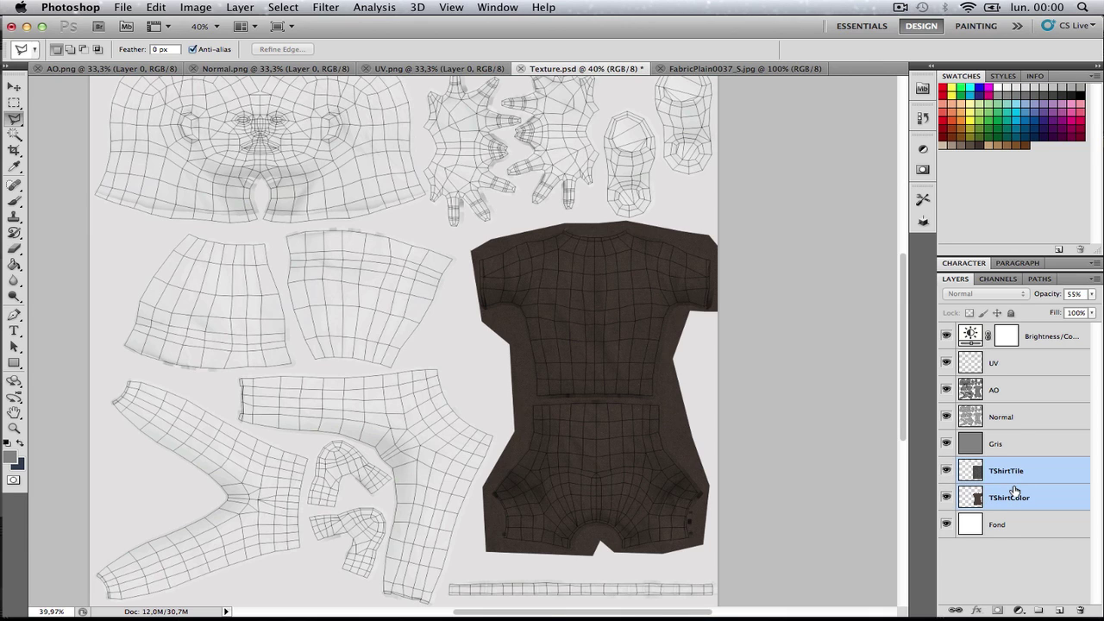
key(super+g)
double_click(1011, 465)
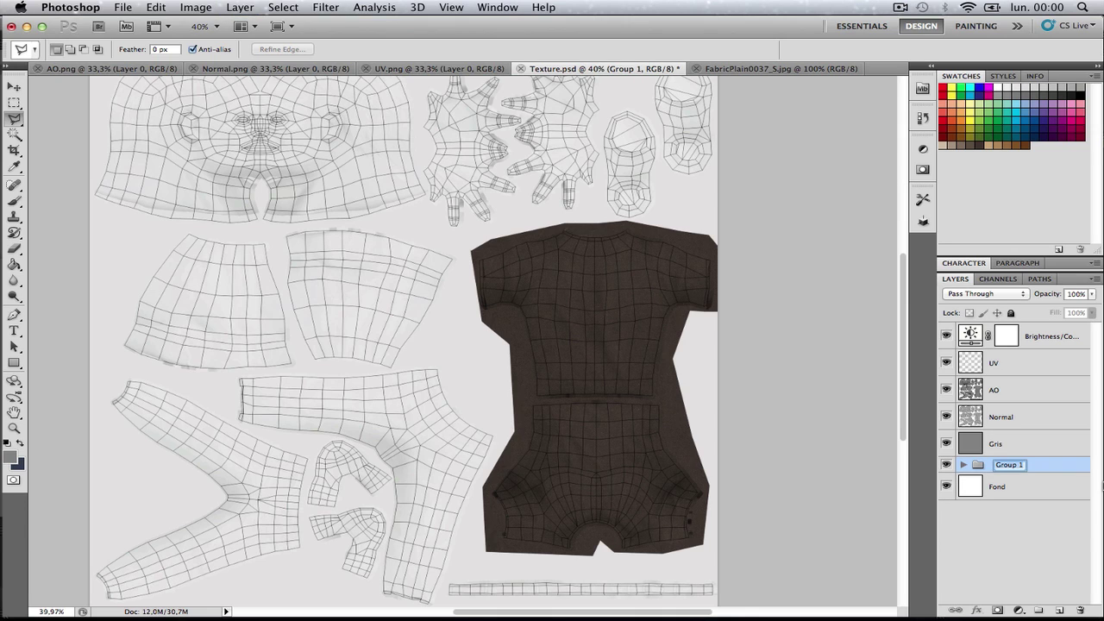
text(TShirt)
key(Return)
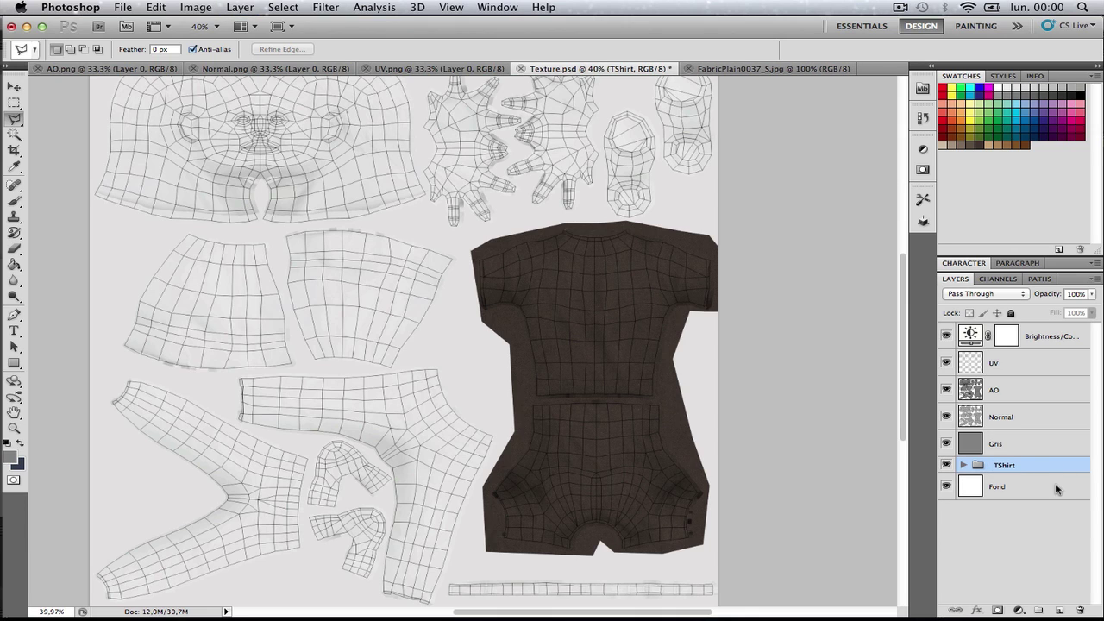
- Expand the TShirt group, select TShirtColor, and hide TShirtTile and every layer above the group so only the flat brown shirt shows
click(964, 466)
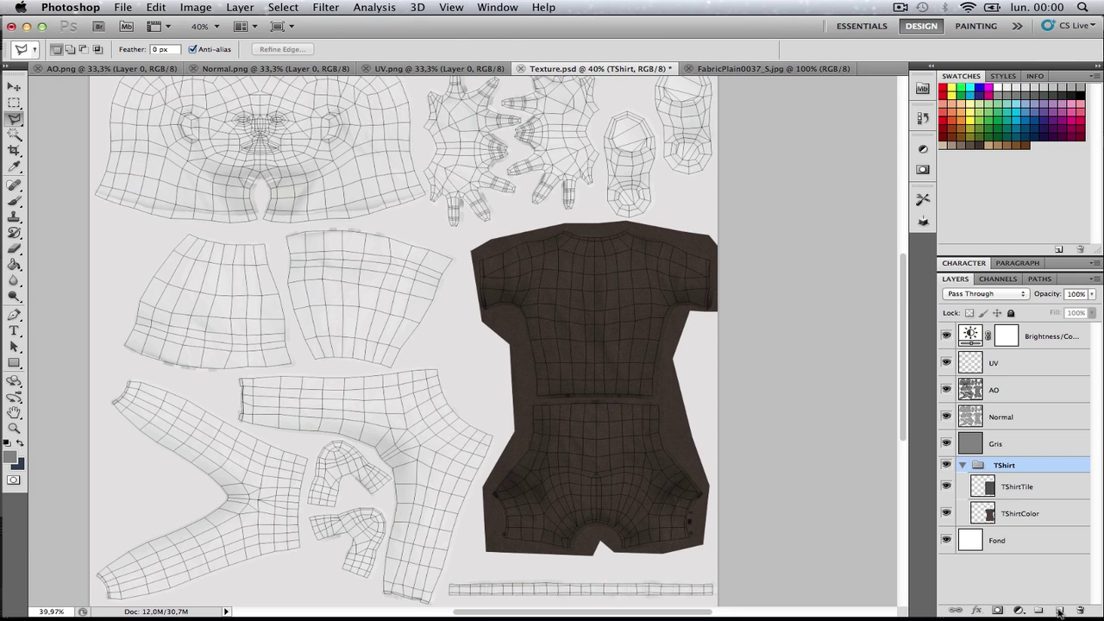
click(1035, 515)
click(1035, 518)
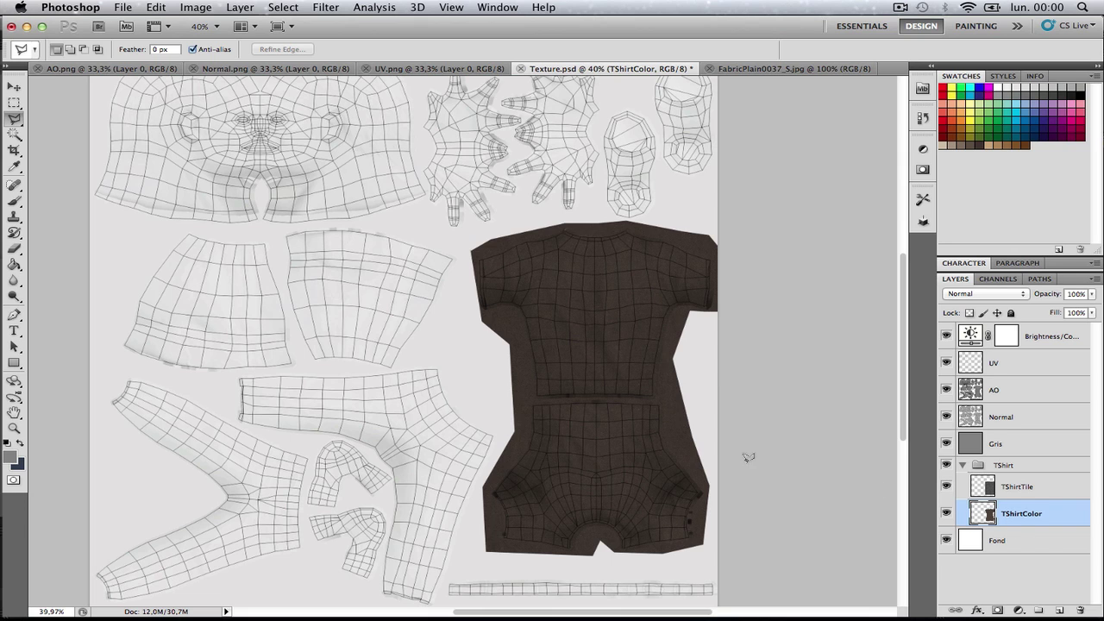
drag(948, 487, 947, 335)
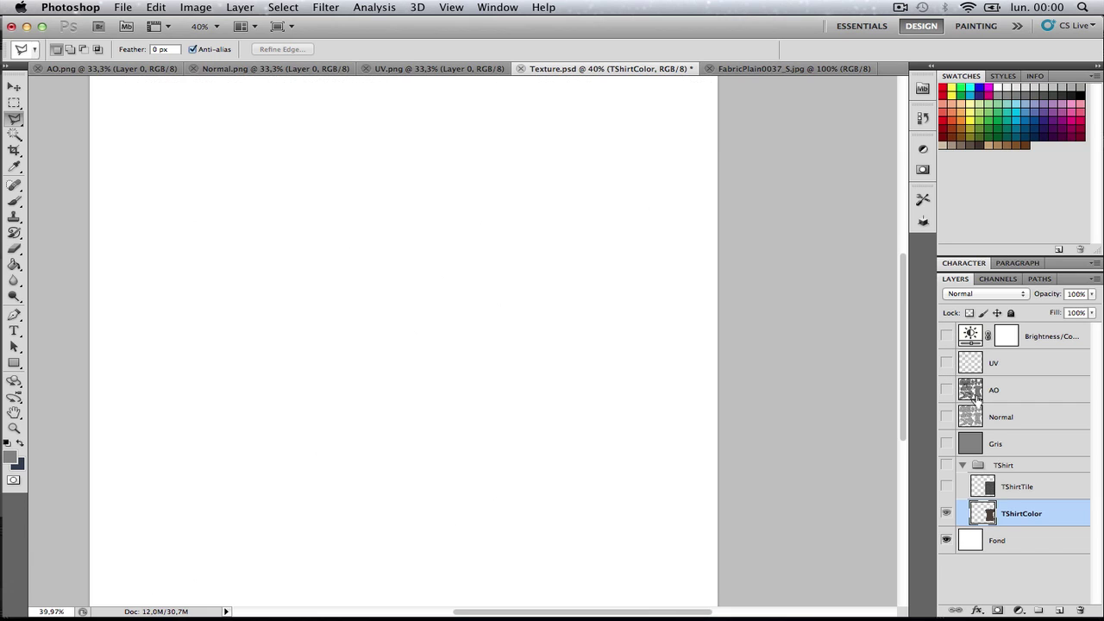
click(947, 465)
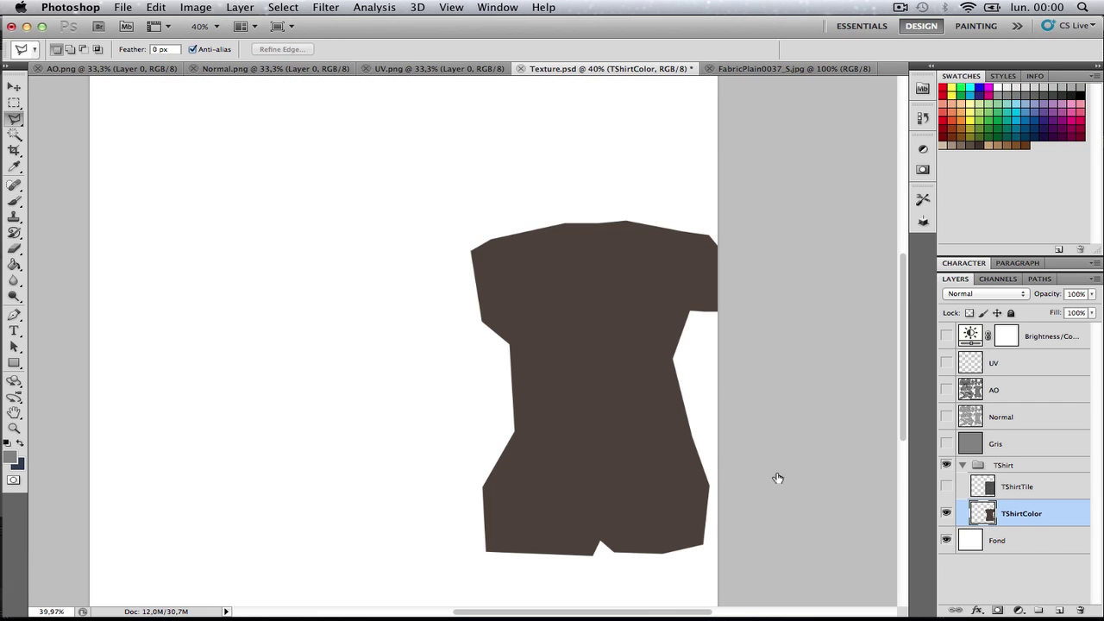
- Set the foreground colour to the shirt's brown, #4d413a, by sampling it from the TShirtColor shape
alt+scroll(705, 457, up, 4)
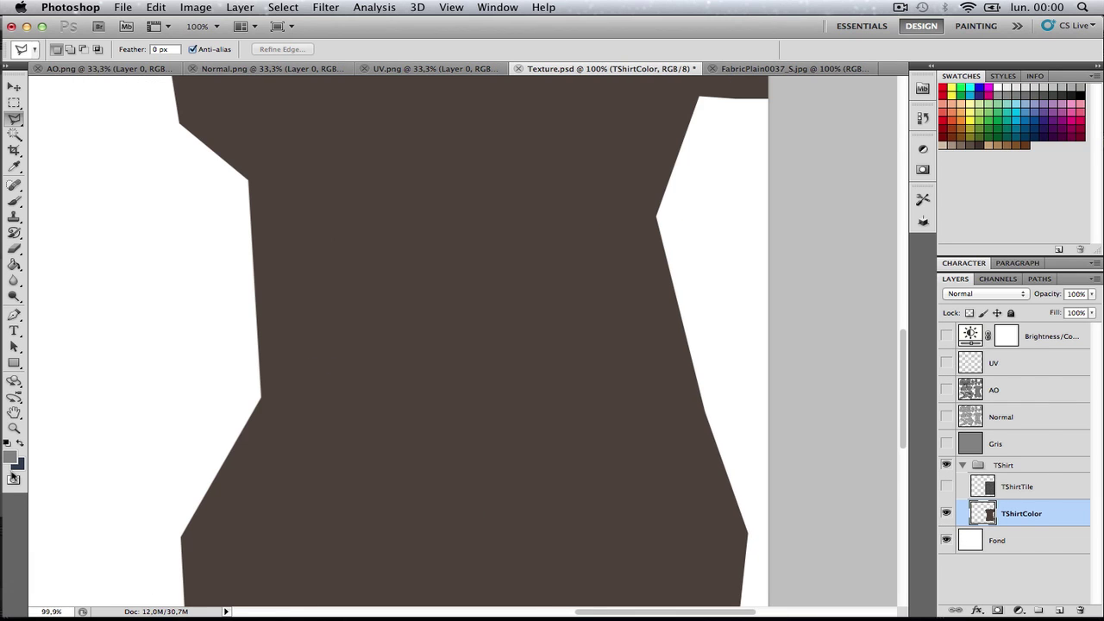
click(11, 456)
click(417, 301)
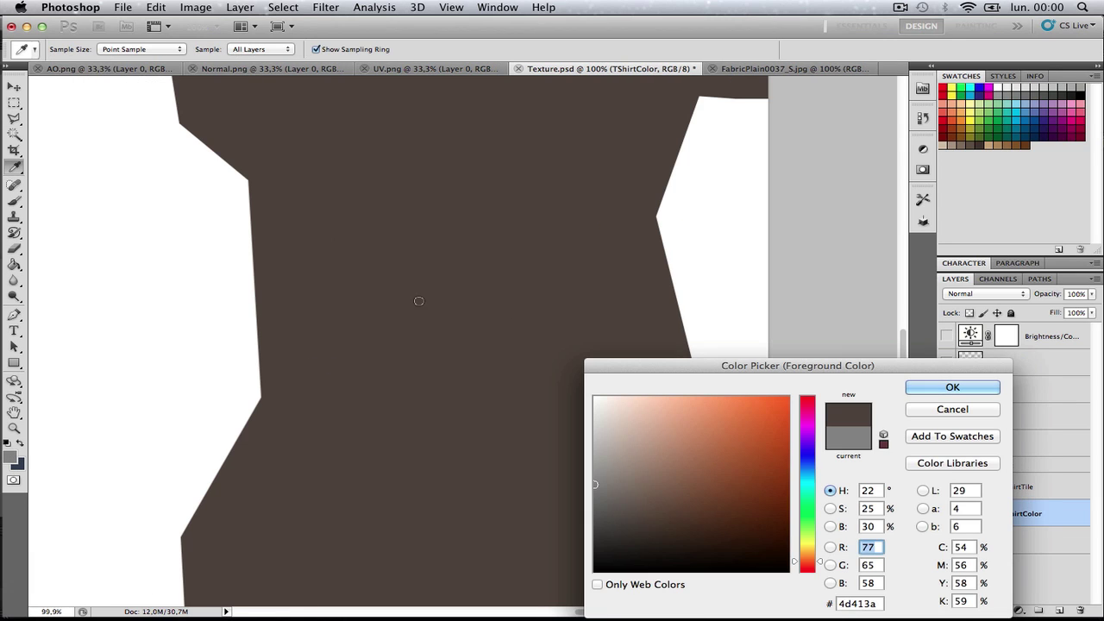
click(951, 387)
- Show TShirtTile and all the hidden layers above the TShirt group again
alt+scroll(407, 338, down, 5)
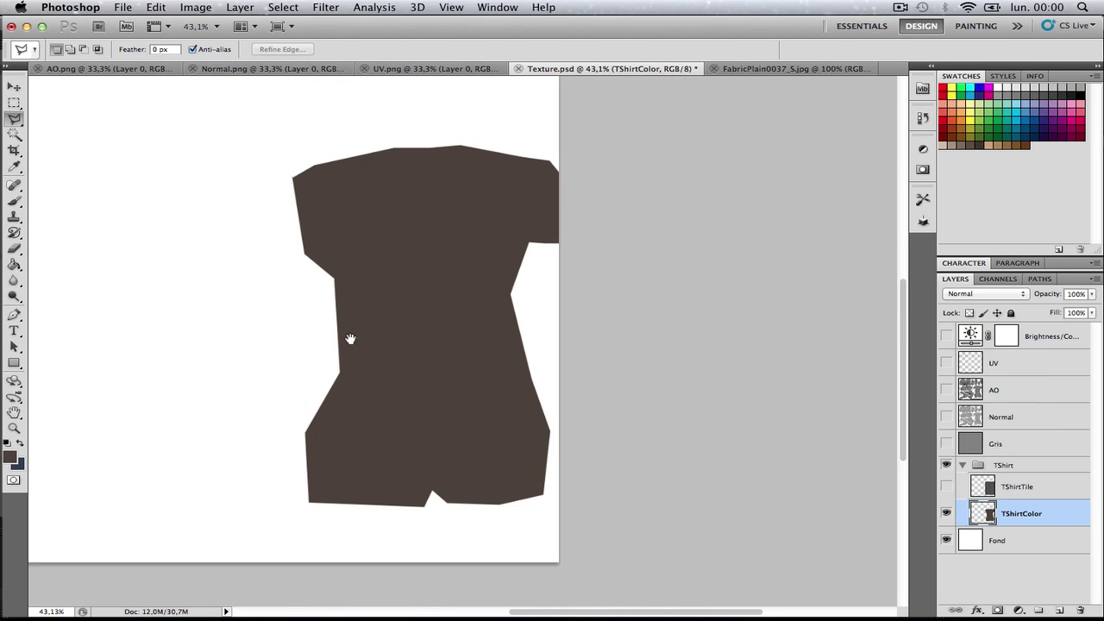
drag(349, 338, 547, 394)
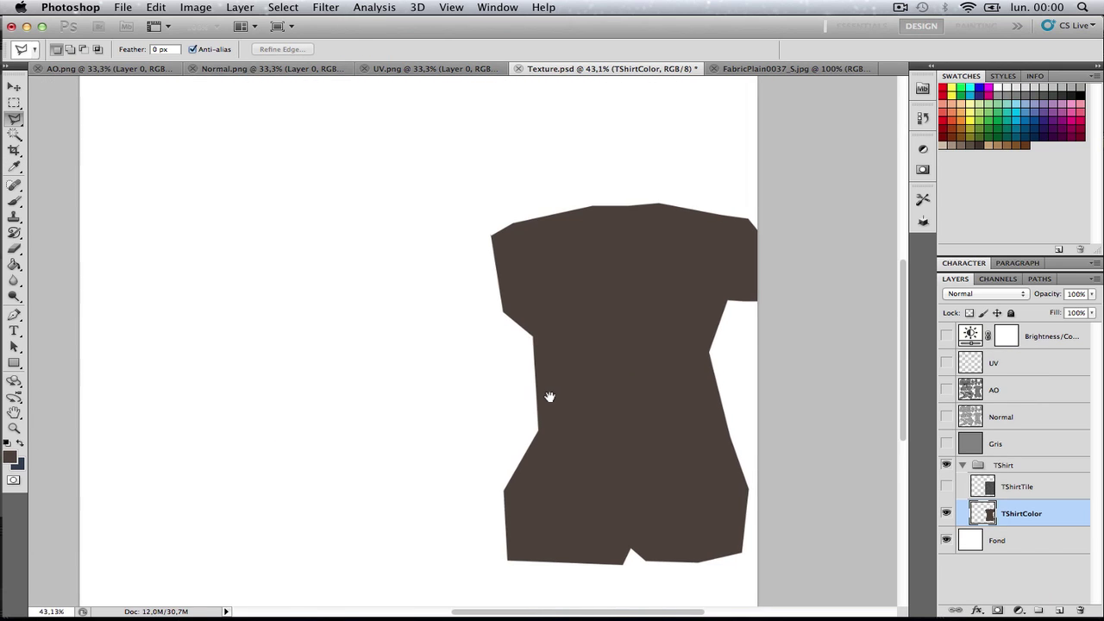
click(947, 487)
drag(949, 442, 948, 338)
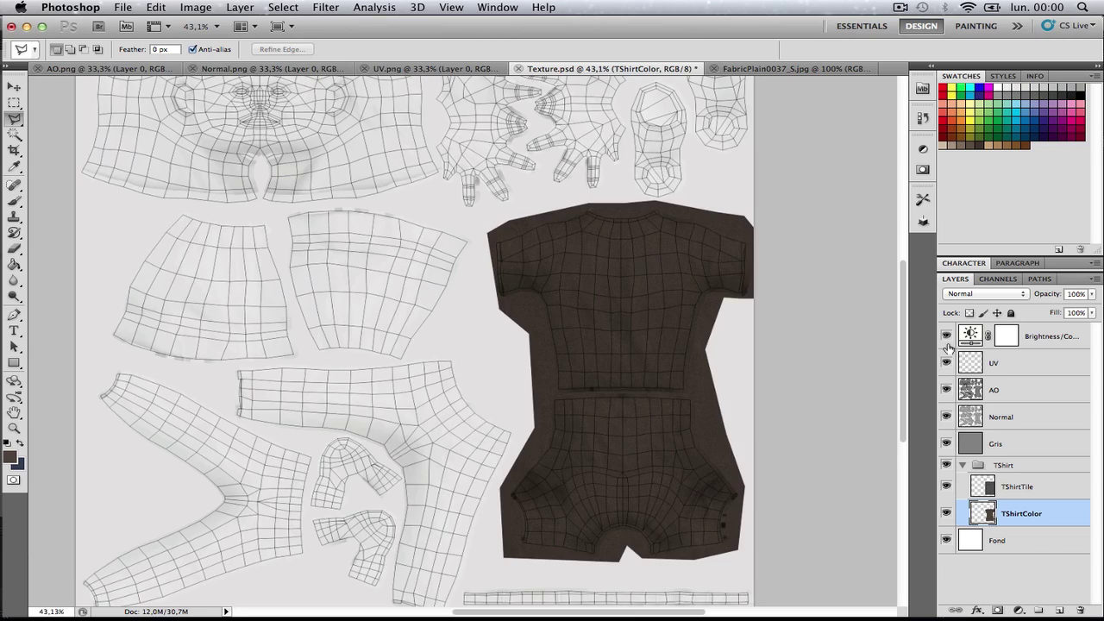
- Hide the UV layer and examine the shading along the lower edge of the neck
scroll(254, 185, up, 8)
drag(248, 197, 462, 259)
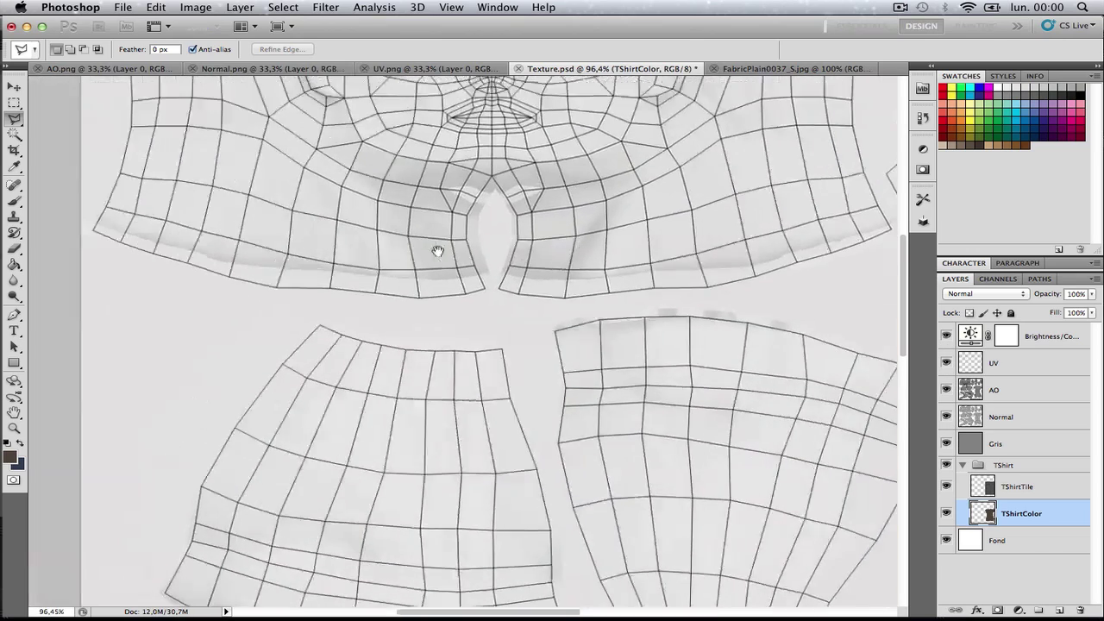
scroll(211, 289, up, 4)
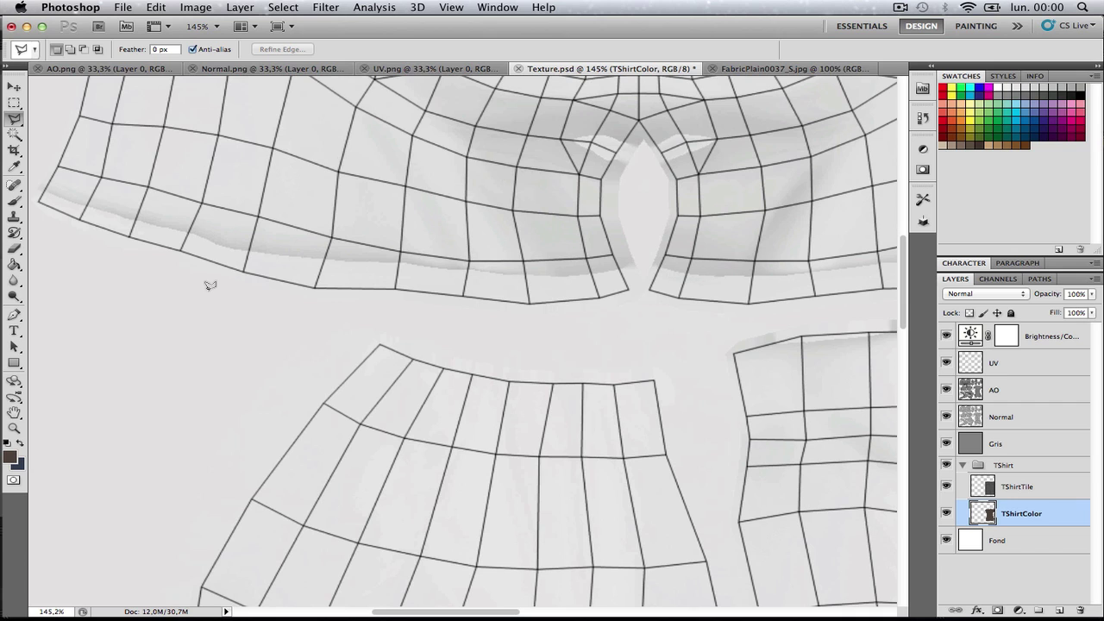
click(943, 364)
drag(212, 247, 244, 273)
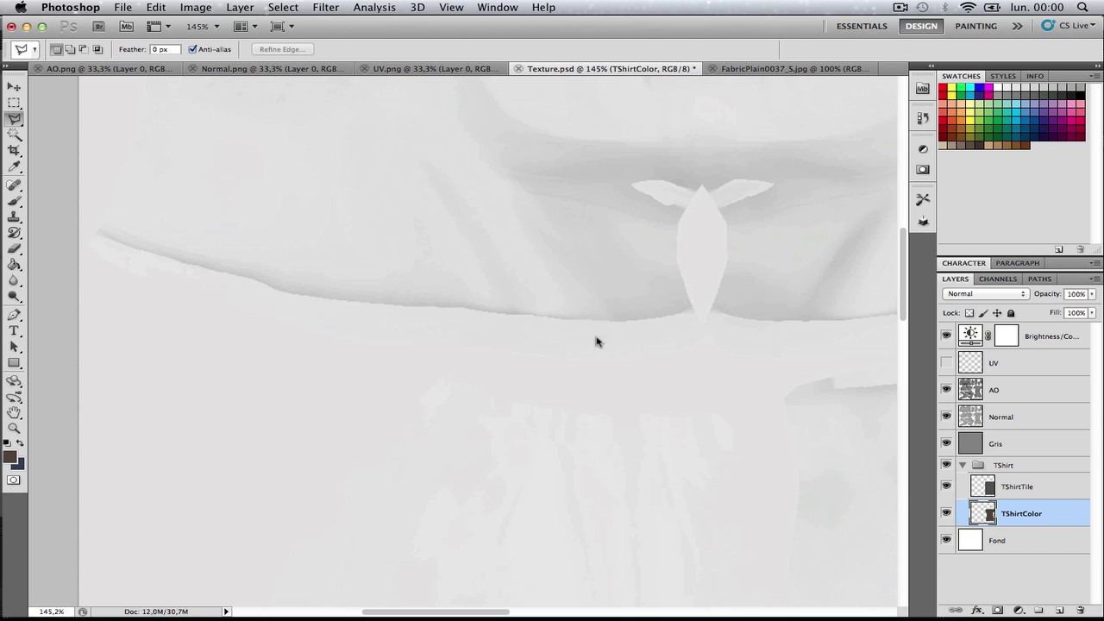
- Copy the whole AO.png image and paste it into Texture.psd as a new layer above TShirtColor
click(118, 75)
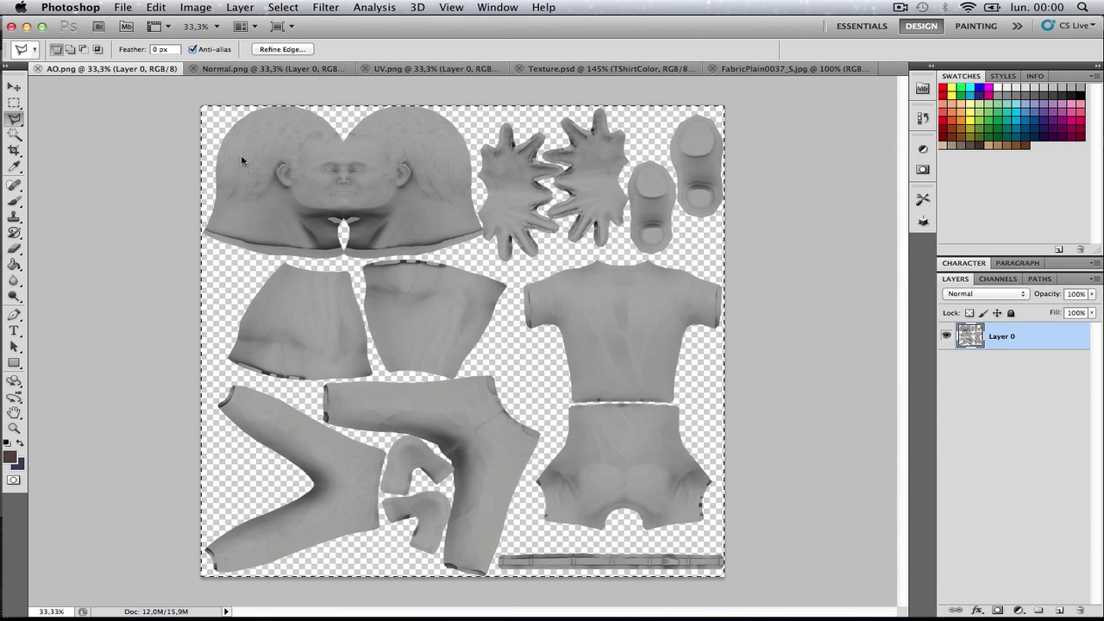
key(super+a)
key(super+c)
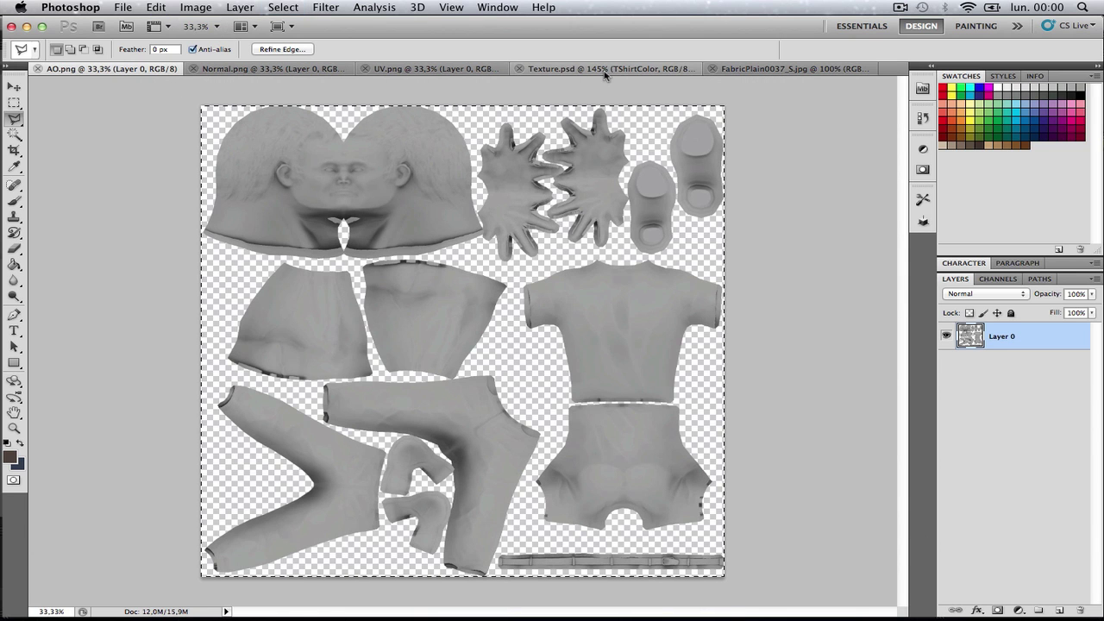
click(604, 68)
key(super+v)
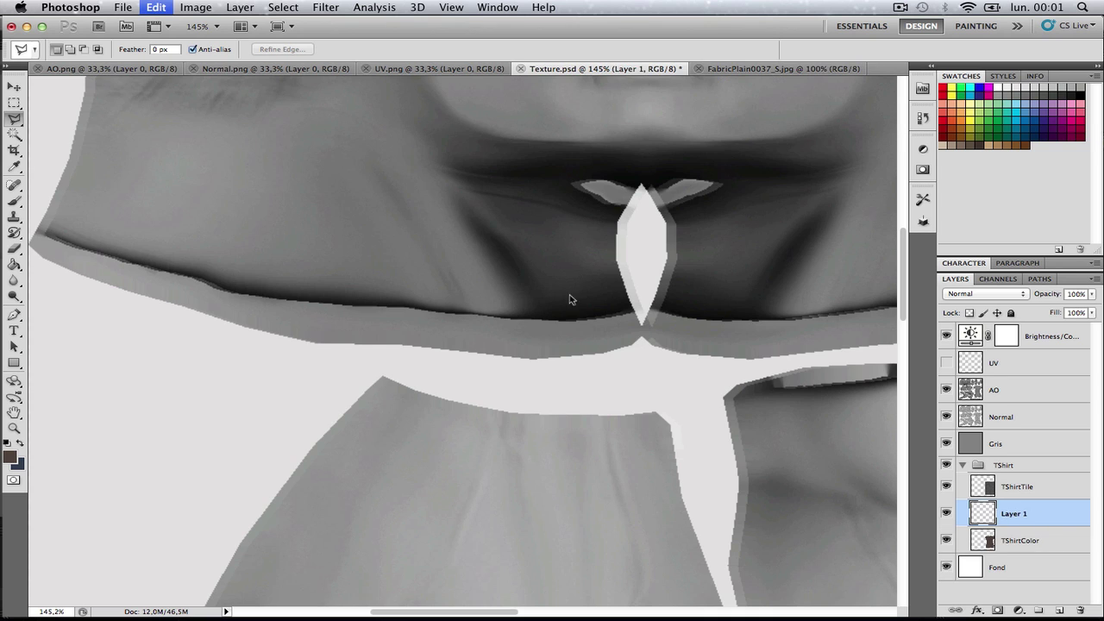
- Move the pasted AO layer above TShirtTile to examine the neck's lower edge, and delete that layer
drag(1039, 515, 1011, 483)
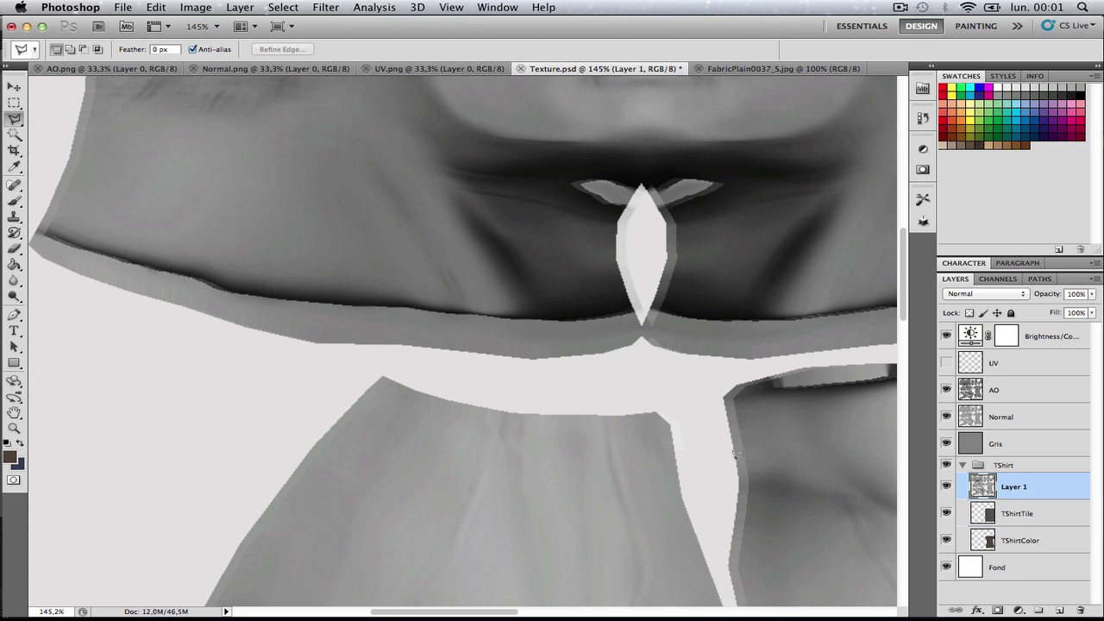
drag(229, 250, 320, 285)
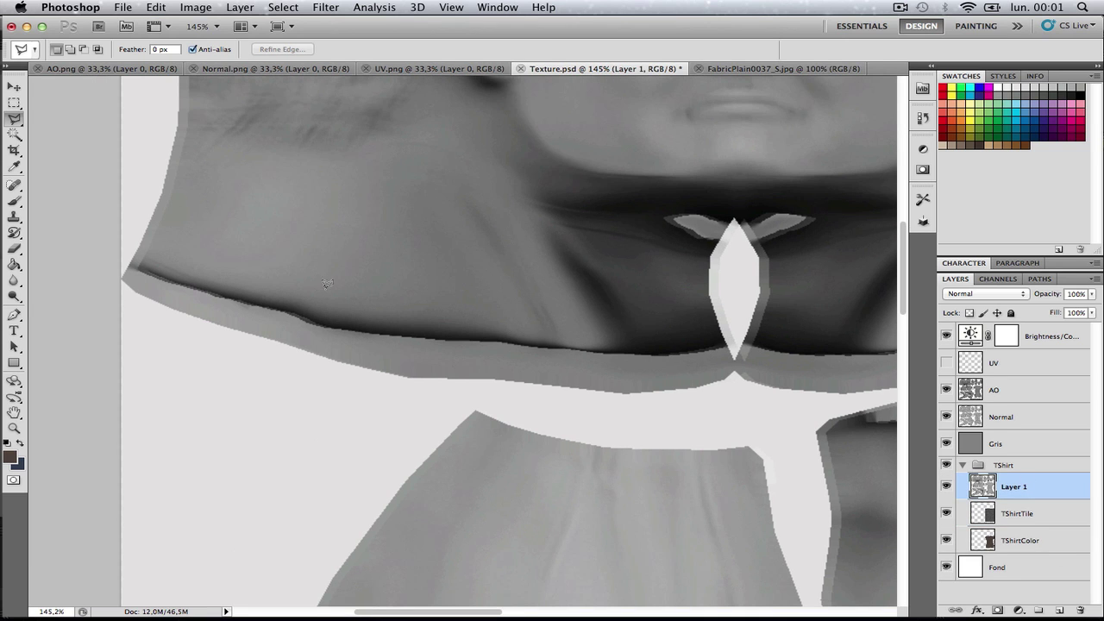
alt+scroll(342, 298, down, 6)
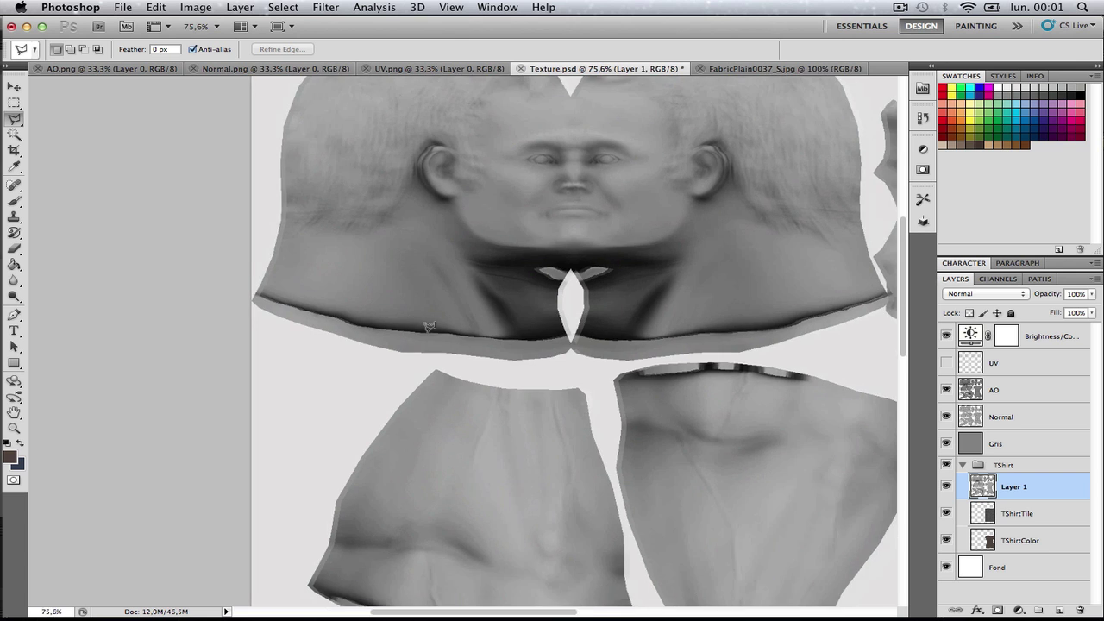
alt+scroll(429, 326, down, 3)
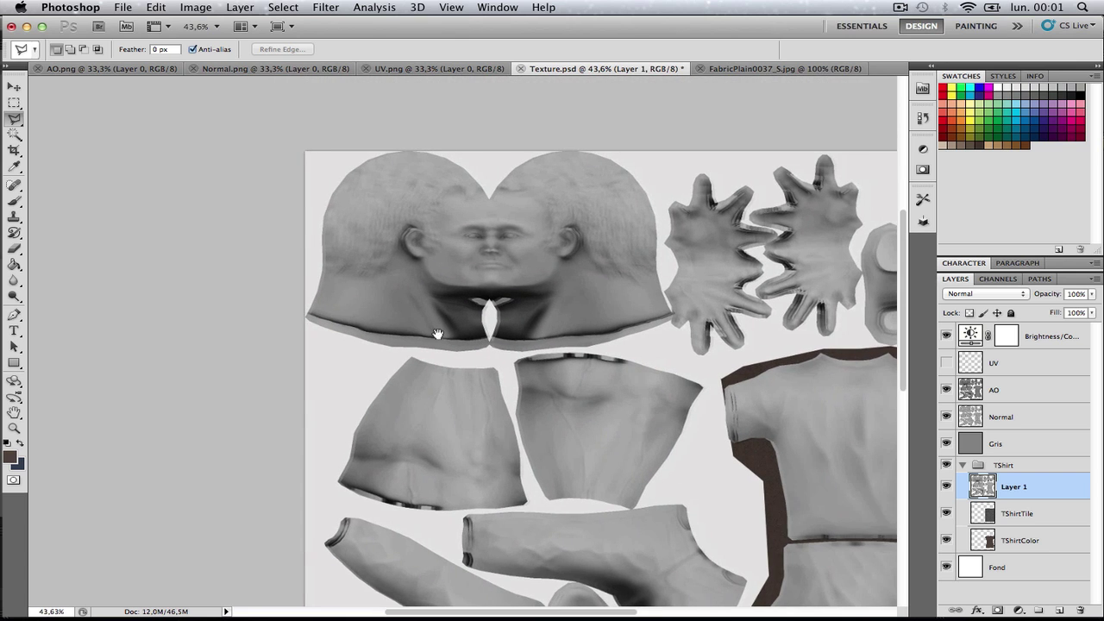
alt+scroll(436, 332, up, 2)
alt+scroll(404, 330, up, 10)
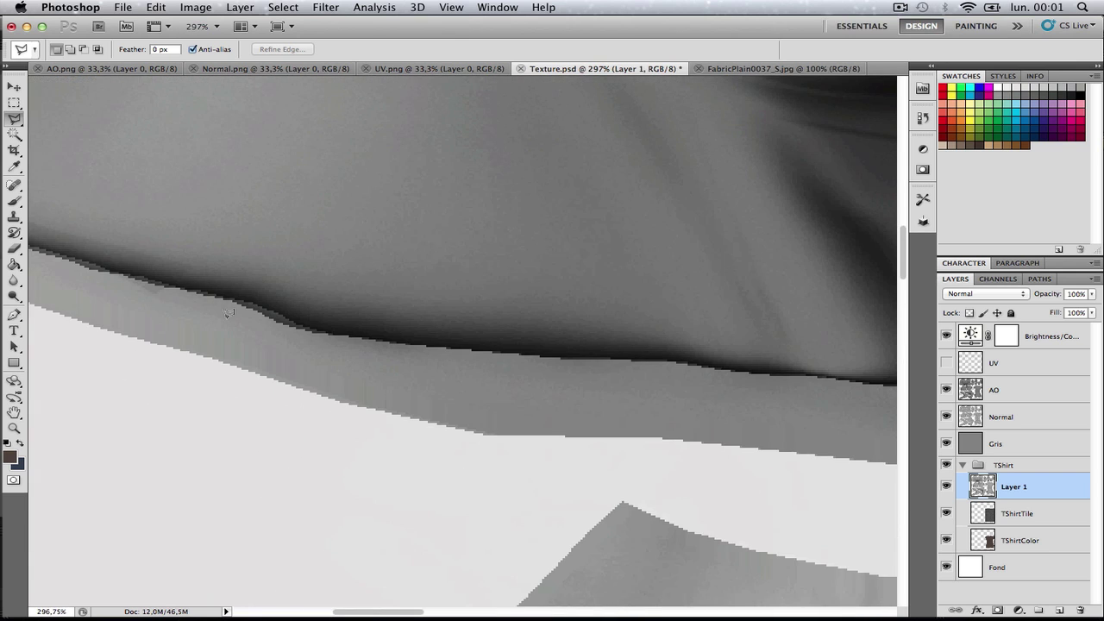
alt+scroll(257, 286, down, 4)
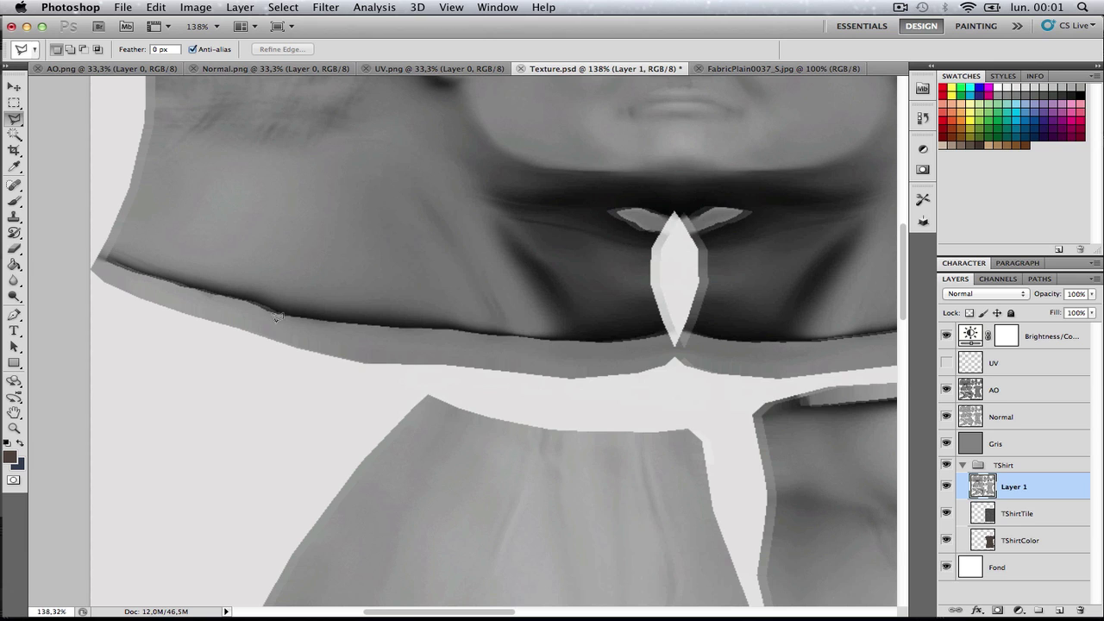
key(Delete)
- Outline the collar strip along the full lower edge of the neck with a closed polygonal lasso selection
alt+scroll(279, 302, up, 2)
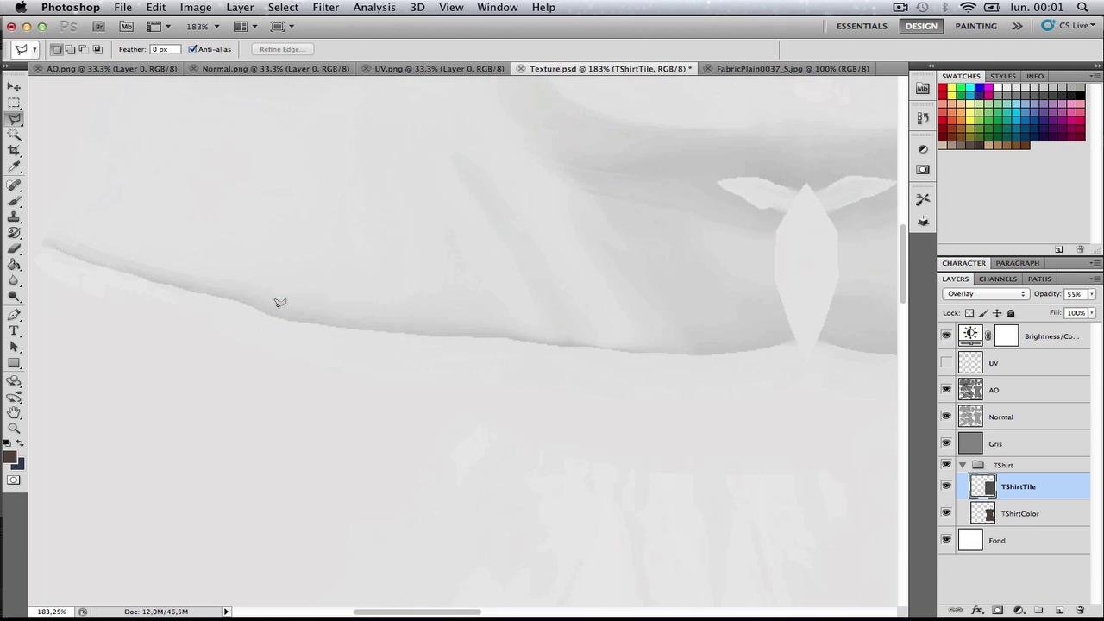
click(38, 243)
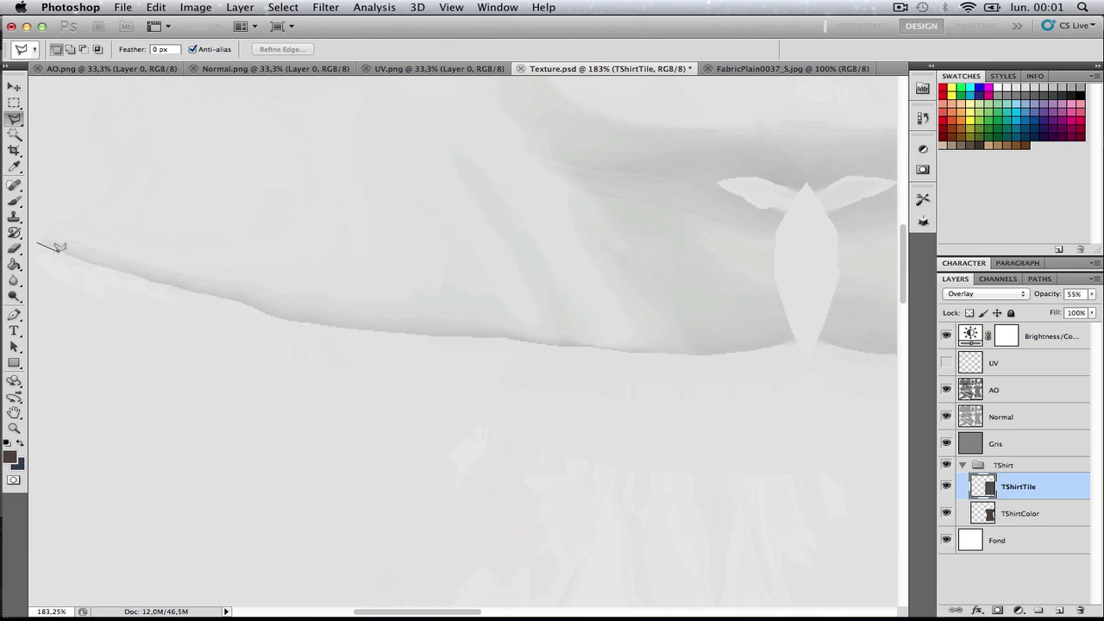
click(111, 269)
click(267, 312)
click(289, 320)
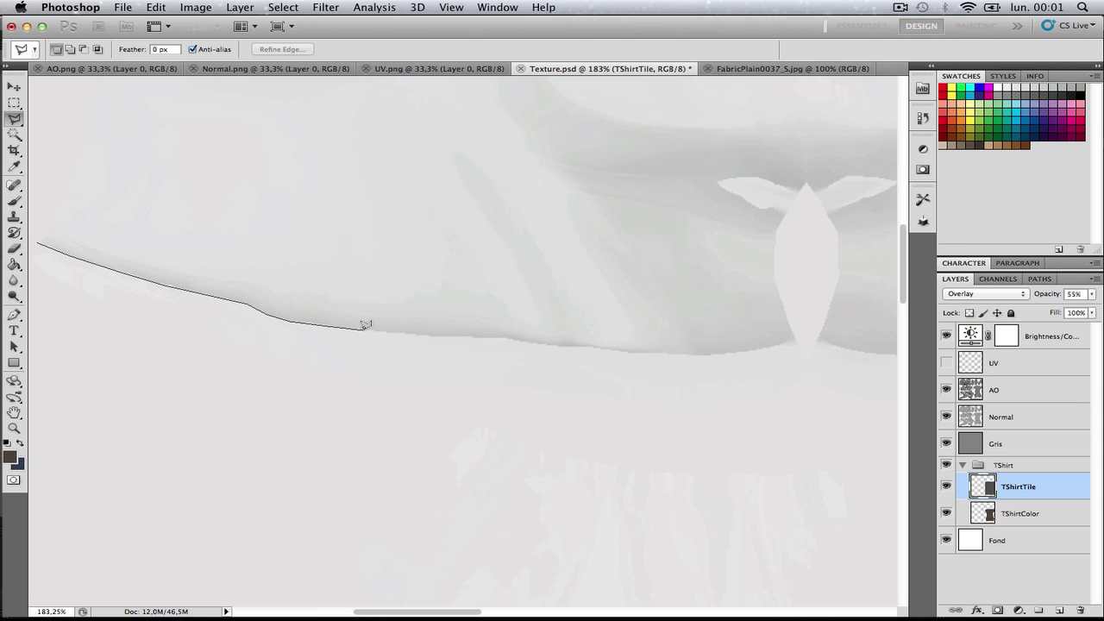
click(363, 329)
mouse_move(503, 334)
mouse_down()
mouse_move(609, 348)
mouse_move(581, 342)
mouse_move(701, 327)
mouse_move(703, 351)
mouse_up()
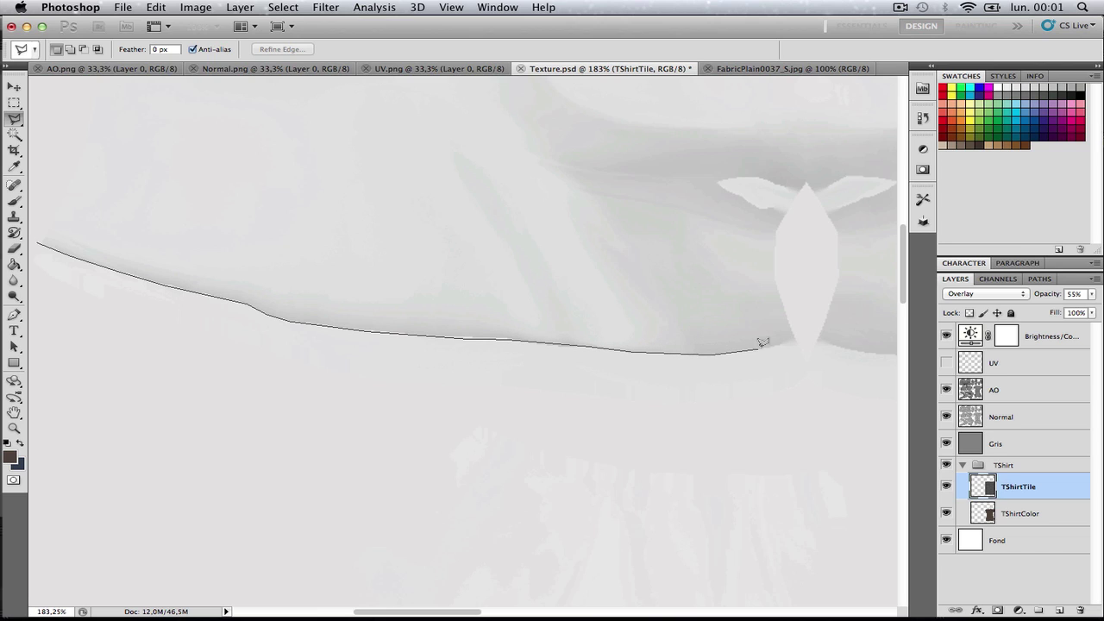
mouse_move(845, 342)
mouse_down()
mouse_move(234, 328)
mouse_move(338, 340)
mouse_move(296, 337)
mouse_move(592, 323)
mouse_move(842, 272)
mouse_move(464, 362)
mouse_move(604, 310)
mouse_move(483, 349)
mouse_move(580, 323)
mouse_up()
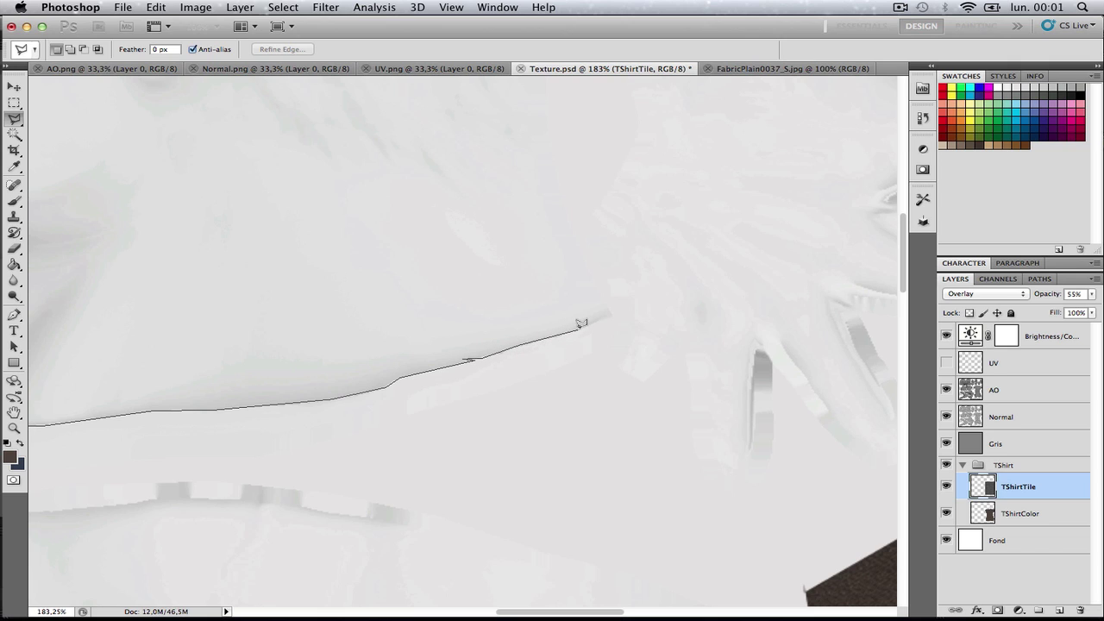
mouse_move(640, 351)
mouse_down()
mouse_move(207, 469)
mouse_move(740, 365)
mouse_move(599, 377)
mouse_move(301, 365)
mouse_move(266, 375)
mouse_move(722, 386)
mouse_move(767, 374)
mouse_move(579, 388)
mouse_move(537, 365)
mouse_move(448, 371)
mouse_move(295, 320)
mouse_move(124, 292)
mouse_move(99, 254)
mouse_move(91, 277)
mouse_move(121, 211)
mouse_move(135, 216)
mouse_up()
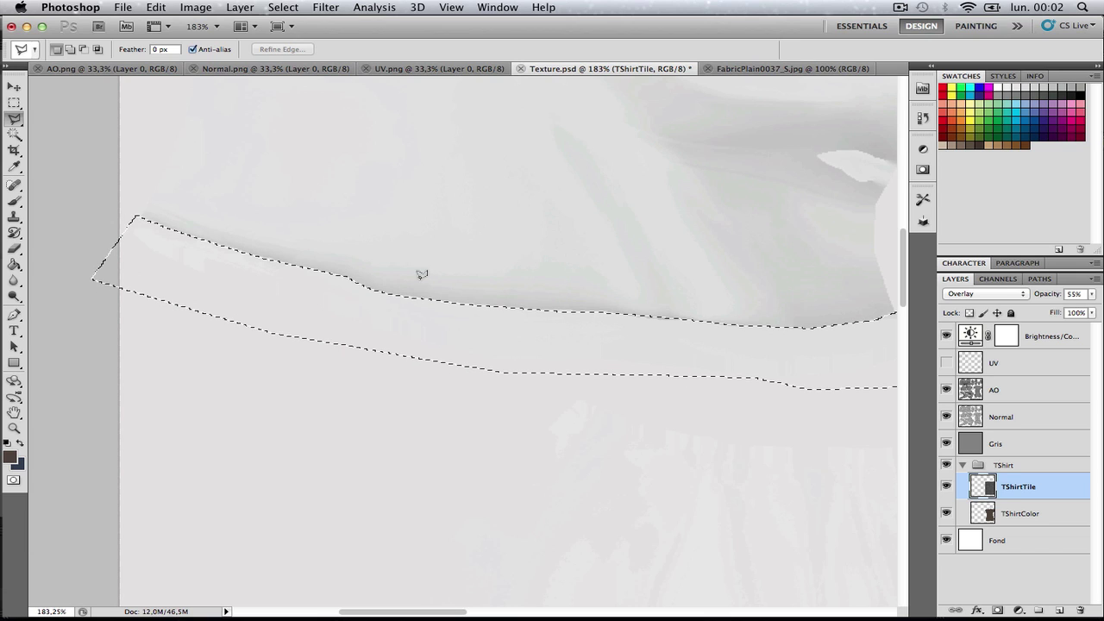
- Check the collar selection along the neck edge and add the missed sliver just right of the throat's central point
key(z)
drag(422, 274, 345, 333)
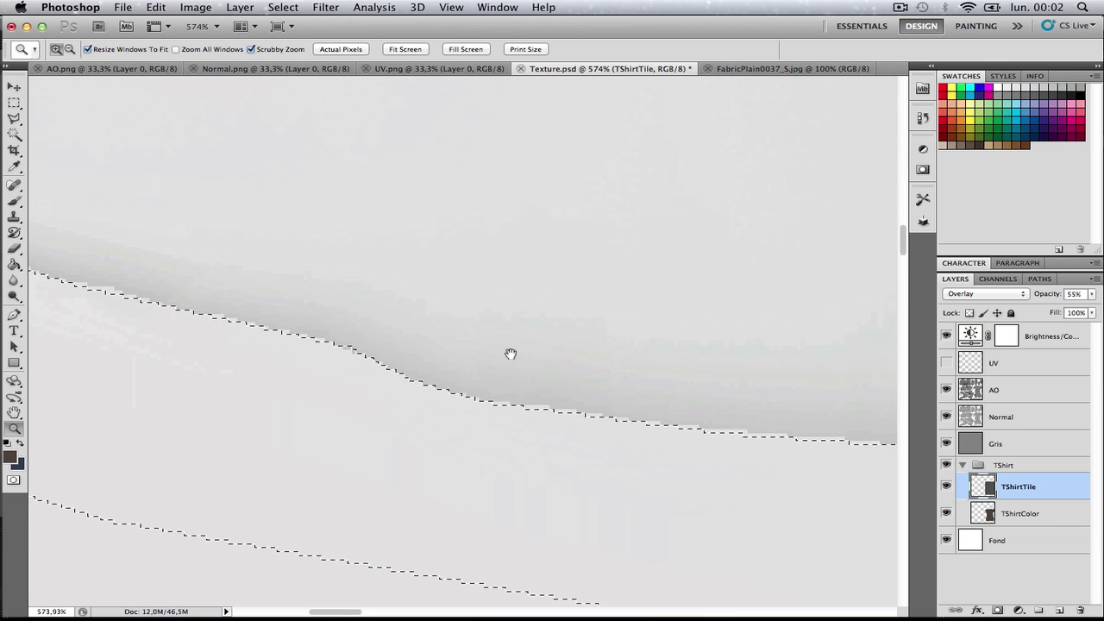
drag(510, 354, 363, 352)
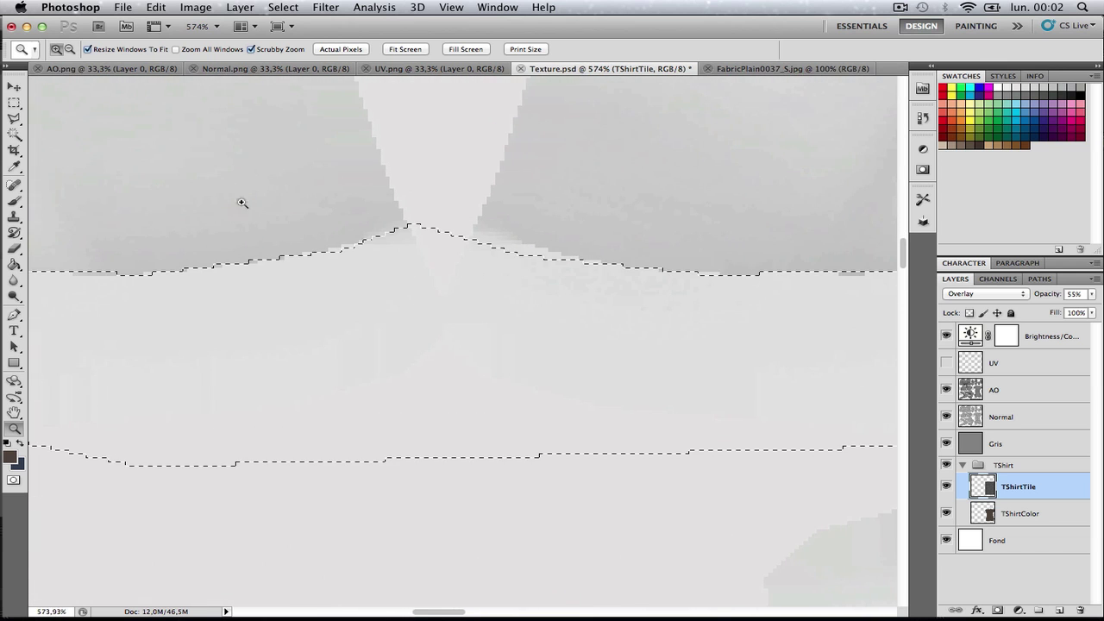
key(l)
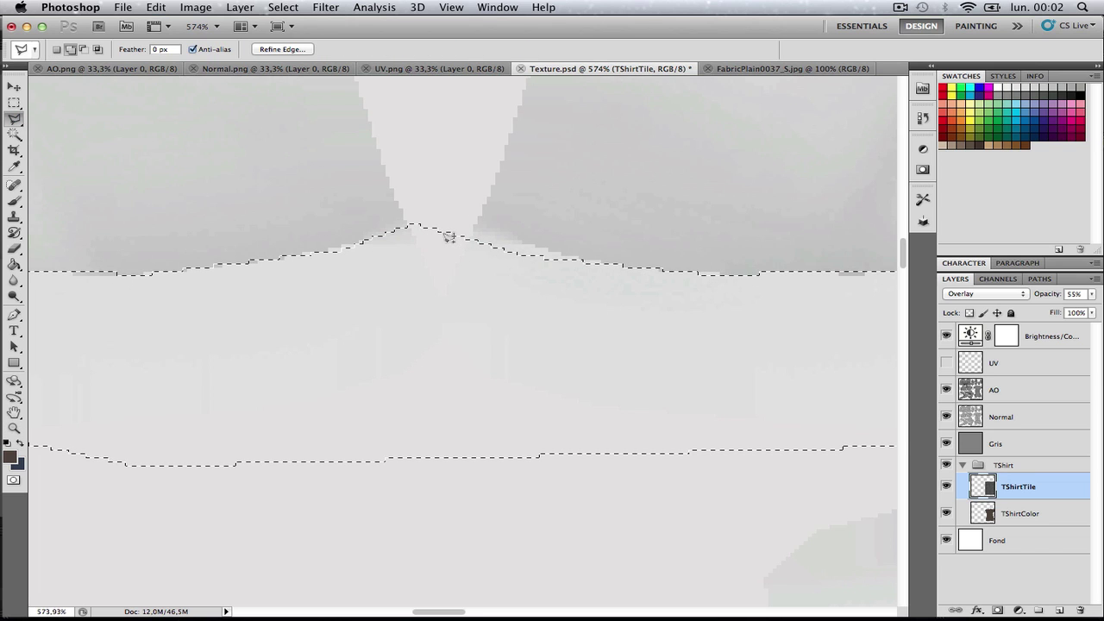
shift+click(447, 242)
click(471, 227)
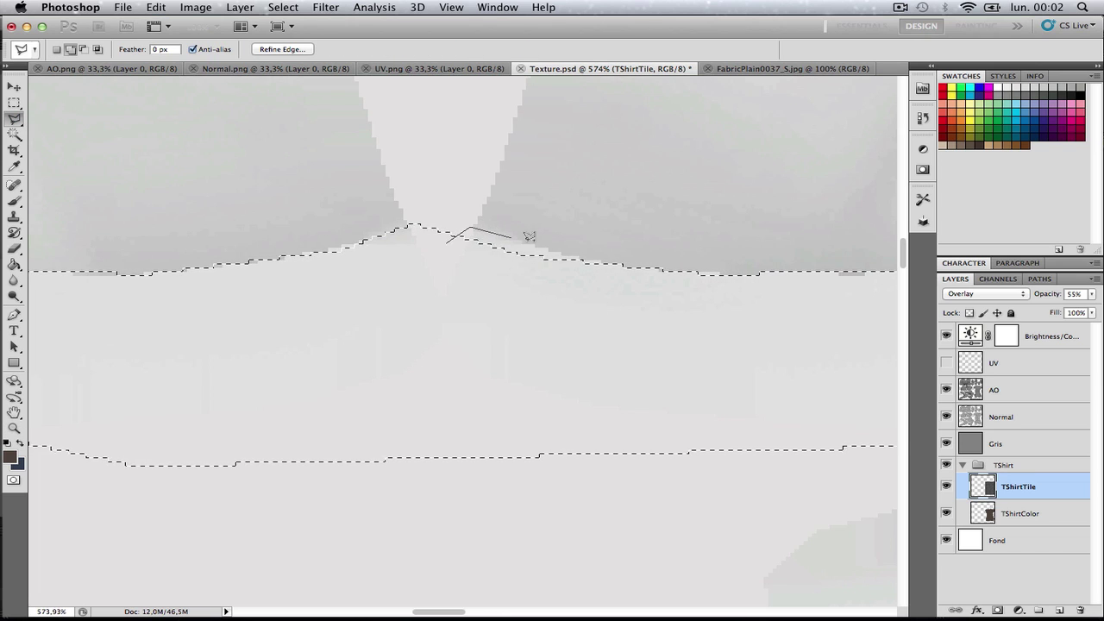
click(619, 266)
click(528, 311)
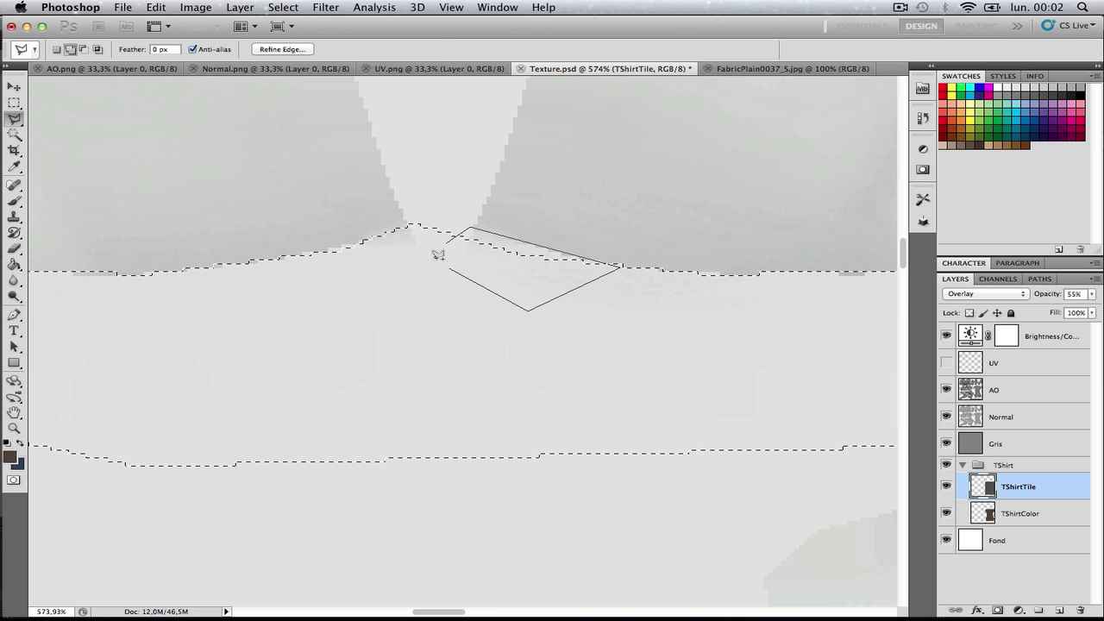
click(447, 240)
scroll(440, 276, right, 10)
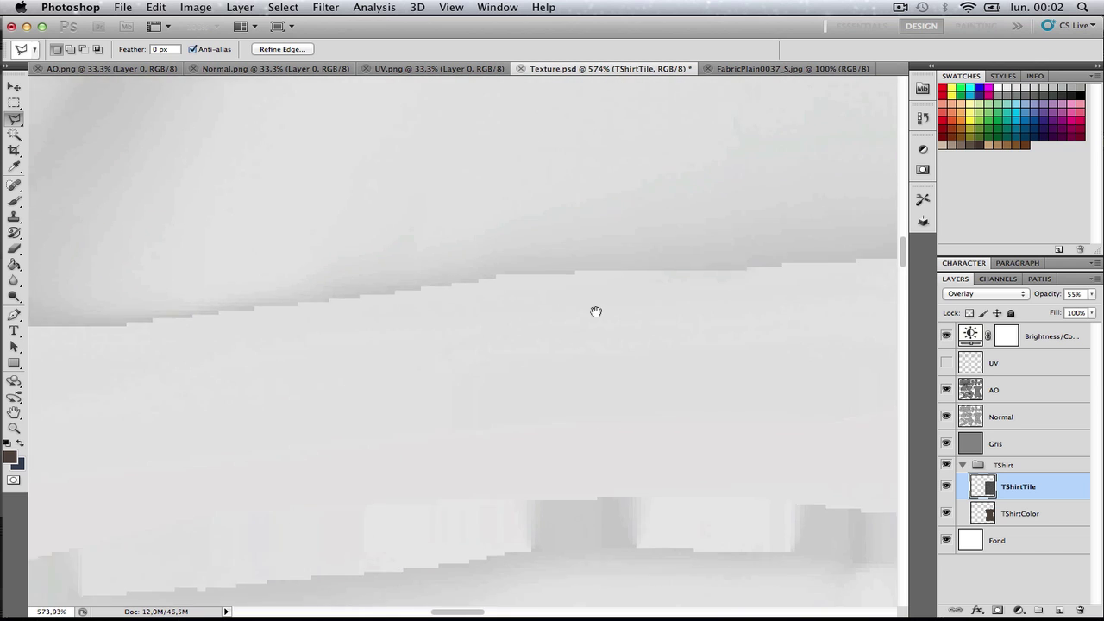
drag(687, 295, 364, 341)
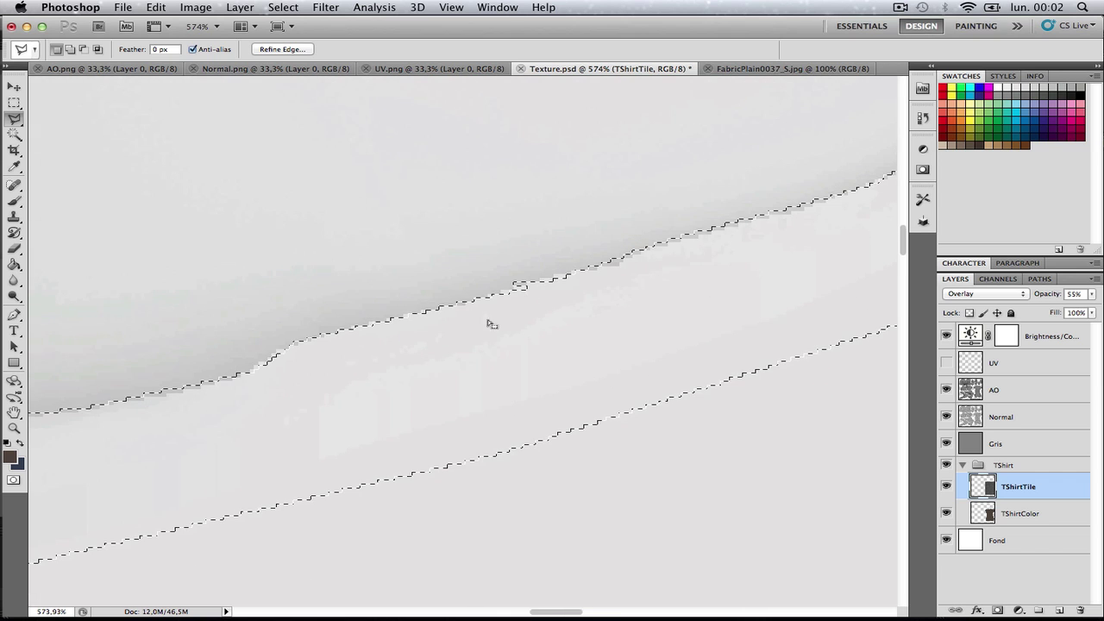
- Fill the selected collar strip with the brown foreground colour on the TShirtColor layer, and deselect it
key(z)
mouse_move(458, 303)
alt+mouse_down()
mouse_move(406, 236)
mouse_move(436, 192)
mouse_move(447, 326)
mouse_move(423, 306)
alt+mouse_up()
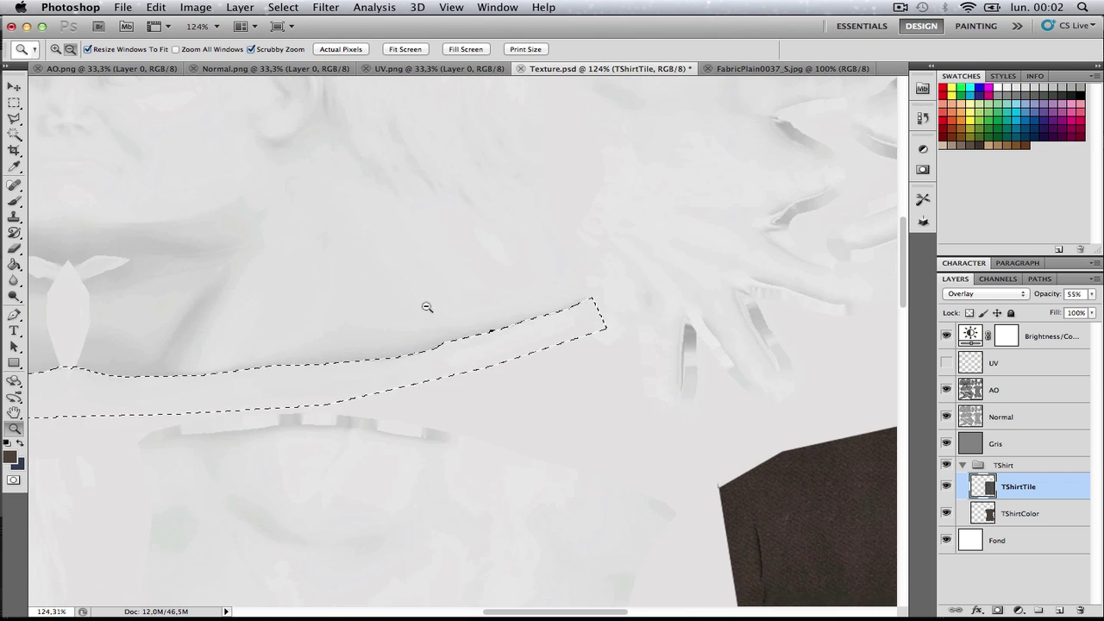
alt+click(491, 290)
drag(487, 293, 552, 279)
click(14, 265)
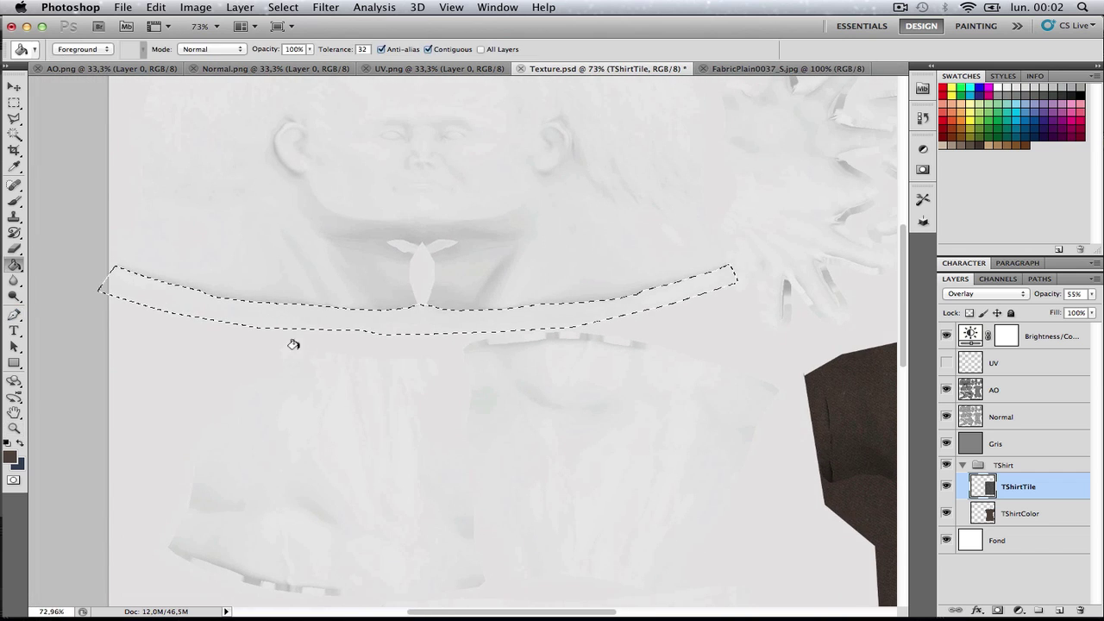
click(318, 326)
click(1016, 516)
click(1020, 489)
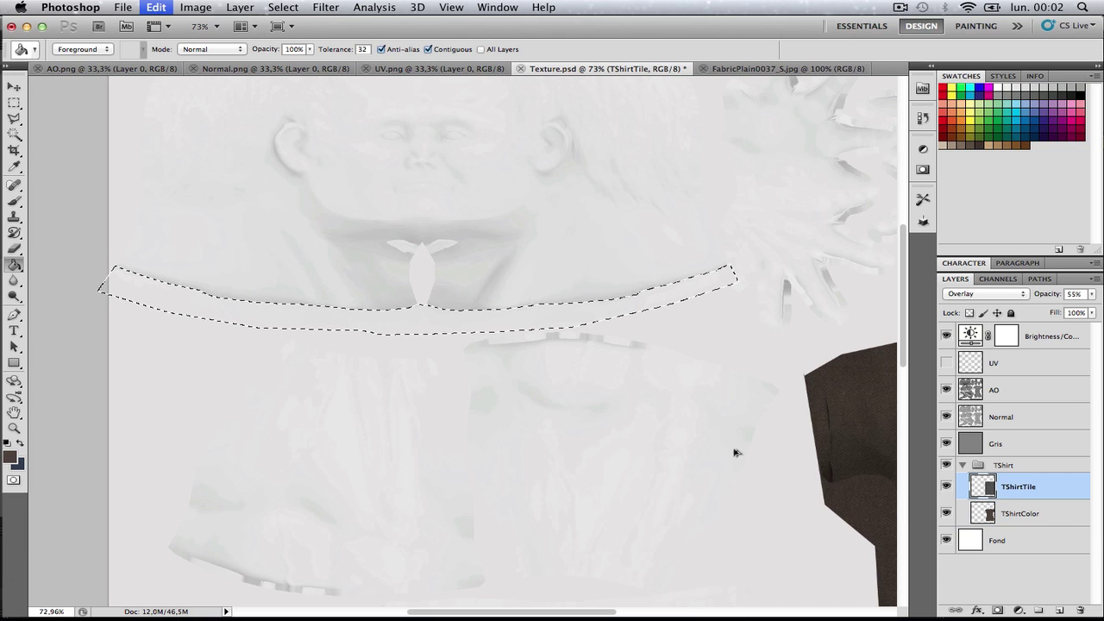
click(1016, 516)
click(479, 319)
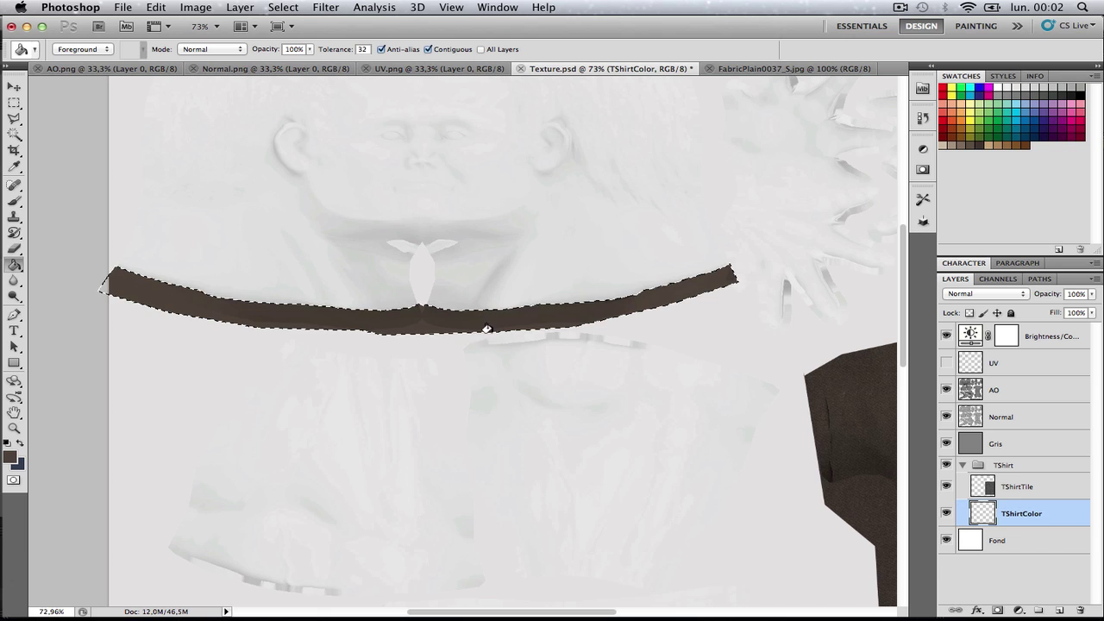
key(super+d)
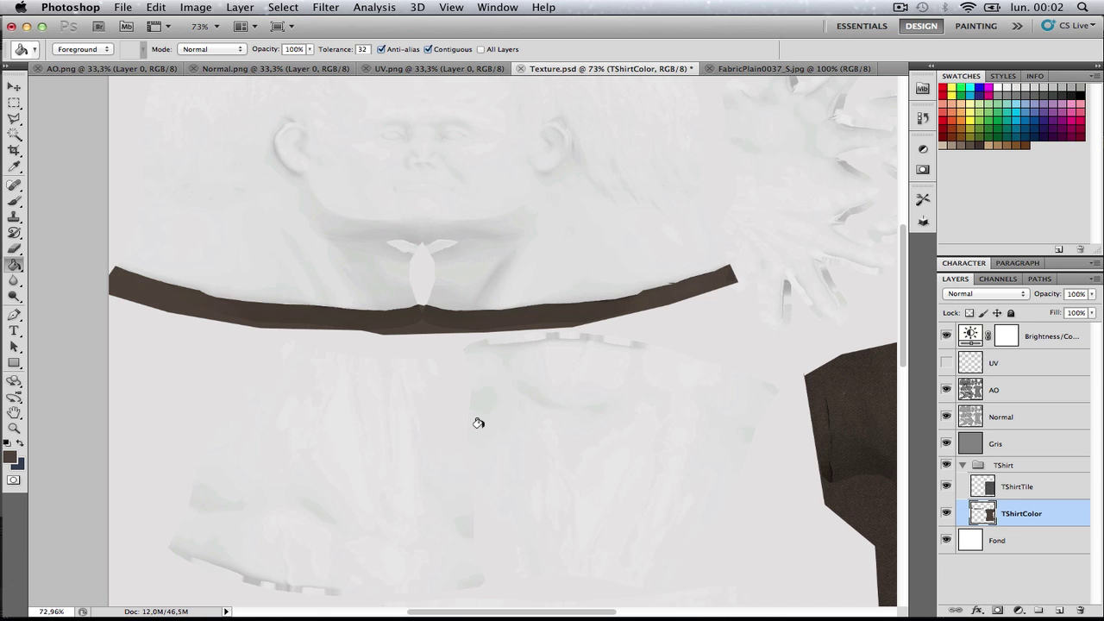
- Inspect the edges of the brown collar strip up close and save Texture.psd
alt+scroll(626, 256, up, 10)
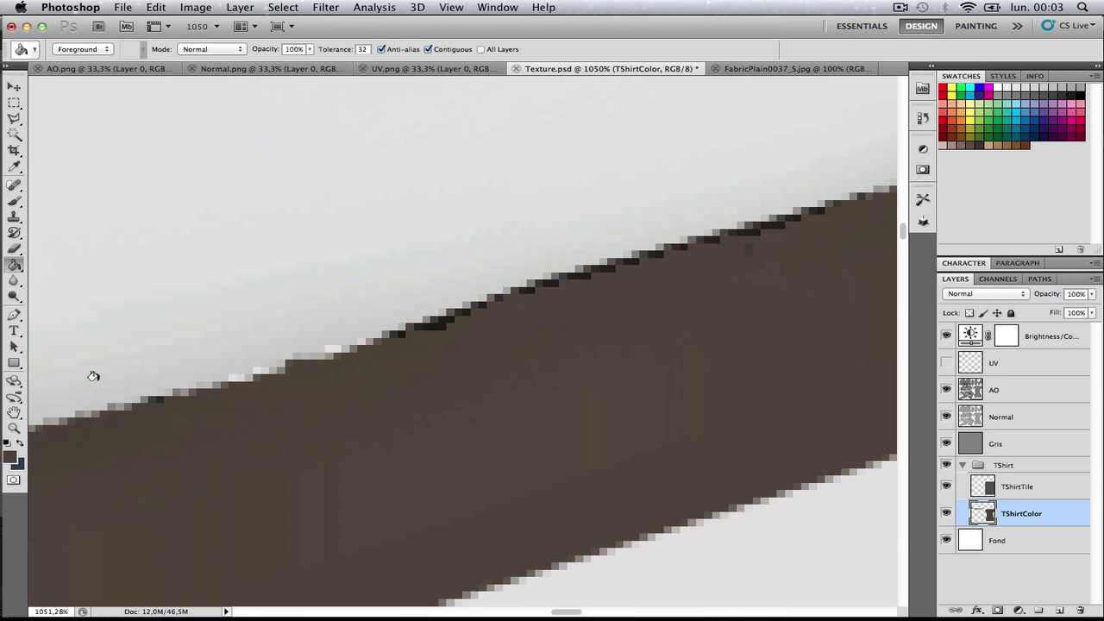
key(z)
alt+scroll(455, 295, down, 10)
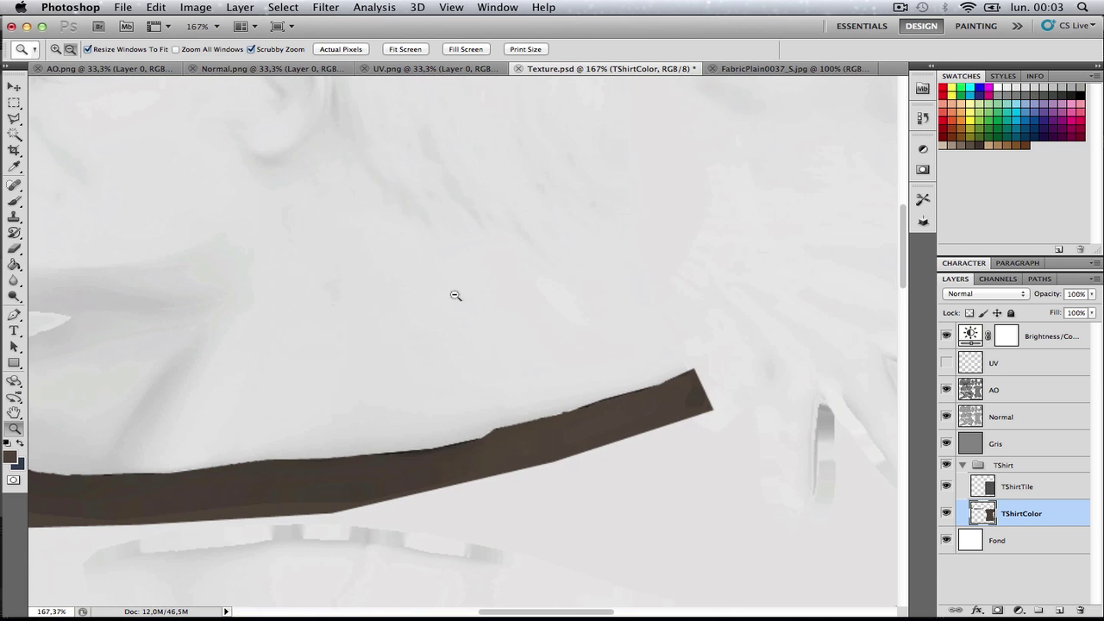
scroll(590, 307, down, 3)
scroll(590, 307, left, 3)
alt+scroll(612, 340, down, 6)
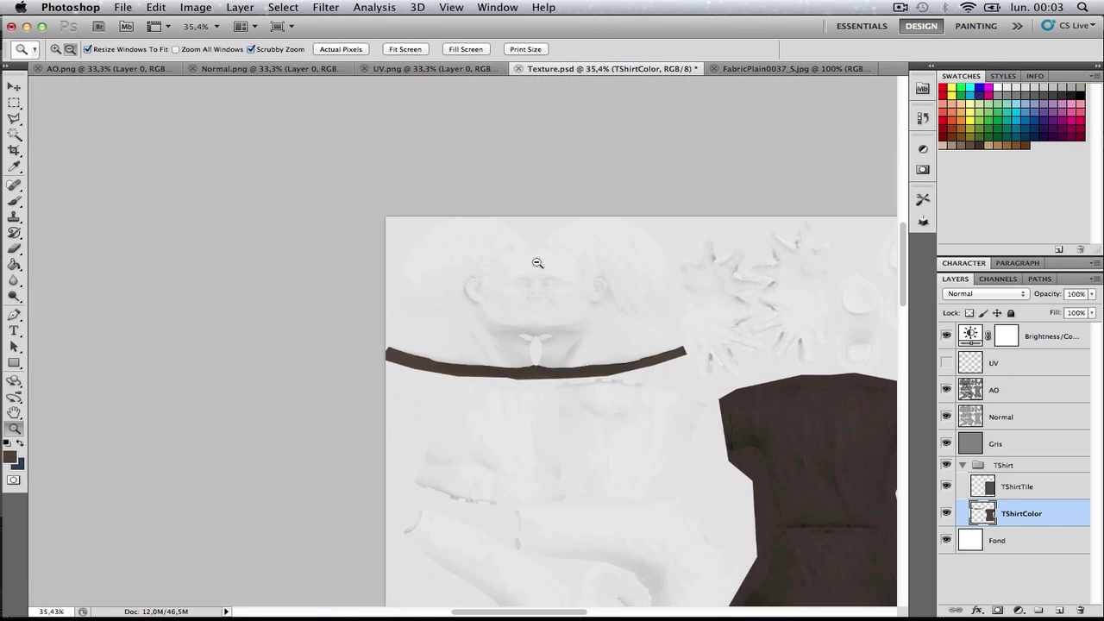
- Switch to Blender, reload the texture image and examine the collar on the character model in Object Mode
key(super+Tab)
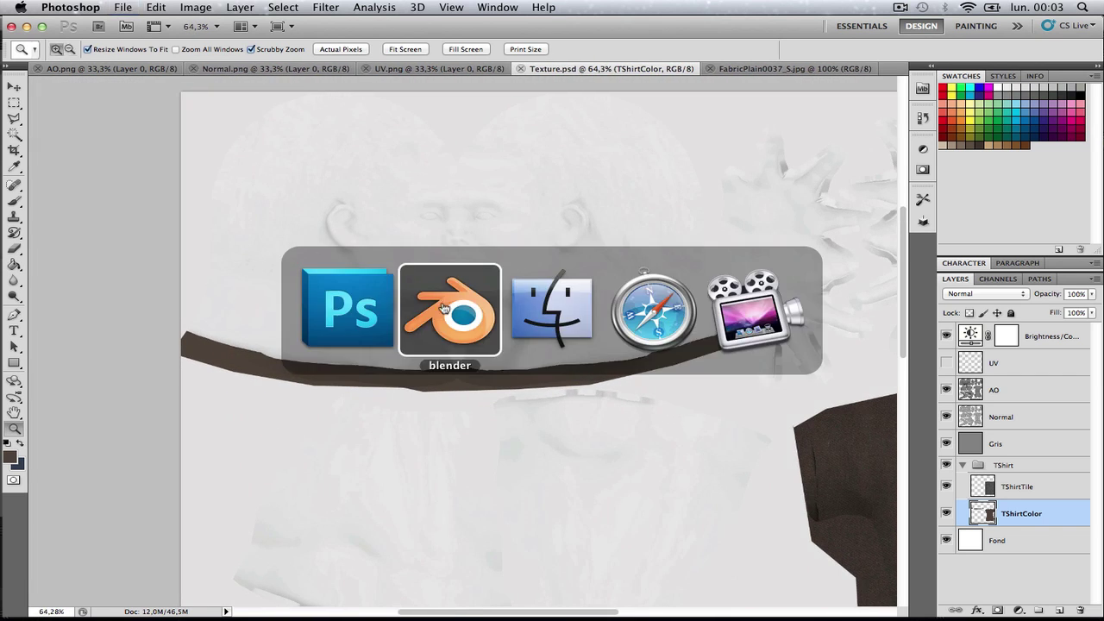
key(alt+r)
key(Tab)
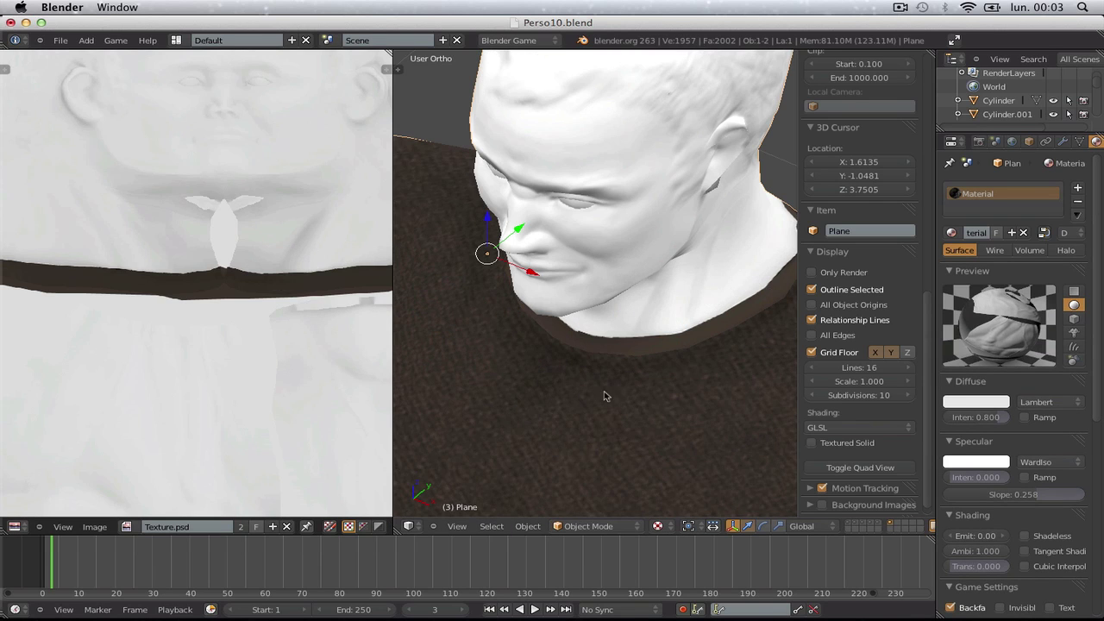
scroll(665, 318, down, 2)
scroll(664, 318, down, 3)
middle_drag(665, 317, 675, 264)
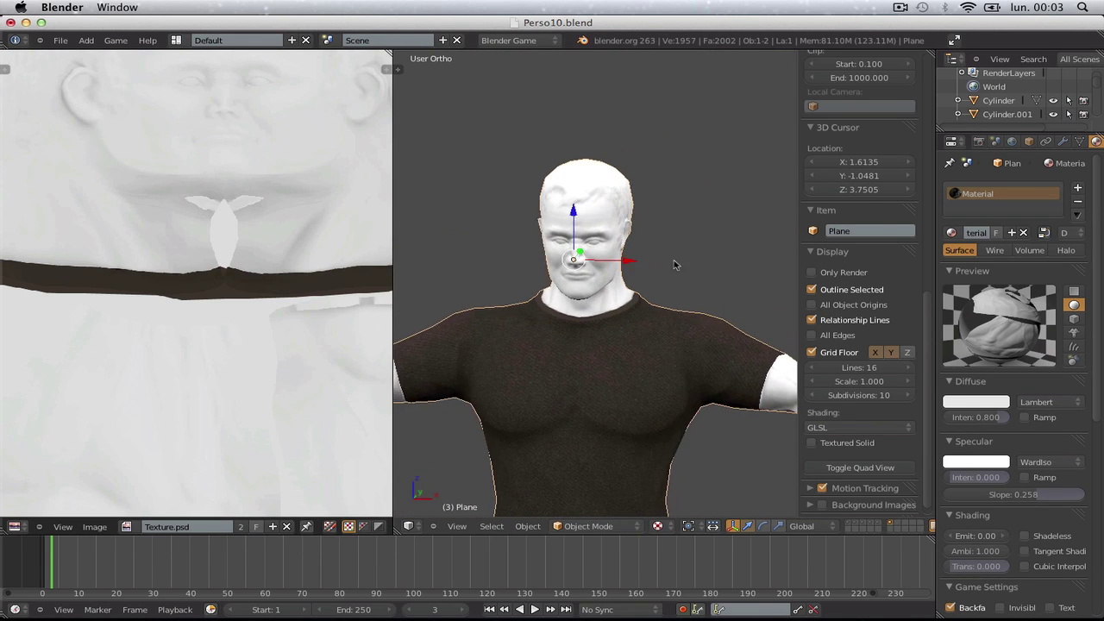
scroll(685, 350, up, 4)
middle_drag(685, 350, 524, 279)
- Switch to Photoshop and make the TShirtTile layer active in Texture.psd
key(super+Tab)
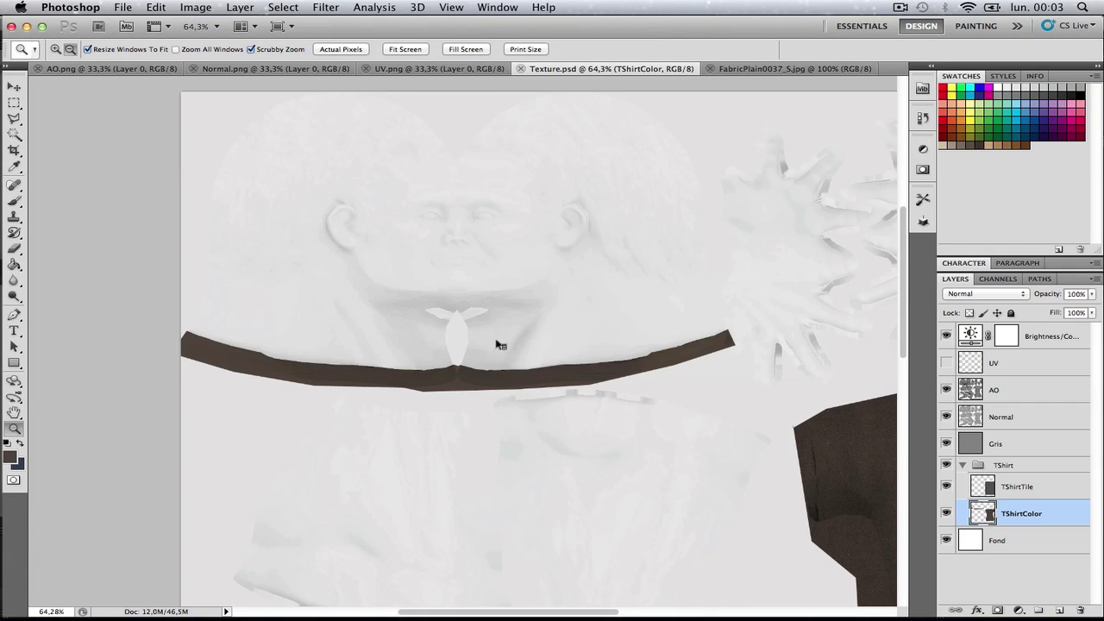
right_click(497, 329)
click(406, 343)
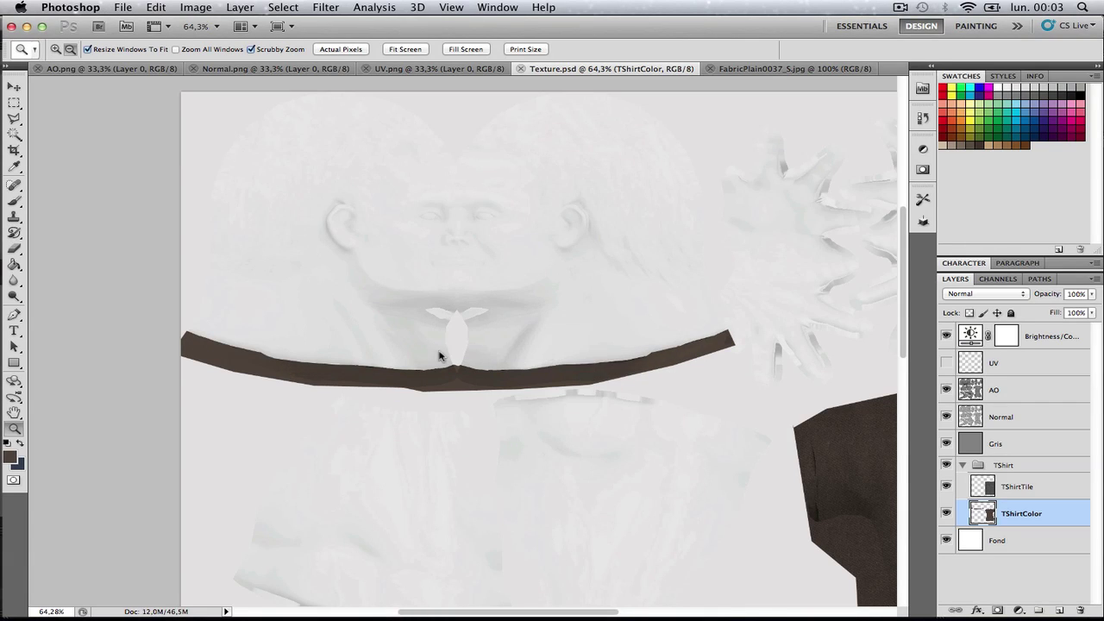
click(1018, 489)
key(b)
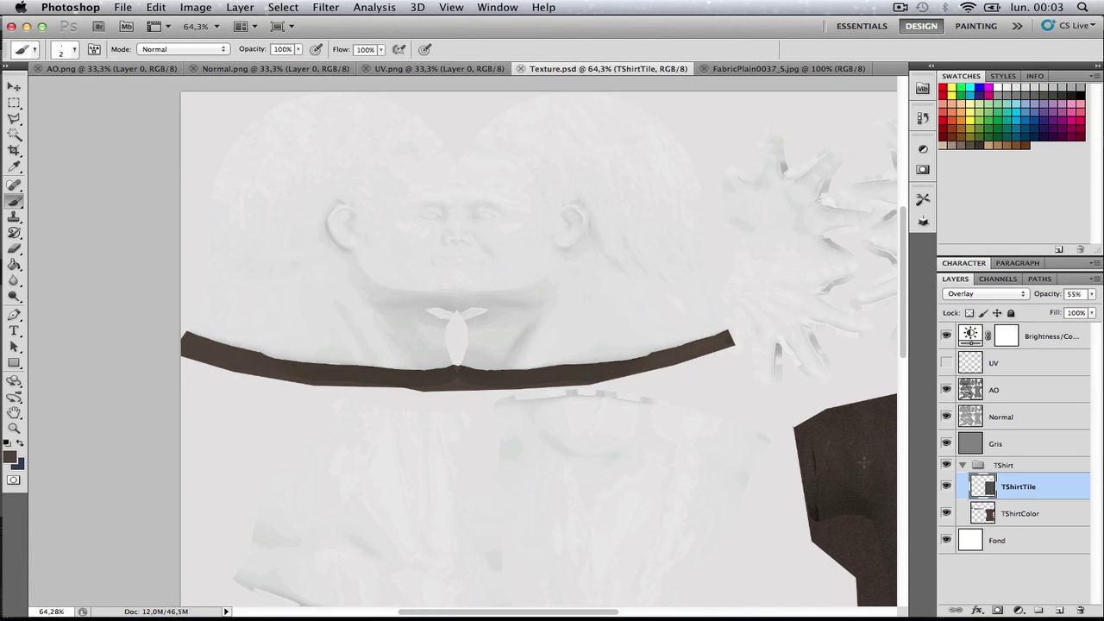
- Copy a narrow vertical strip of the T-shirt fabric from the TShirtTile layer onto a new layer and place it over the collar
key(z)
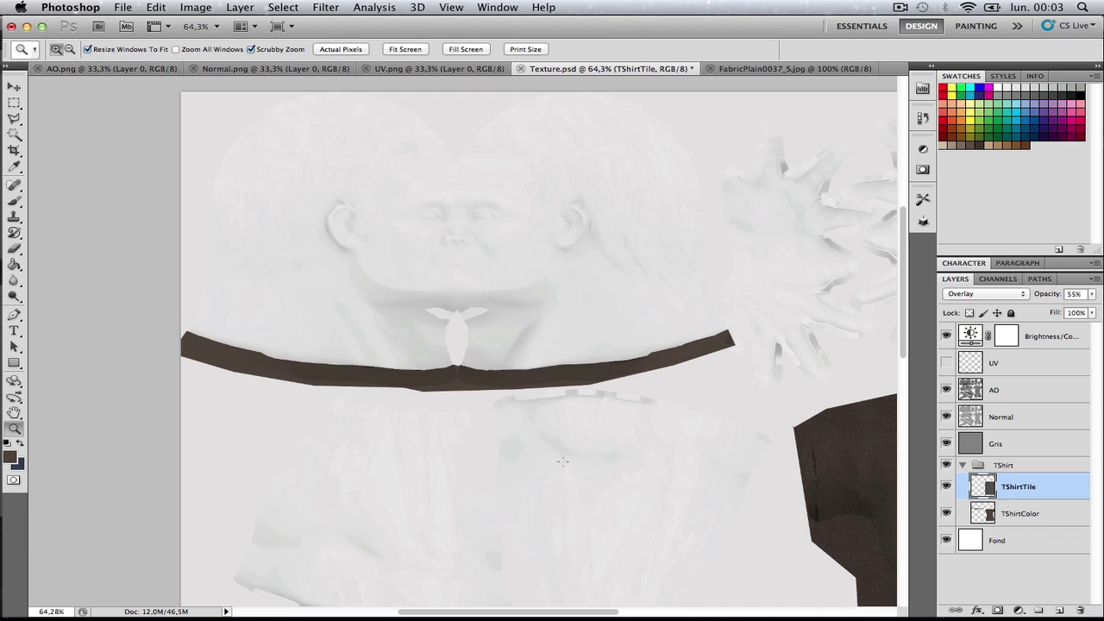
alt+click(567, 466)
alt+click(577, 436)
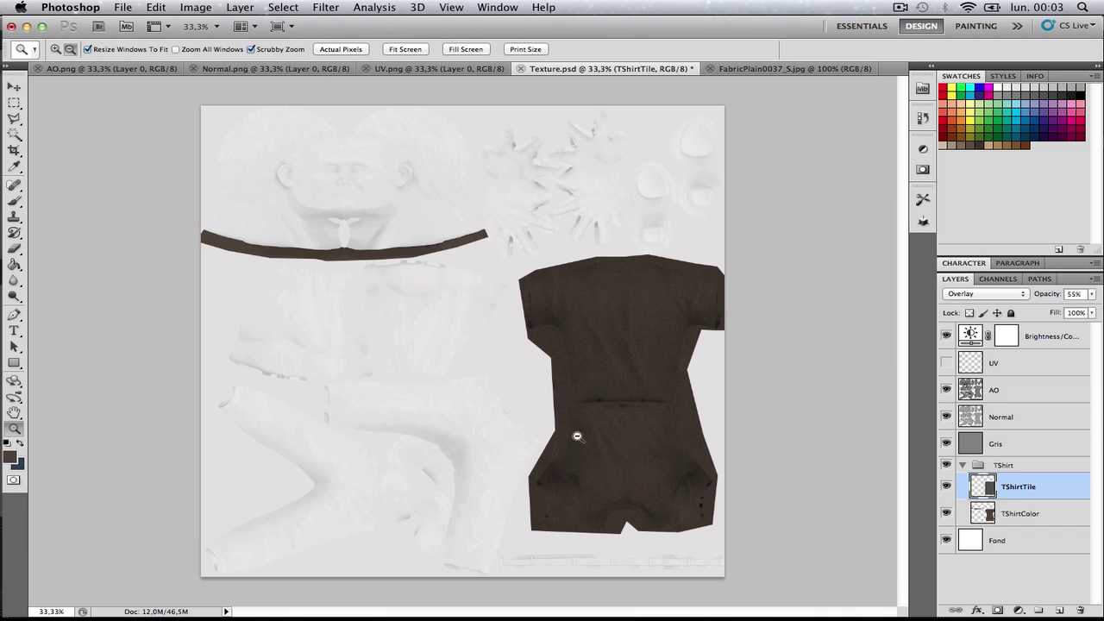
click(669, 349)
click(14, 102)
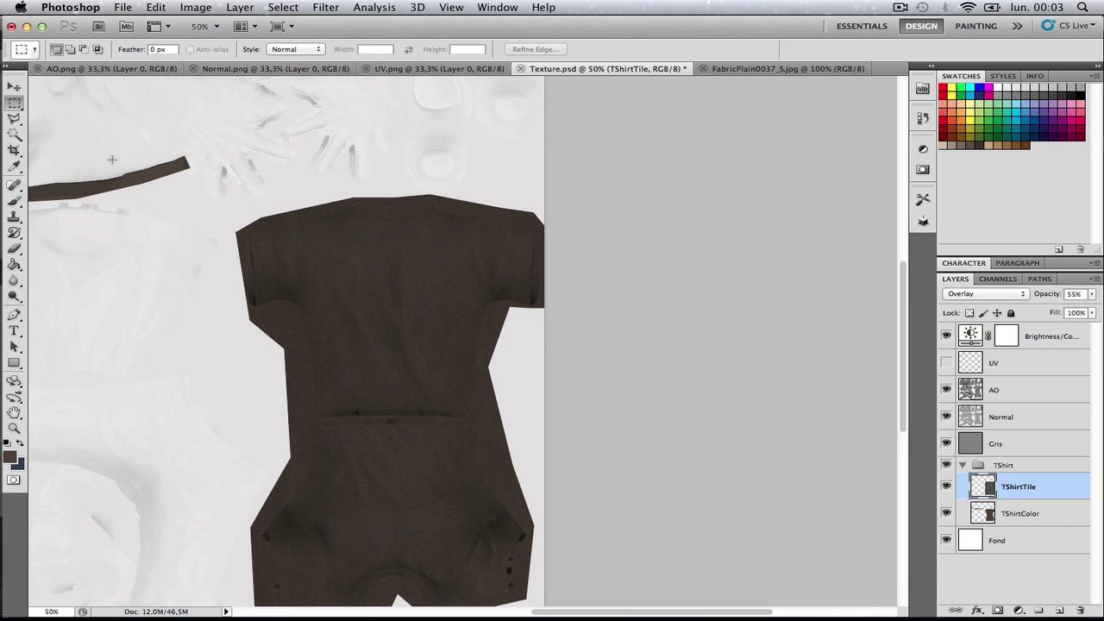
drag(375, 253, 374, 409)
drag(363, 299, 489, 320)
key(super+shift+alt+n)
key(alt+BackSpace)
key(super+d)
key(v)
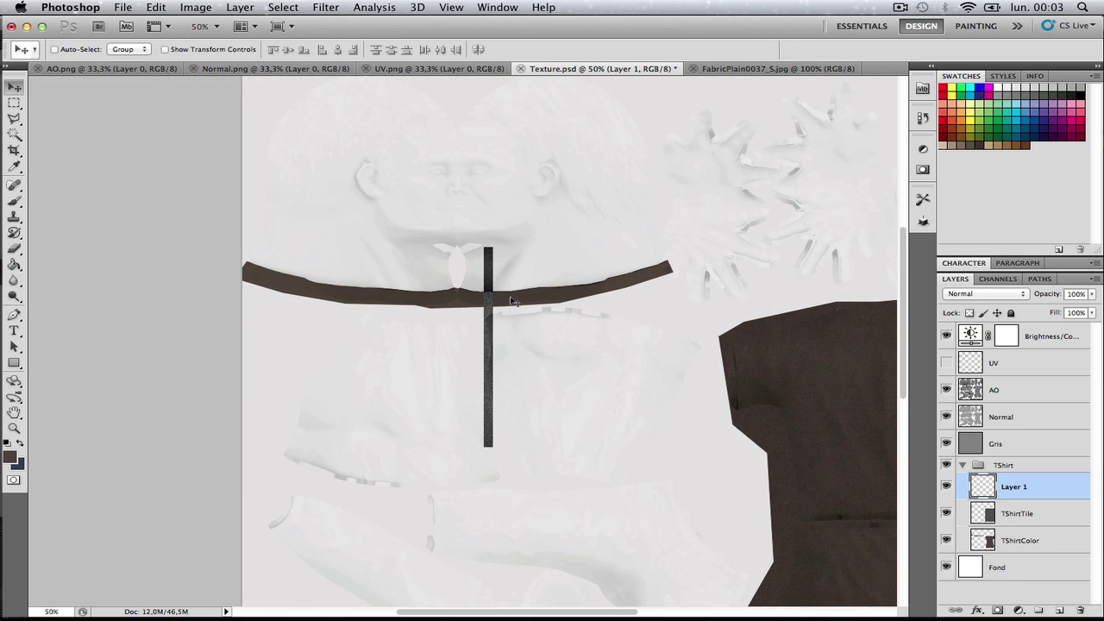
- Rotate the fabric strip to 88.46° and stretch it along the full collar, scaling width to 168.30% and height to 202.92%
key(r)
drag(501, 235, 354, 317)
key(ctrl+t)
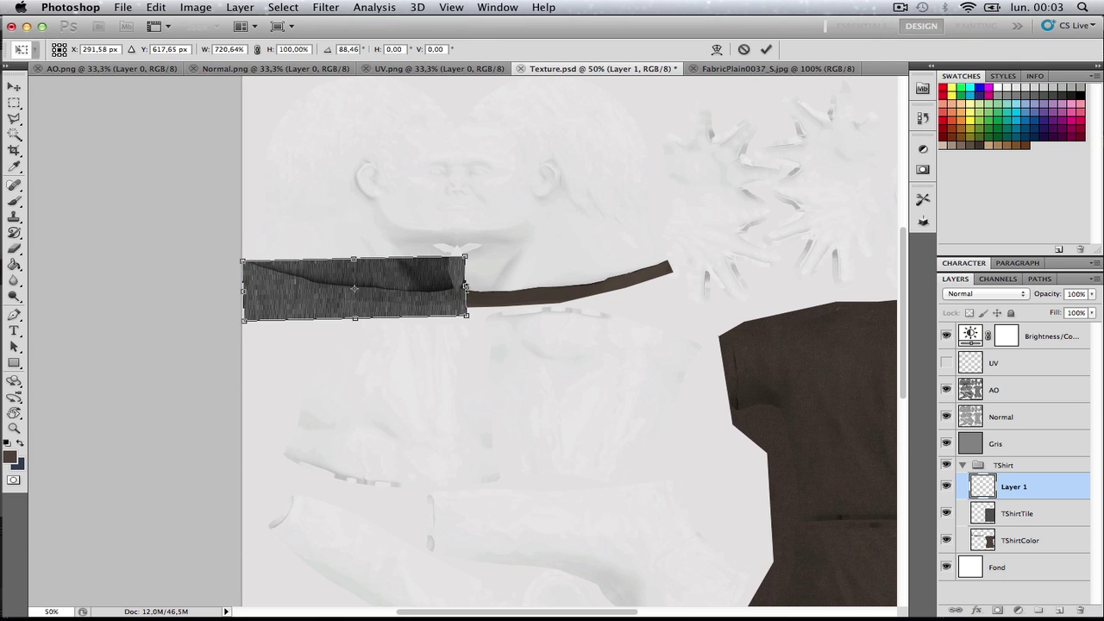
drag(488, 287, 697, 295)
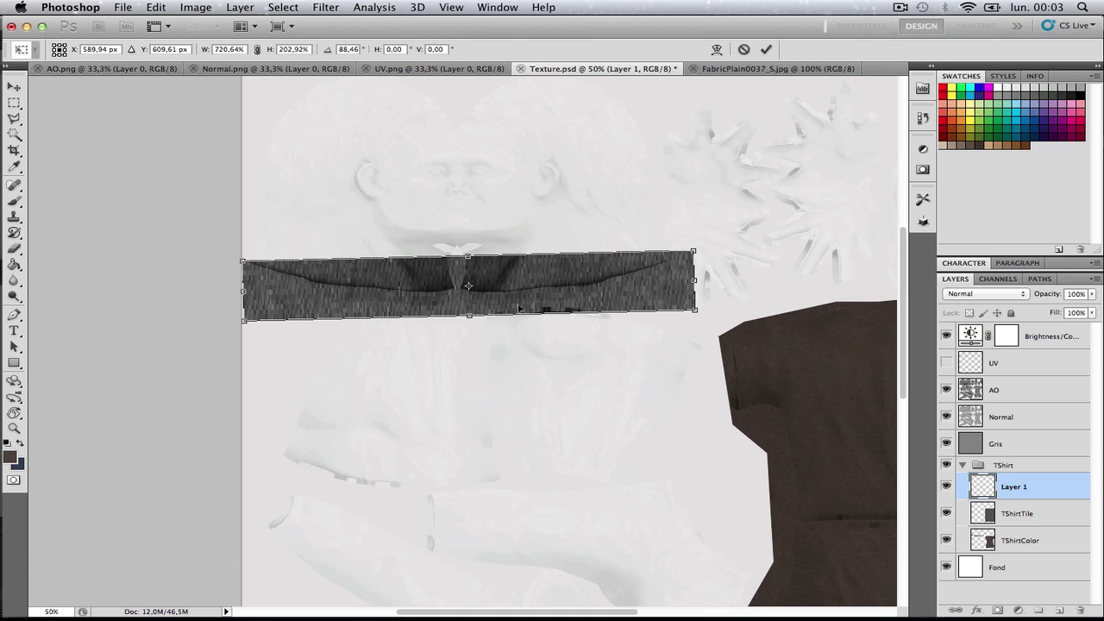
drag(468, 316, 474, 273)
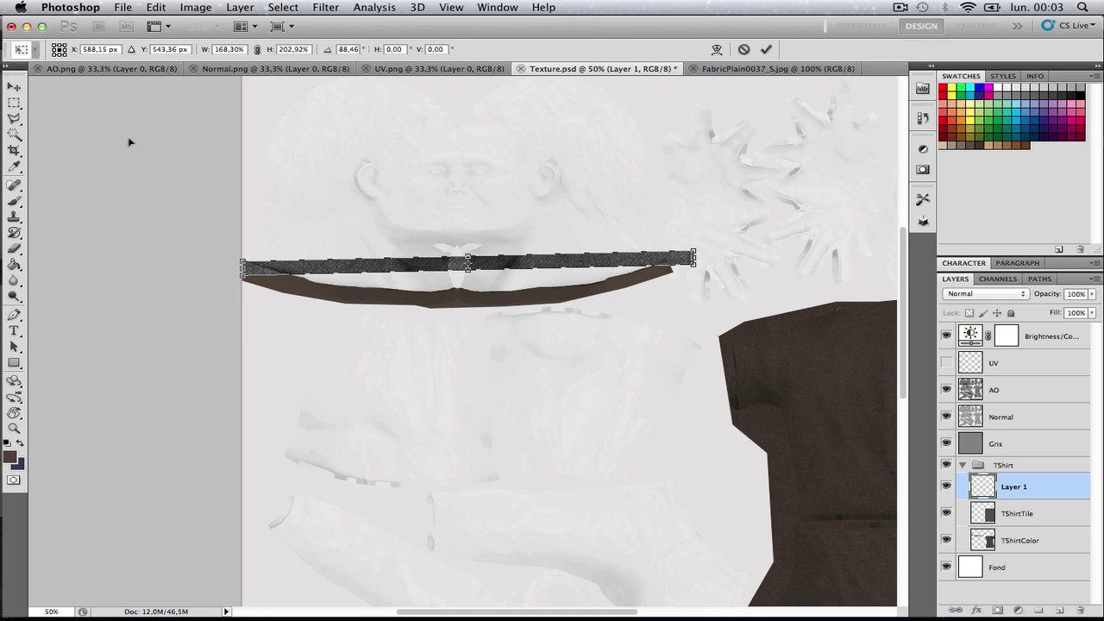
key(Return)
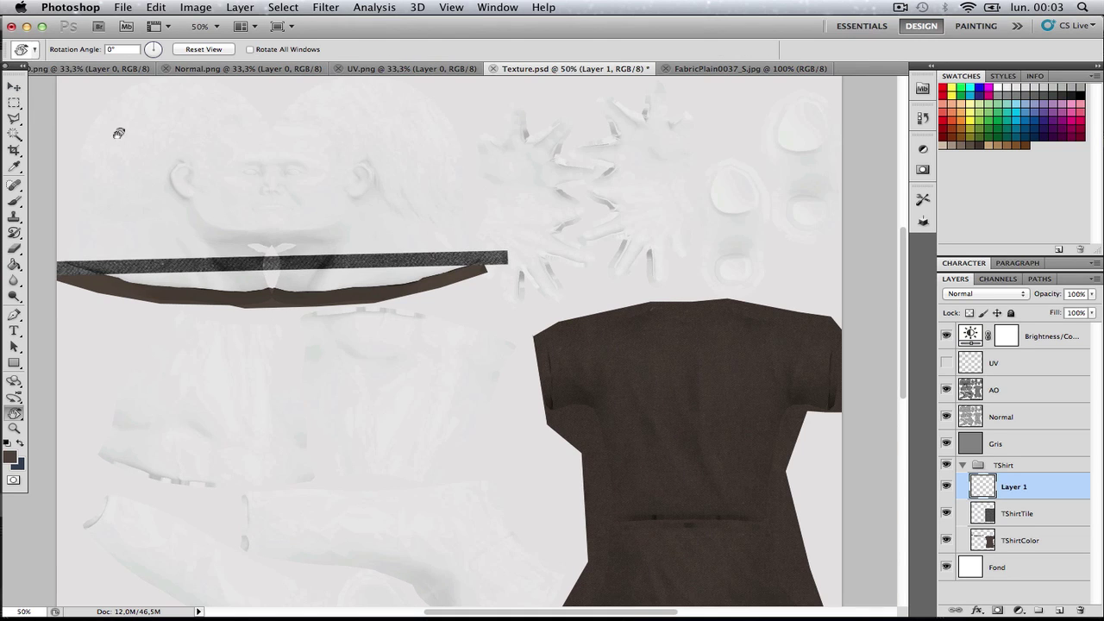
- Duplicate the fabric strip downward four times until the collar is covered, and merge the five strip layers into one
click(15, 87)
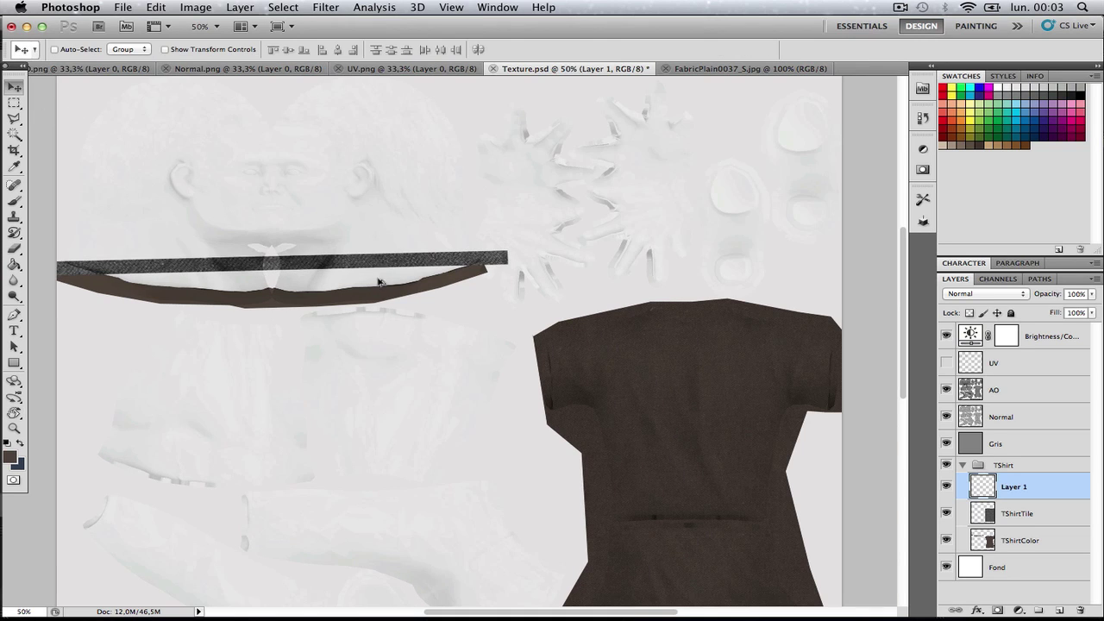
alt+drag(380, 282, 371, 312)
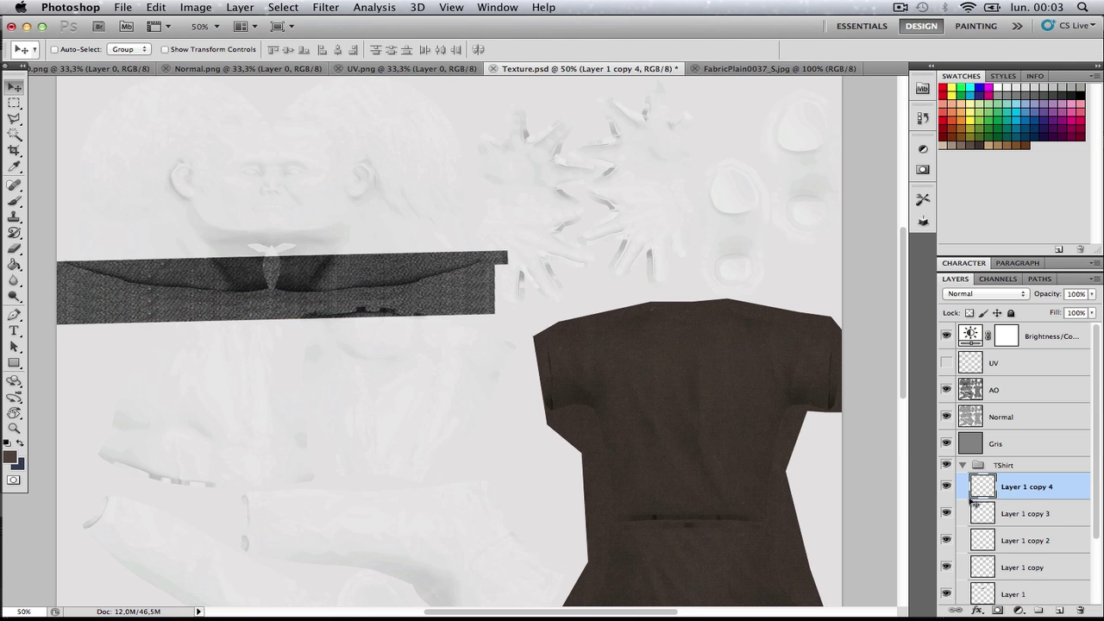
shift+click(1038, 567)
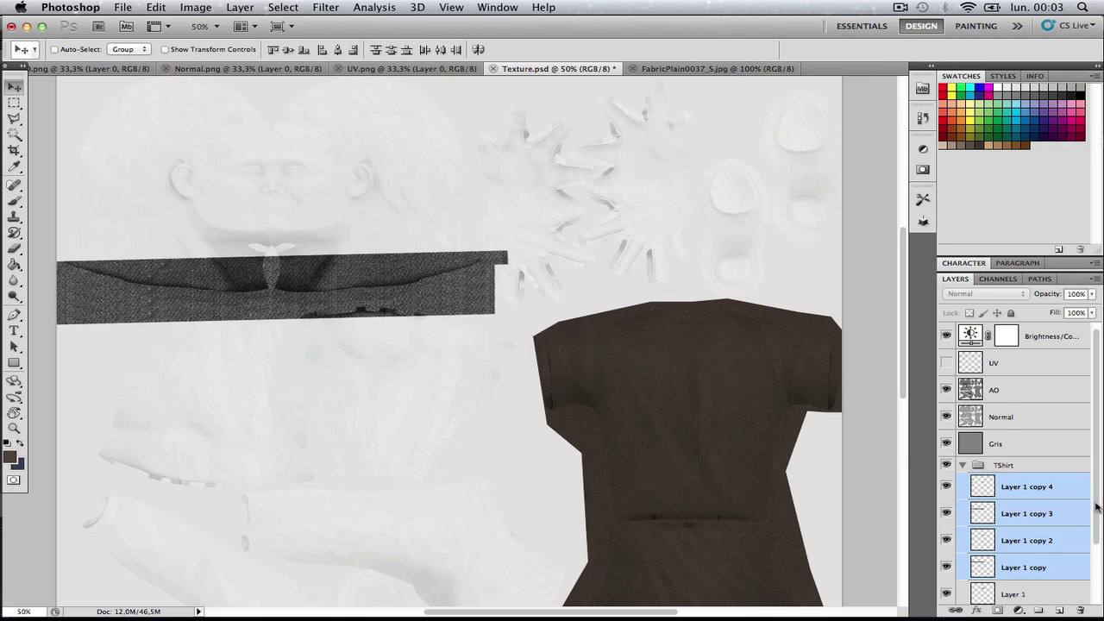
drag(1097, 507, 1093, 548)
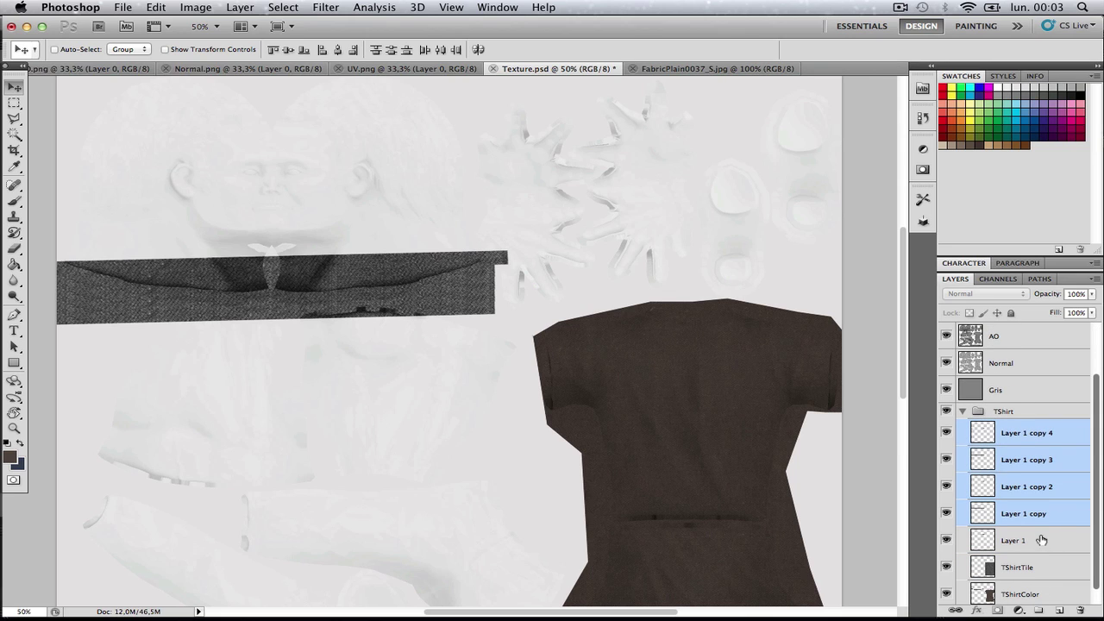
shift+click(1037, 551)
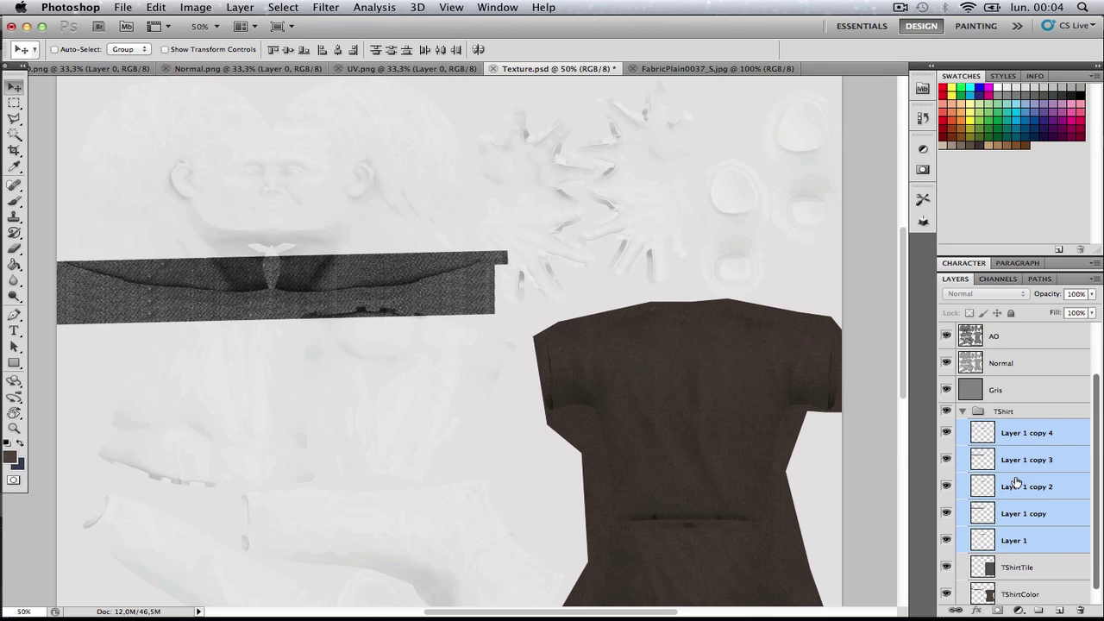
right_click(1016, 482)
click(980, 580)
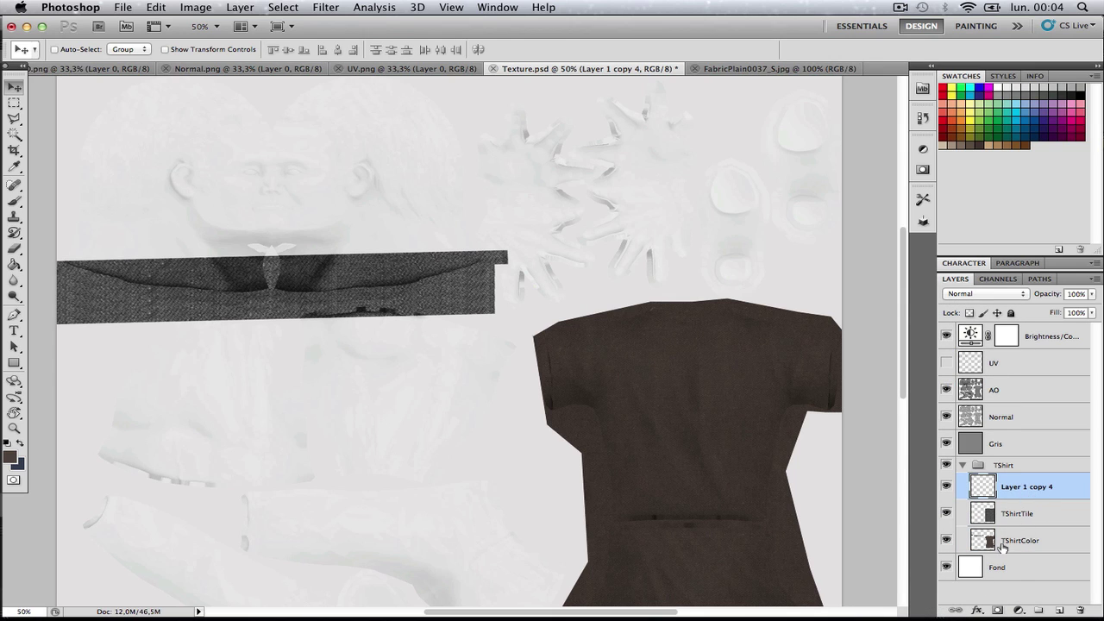
- Trim the merged fabric to the collar shape by deleting everything outside the TShirtColor layer's outline, and deselect
super+click(988, 544)
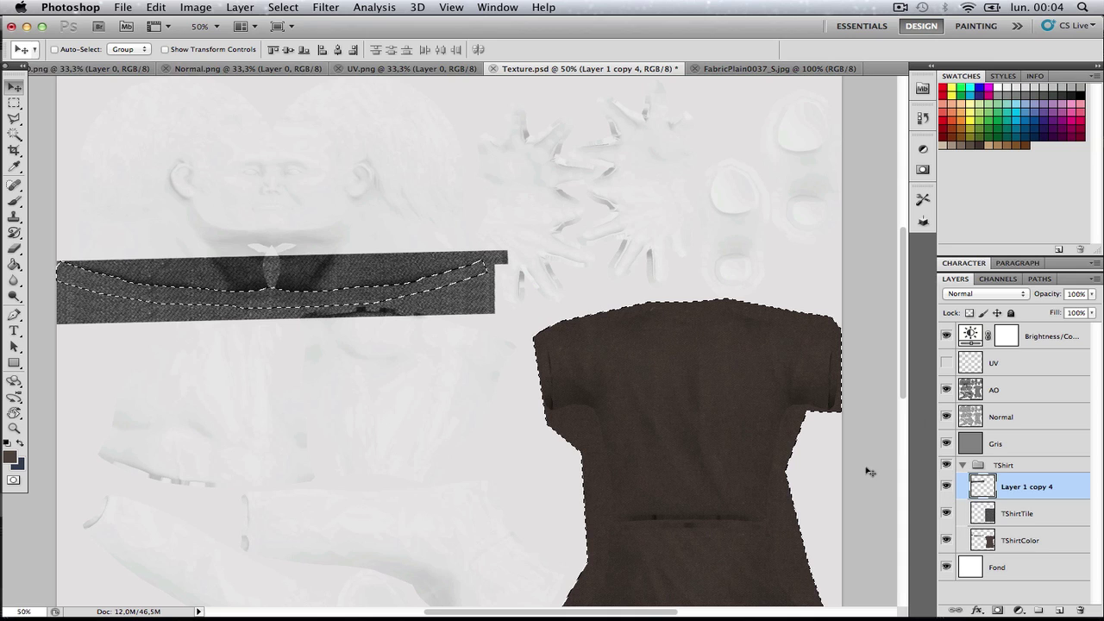
key(super+shift+i)
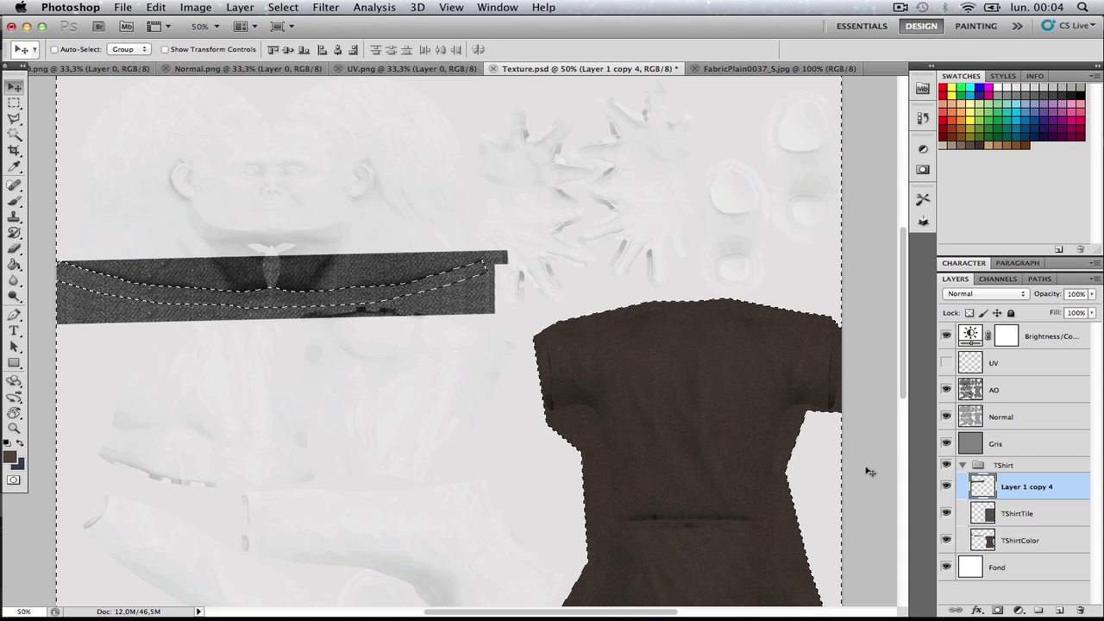
key(Delete)
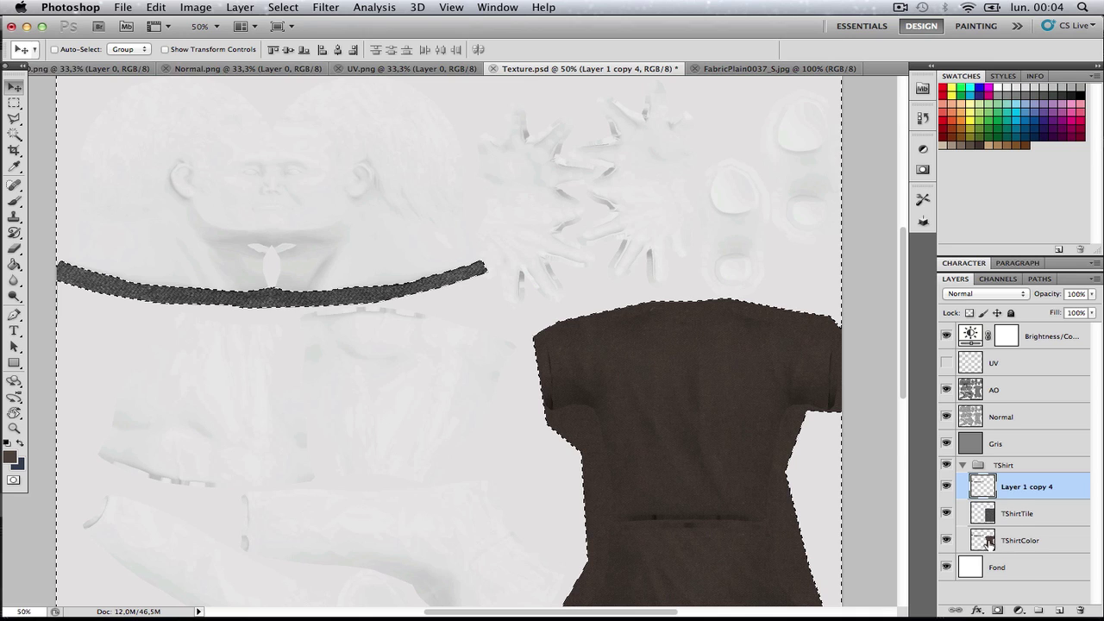
key(super+d)
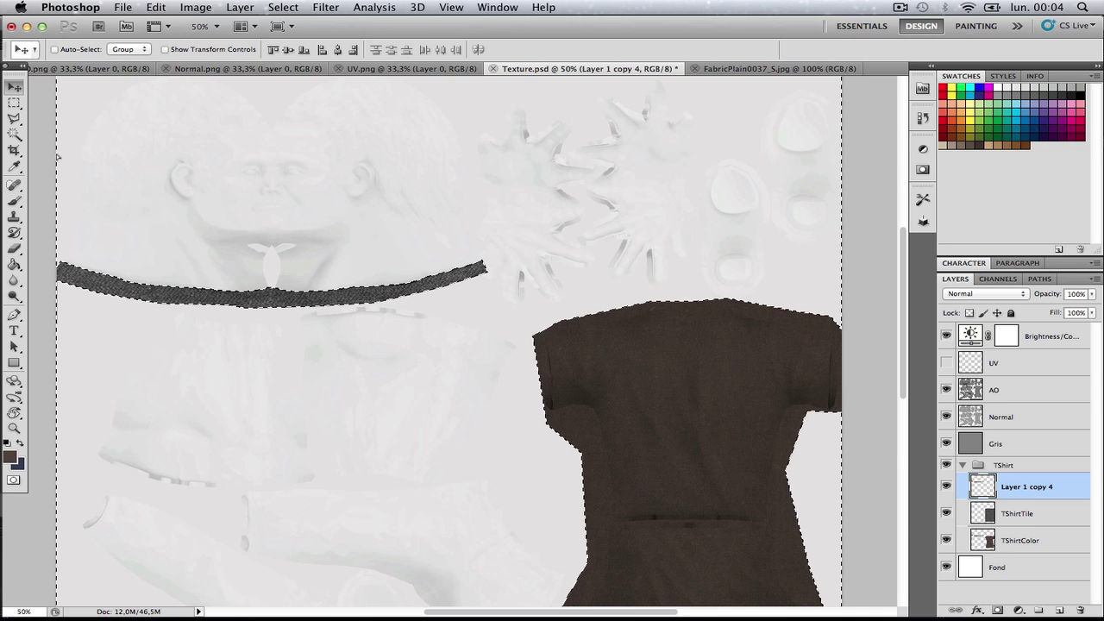
- Merge the trimmed collar fabric layer with the TShirtTile layer
drag(352, 273, 426, 293)
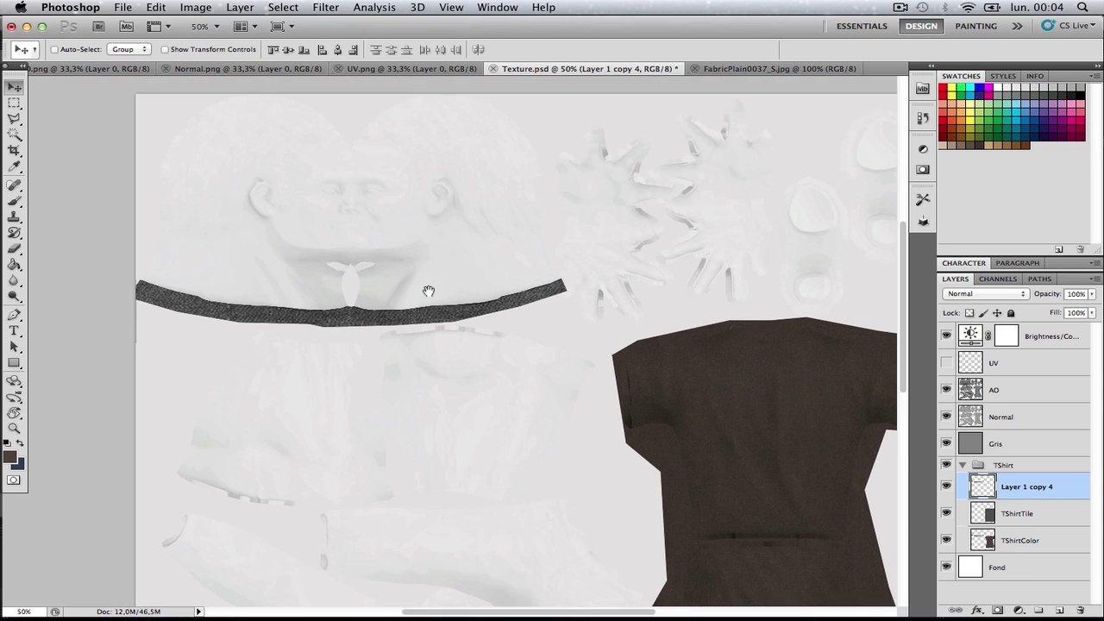
drag(1033, 498, 1030, 517)
click(1031, 516)
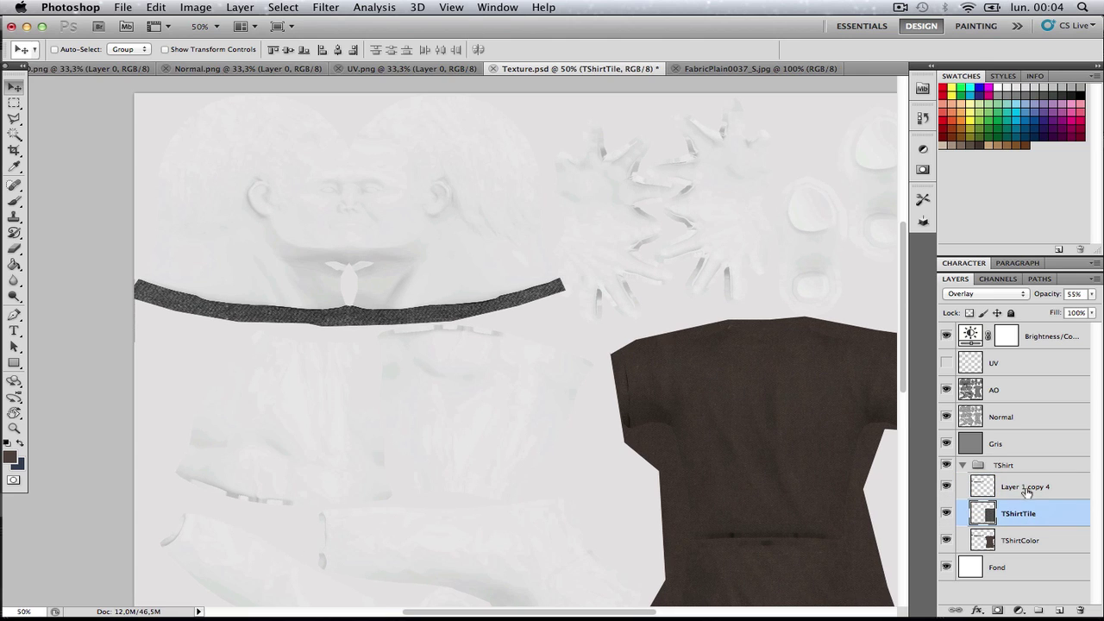
click(1027, 488)
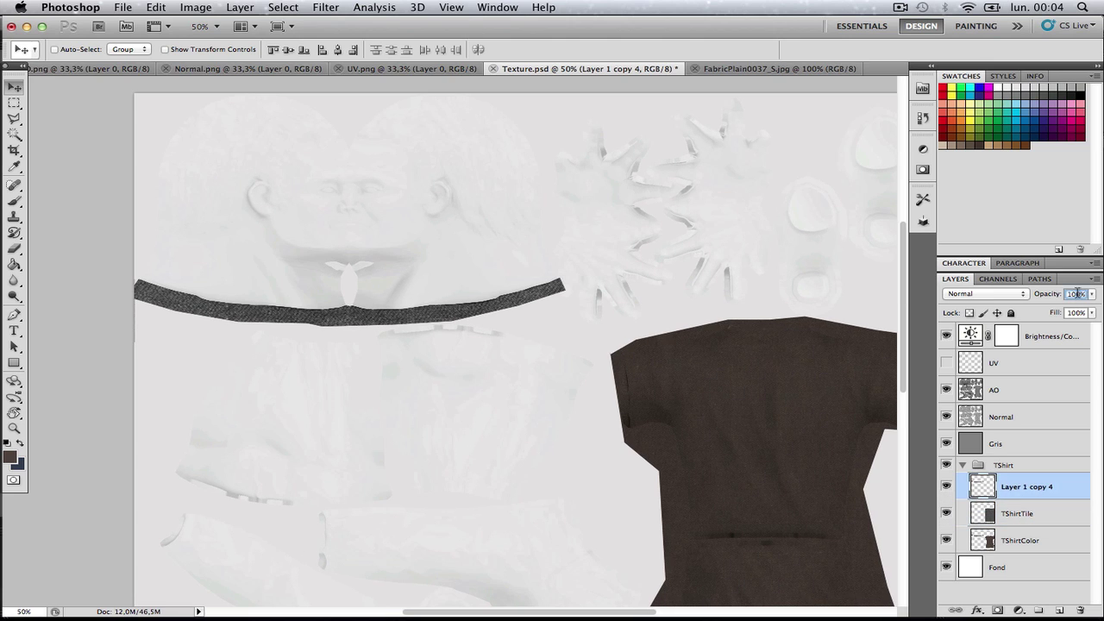
key(super+d)
shift+click(1025, 515)
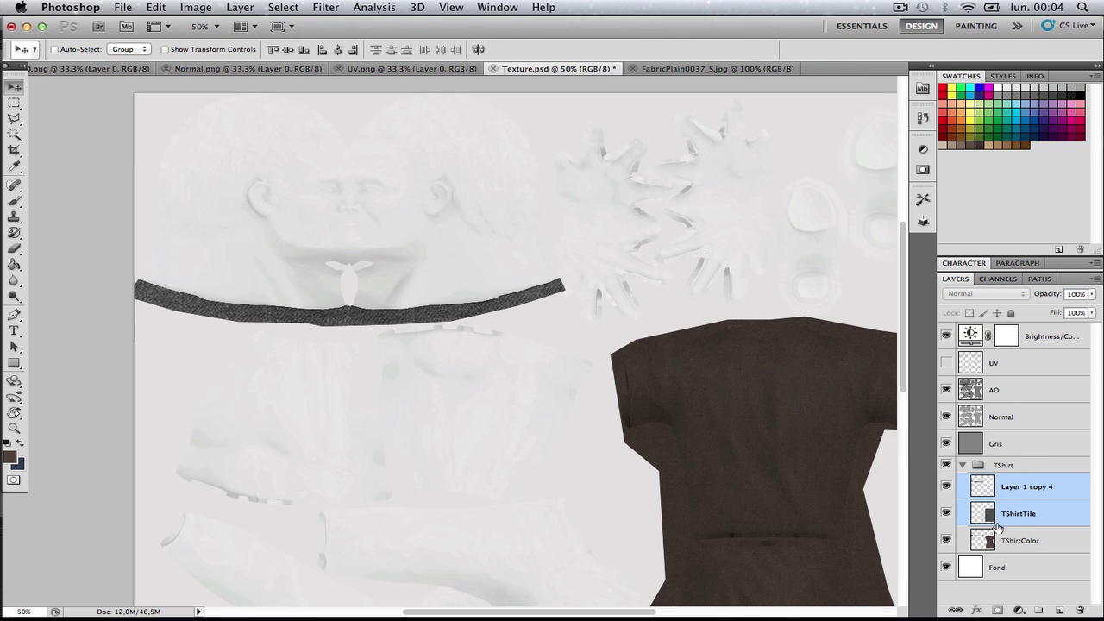
right_click(999, 519)
click(940, 576)
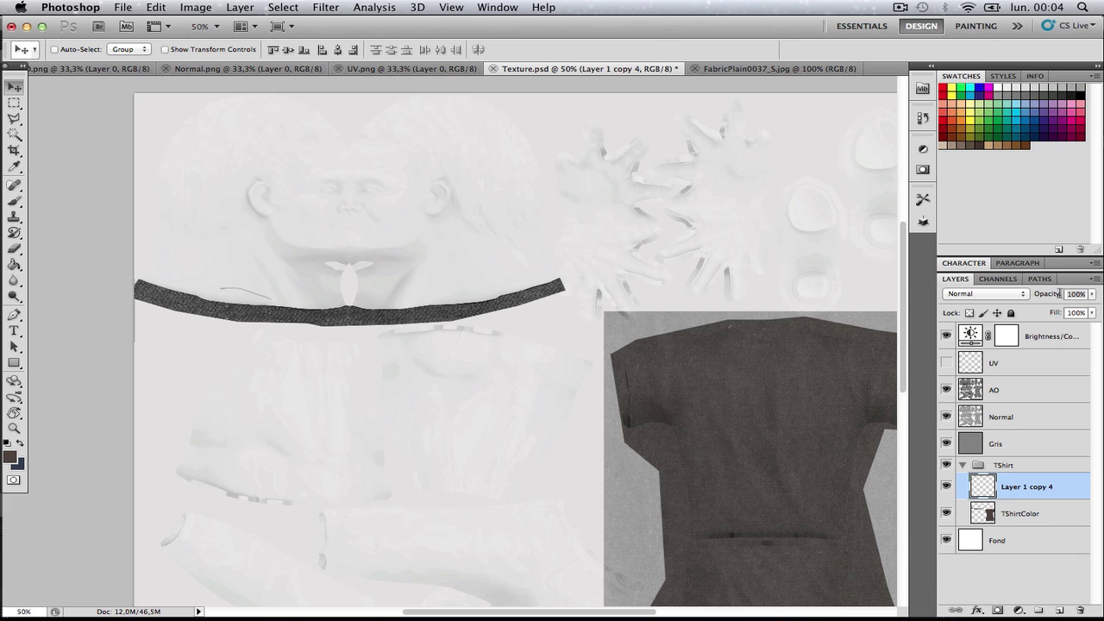
- Set the merged fabric layer to 55% opacity with Overlay blending
key(5)
click(1024, 302)
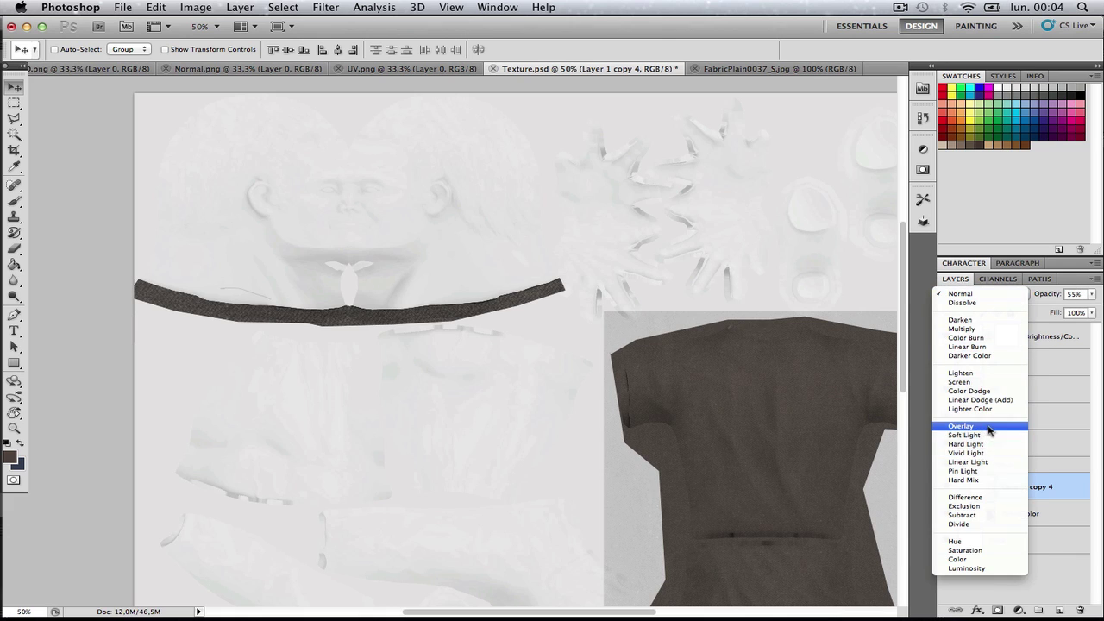
click(964, 426)
- Switch to Blender and examine the collar and T-shirt fabric on the character model, including from the front view
key(super+Tab)
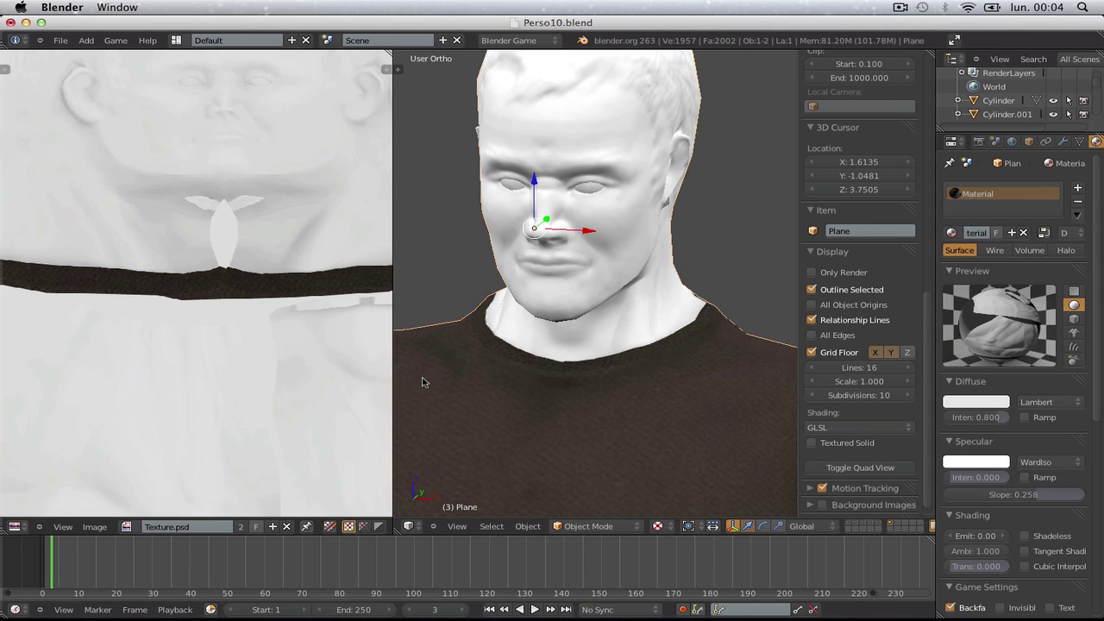
scroll(619, 293, down, 5)
scroll(619, 293, down, 2)
middle_drag(619, 293, 779, 328)
key(KP_1)
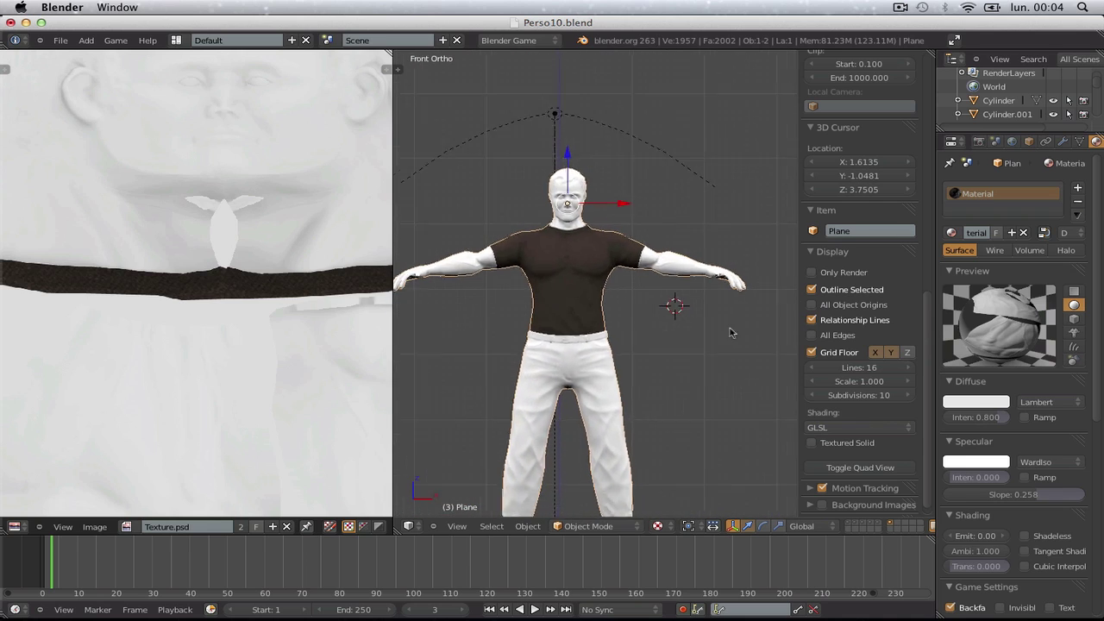
scroll(730, 328, up, 3)
scroll(714, 258, up, 4)
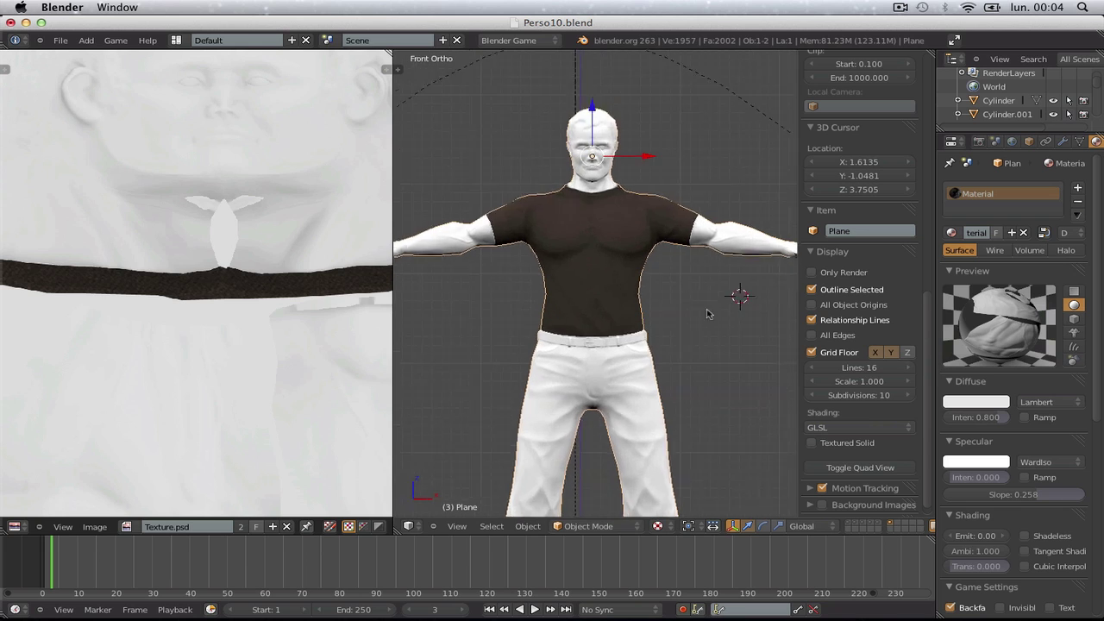
- Switch to Photoshop and select the TShirtColor layer in the TShirt group
key(super+Tab)
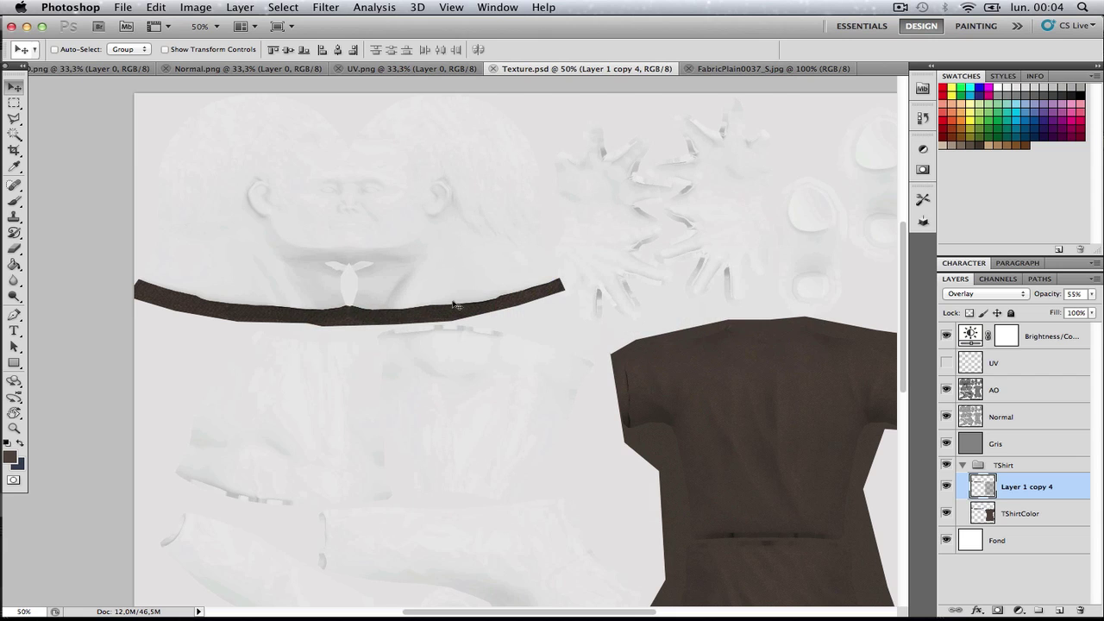
key(a)
click(1027, 517)
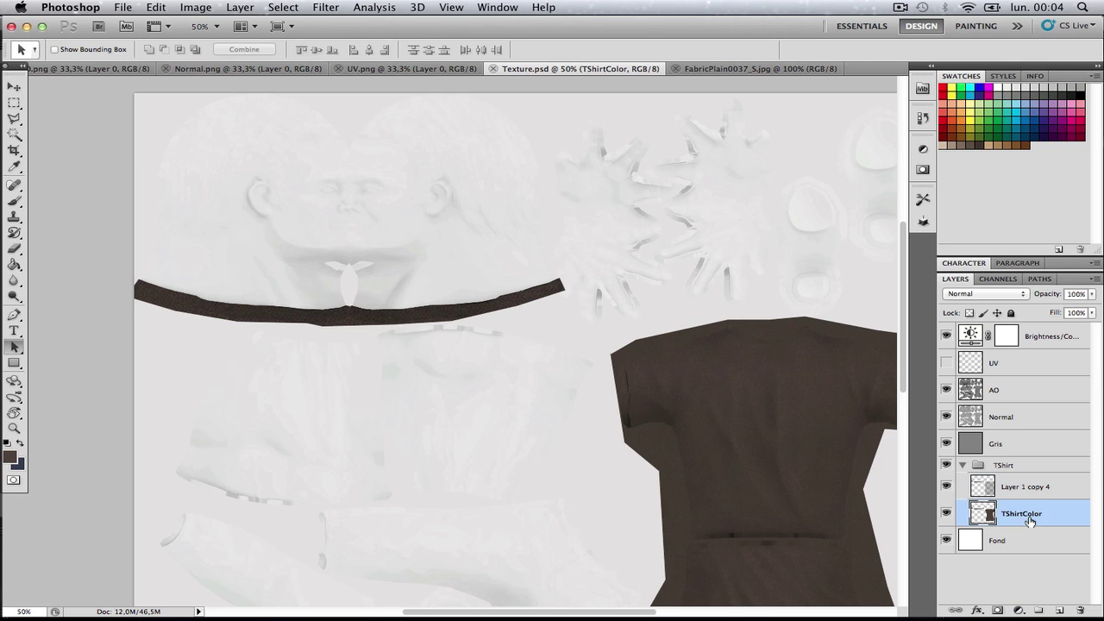
click(204, 9)
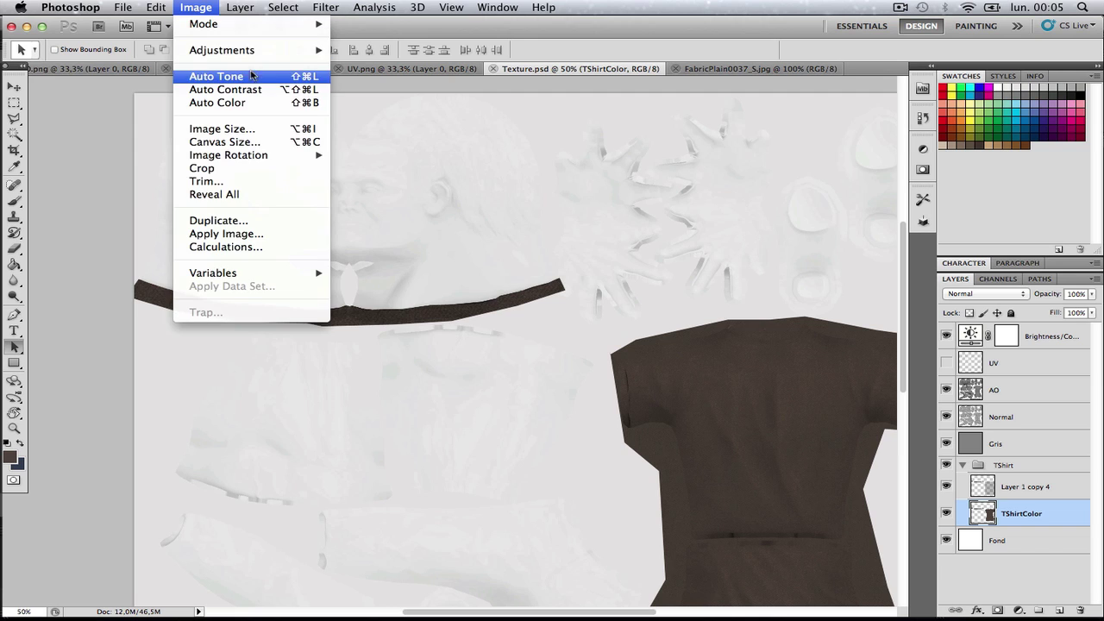
mouse_move(298, 50)
click(392, 131)
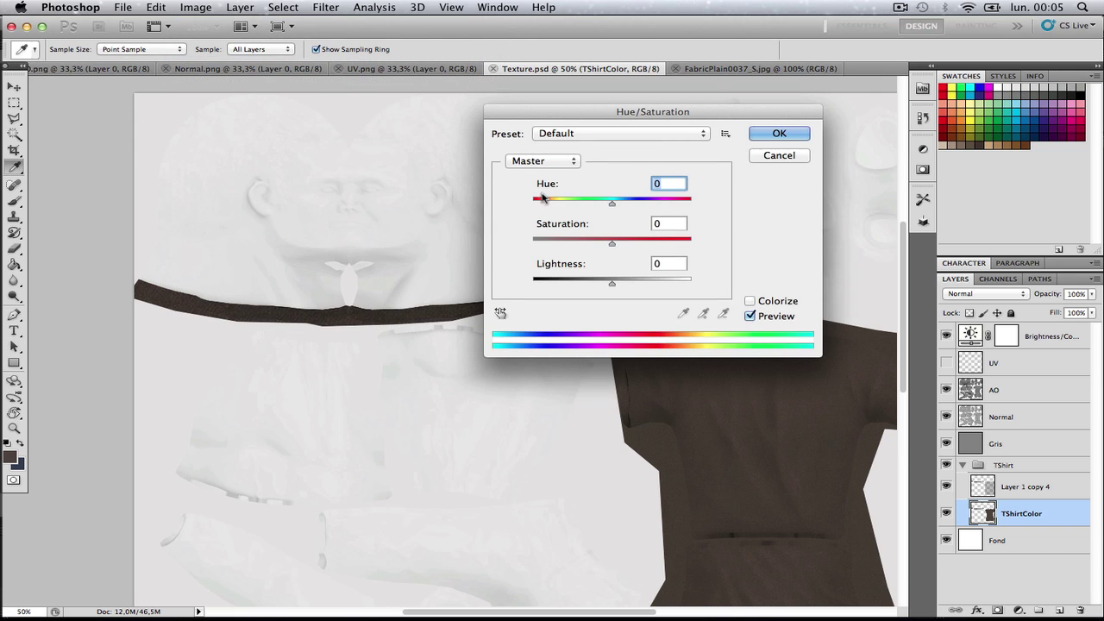
drag(602, 205, 498, 207)
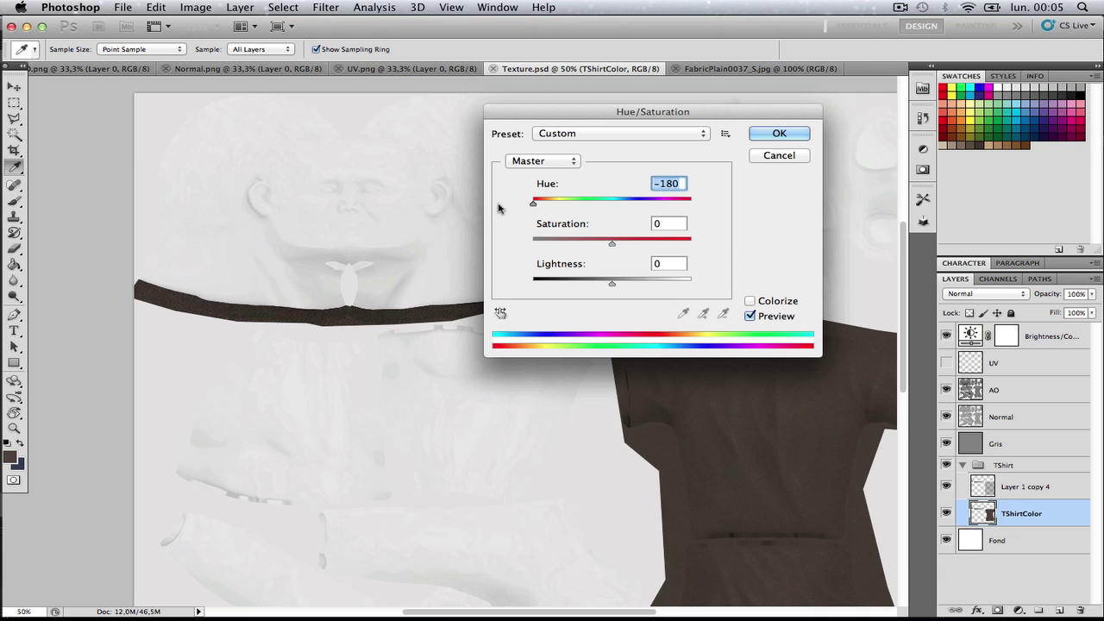
click(780, 157)
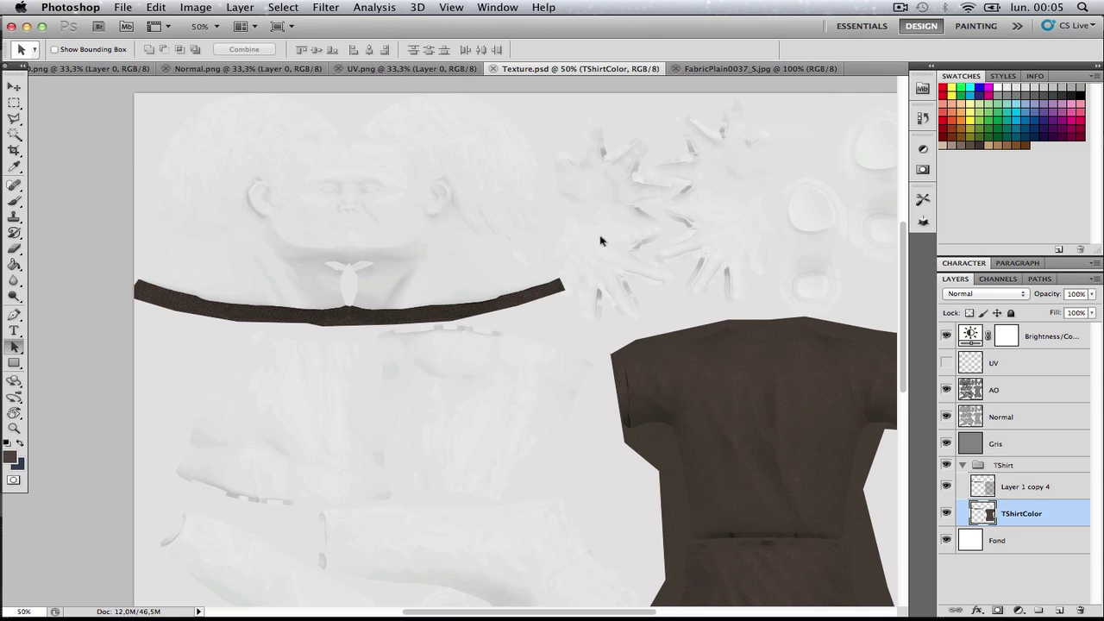
- Load the TShirtColor layer's outline as a selection and set the foreground colour to light grey cbcbcb
super+click(988, 513)
click(14, 264)
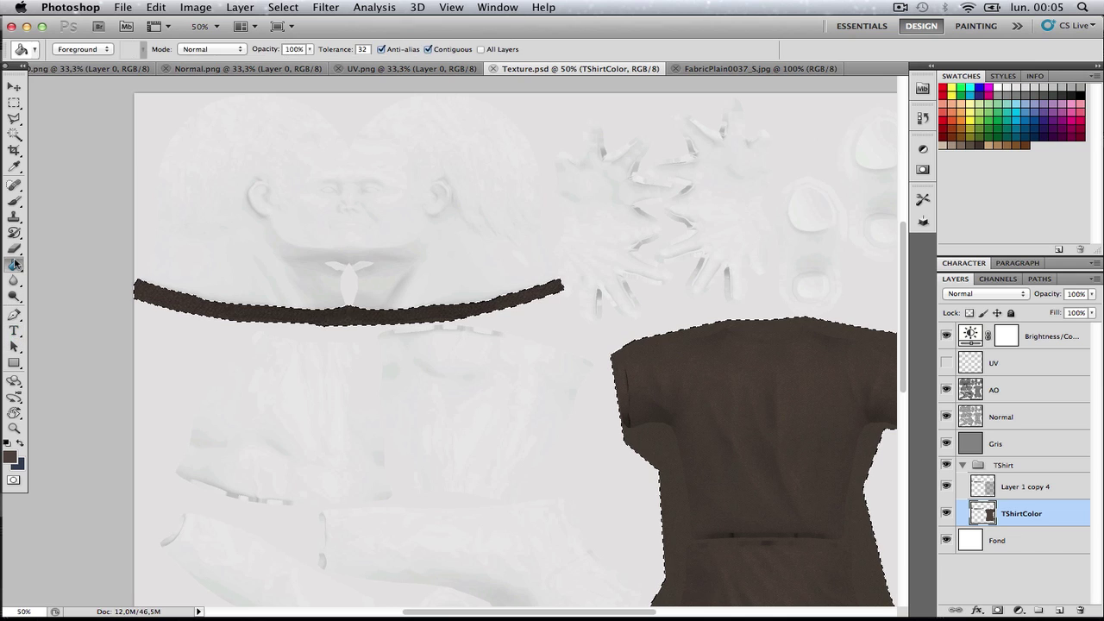
click(12, 457)
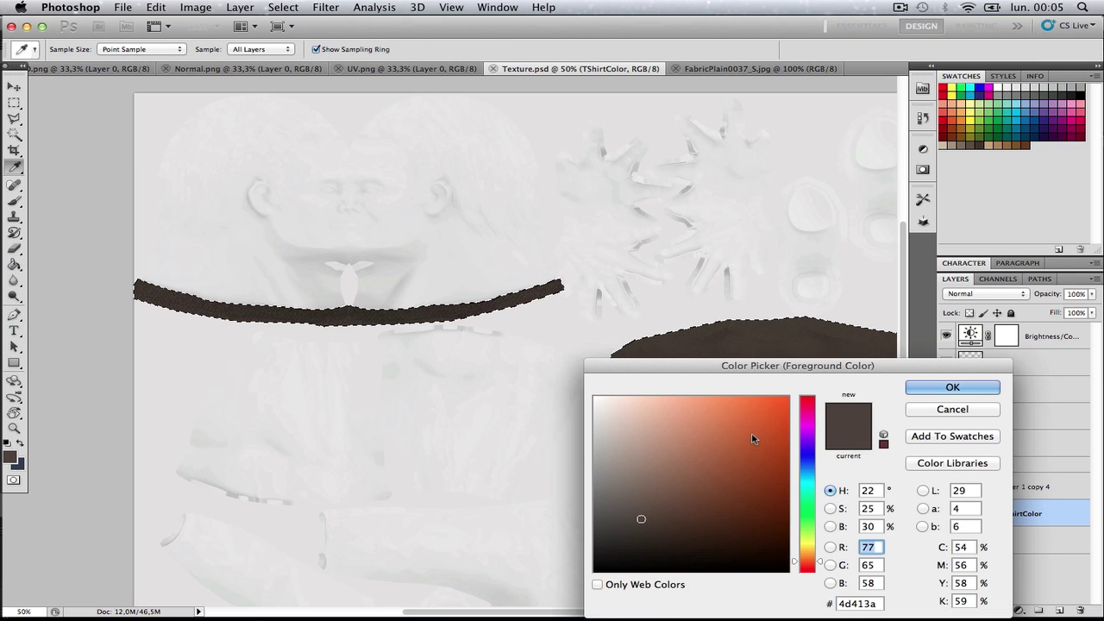
click(721, 420)
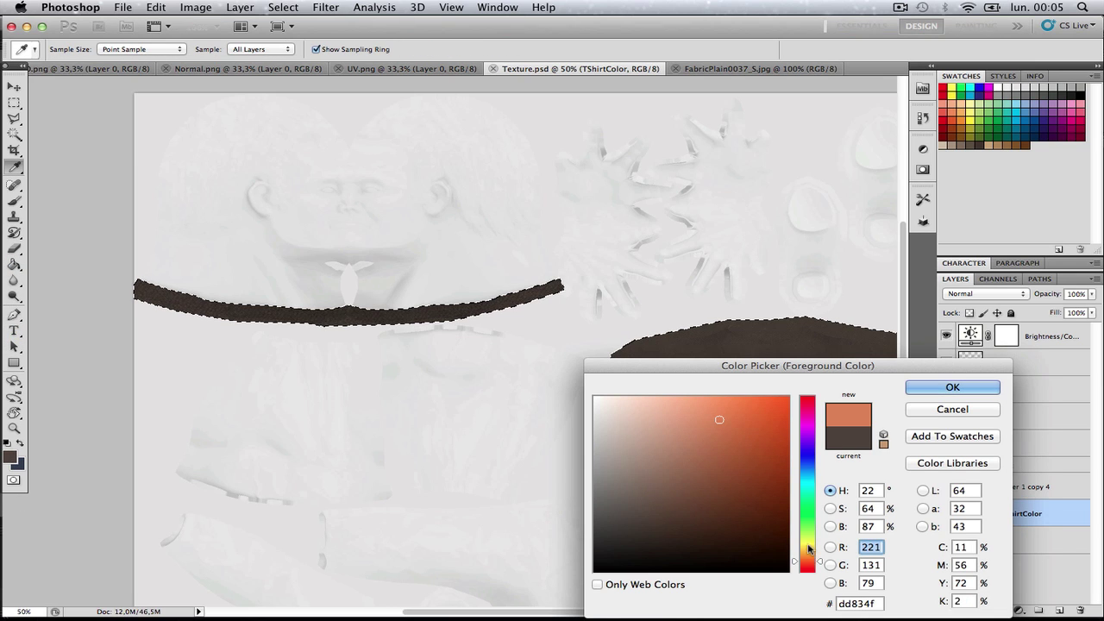
mouse_move(812, 557)
mouse_down()
mouse_move(814, 516)
mouse_move(815, 561)
mouse_up()
click(659, 464)
drag(659, 465, 693, 425)
drag(562, 439, 449, 432)
key(Return)
- Fill the T-shirt and collar on the TShirtColor layer with the light grey, deselect and save the texture
key(g)
click(781, 355)
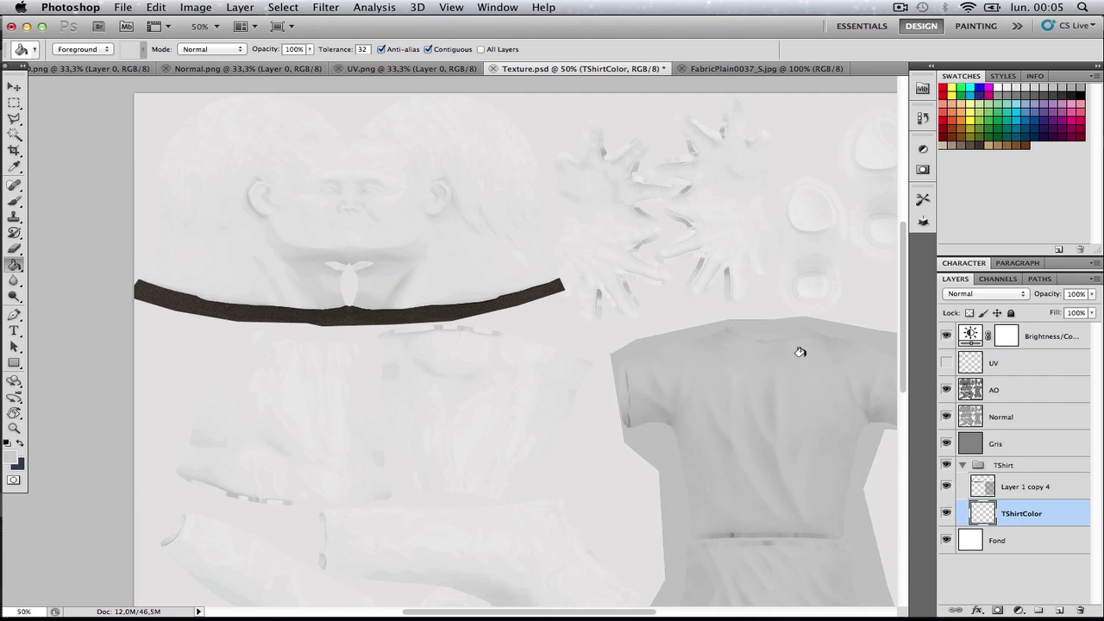
click(466, 310)
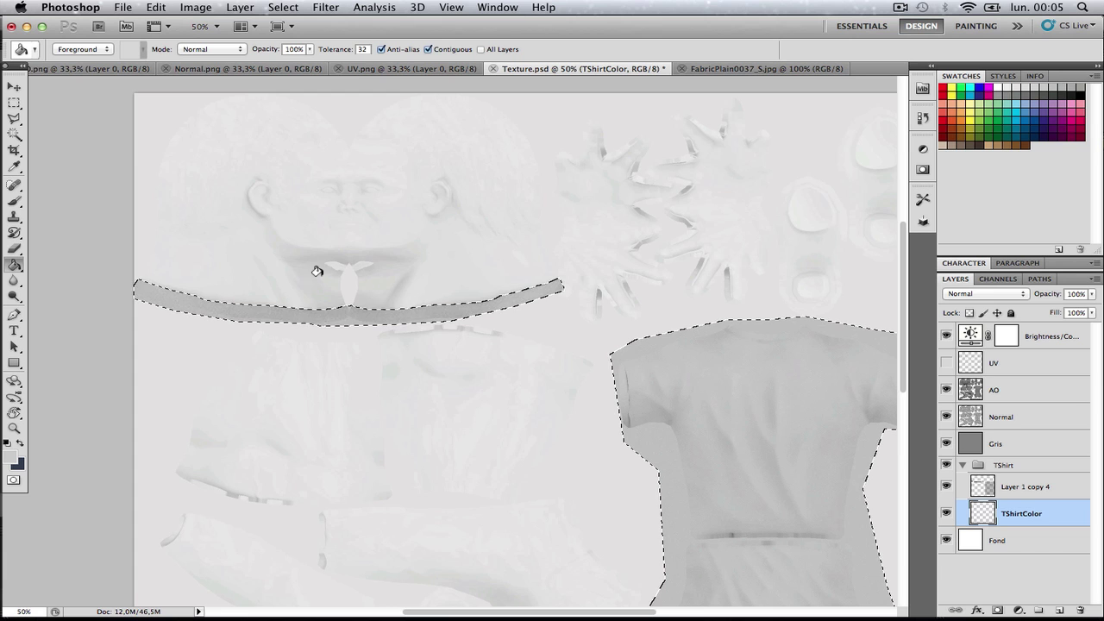
key(super+d)
key(super+s)
- Switch to Blender, reload the texture image and examine the light grey T-shirt on the character
key(super+Tab)
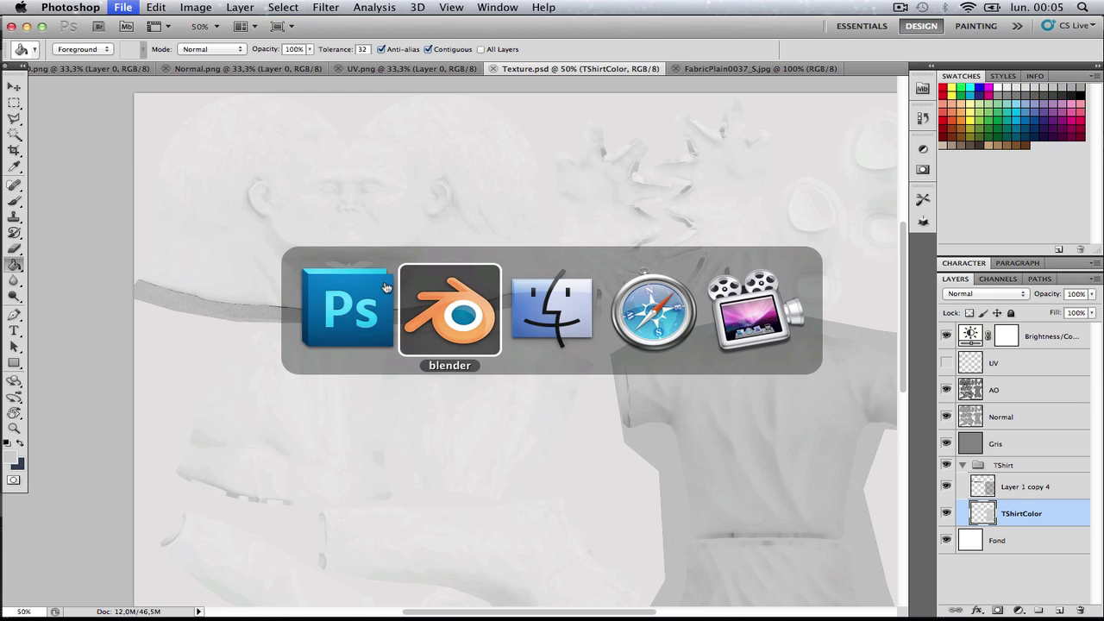
key(alt+r)
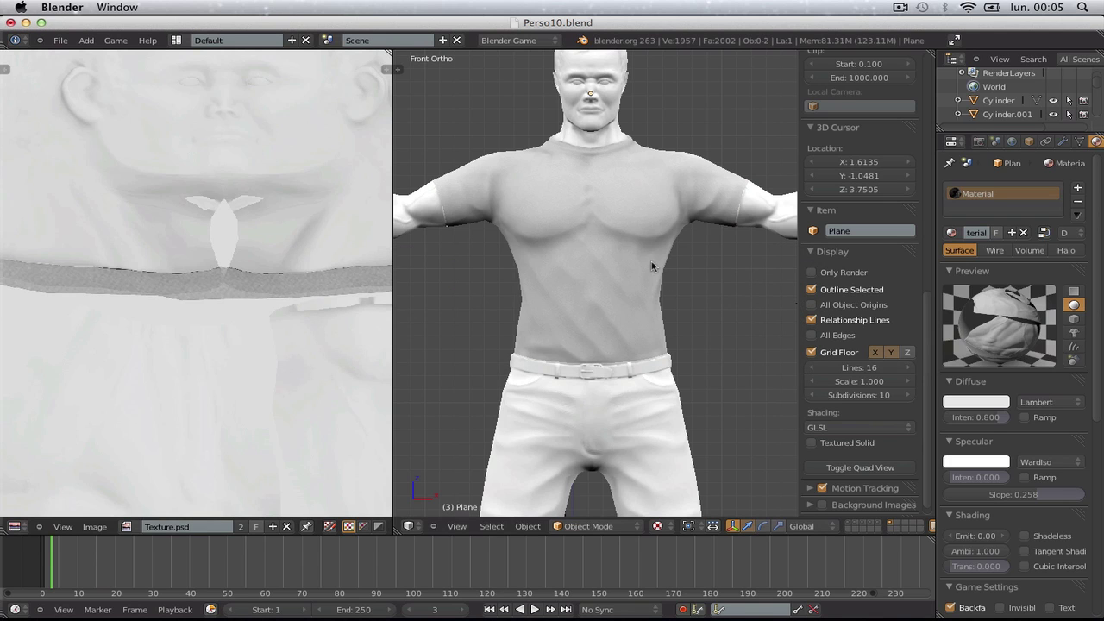
scroll(653, 267, down, 5)
middle_drag(681, 291, 642, 306)
- Switch to Photoshop and undo the merging of visible layers and the deselection of the T-shirt and collar outline
key(super+Tab)
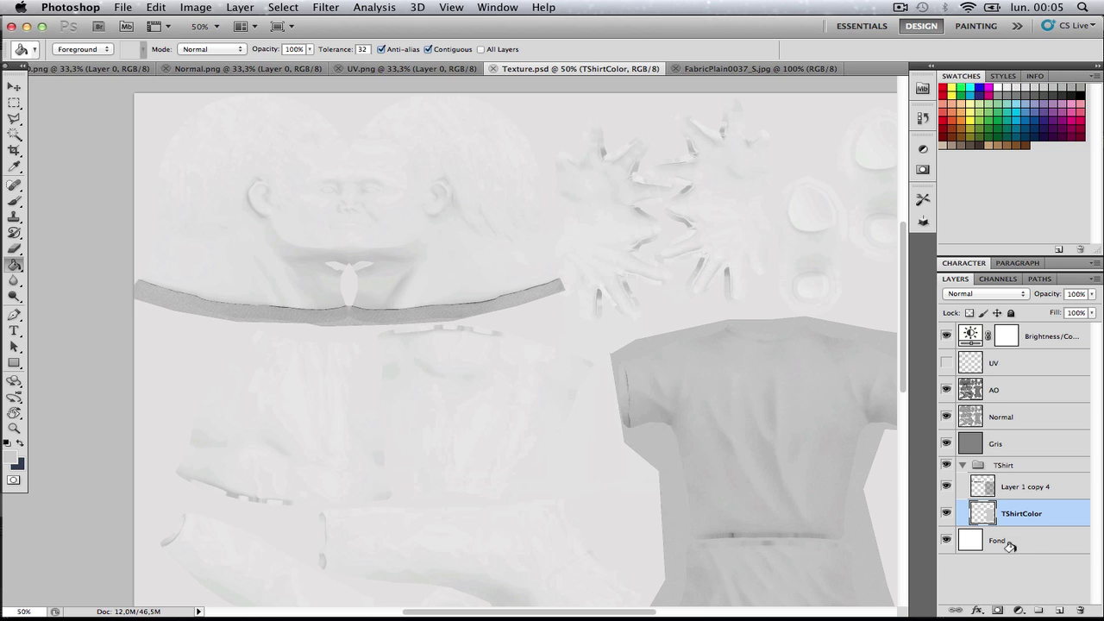
key(super+shift+e)
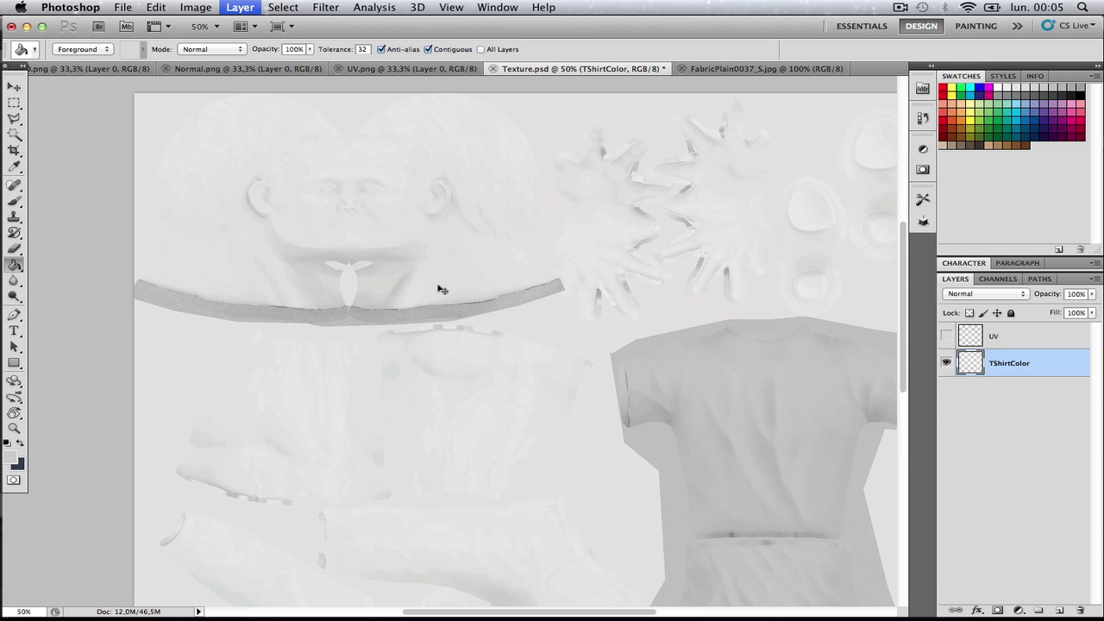
key(super+z)
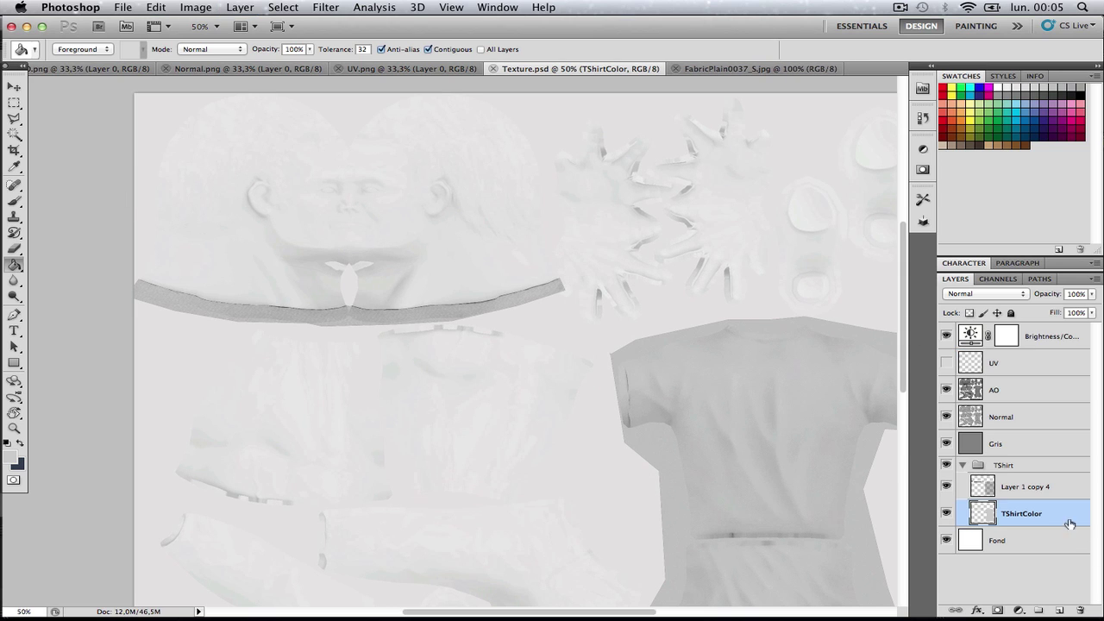
key(super+z)
key(super+z)
key(super+alt+z)
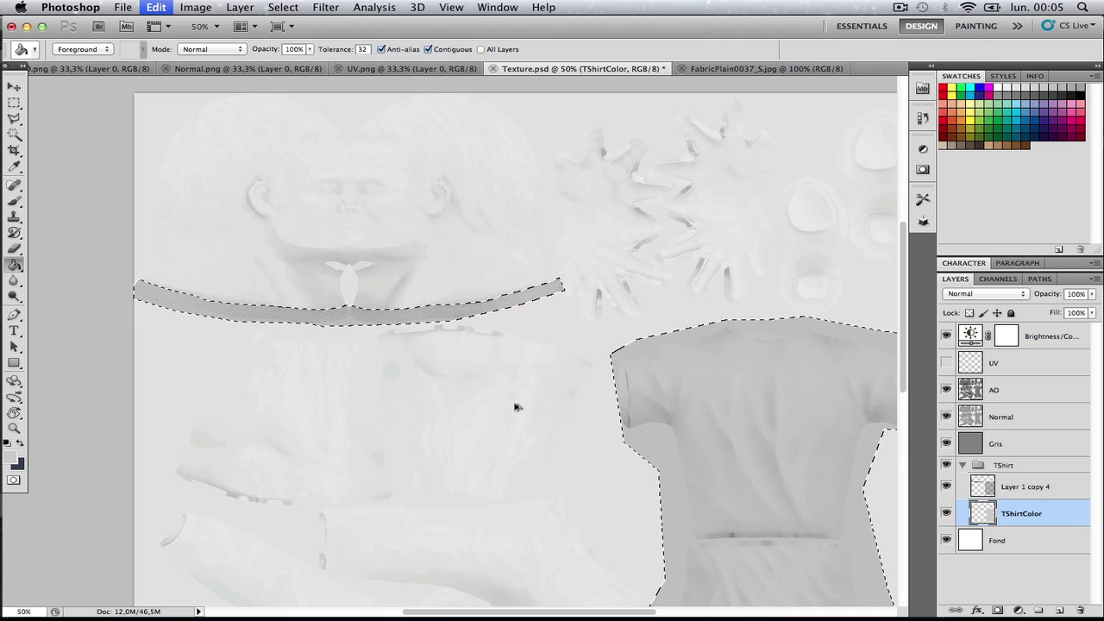
- Pick a dark blue-grey foreground colour, fill the selected T-shirt and collar with it, deselect and save
click(16, 458)
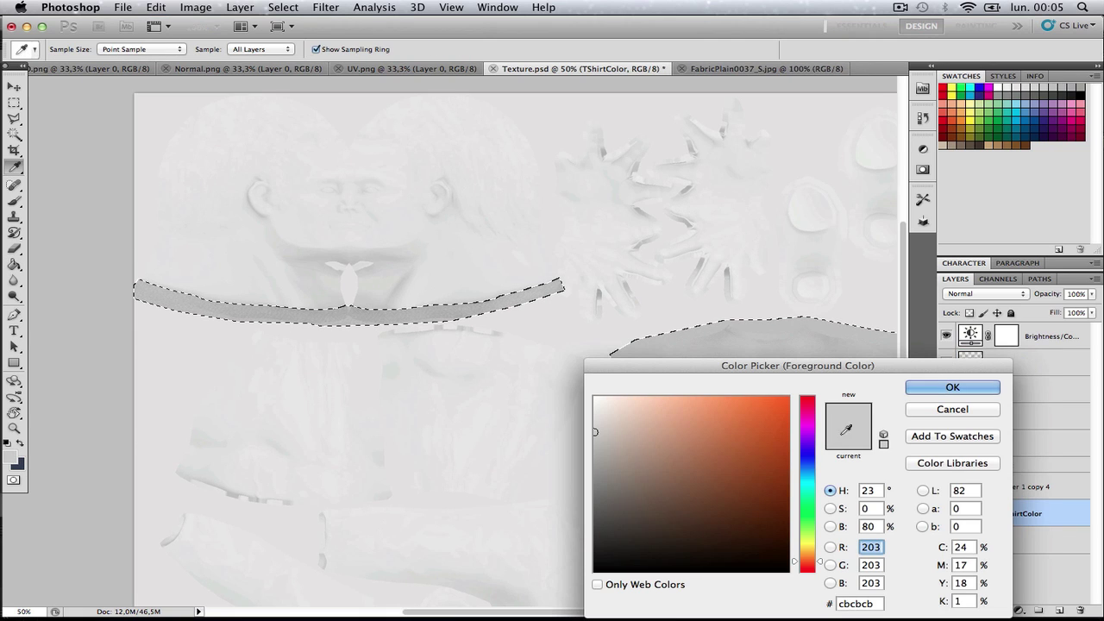
mouse_move(815, 411)
mouse_down()
mouse_move(814, 396)
mouse_move(814, 468)
mouse_up()
drag(631, 449, 628, 492)
key(Return)
key(g)
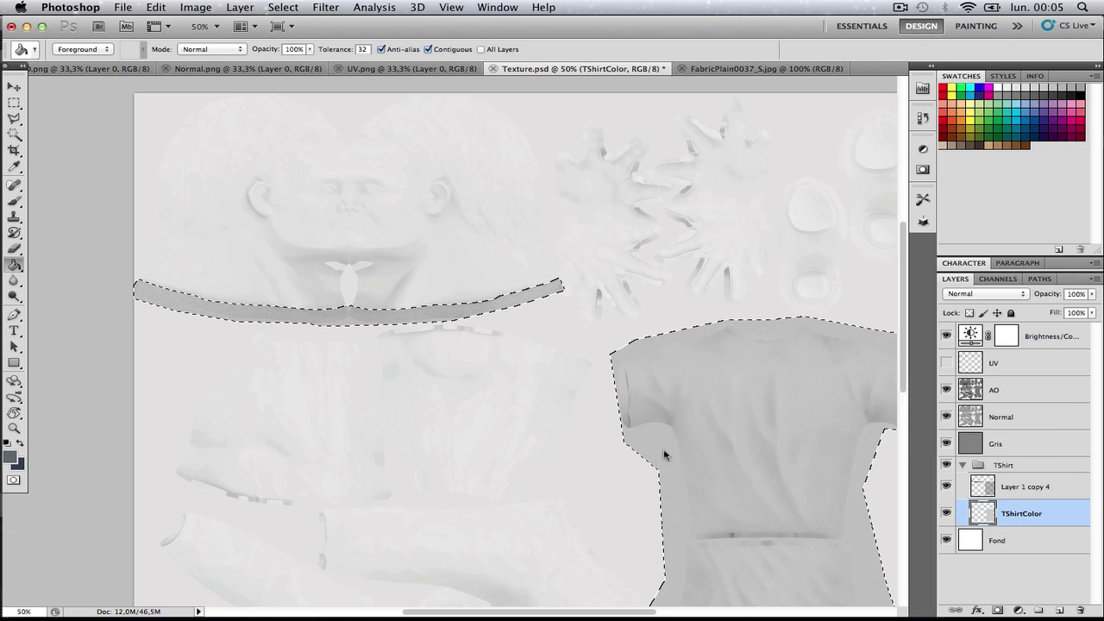
click(722, 383)
click(419, 315)
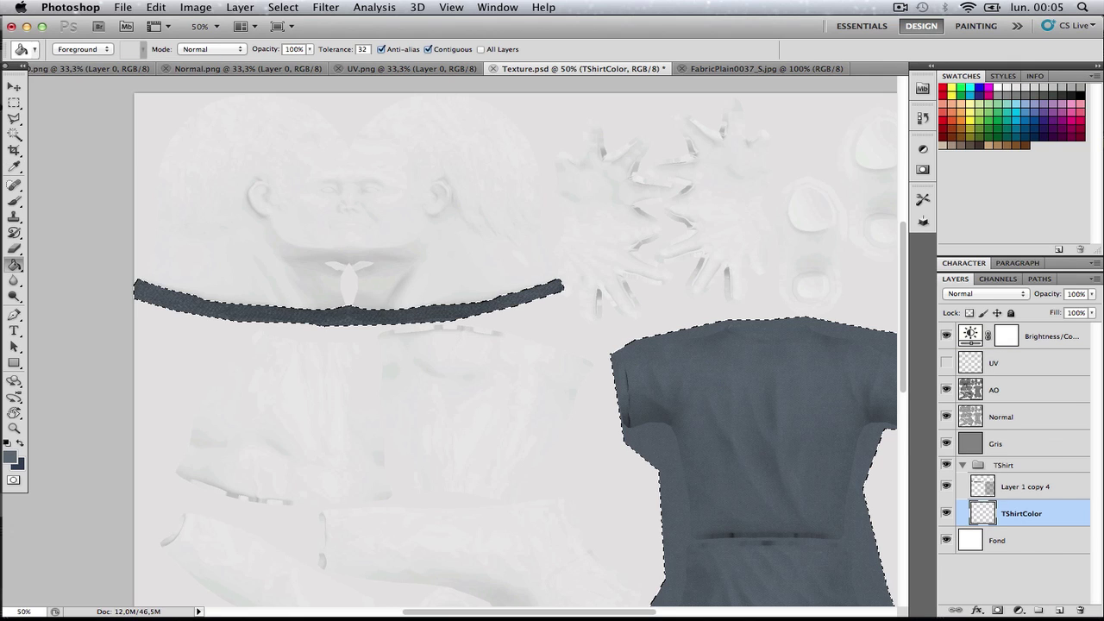
click(15, 88)
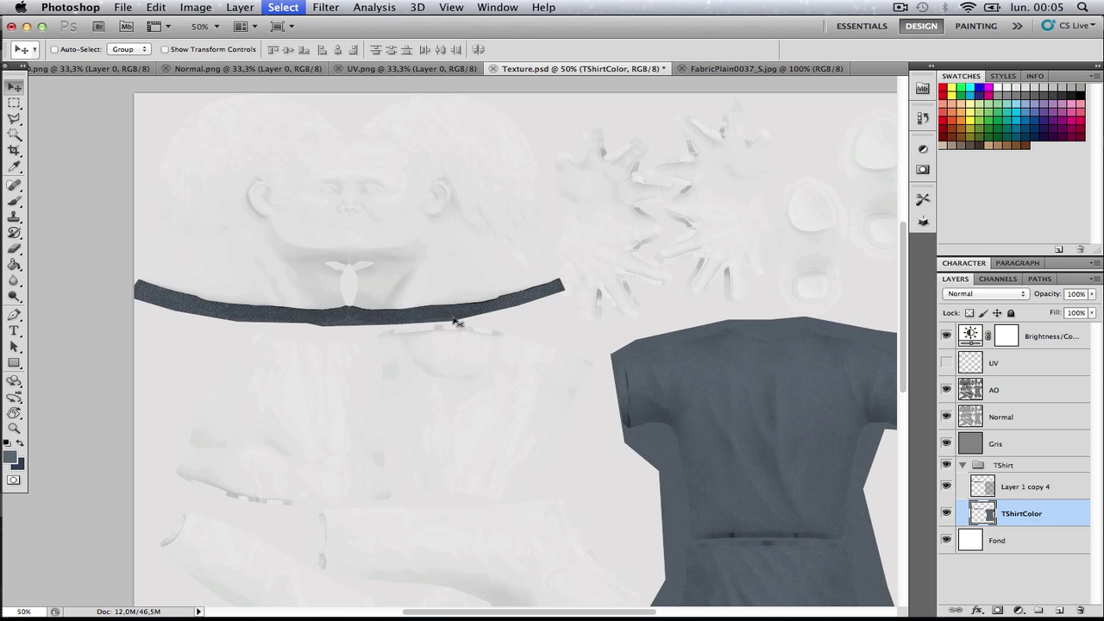
- Switch to Blender, reload the texture image and examine the blue-grey T-shirt on the character from the front
key(super+Tab)
key(alt+r)
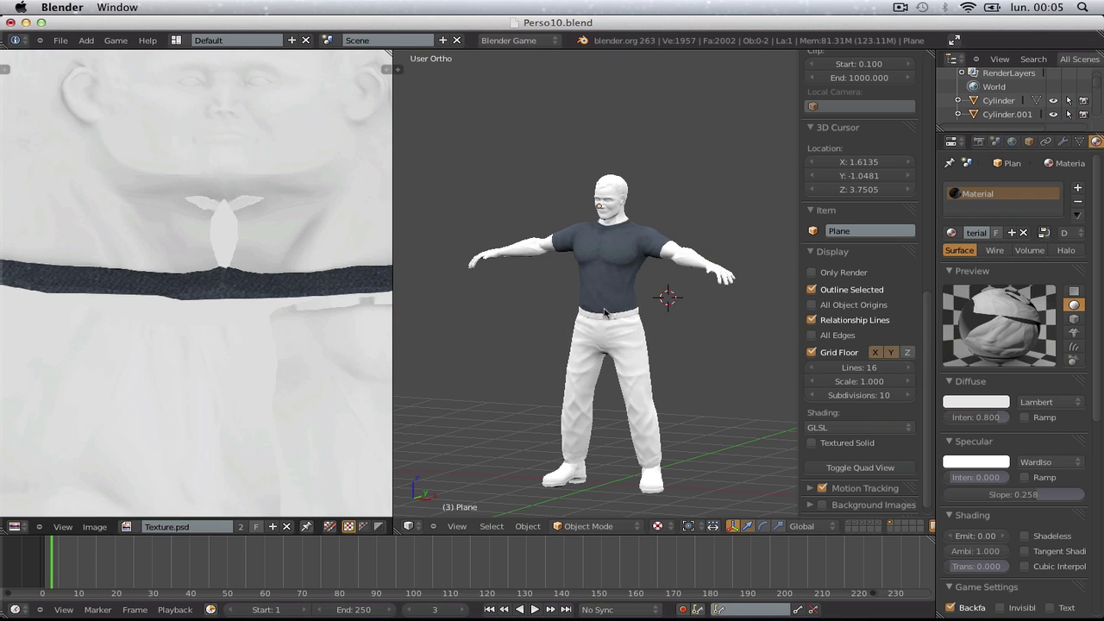
scroll(604, 284, up, 3)
middle_drag(604, 284, 647, 237)
key(KP_1)
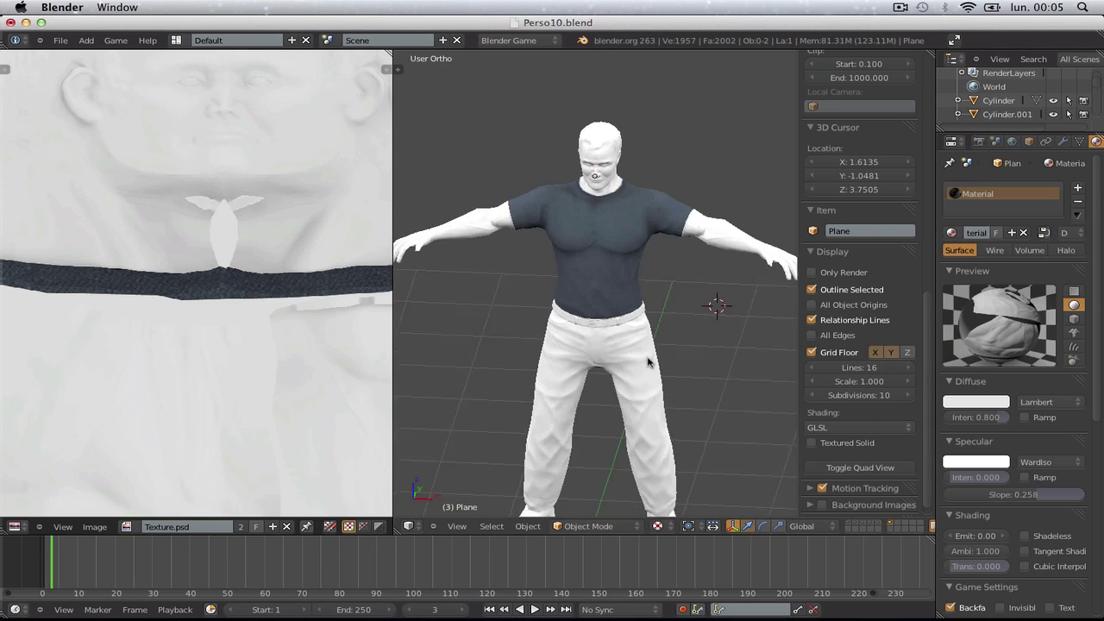
scroll(630, 346, down, 4)
scroll(564, 302, up, 4)
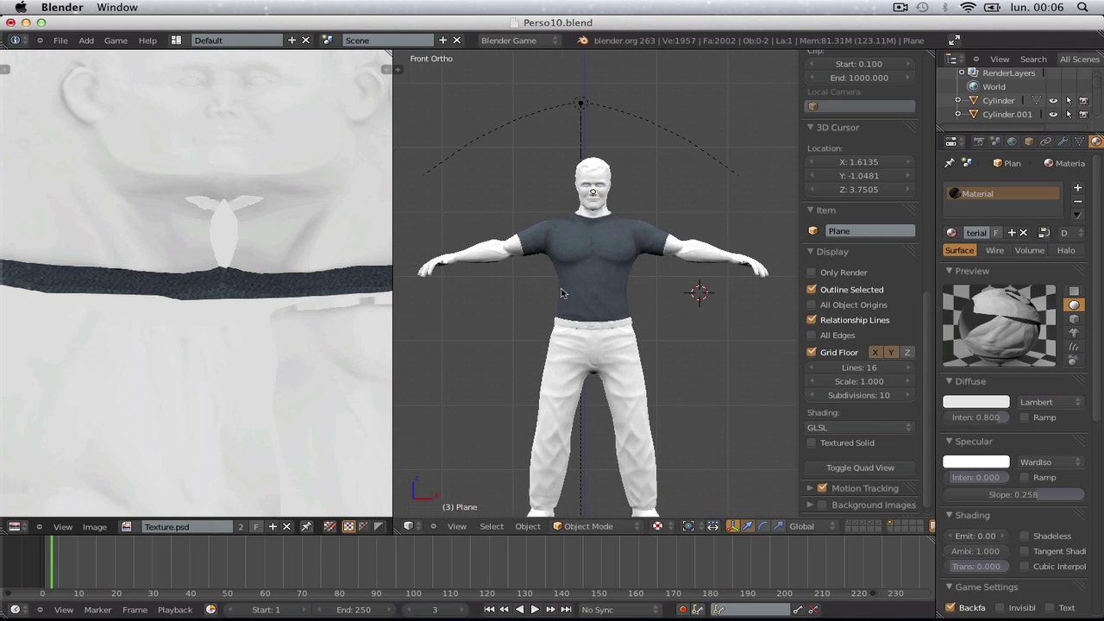
- Examine the back of the T-shirt and zoom in on the sleeve hem on the character model
middle_drag(563, 294, 883, 302)
scroll(680, 302, up, 3)
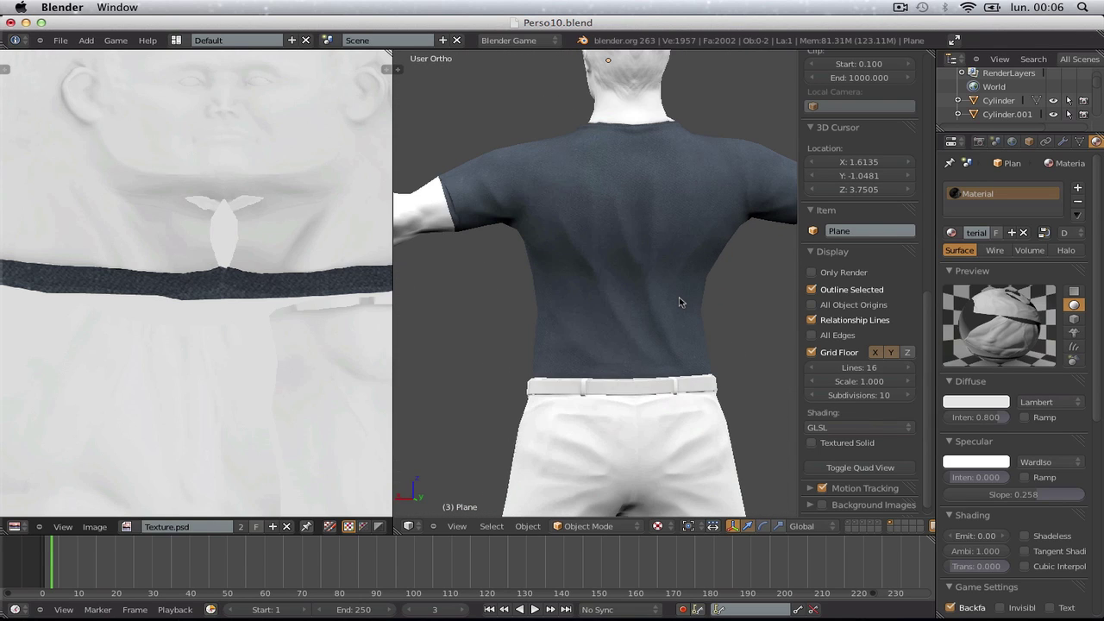
scroll(577, 273, up, 2)
mouse_move(577, 273)
middle_down()
mouse_move(604, 285)
mouse_move(579, 289)
middle_up()
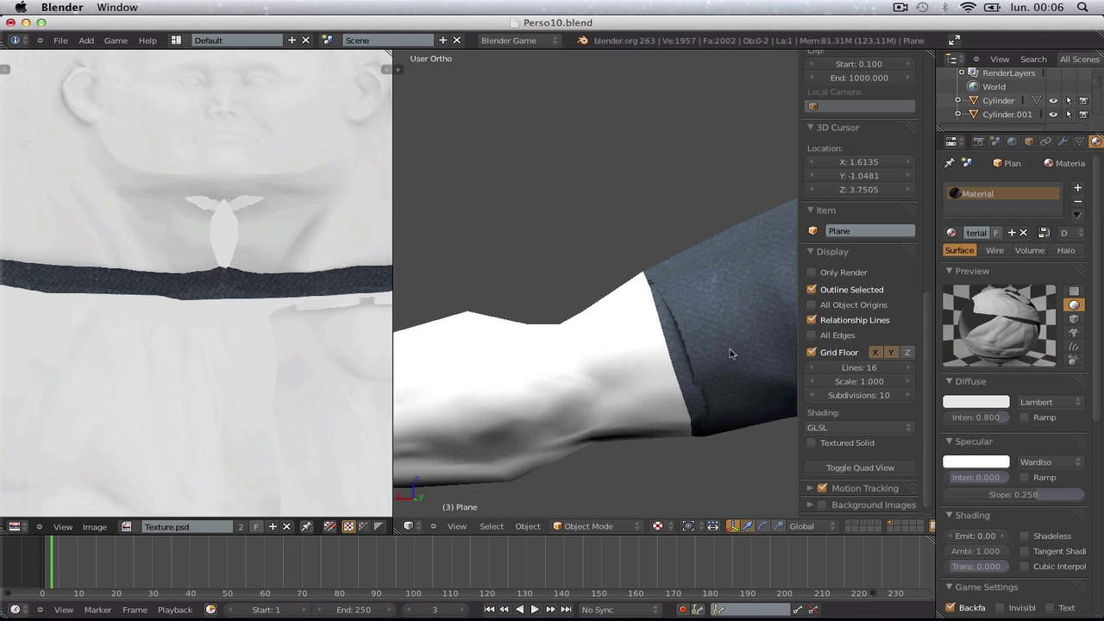
scroll(579, 289, up, 2)
scroll(579, 289, down, 5)
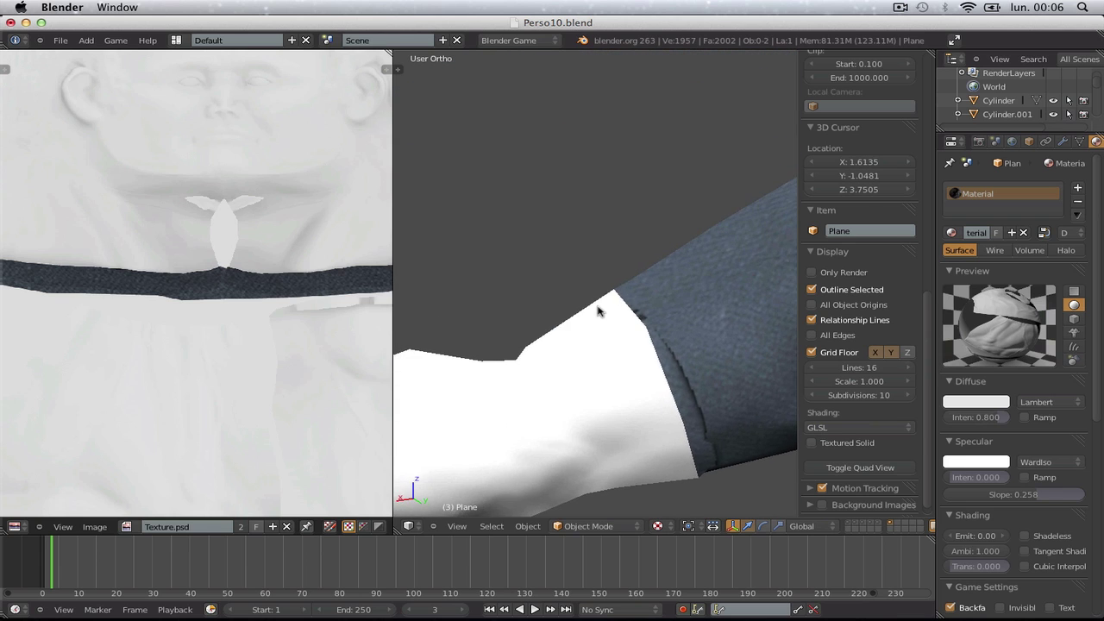
- Switch to Photoshop and select the AO layer of the texture
key(super+Tab)
scroll(808, 556, up, 1)
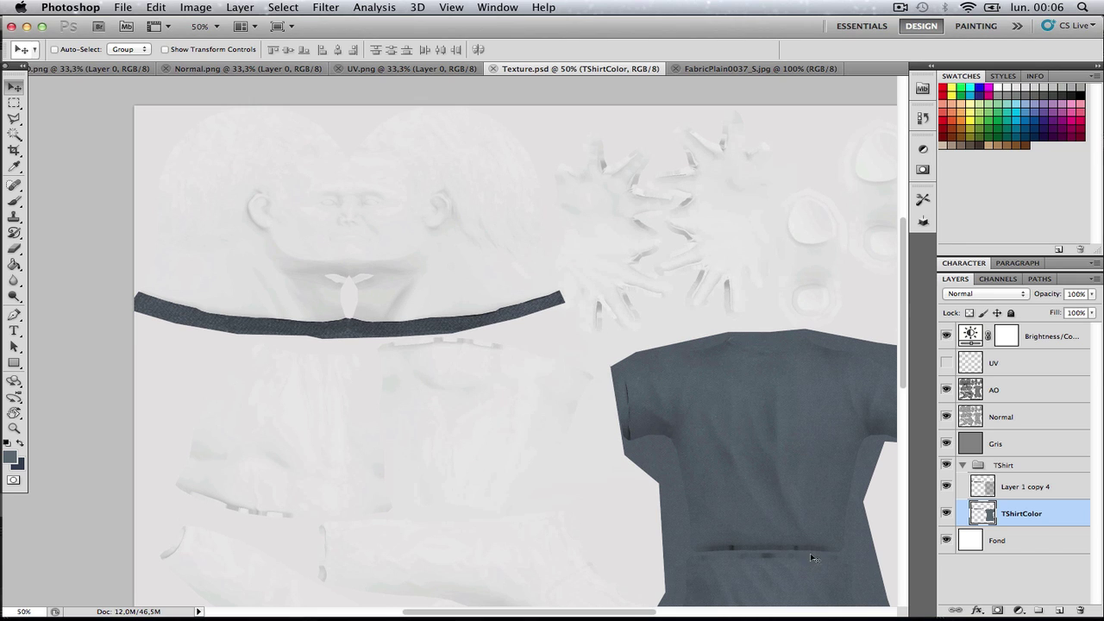
click(1045, 486)
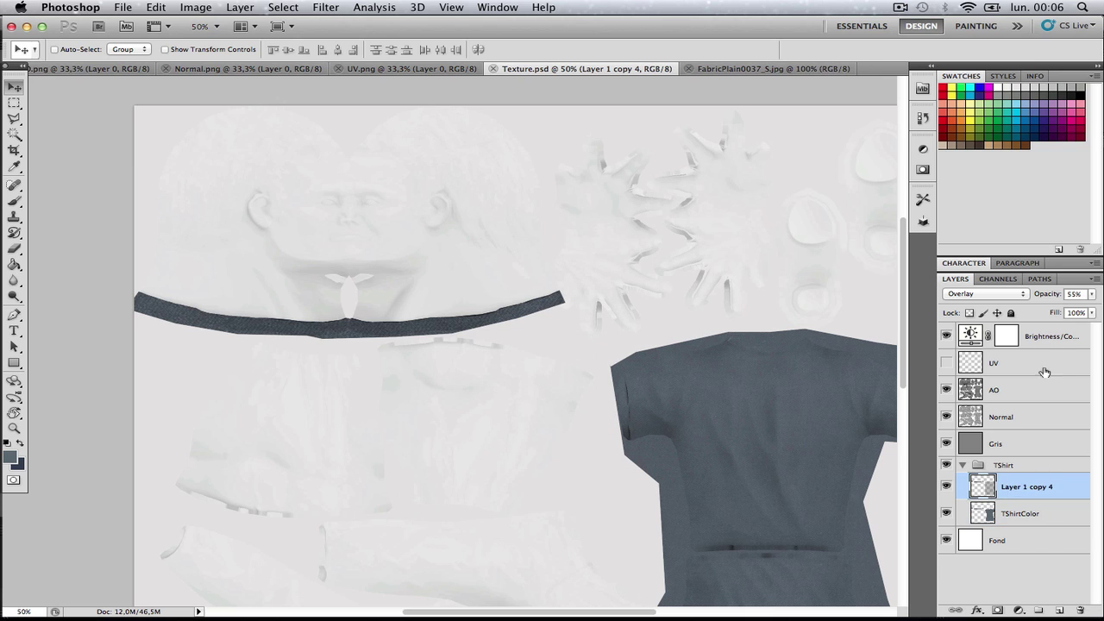
scroll(728, 453, down, 2)
alt+scroll(755, 448, down, 2)
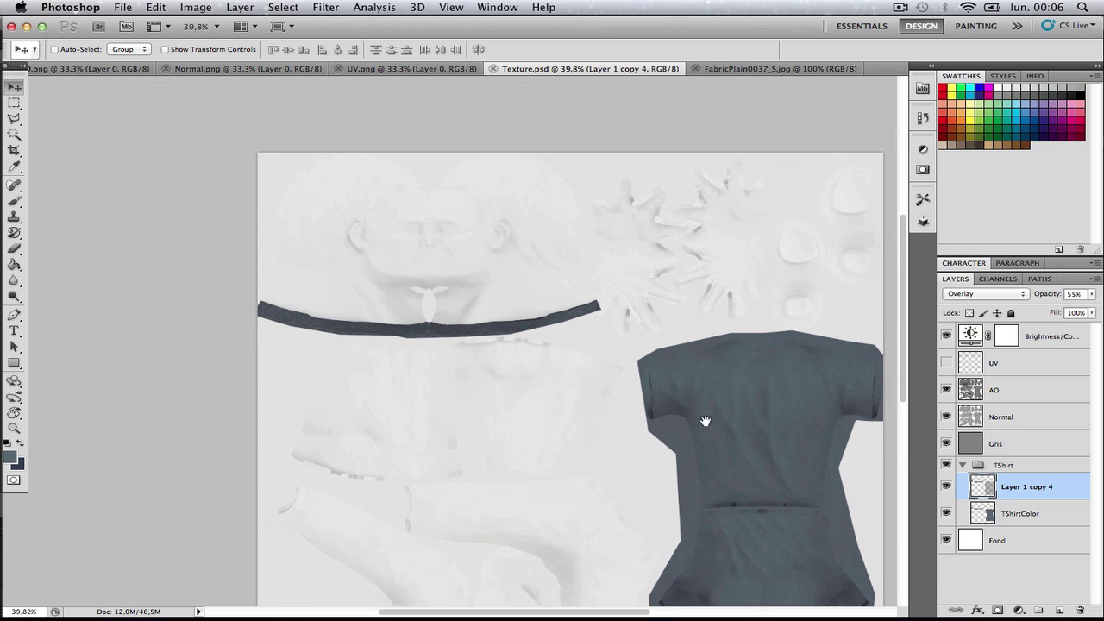
scroll(699, 420, right, 3)
click(1020, 402)
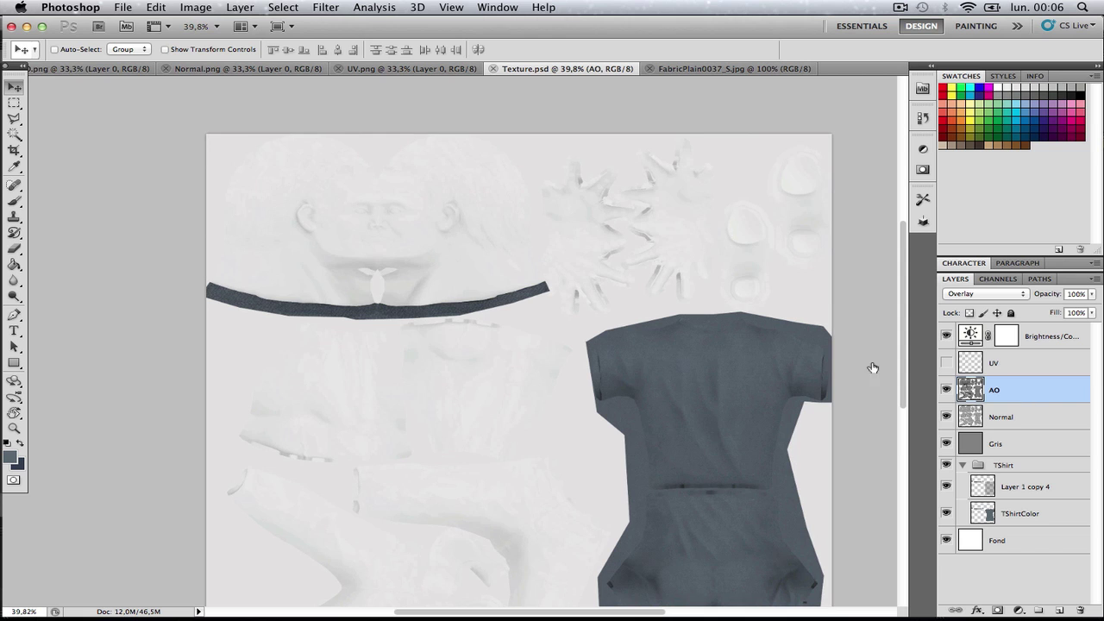
- Try to shift the AO layer slightly out of its current position and undo the move
mouse_move(561, 323)
mouse_down()
mouse_move(500, 316)
mouse_move(570, 325)
mouse_up()
key(Up)
key(Up)
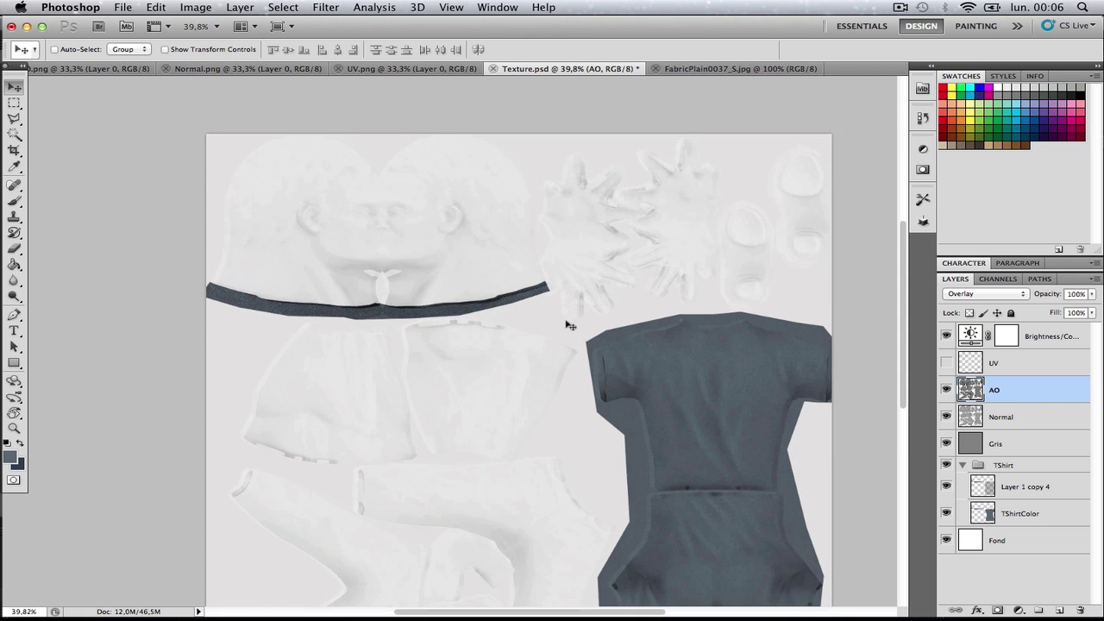
key(Down)
key(Up)
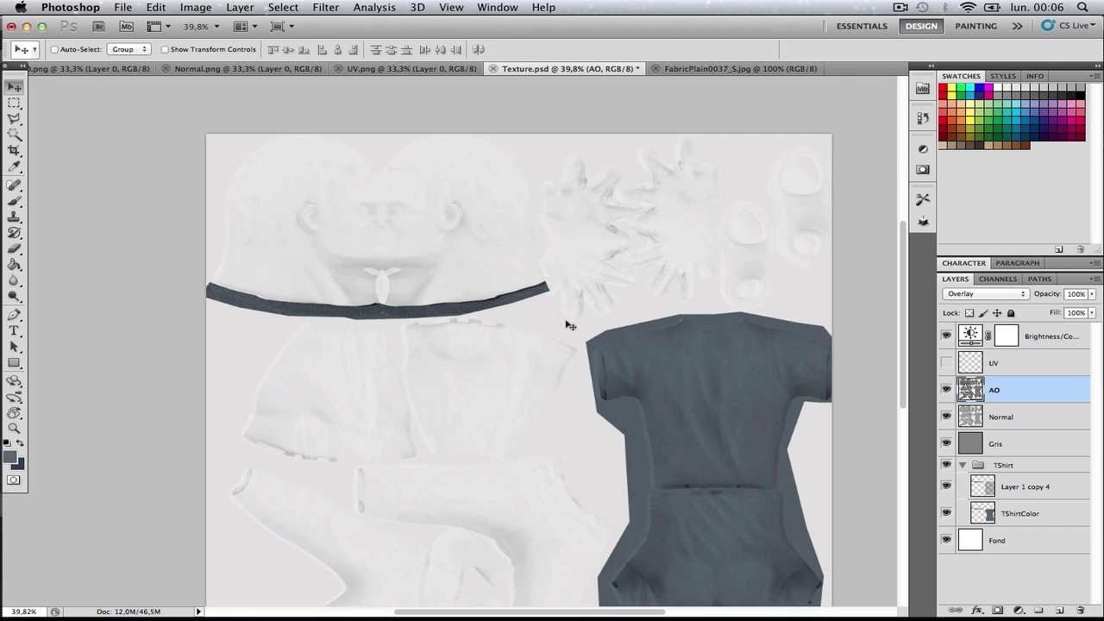
alt+scroll(630, 397, up, 10)
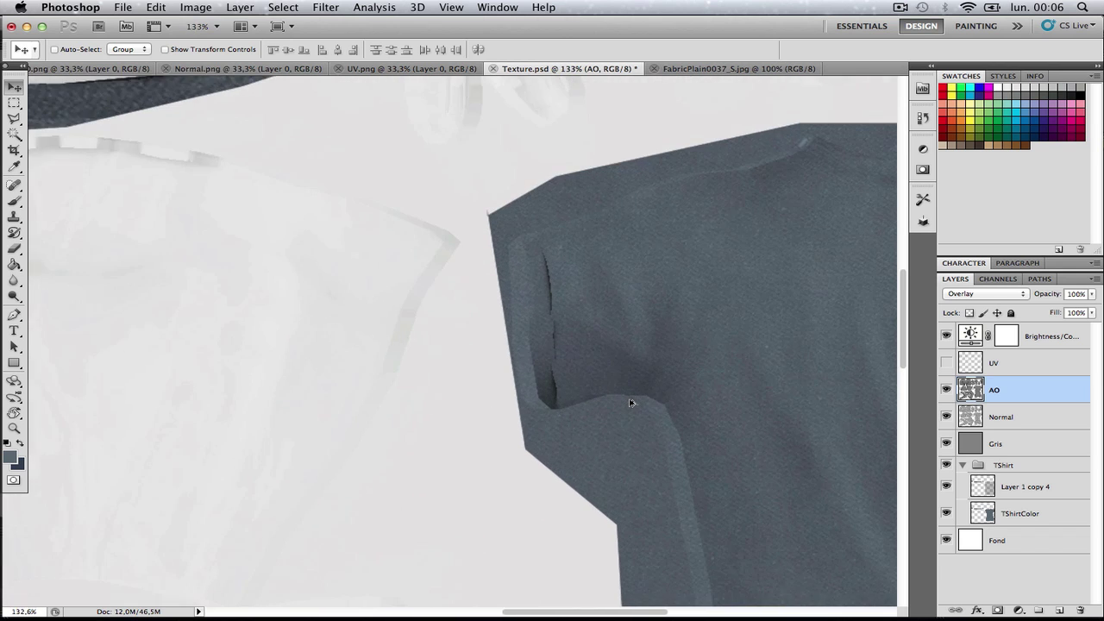
alt+scroll(631, 403, down, 3)
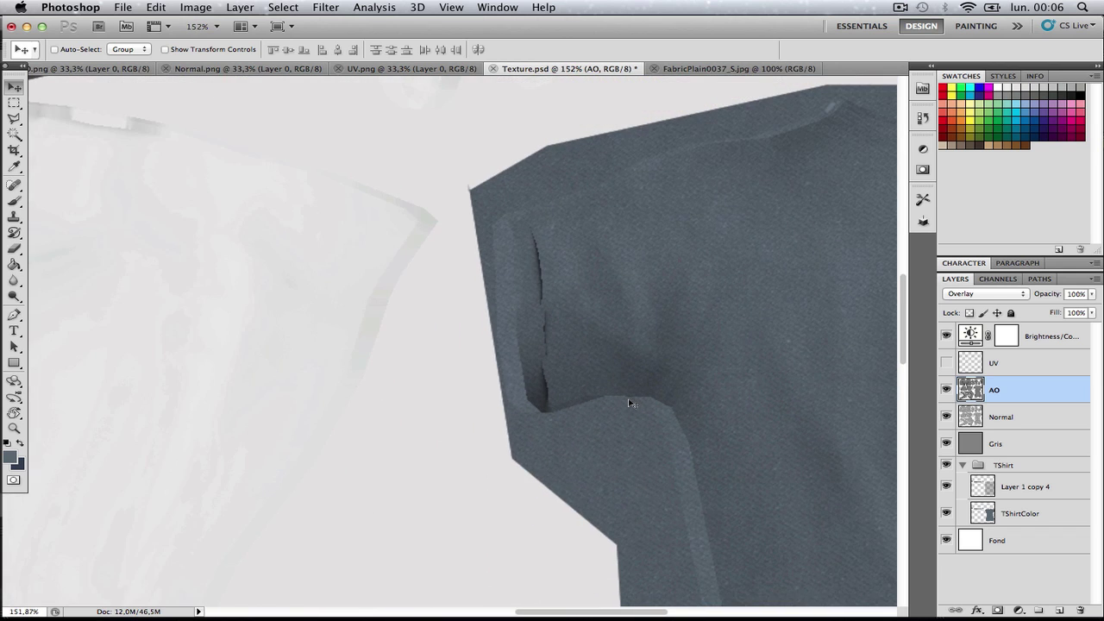
key(super+z)
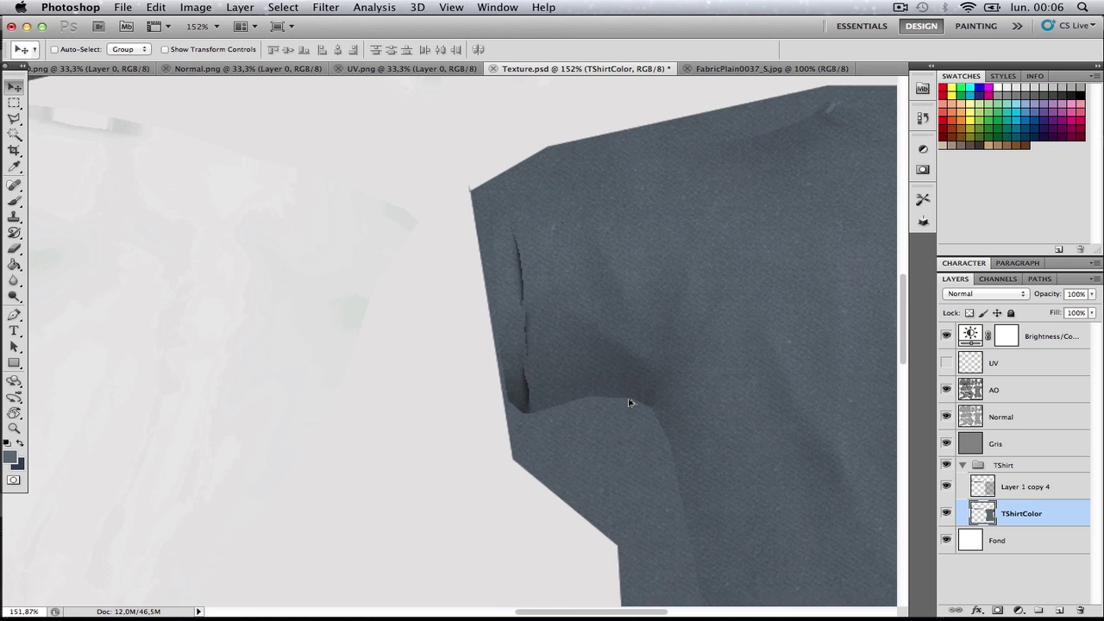
- Show the UV layer and move the TShirtColor artwork horizontally to X 1015 px with the Distort transform, applying it
alt+scroll(629, 403, up, 3)
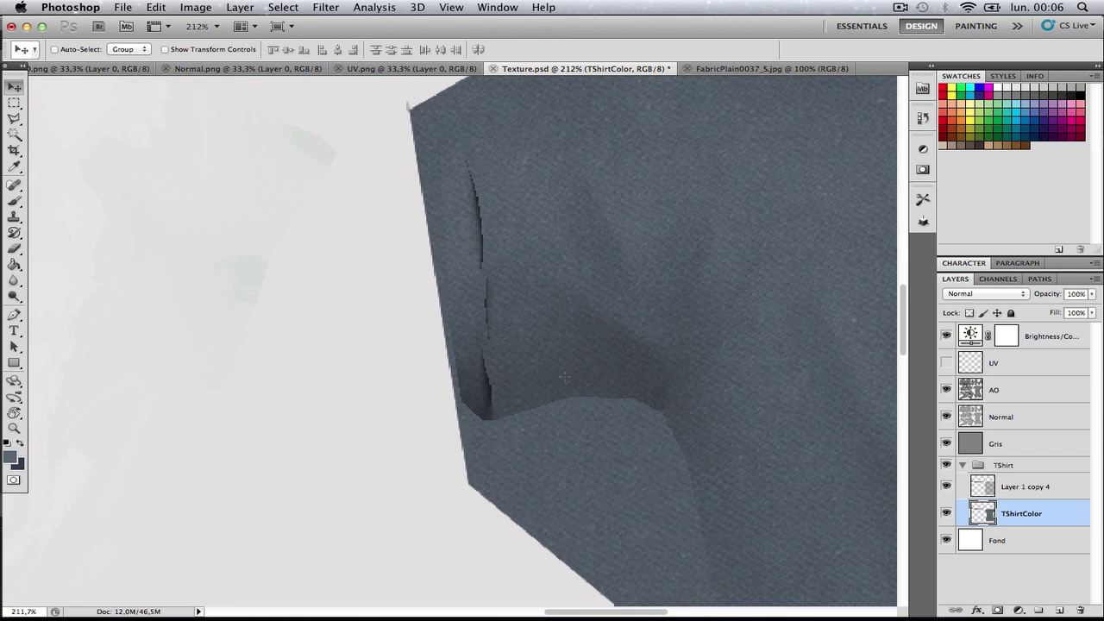
click(946, 363)
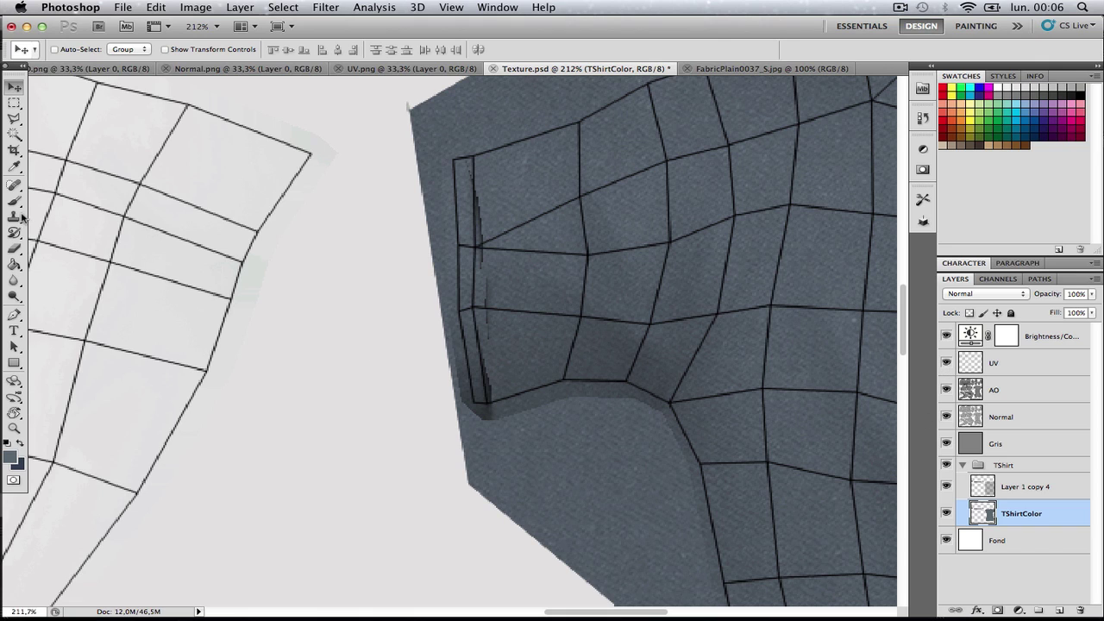
key(super+t)
right_click(561, 335)
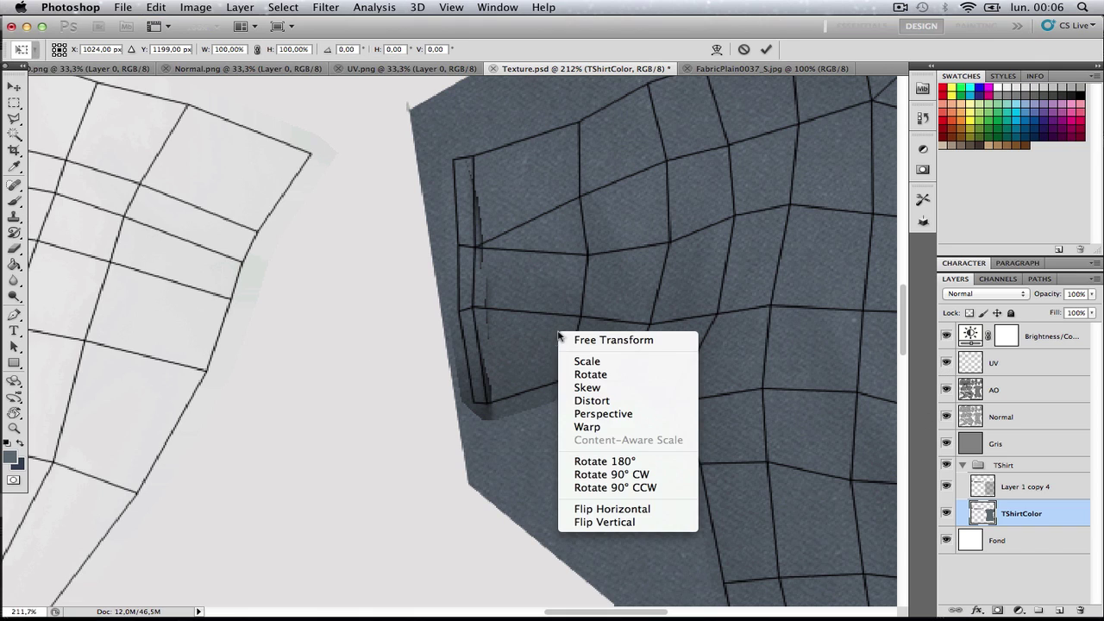
click(591, 400)
drag(496, 386, 480, 394)
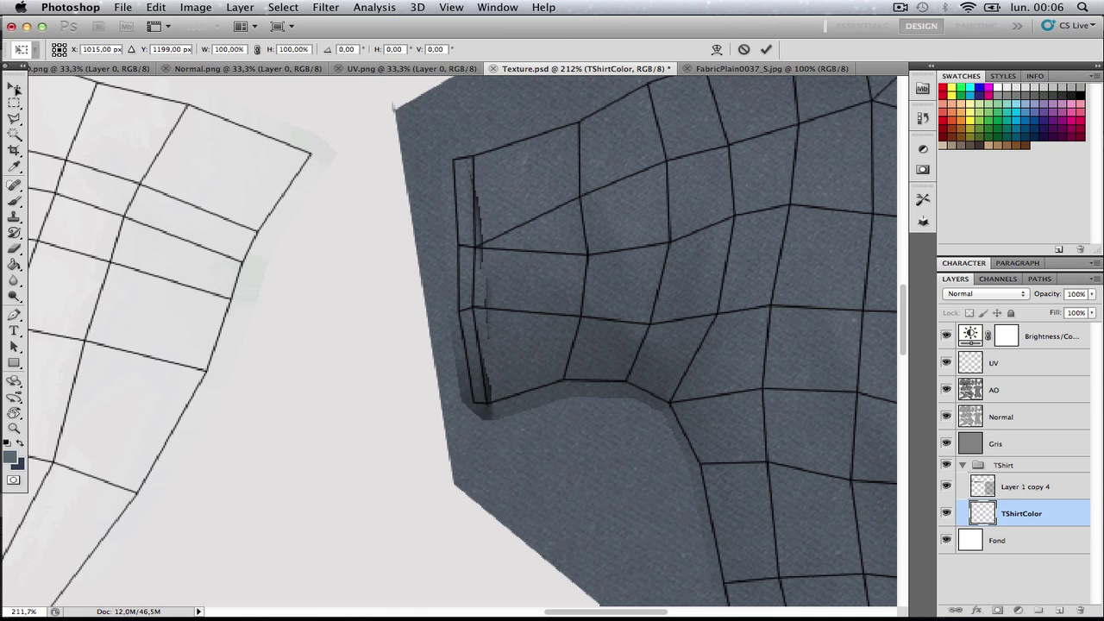
click(15, 88)
key(Return)
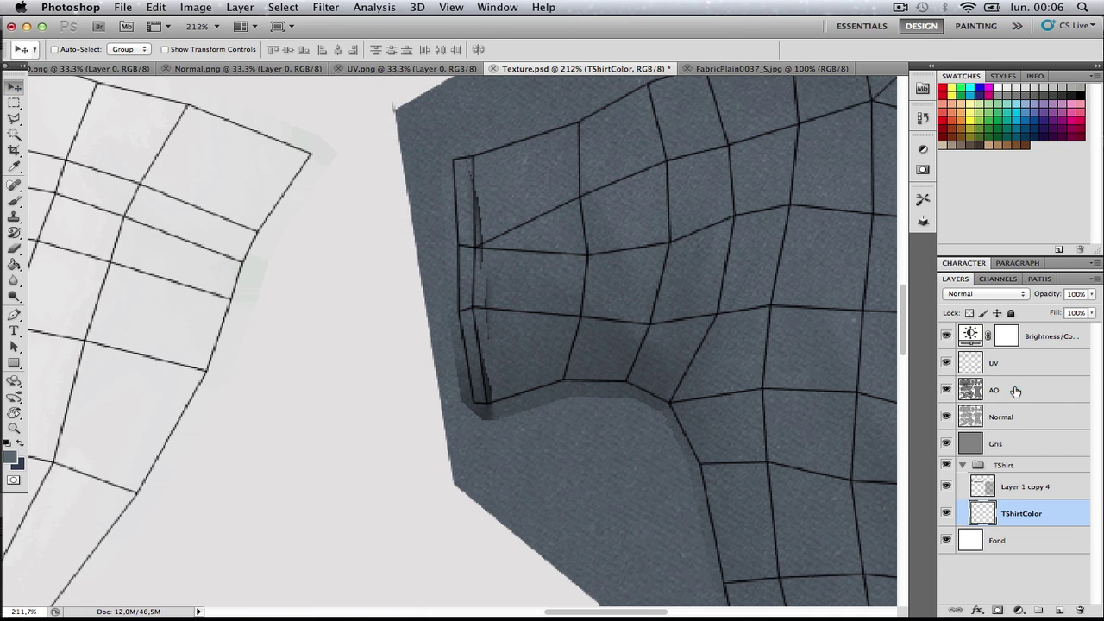
- On the AO layer, smudge the dark jagged lines out of both sleeve hems using a 38 px Smudge brush at 100% strength
click(1016, 390)
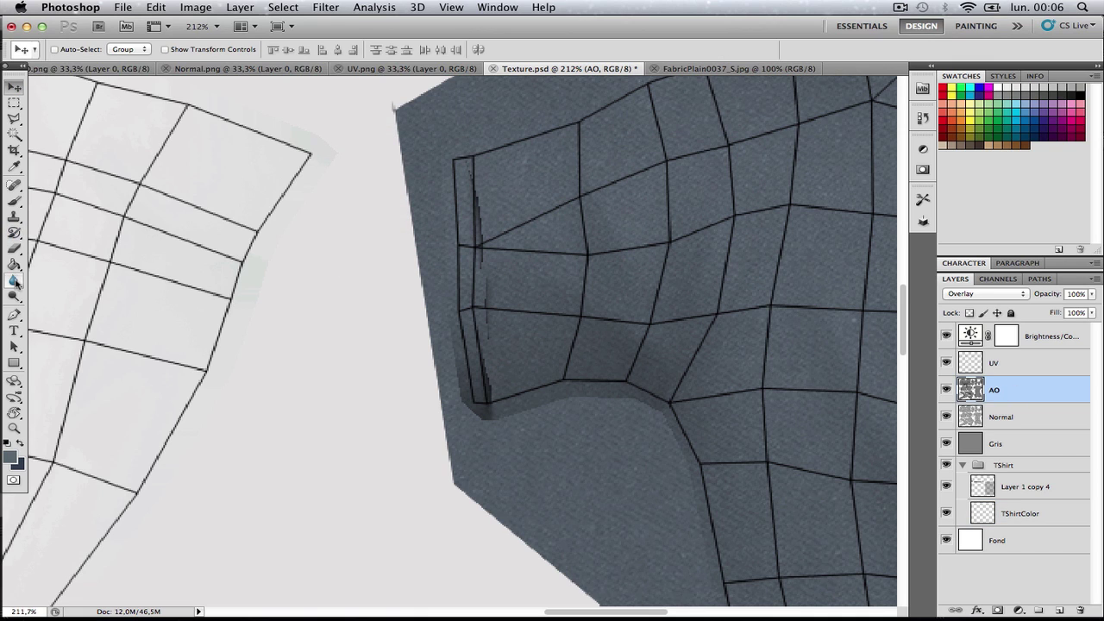
mouse_move(15, 282)
mouse_down()
mouse_move(61, 290)
mouse_move(60, 302)
mouse_up()
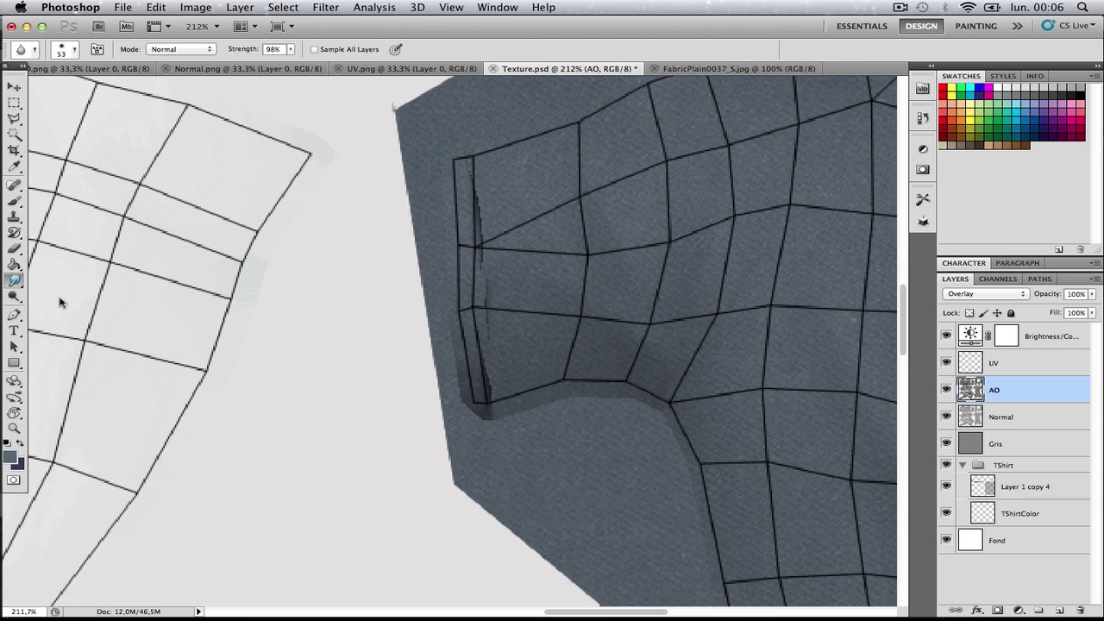
right_click(446, 302)
drag(481, 319, 506, 318)
click(443, 375)
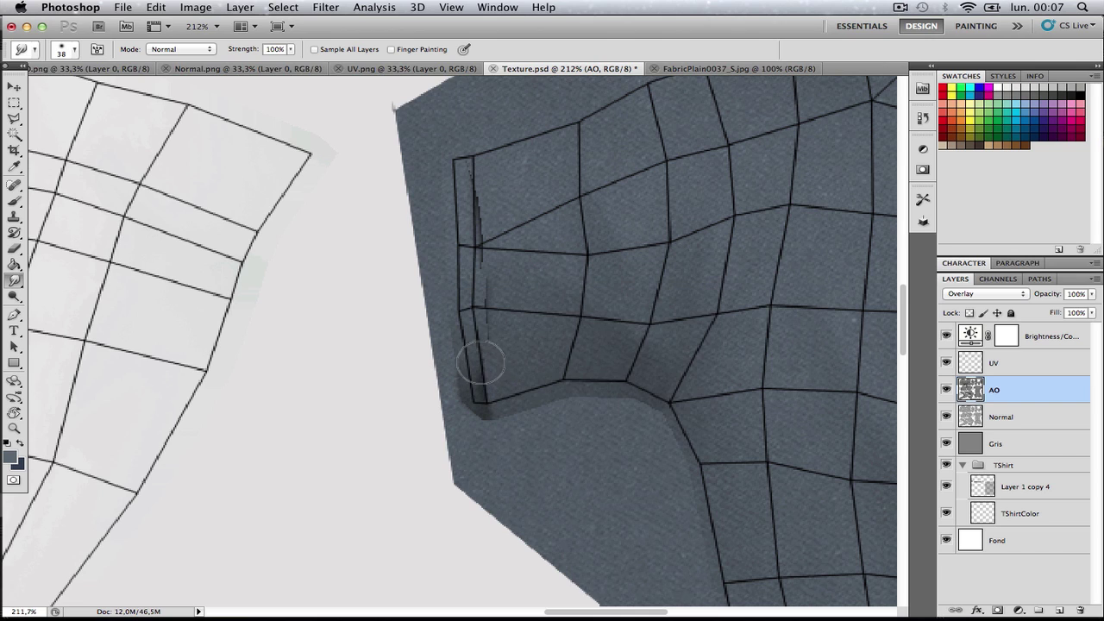
mouse_move(481, 316)
mouse_down()
mouse_move(488, 290)
mouse_move(466, 191)
mouse_move(465, 210)
mouse_up()
scroll(636, 307, right, 15)
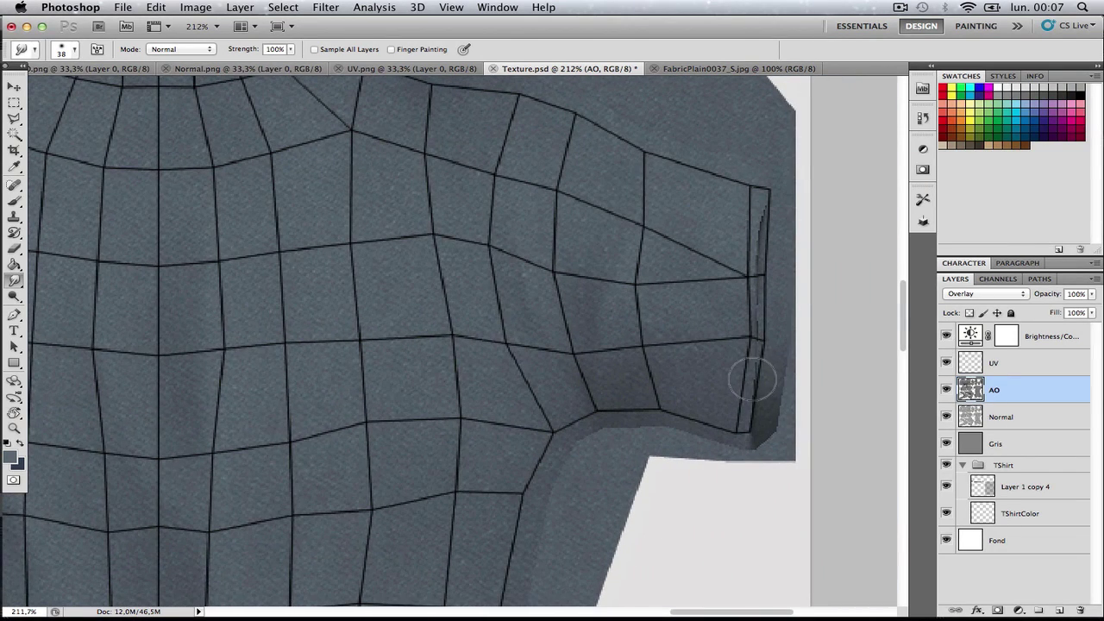
mouse_move(752, 380)
mouse_down()
mouse_move(764, 217)
mouse_move(741, 316)
mouse_up()
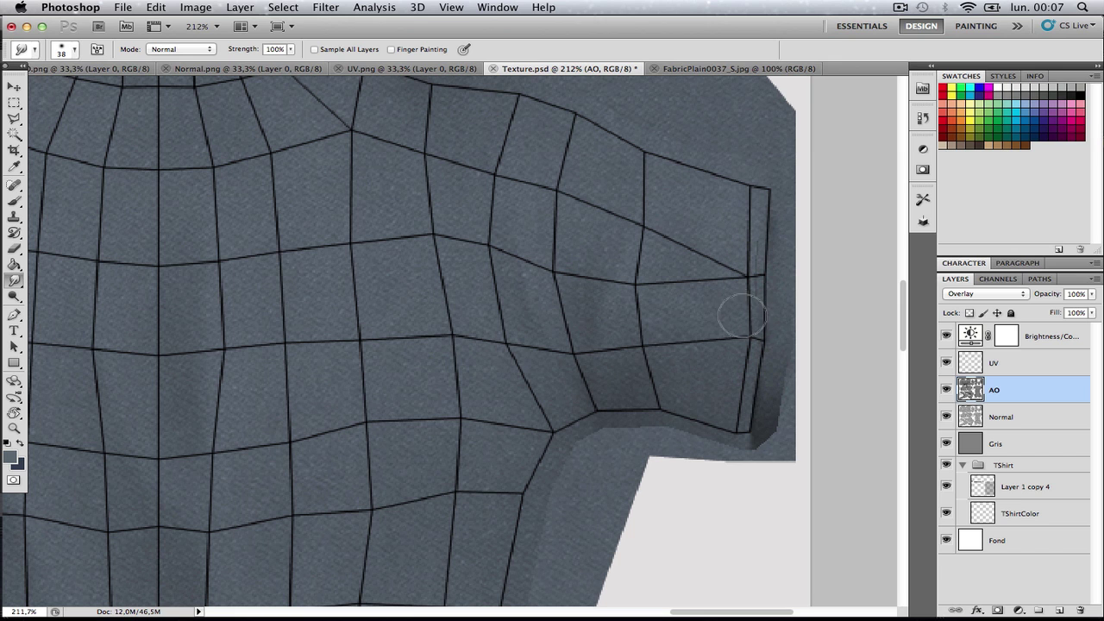
- Smudge the dark AO patches near the sleeve hems of the lower T-shirt piece outward, away from the UV edges
drag(648, 375, 576, 321)
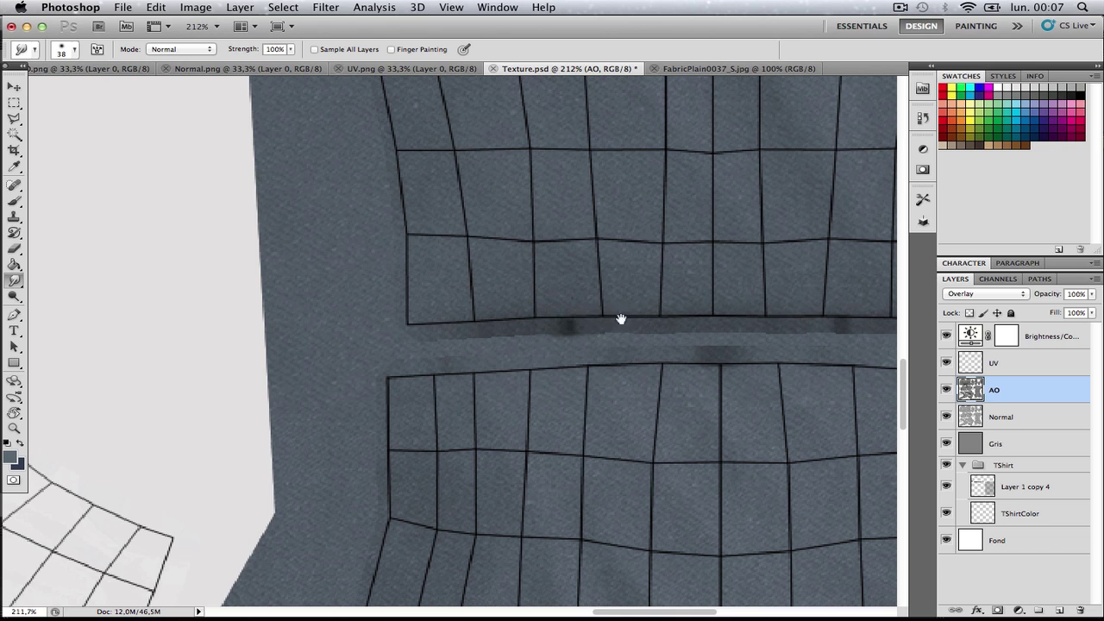
scroll(509, 310, right, 5)
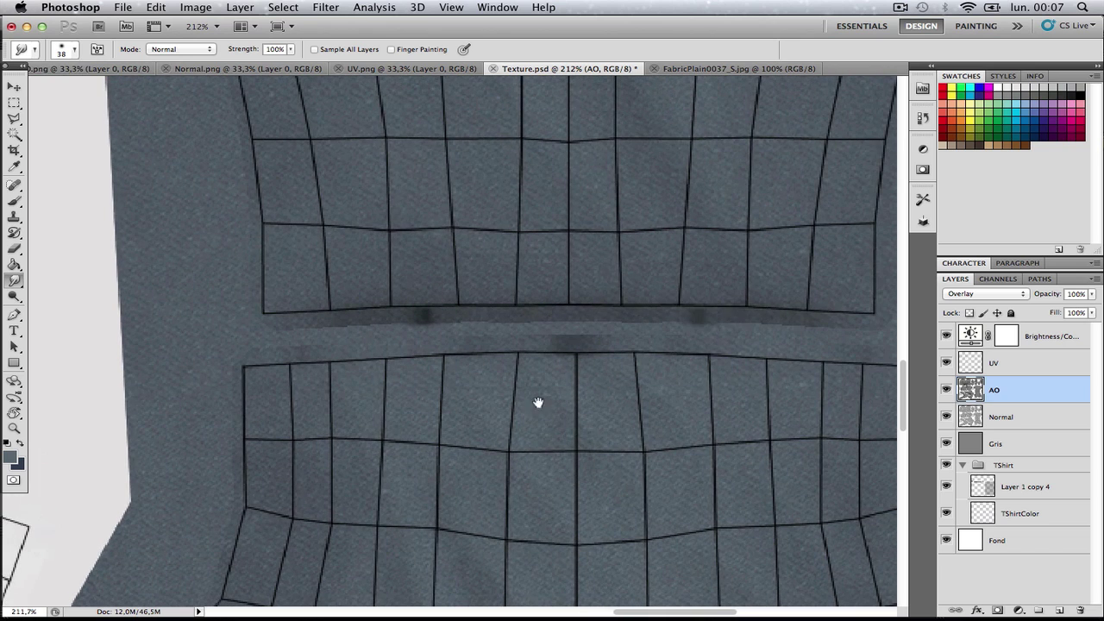
scroll(526, 399, down, 10)
scroll(531, 432, left, 3)
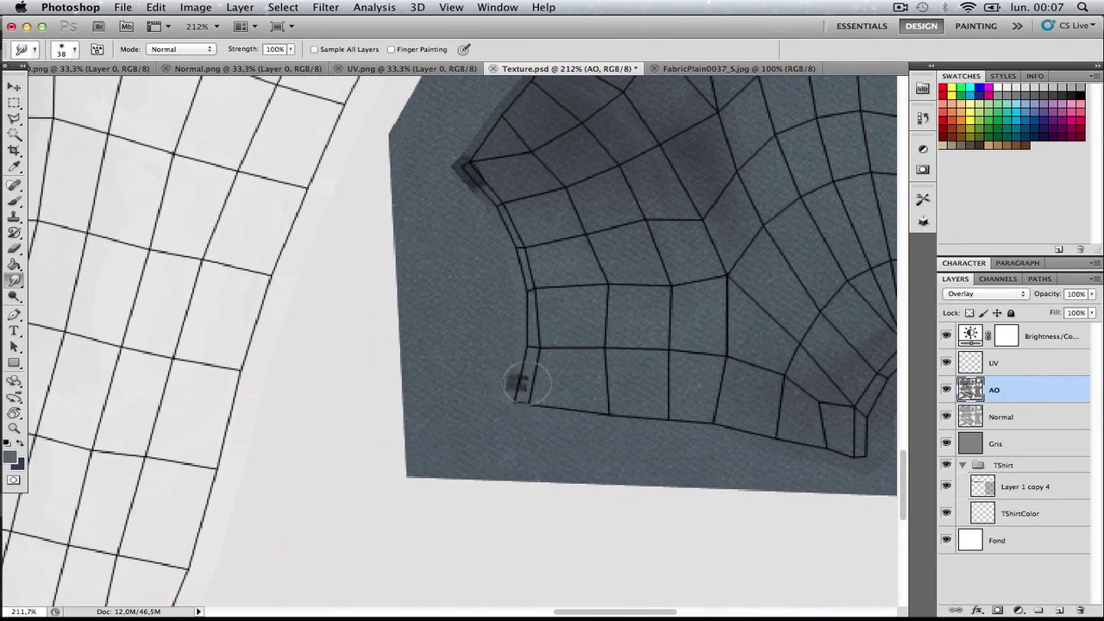
drag(525, 385, 500, 380)
drag(468, 175, 441, 184)
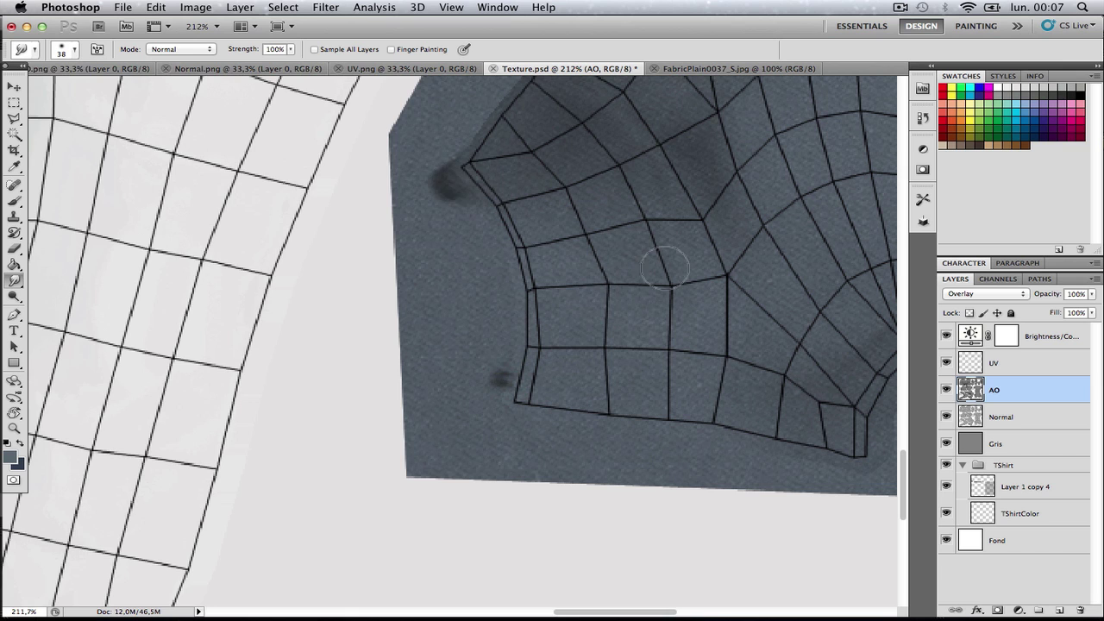
scroll(664, 268, right, 10)
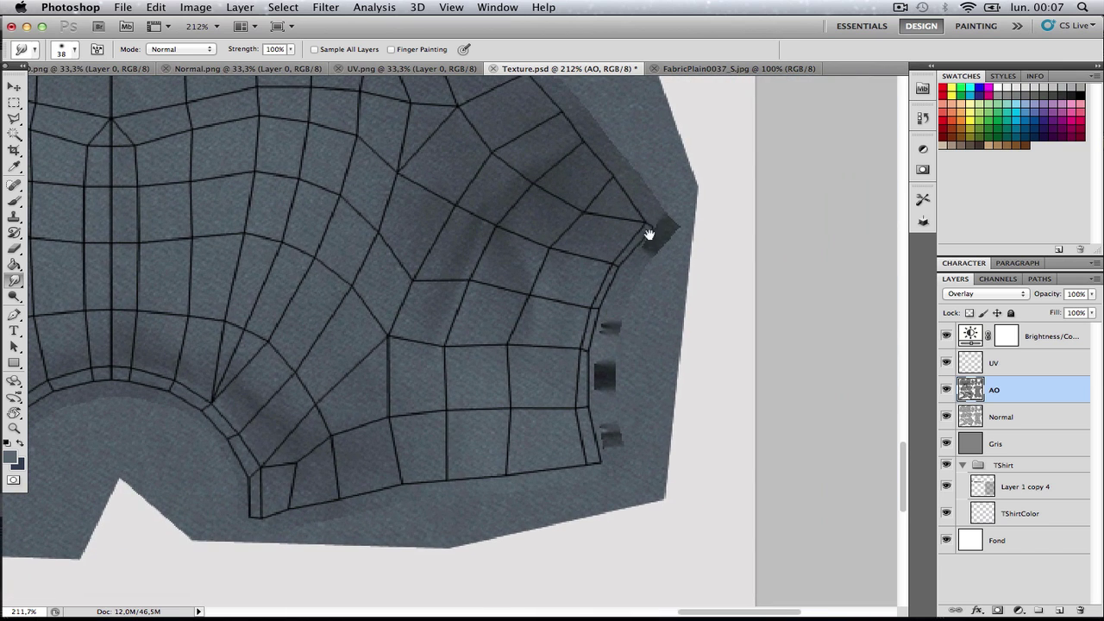
drag(672, 226, 654, 250)
- Hide the UV layer and save the texture file
click(12, 87)
key(z)
mouse_move(454, 348)
mouse_down()
mouse_move(363, 219)
mouse_move(493, 357)
mouse_up()
key(super+Tab)
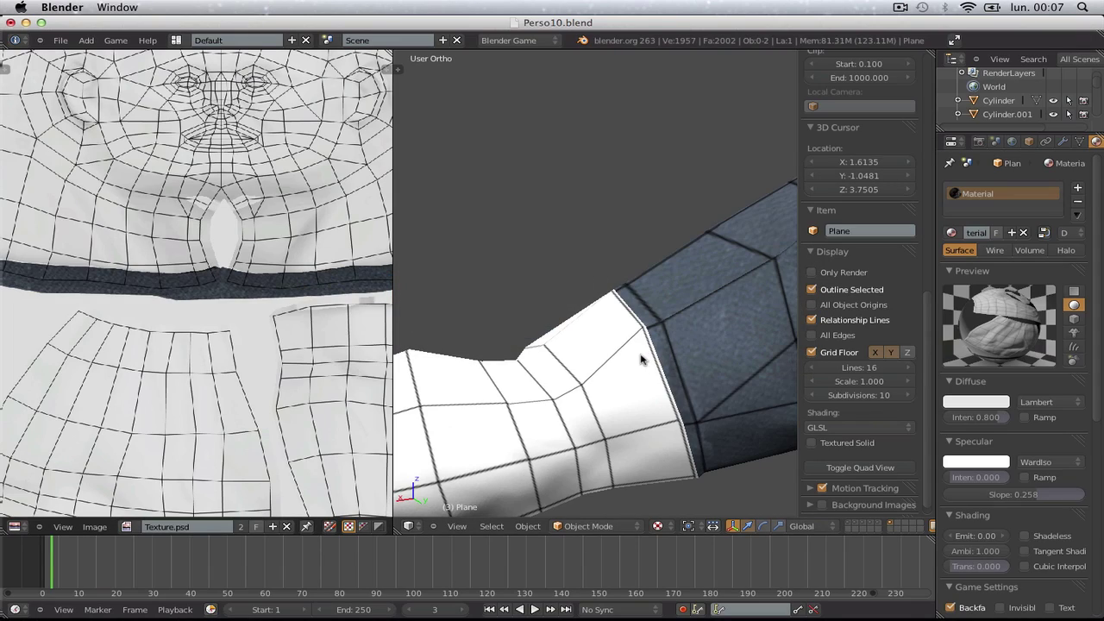
key(super+Tab)
click(948, 361)
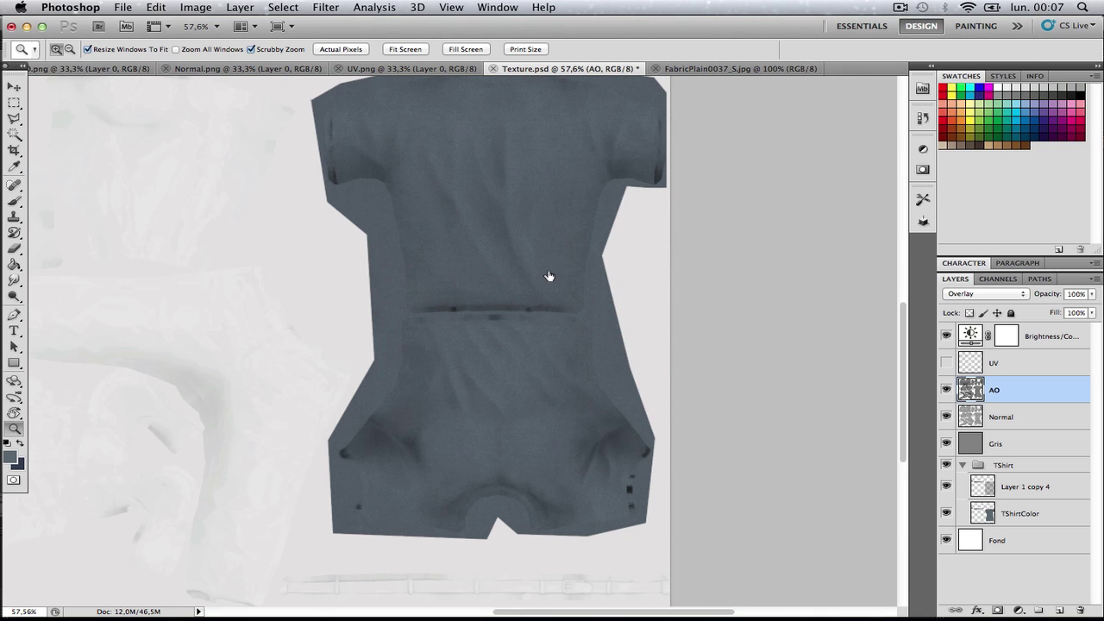
key(super+s)
- Switch to Blender and examine the updated texture at the sleeve hems of the character's T-shirt
key(super+Tab)
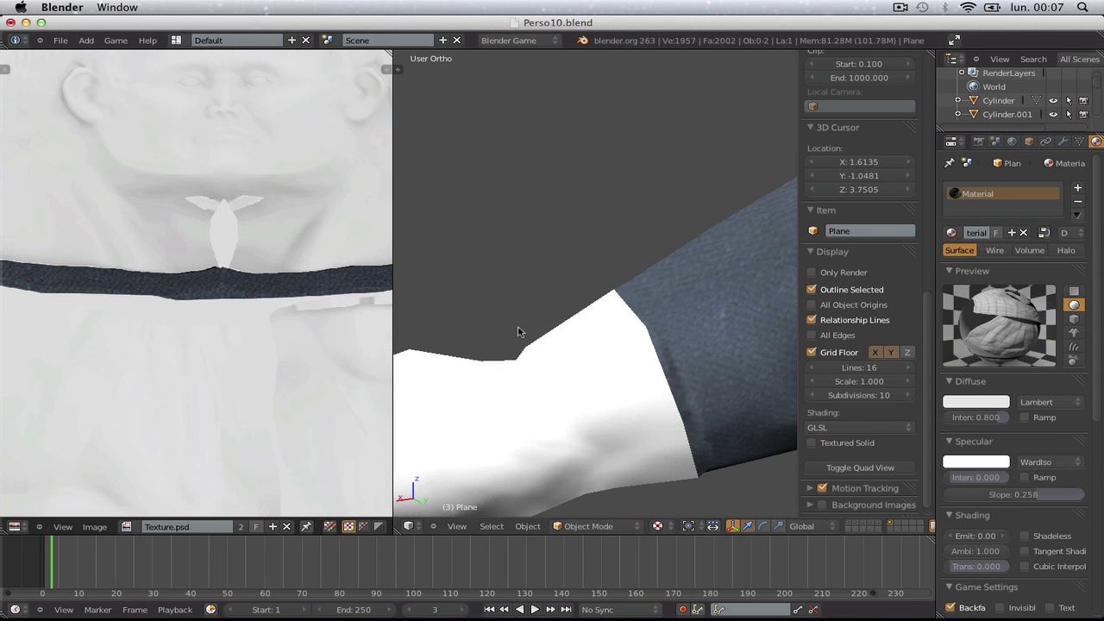
scroll(648, 313, down, 6)
scroll(461, 275, up, 2)
shift+middle_drag(461, 274, 533, 283)
scroll(628, 369, up, 12)
shift+middle_drag(517, 215, 838, 293)
scroll(665, 343, down, 2)
scroll(569, 367, down, 3)
scroll(611, 224, down, 4)
shift+middle_drag(566, 326, 660, 263)
scroll(660, 278, down, 3)
- View the character from the front and bring the whole texture image into view in the image editor
key(KP_1)
scroll(660, 263, up, 3)
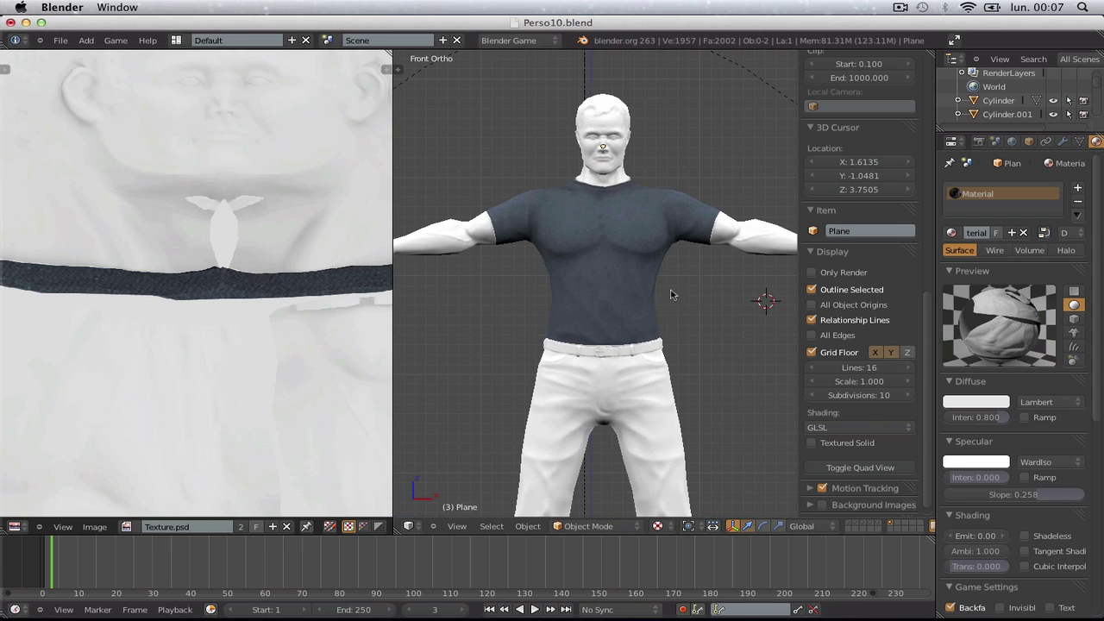
scroll(266, 227, down, 5)
middle_drag(286, 316, 223, 283)
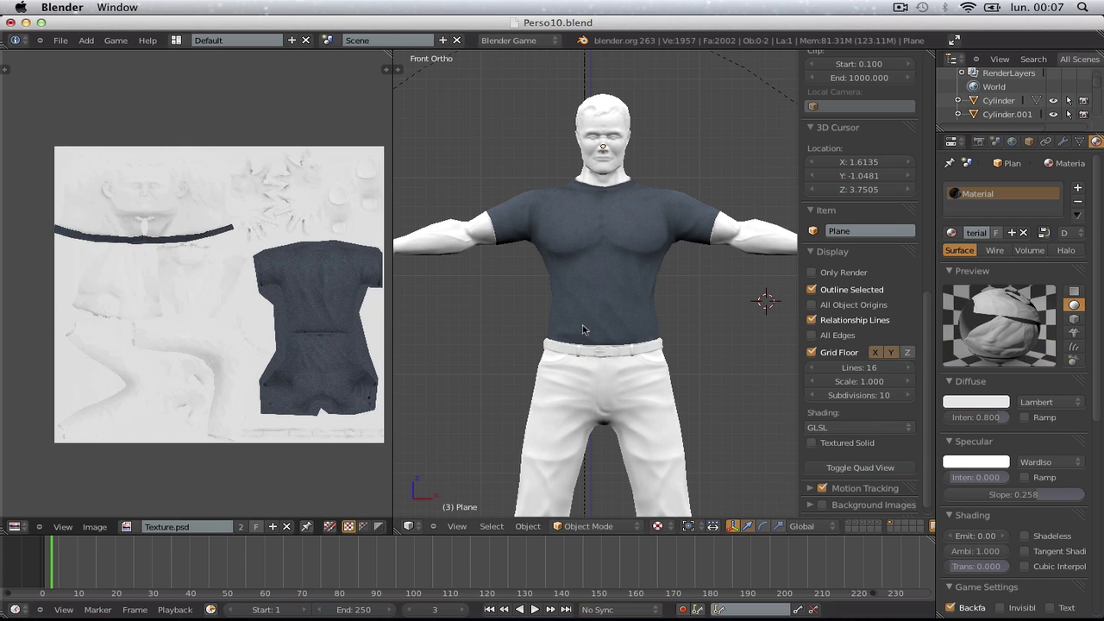